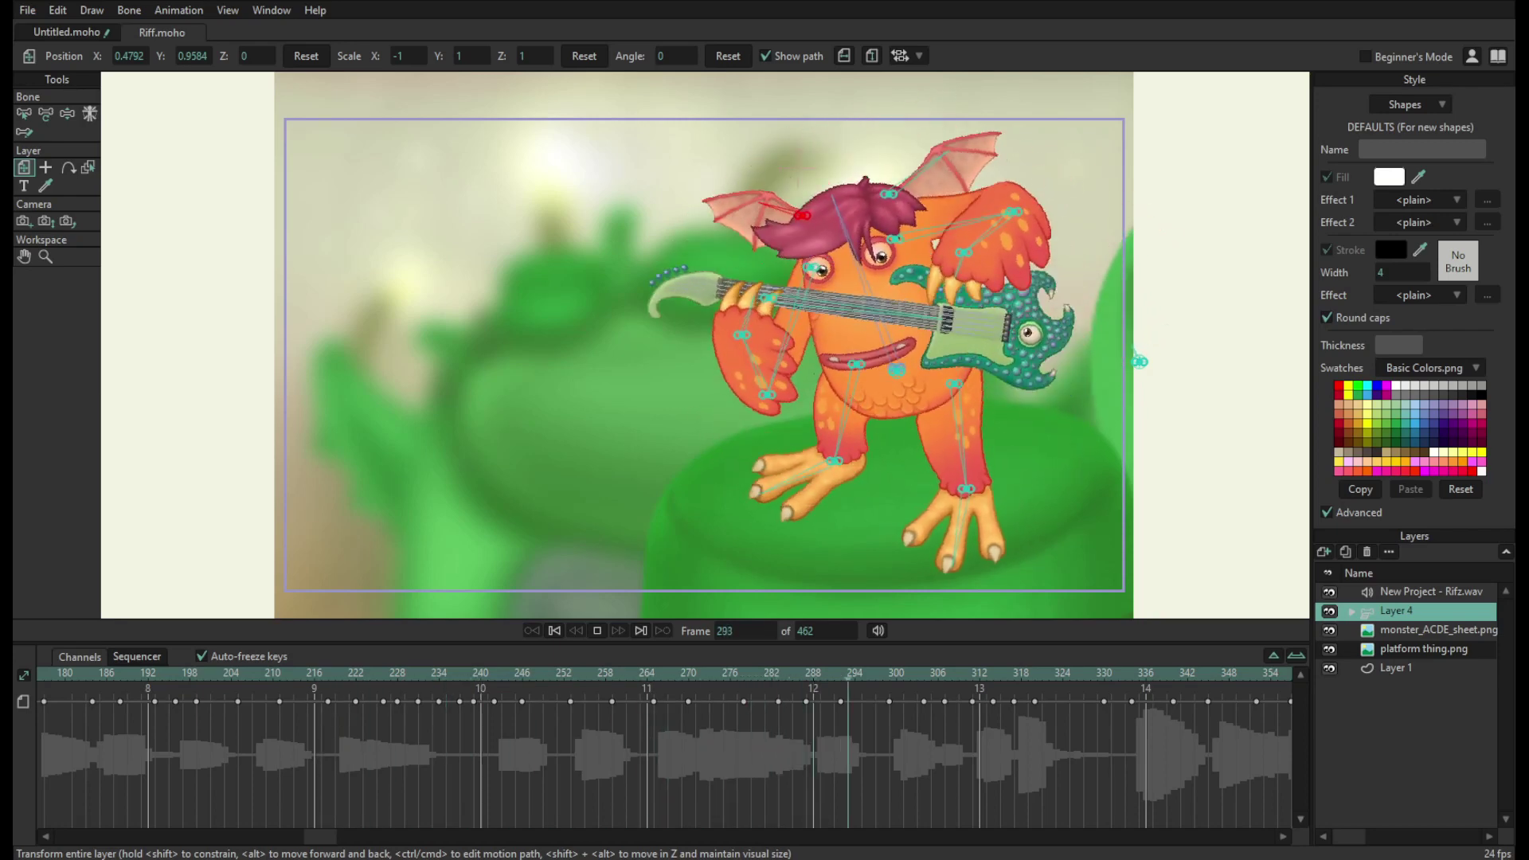
- Close the Riff.moho document and frame the empty canvas of Untitled.moho
{"action": "left_click", "coordinate": [65, 32]}
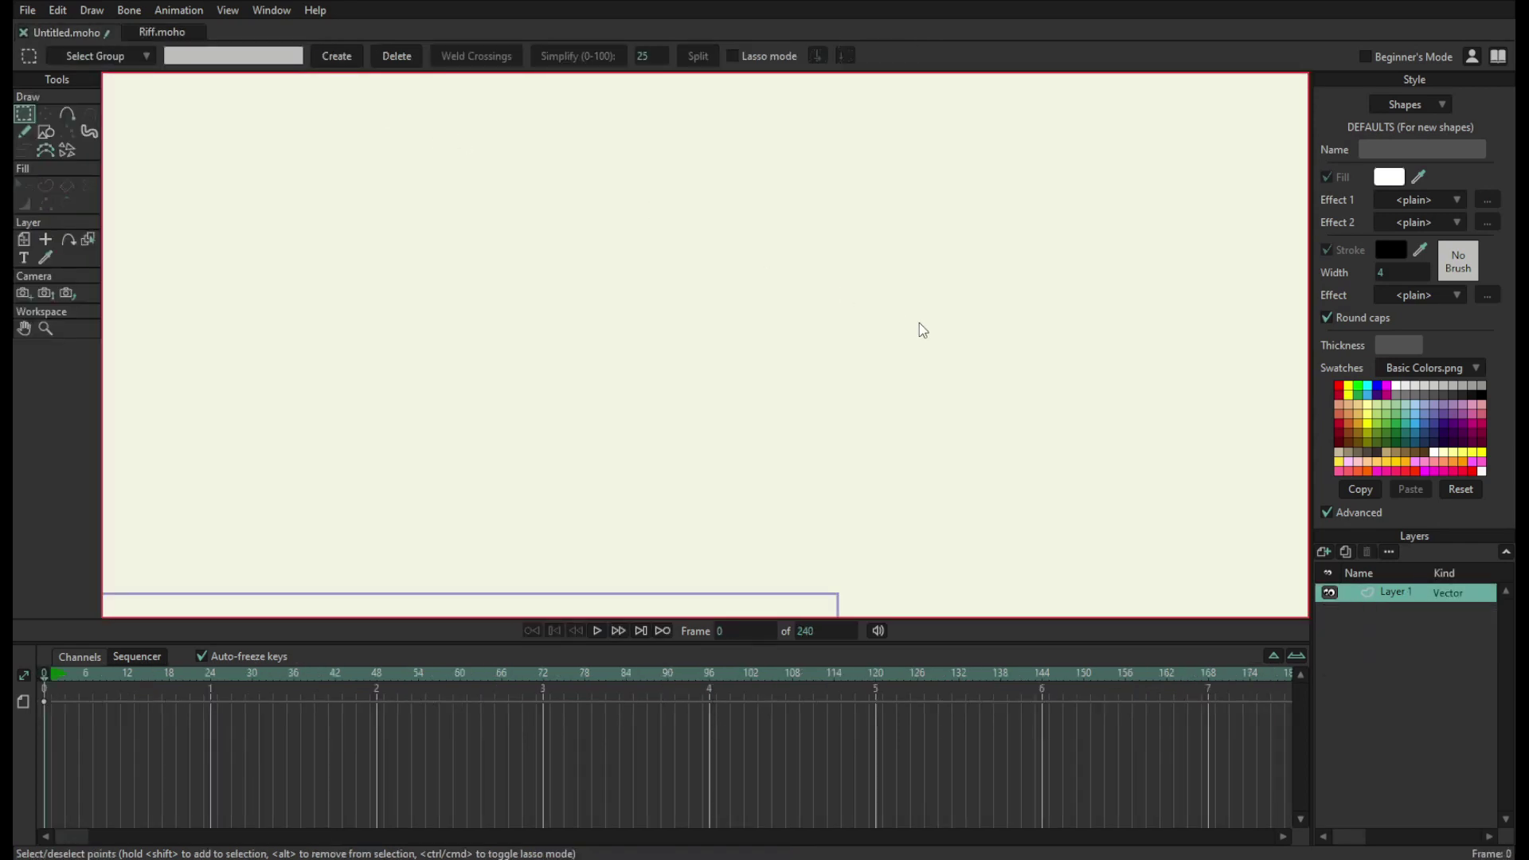
{"action": "left_click", "coordinate": [129, 32]}
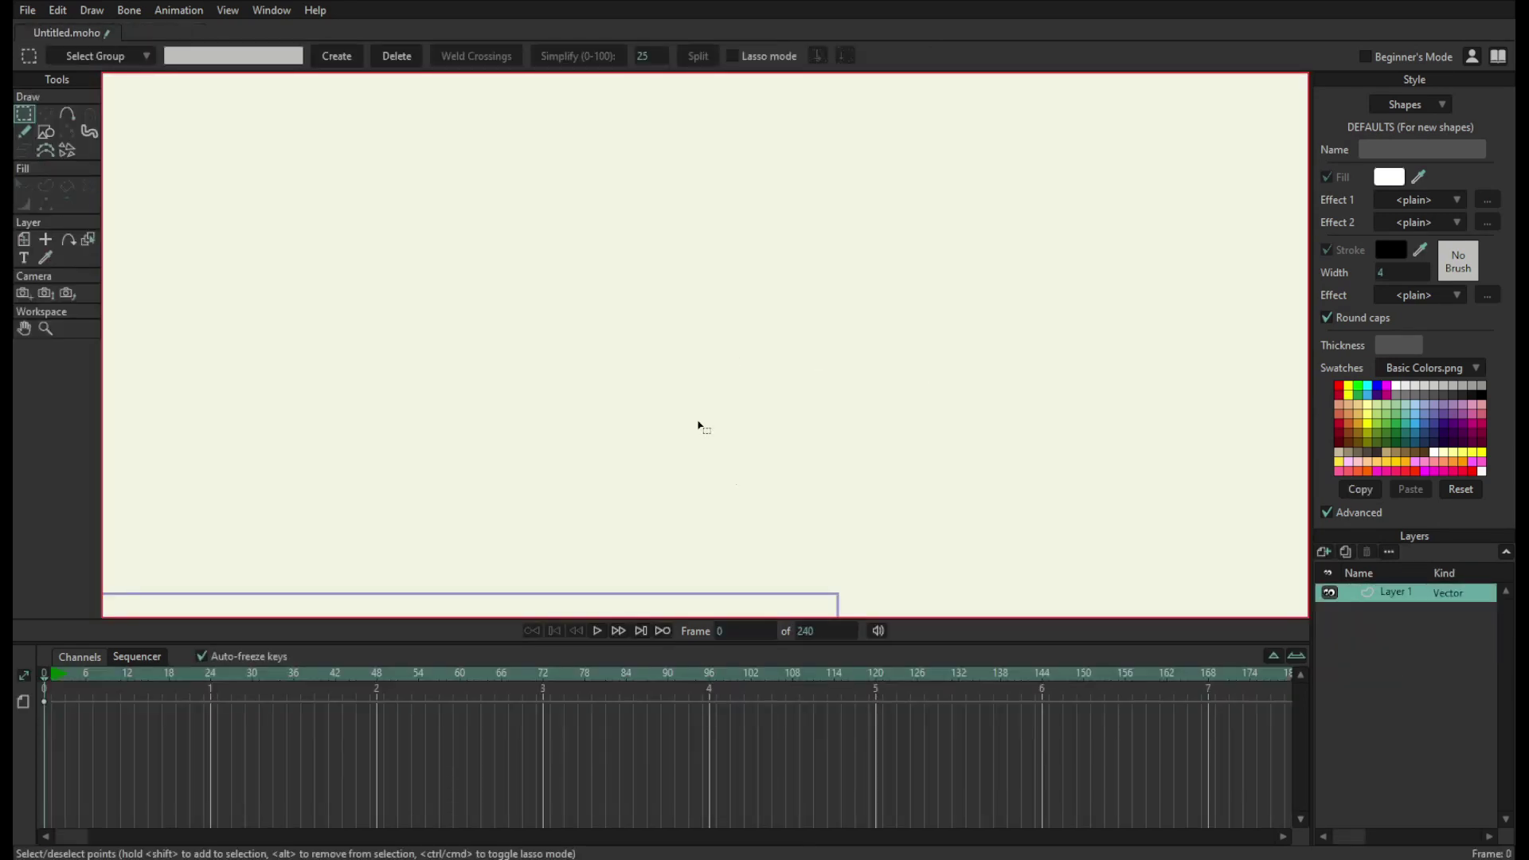
{"action": "left_click_drag", "start_coordinate": [876, 478], "coordinate": [1017, 279]}
{"action": "scroll", "coordinate": [933, 398], "scroll_direction": "up", "scroll_amount": 3}
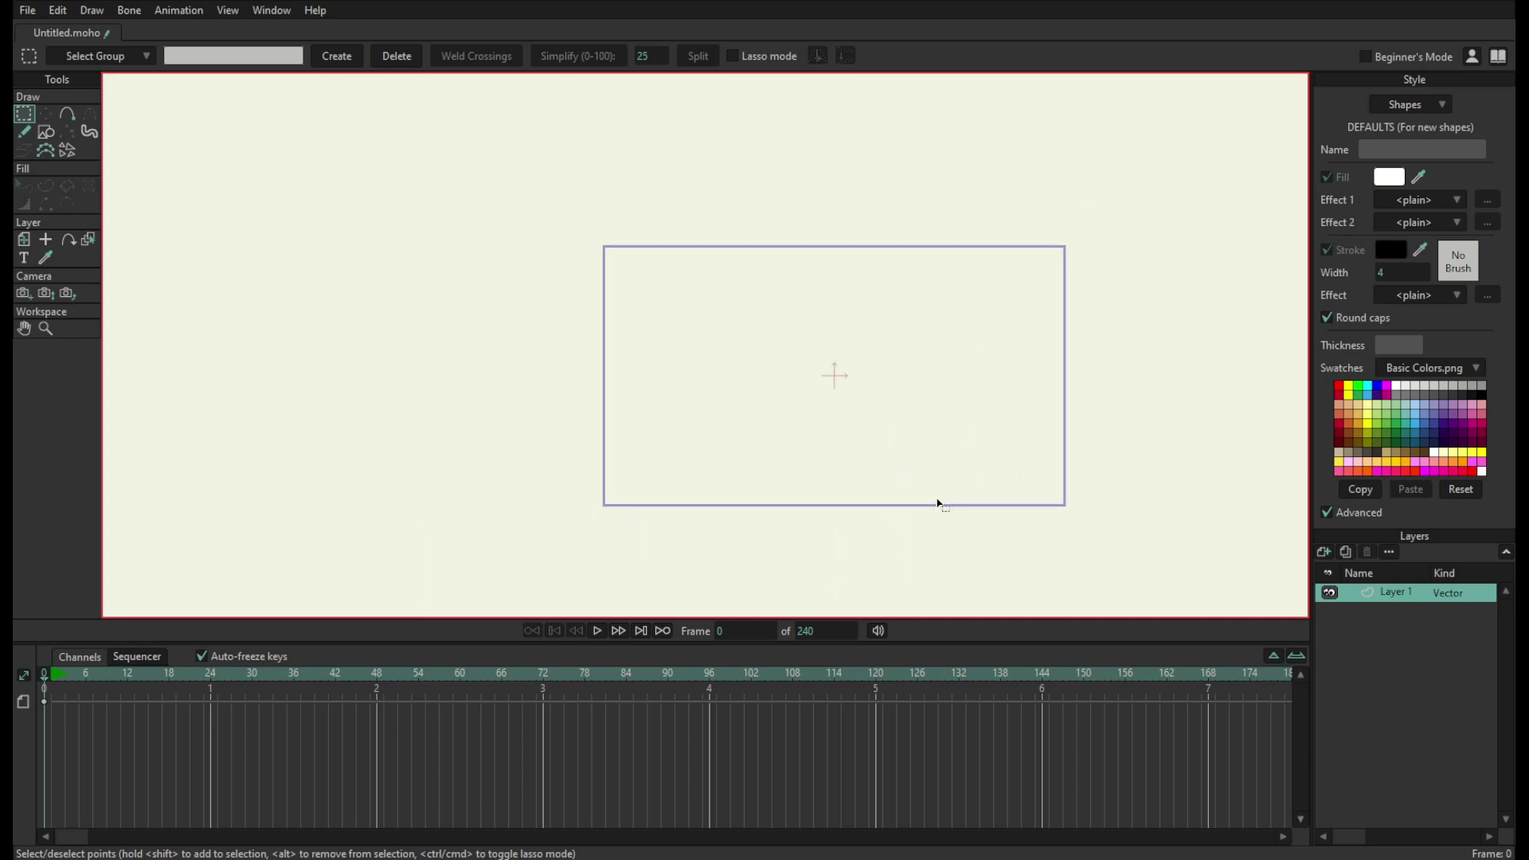
{"action": "scroll", "coordinate": [906, 510], "scroll_direction": "up", "scroll_amount": 1}
{"action": "left_click_drag", "start_coordinate": [940, 505], "coordinate": [890, 552]}
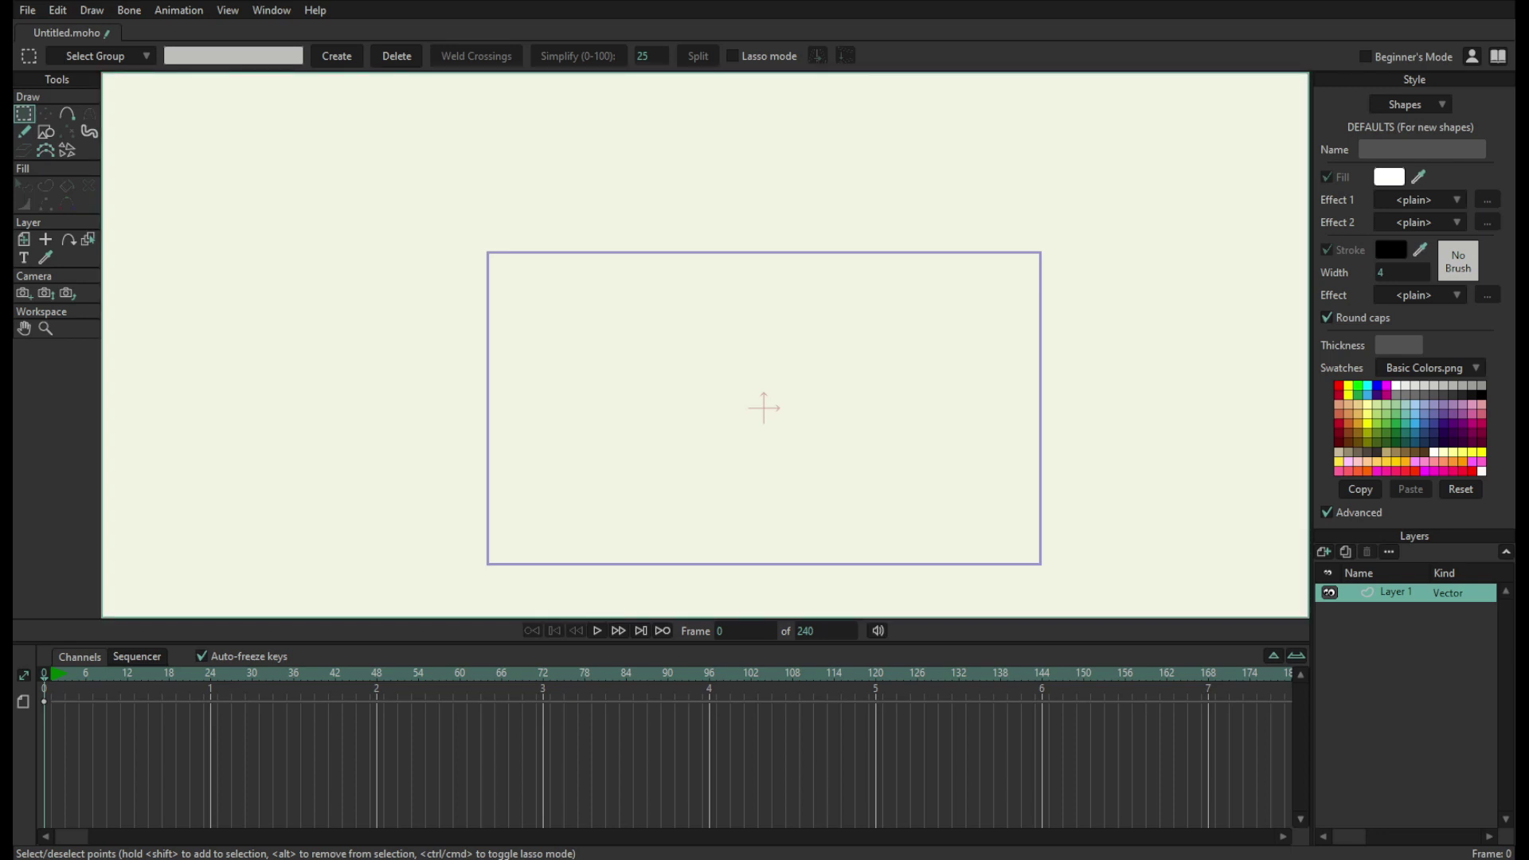
{"action": "left_click", "coordinate": [606, 555]}
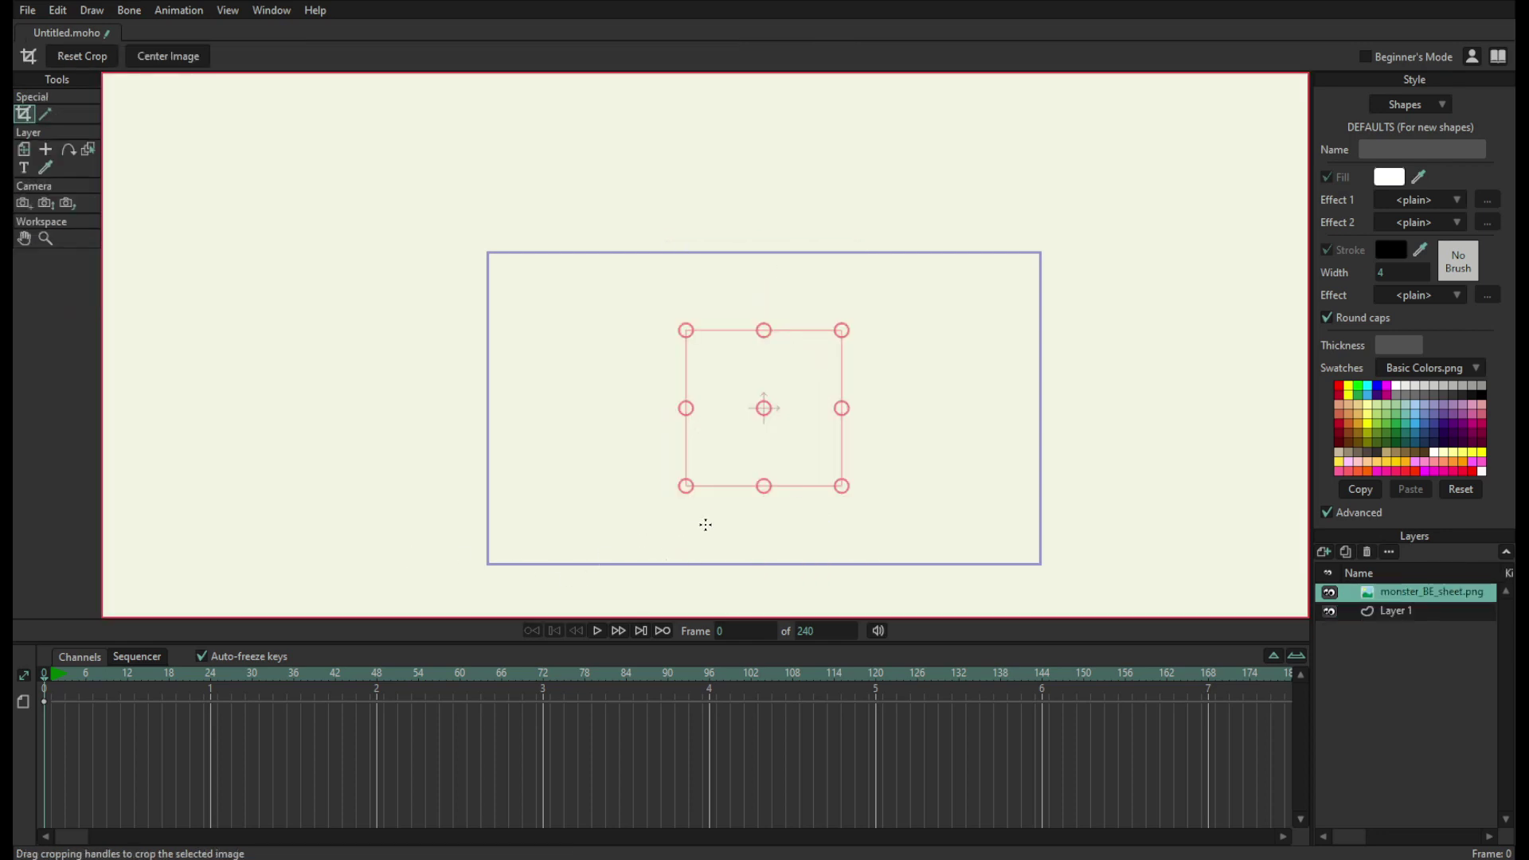
{"action": "scroll", "coordinate": [797, 462], "scroll_direction": "up", "scroll_amount": 1}
{"action": "scroll", "coordinate": [796, 462], "scroll_direction": "down", "scroll_amount": 3}
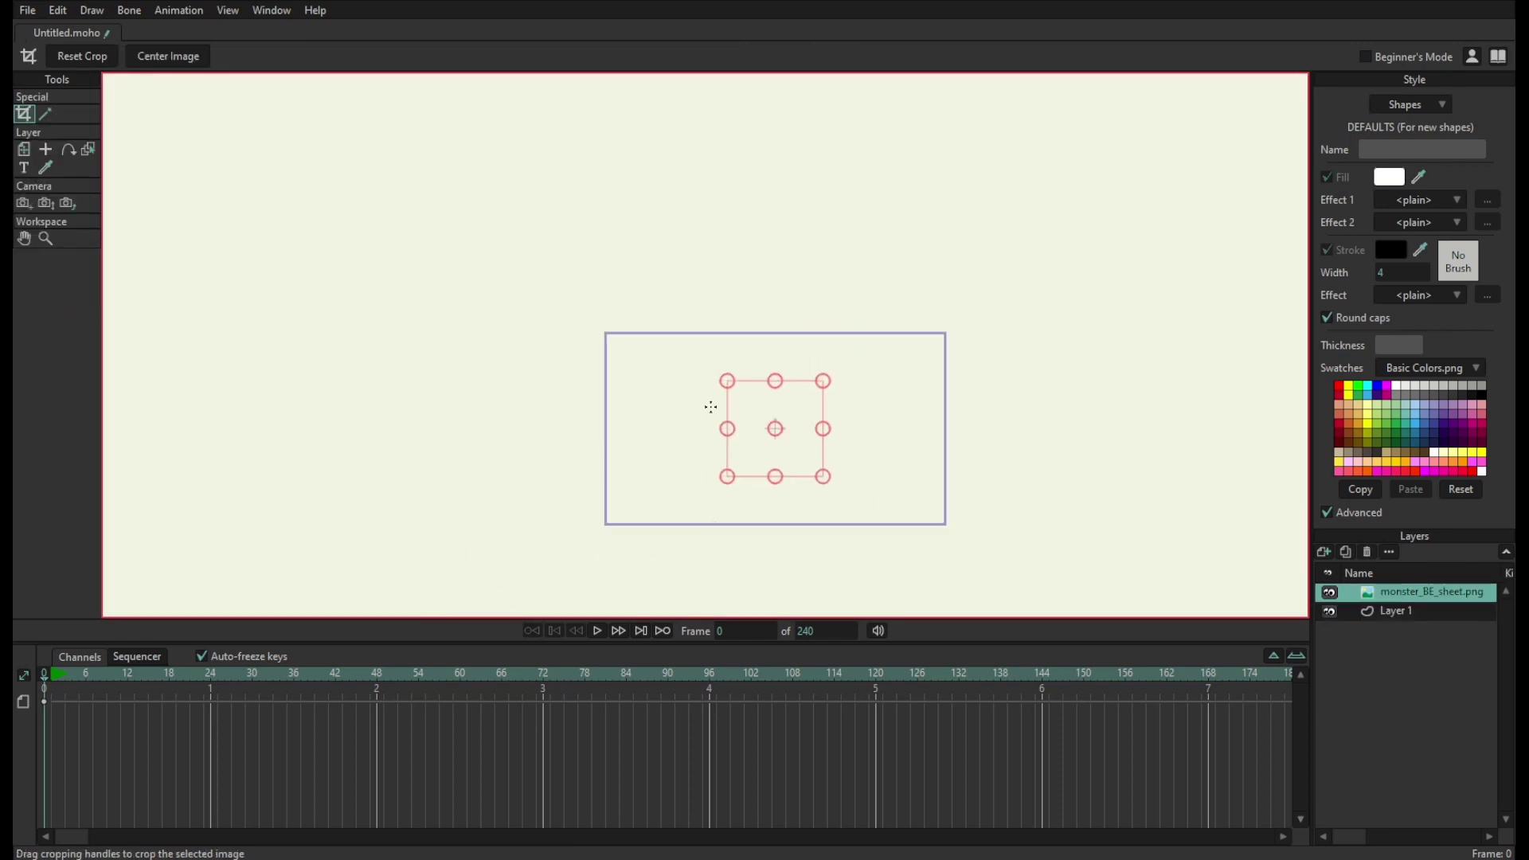
{"action": "scroll", "coordinate": [771, 399], "scroll_direction": "up", "scroll_amount": 1}
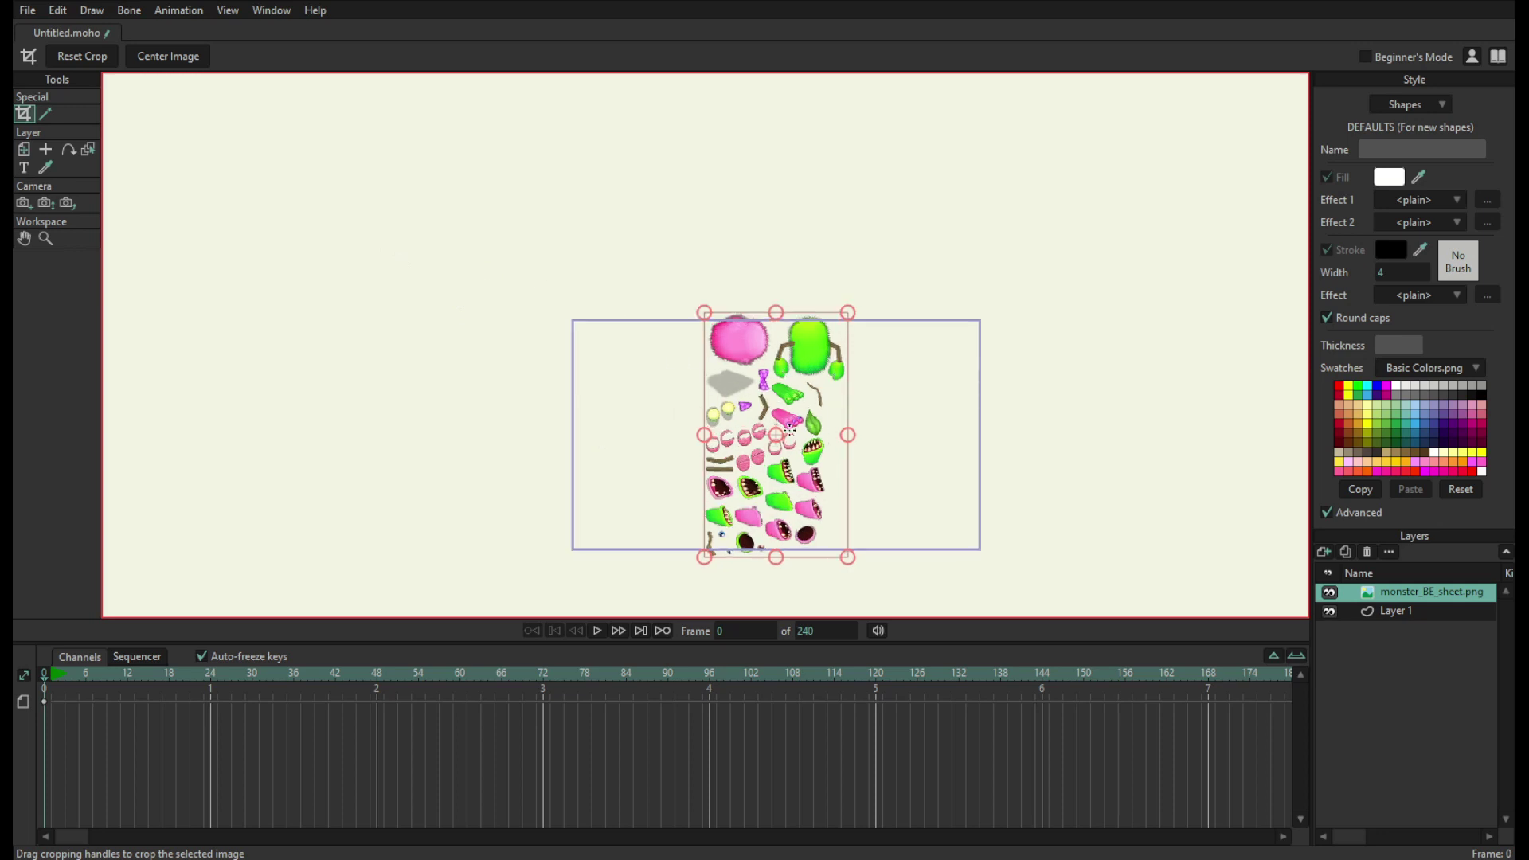
{"action": "left_click", "coordinate": [27, 153]}
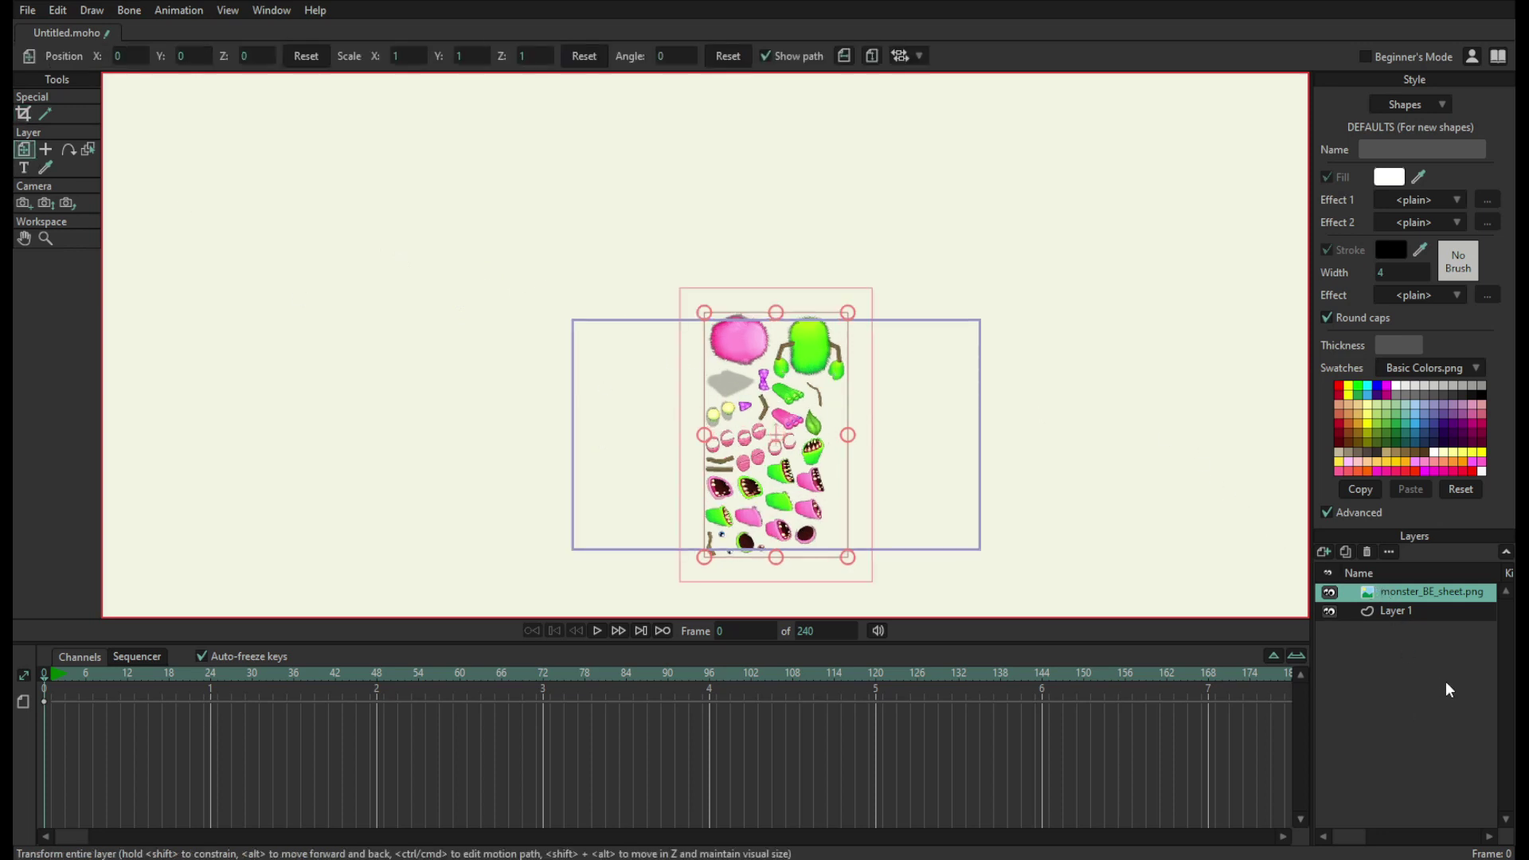
{"action": "key", "text": "ctrl+z"}
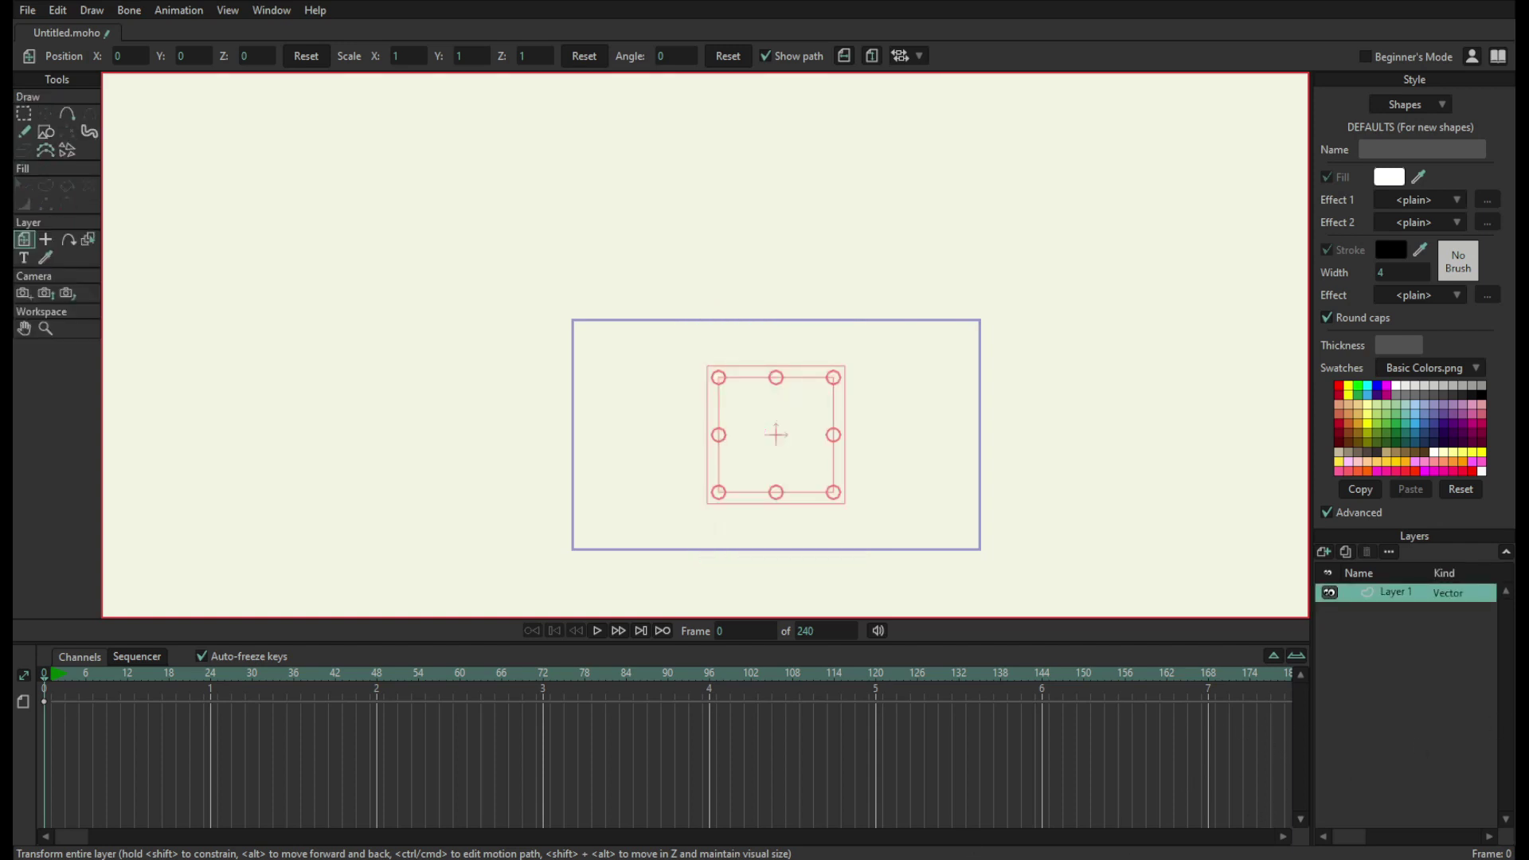
- Import the monster_B.png sprite sheet as an image layer
{"action": "left_click_drag", "start_coordinate": [2, 237], "coordinate": [223, 237]}
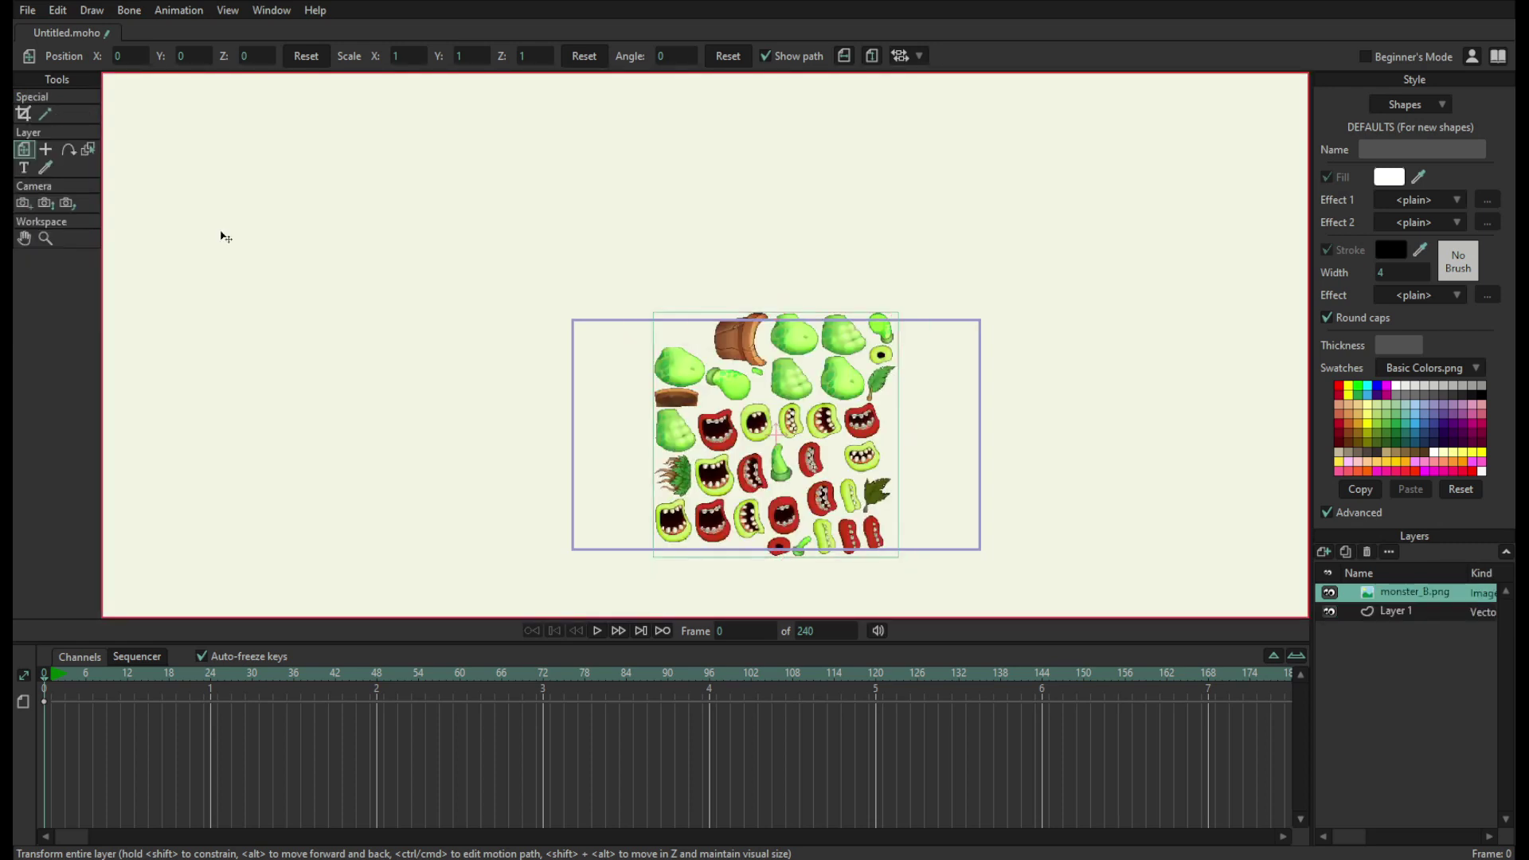
{"action": "scroll", "coordinate": [827, 448], "scroll_direction": "up", "scroll_amount": 2}
{"action": "scroll", "coordinate": [814, 411], "scroll_direction": "up", "scroll_amount": 3}
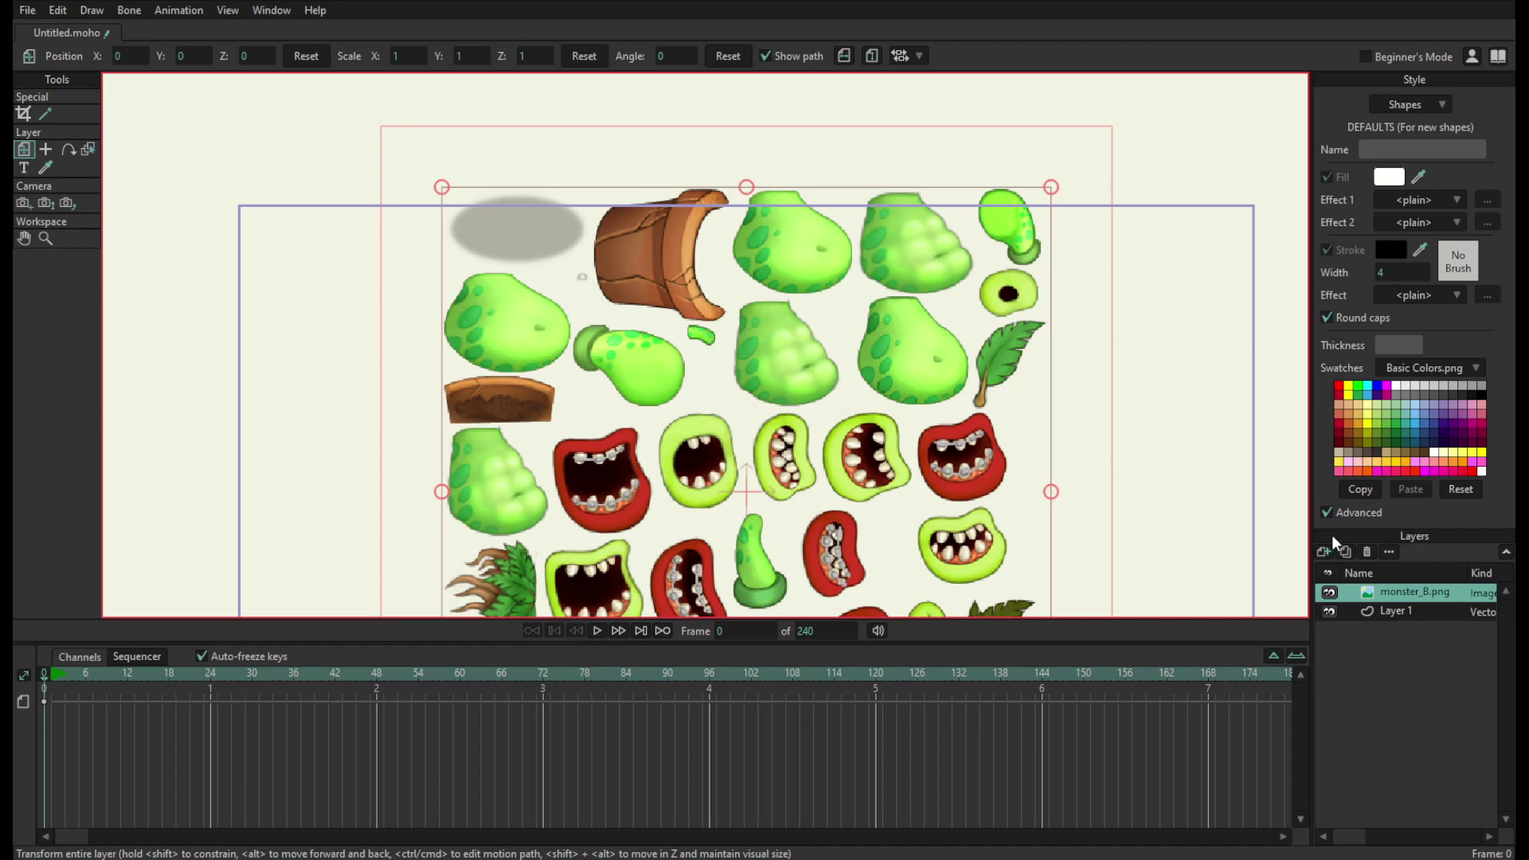
- Turn Beginner's Mode on and back off
{"action": "left_click", "coordinate": [1366, 56]}
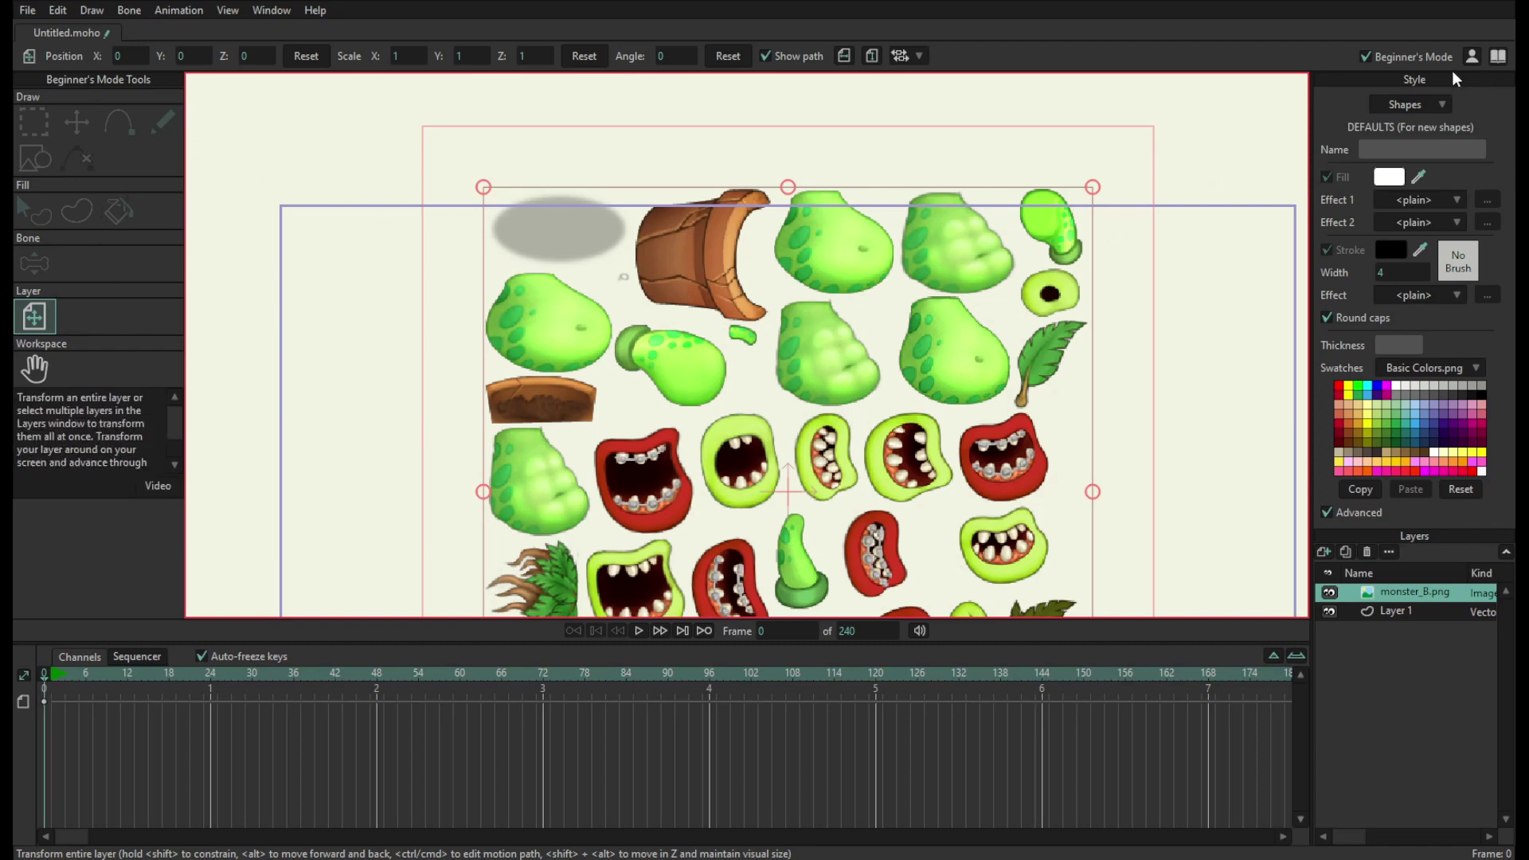
{"action": "left_click", "coordinate": [1370, 57]}
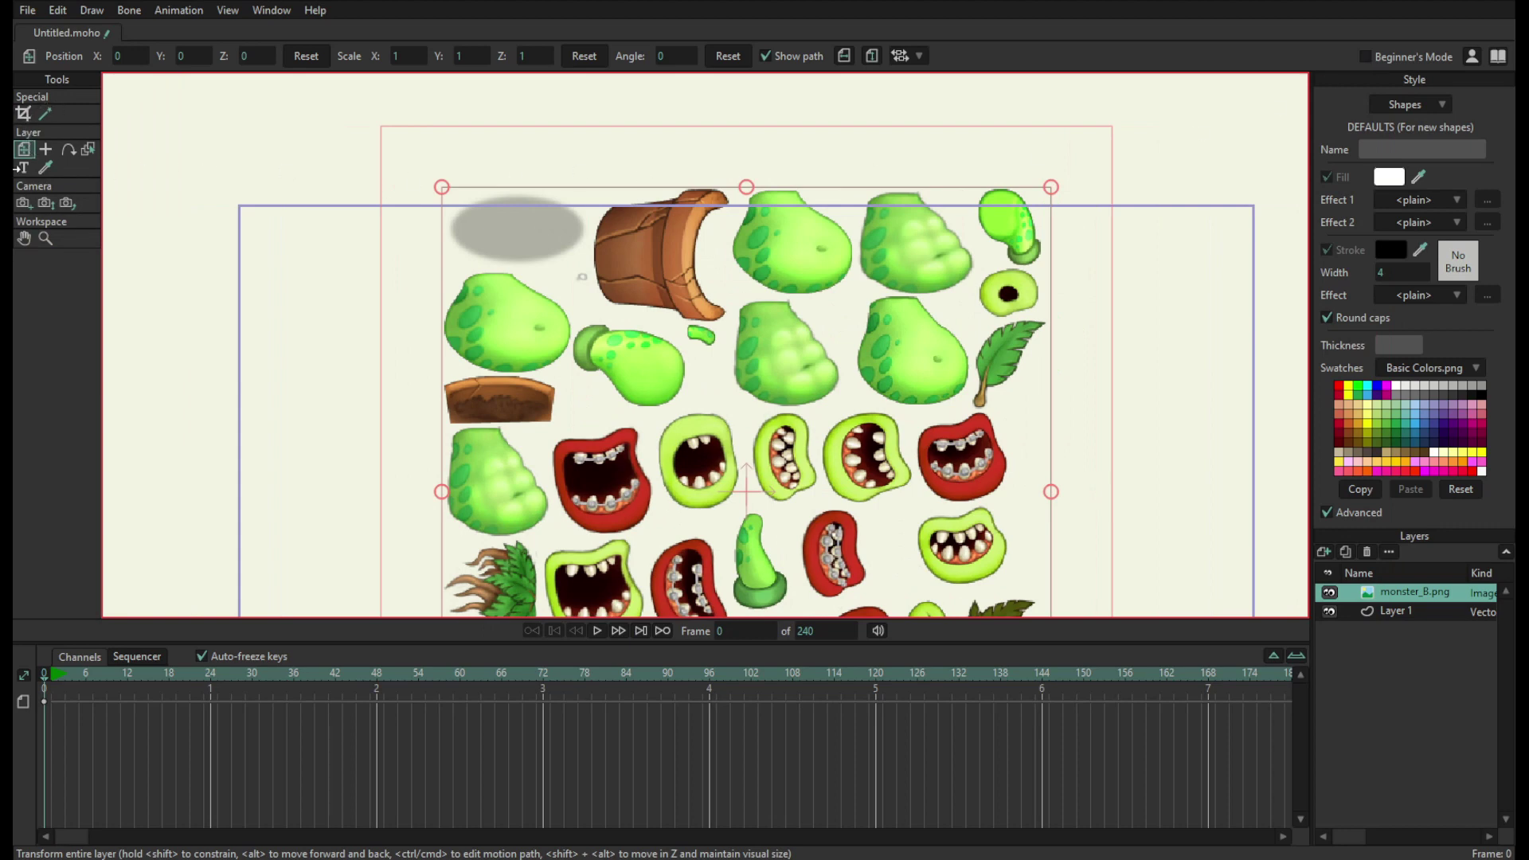
- Add a bone layer named Potbelly and place the monster_B.png layer inside it
{"action": "left_click_drag", "start_coordinate": [585, 329], "coordinate": [577, 231]}
{"action": "scroll", "coordinate": [580, 236], "scroll_direction": "down", "scroll_amount": 2}
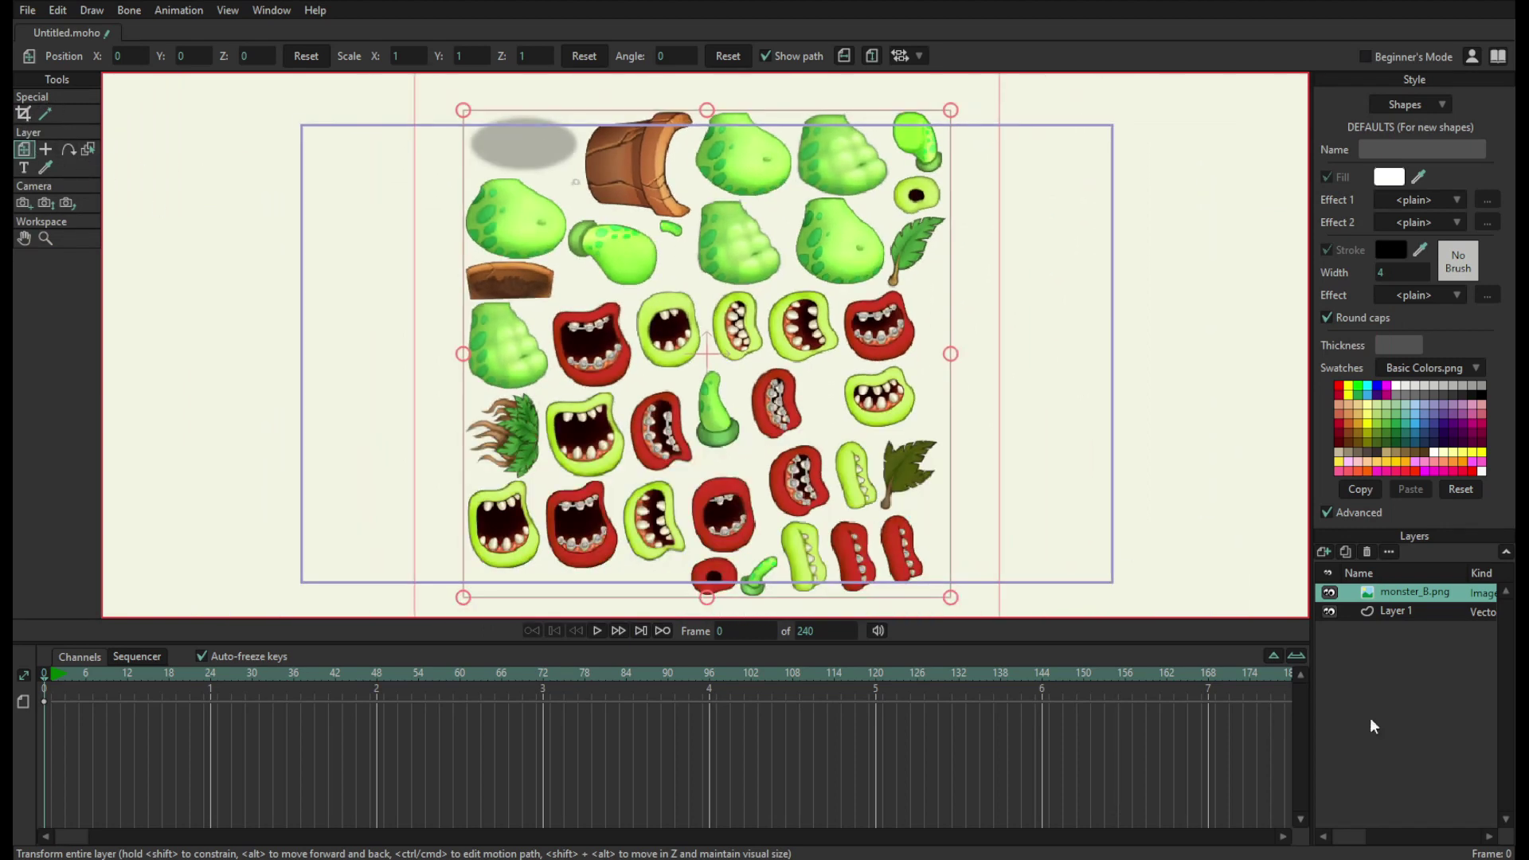
{"action": "left_click", "coordinate": [1332, 599]}
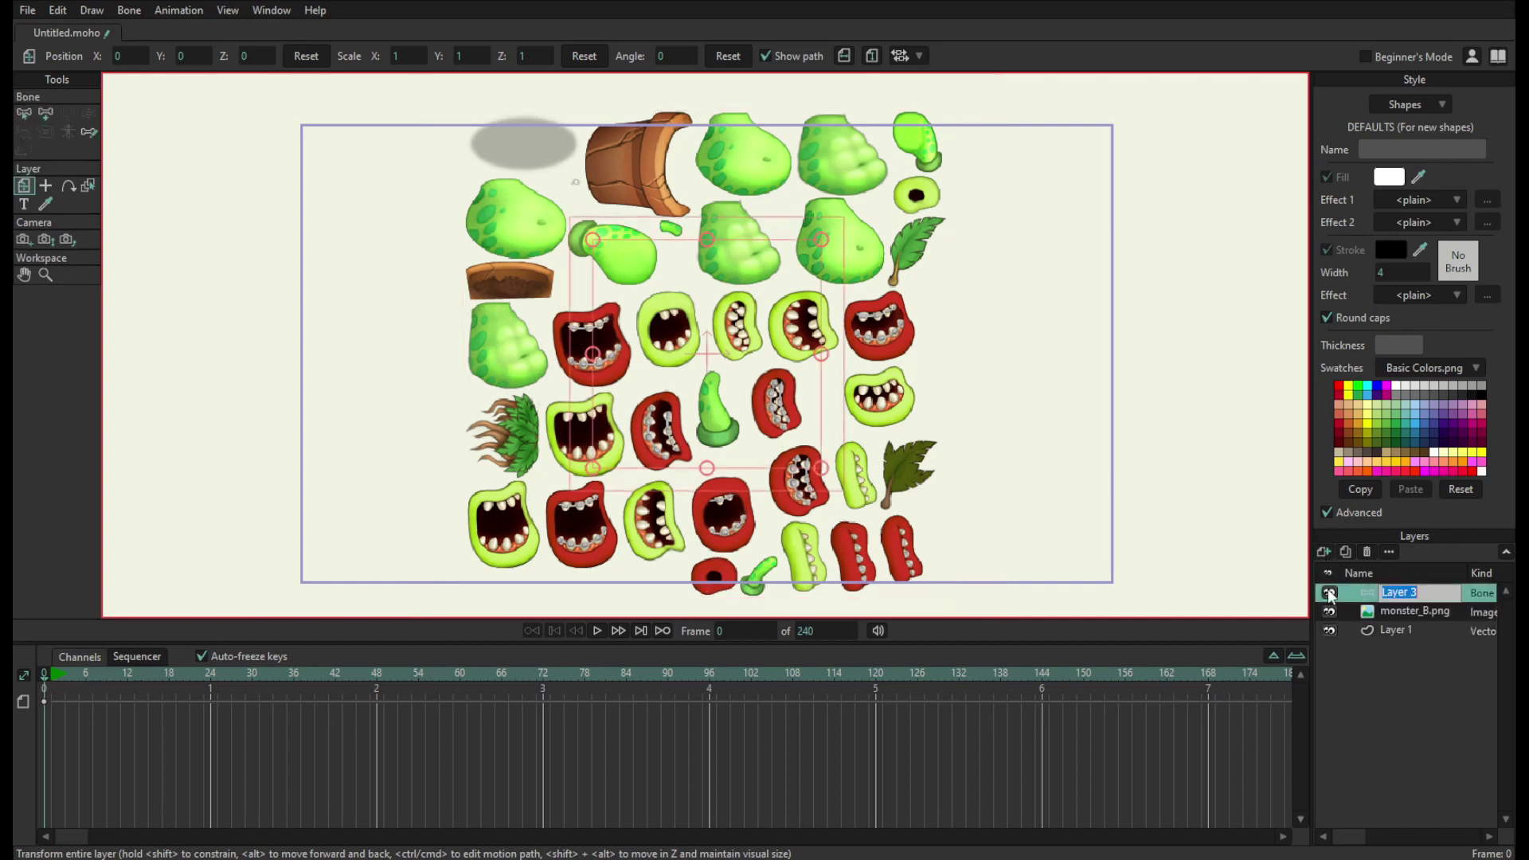
{"action": "type", "text": "Potbelly"}
{"action": "key", "text": "Return"}
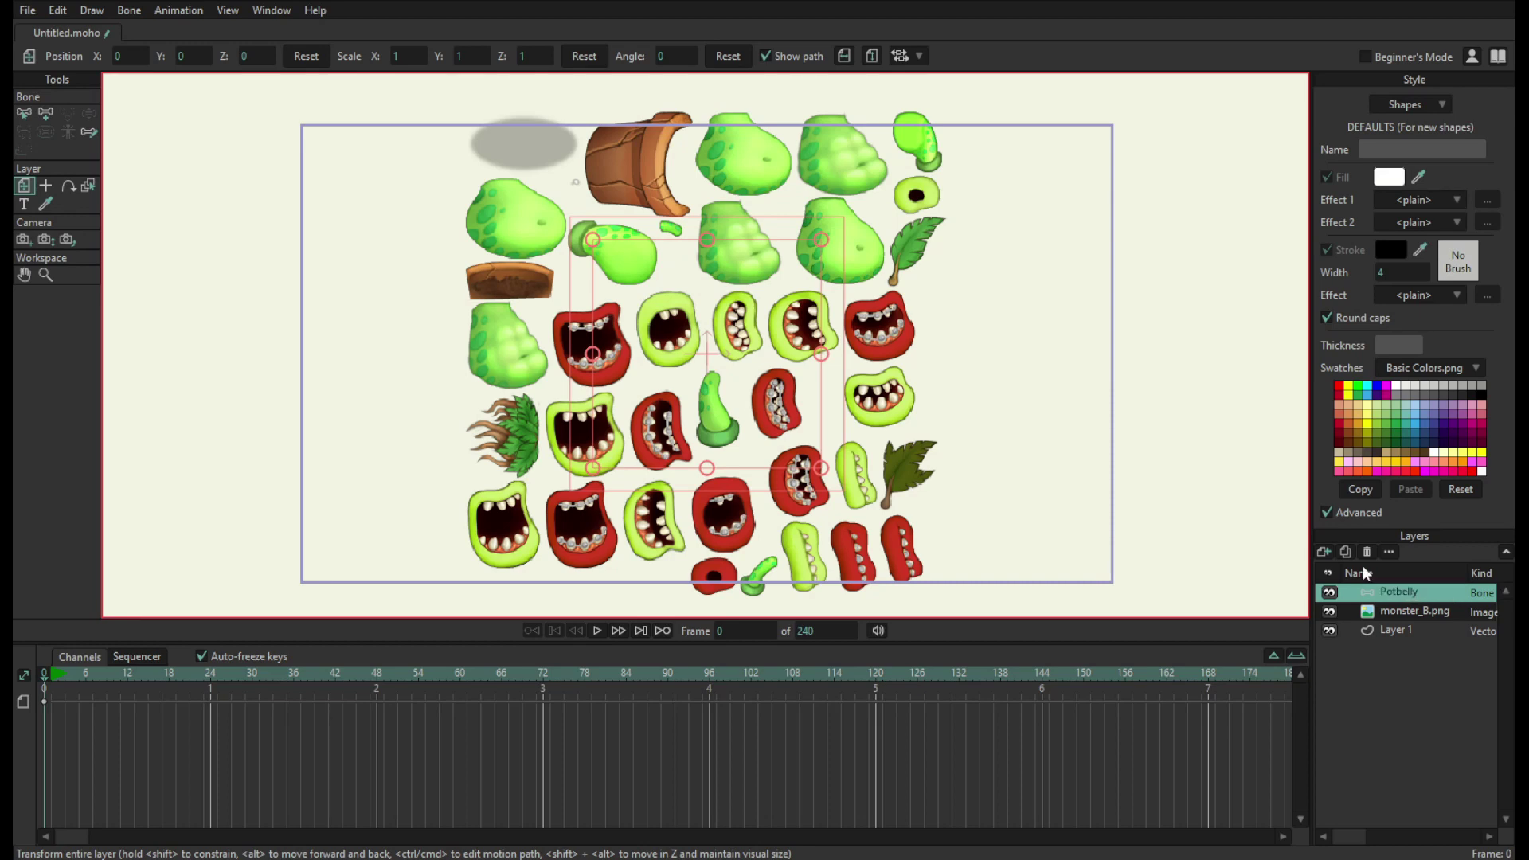
{"action": "left_click", "coordinate": [1432, 610]}
{"action": "left_click_drag", "start_coordinate": [1429, 618], "coordinate": [1397, 594]}
{"action": "scroll", "coordinate": [849, 167], "scroll_direction": "down", "scroll_amount": 1}
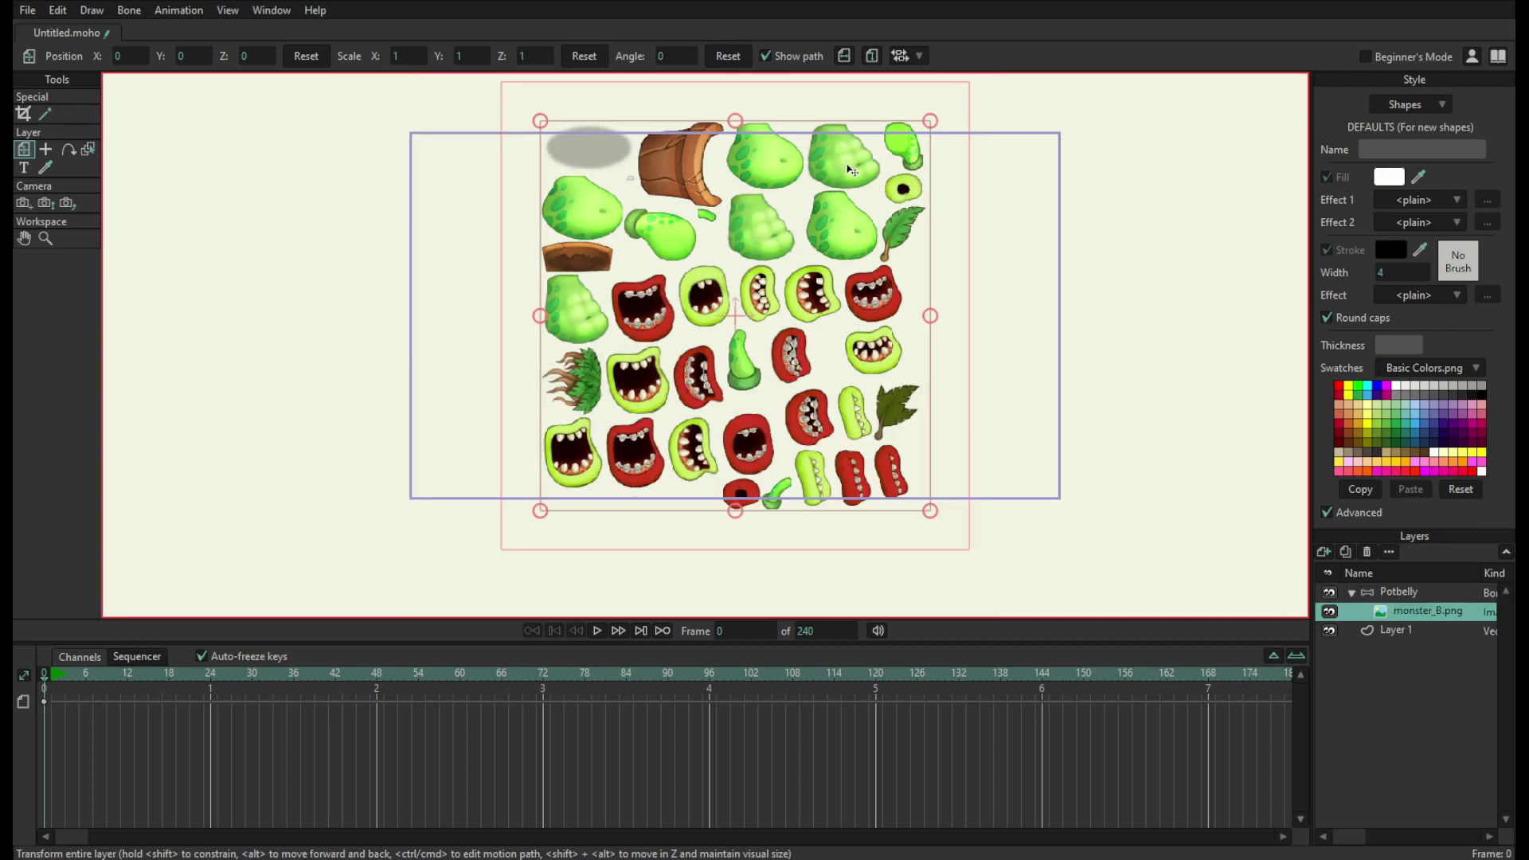
- Crop the monster_B.png sprite sheet tightly around the front of the clay pot, excluding fragments of neighbouring parts
{"action": "left_click_drag", "start_coordinate": [849, 168], "coordinate": [886, 228]}
{"action": "left_click", "coordinate": [23, 114]}
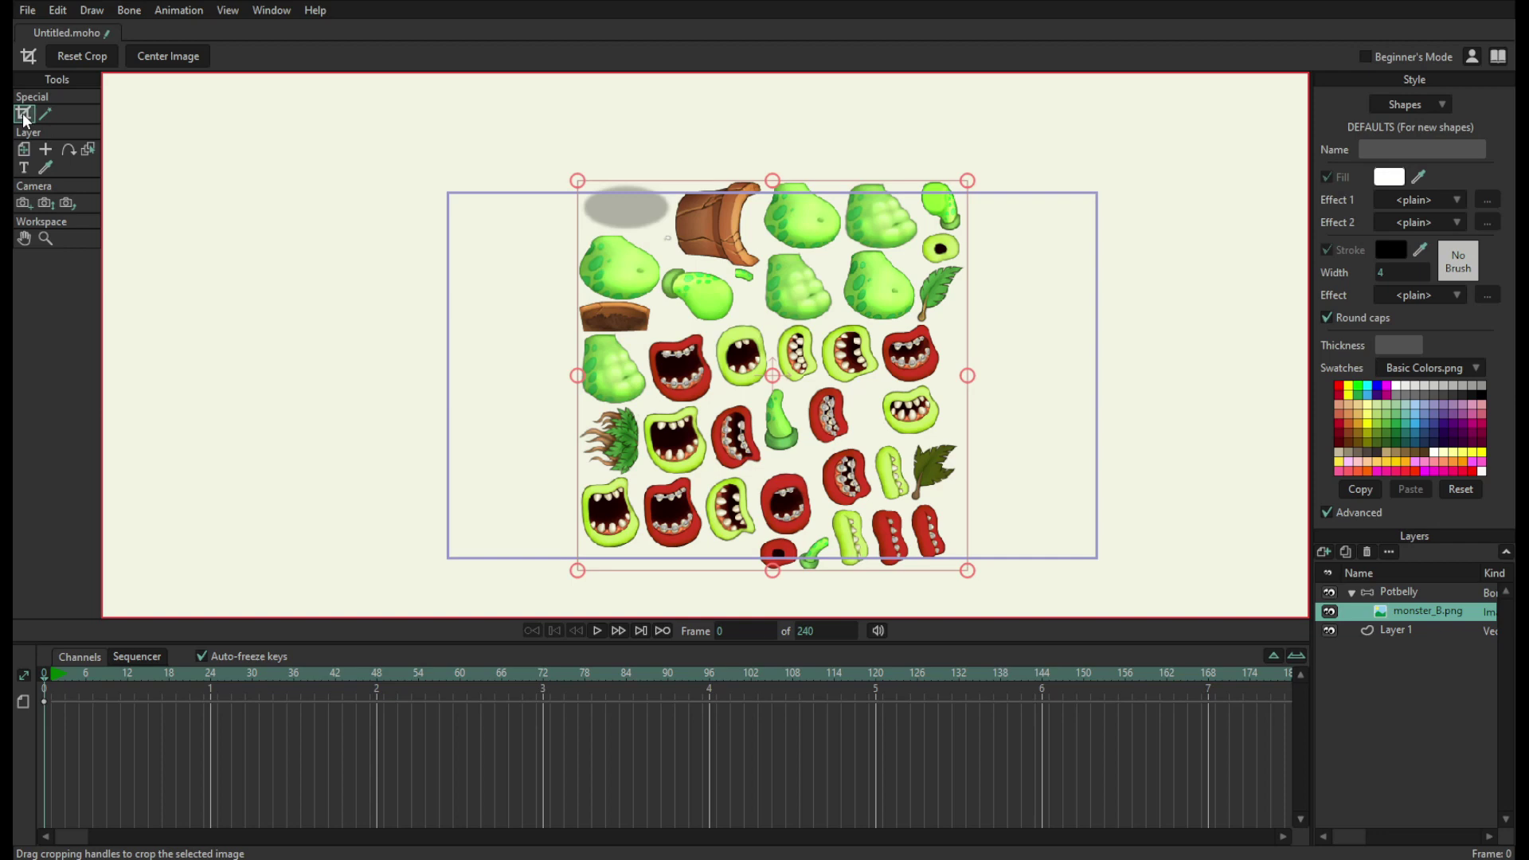
{"action": "scroll", "coordinate": [760, 141], "scroll_direction": "up", "scroll_amount": 5}
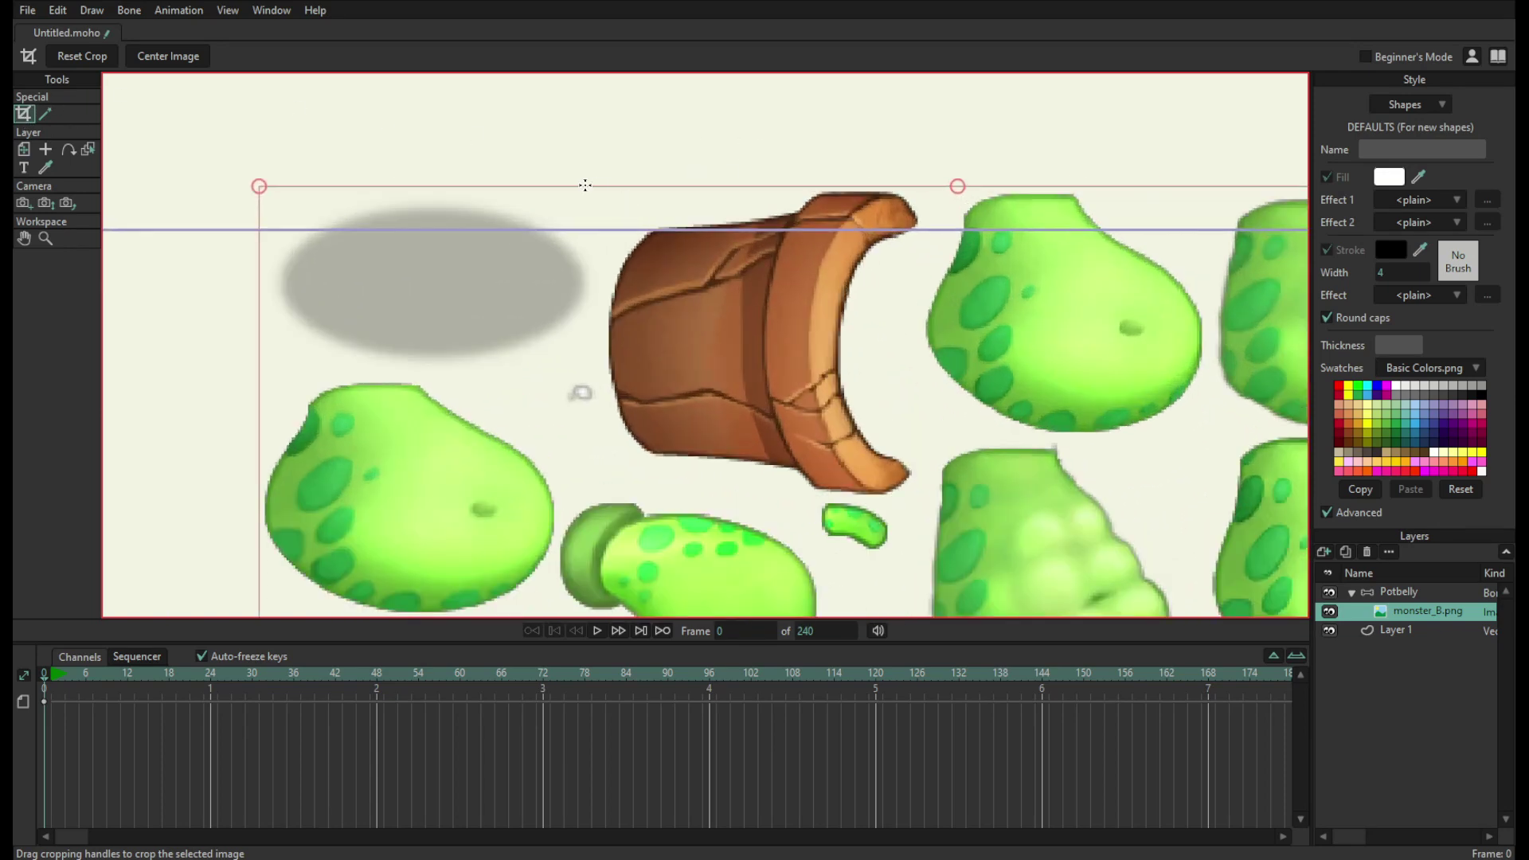
{"action": "left_click_drag", "start_coordinate": [585, 186], "coordinate": [928, 498]}
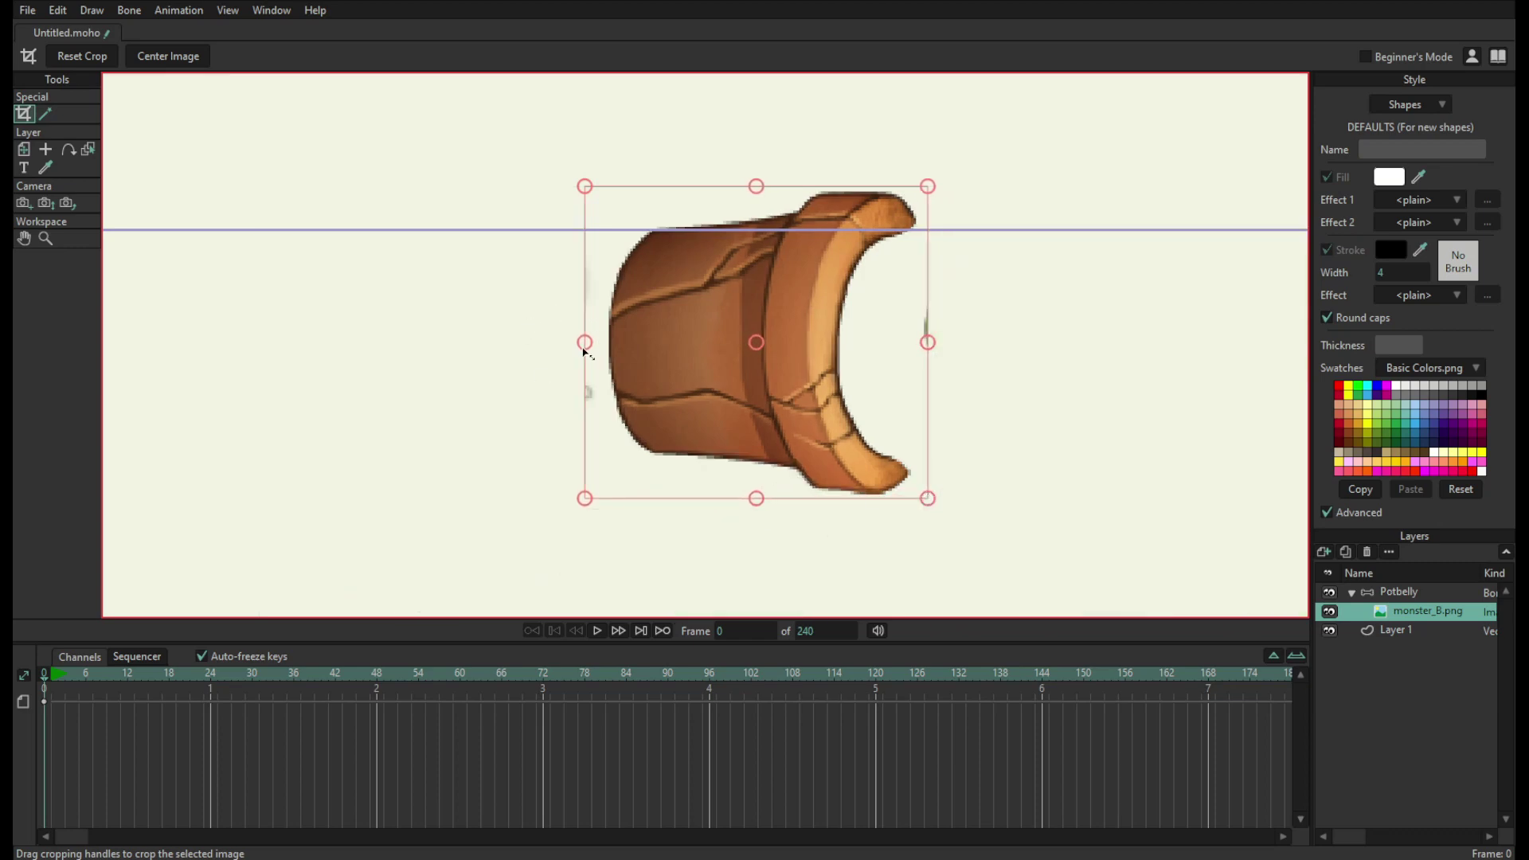
{"action": "left_click_drag", "start_coordinate": [585, 351], "coordinate": [601, 348]}
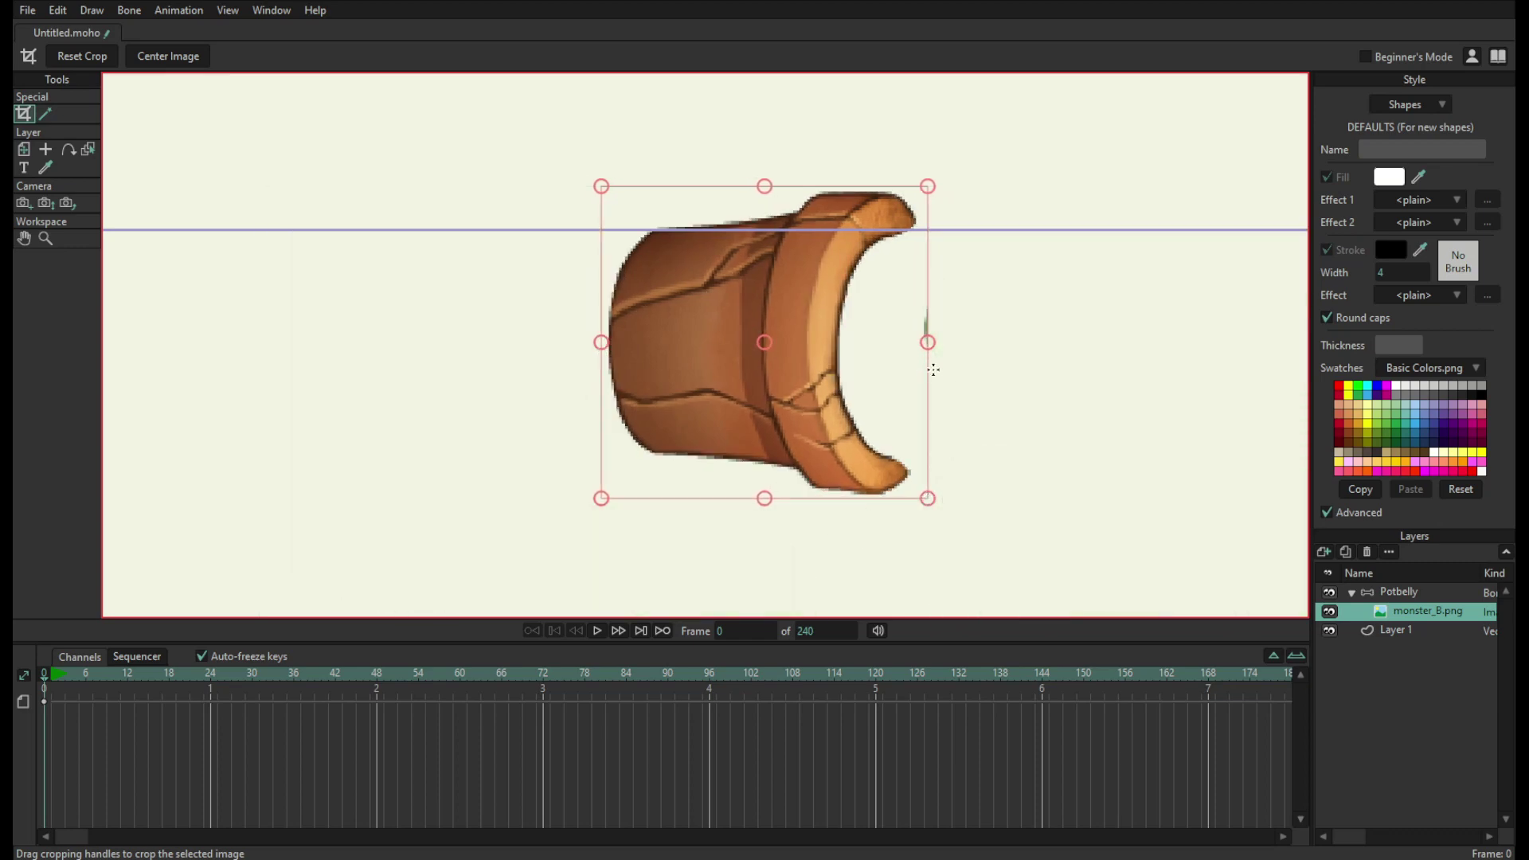
{"action": "left_click_drag", "start_coordinate": [929, 343], "coordinate": [921, 342]}
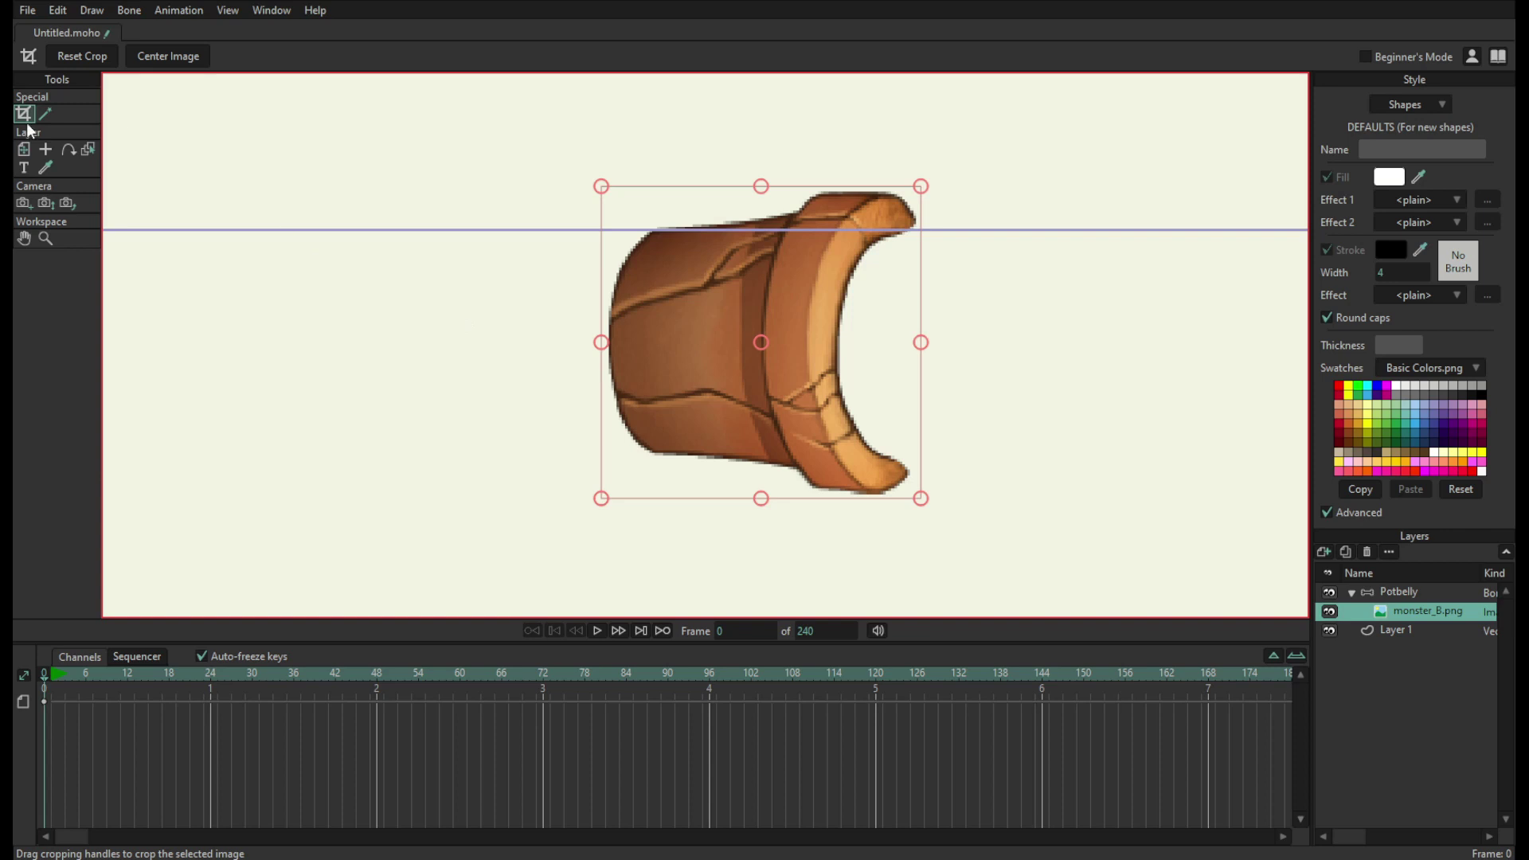
- Set the cropped layer's origin at the centre of the clay pot
{"action": "left_click", "coordinate": [45, 149]}
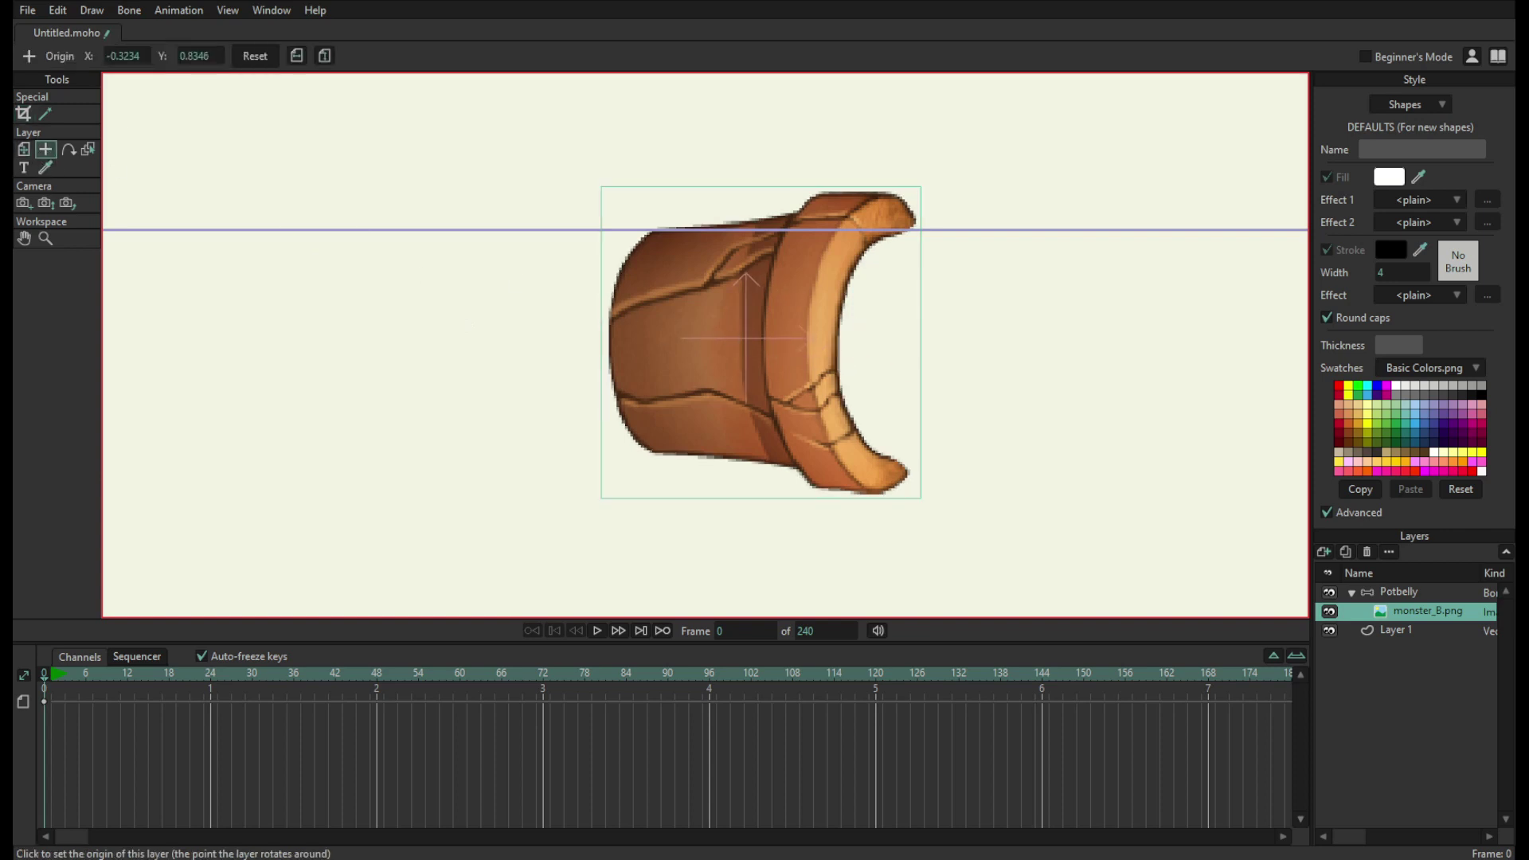
{"action": "left_click", "coordinate": [25, 150]}
{"action": "scroll", "coordinate": [746, 422], "scroll_direction": "down", "scroll_amount": 3}
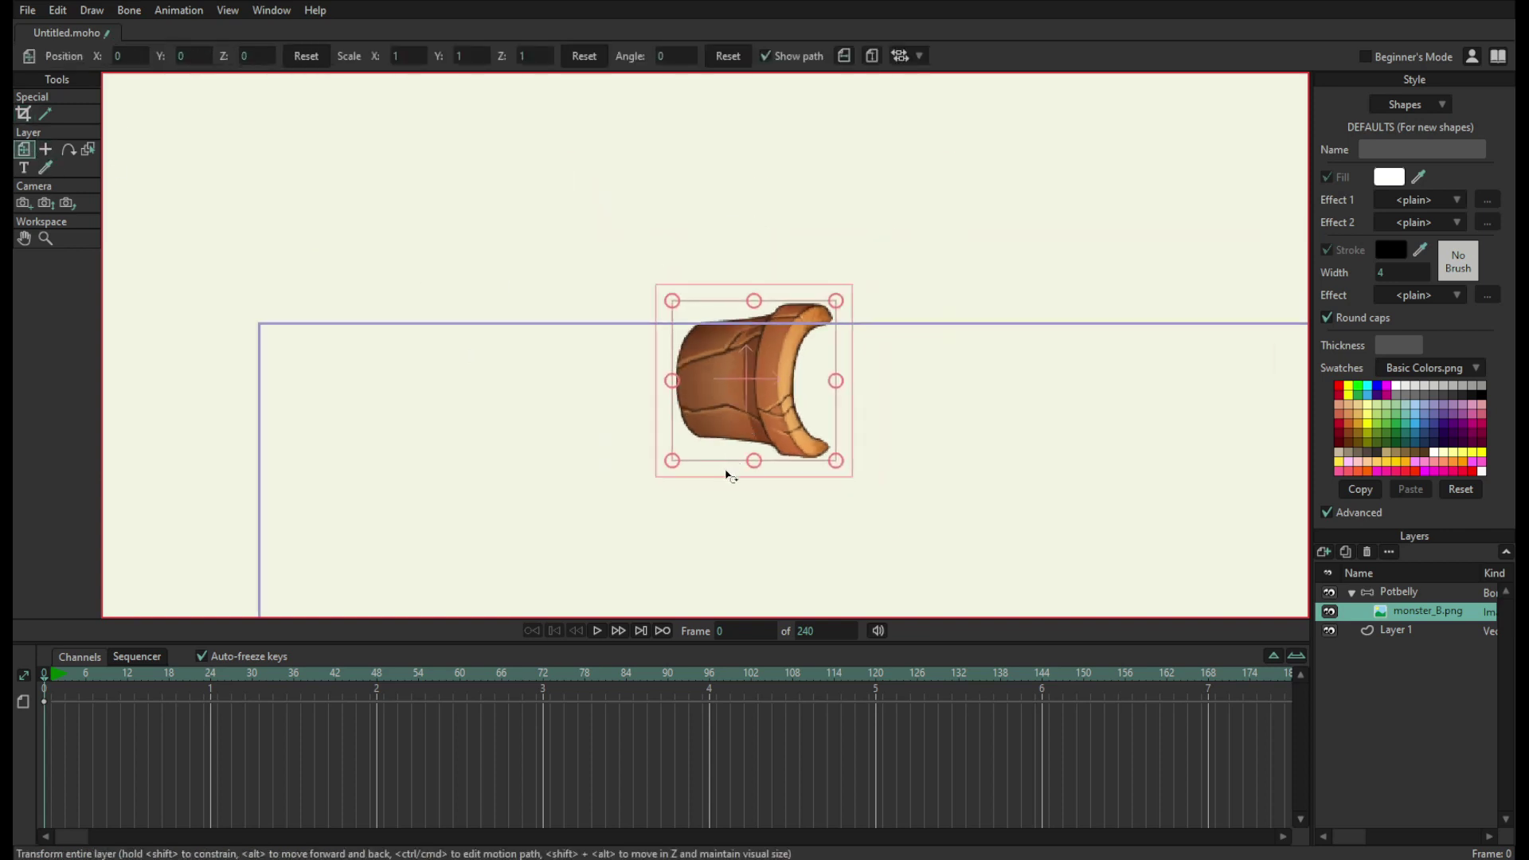
{"action": "left_click_drag", "start_coordinate": [727, 475], "coordinate": [1131, 321]}
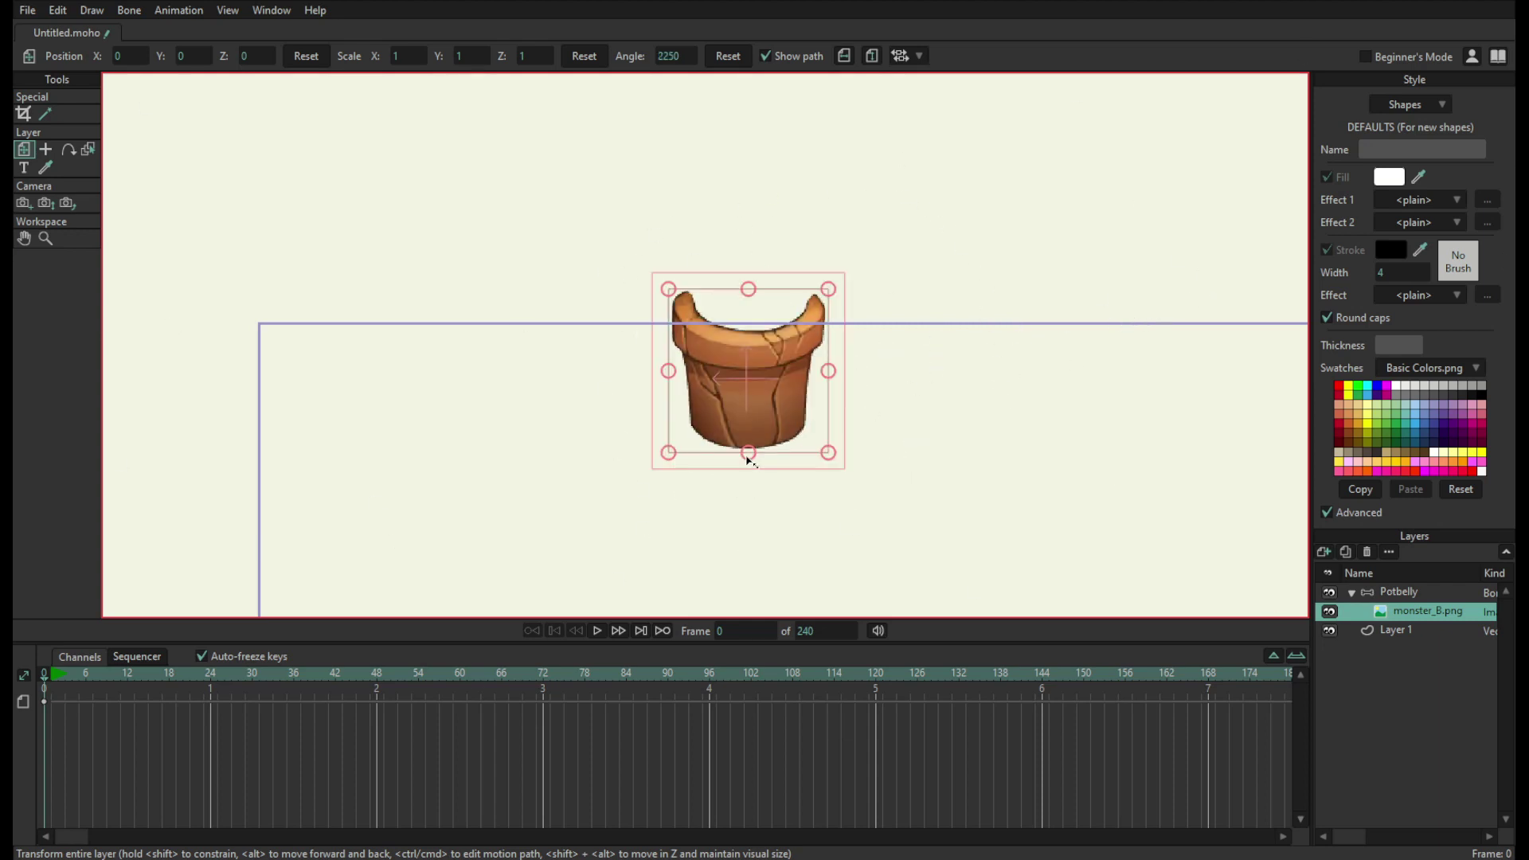
{"action": "double_click", "coordinate": [669, 56]}
{"action": "type", "text": "0"}
{"action": "key", "text": "Return"}
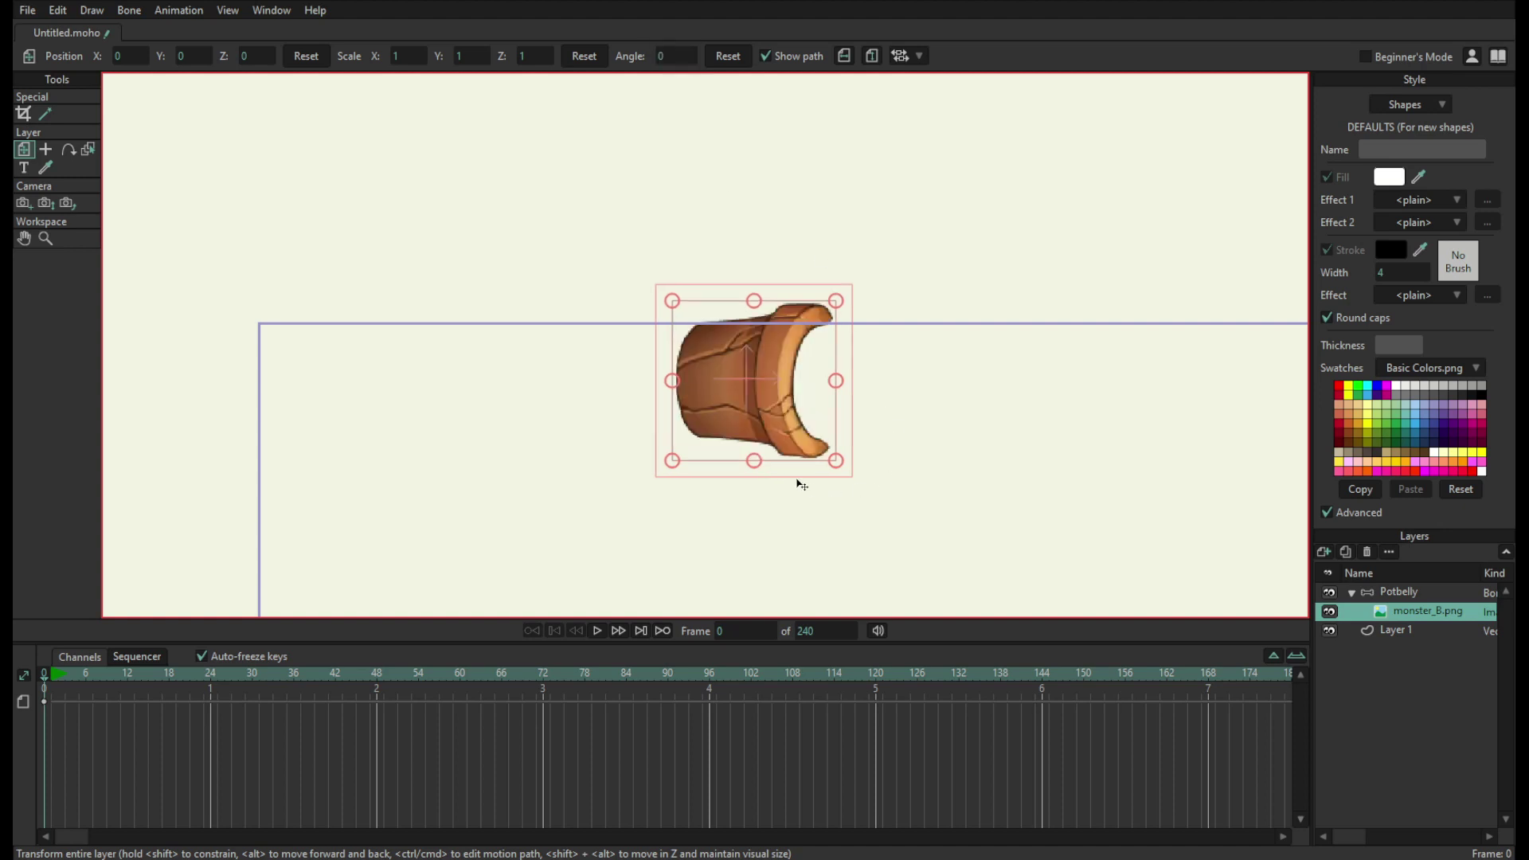
- Rotate the clay pot upright to 90 degrees and move it near the frame's lower middle, at about X 0.42, Y -1.39
{"action": "left_click_drag", "start_coordinate": [791, 475], "coordinate": [747, 345]}
{"action": "scroll", "coordinate": [880, 330], "scroll_direction": "down", "scroll_amount": 5}
{"action": "scroll", "coordinate": [734, 243], "scroll_direction": "up", "scroll_amount": 4}
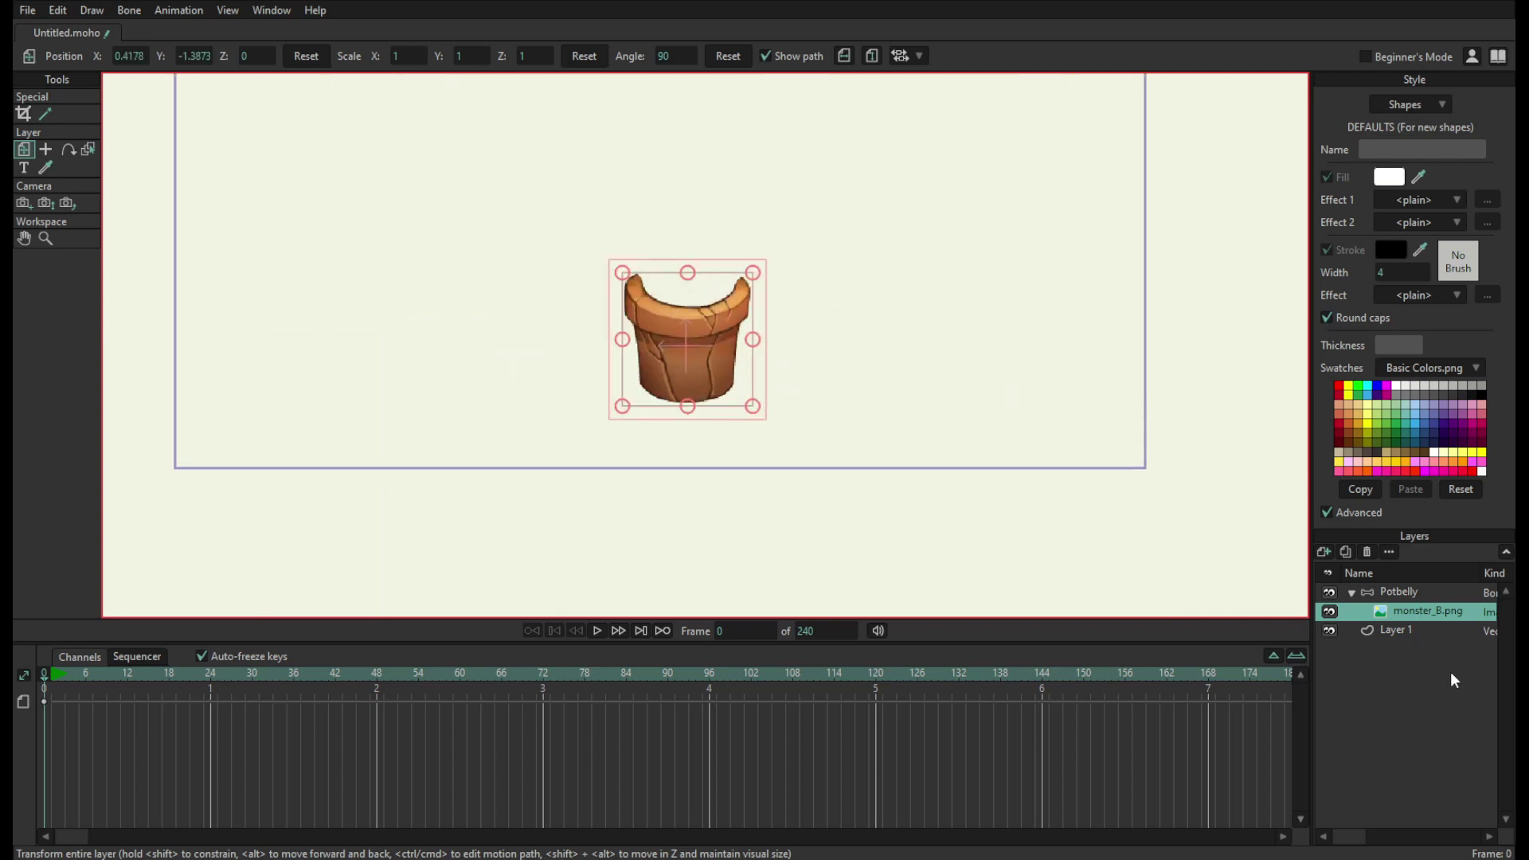
{"action": "key", "text": "ctrl+z"}
{"action": "key", "text": "ctrl+z"}
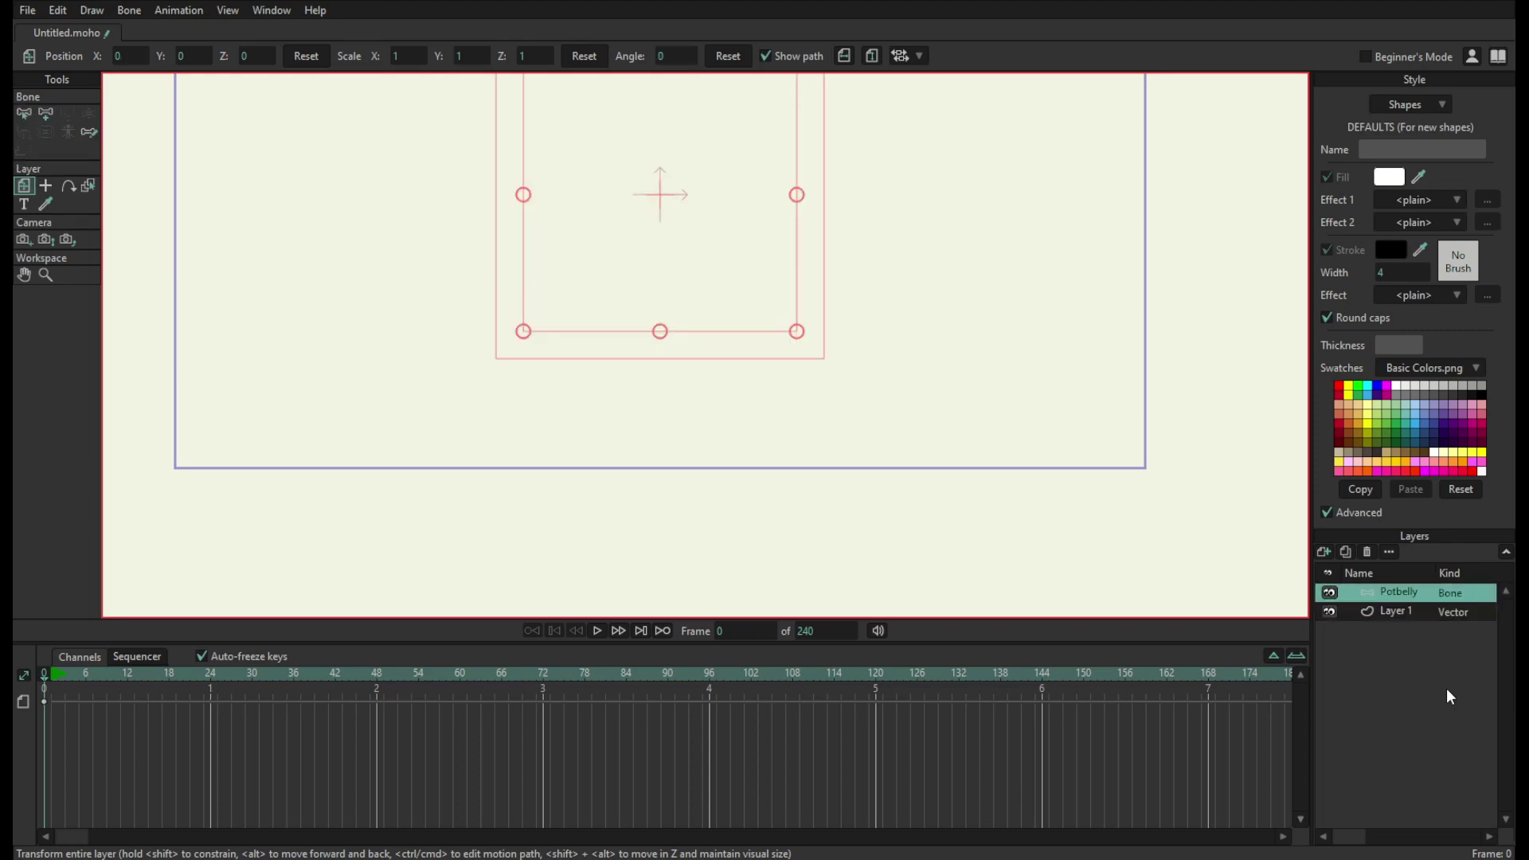
{"action": "key", "text": "ctrl+shift+z"}
{"action": "key", "text": "ctrl+shift+z"}
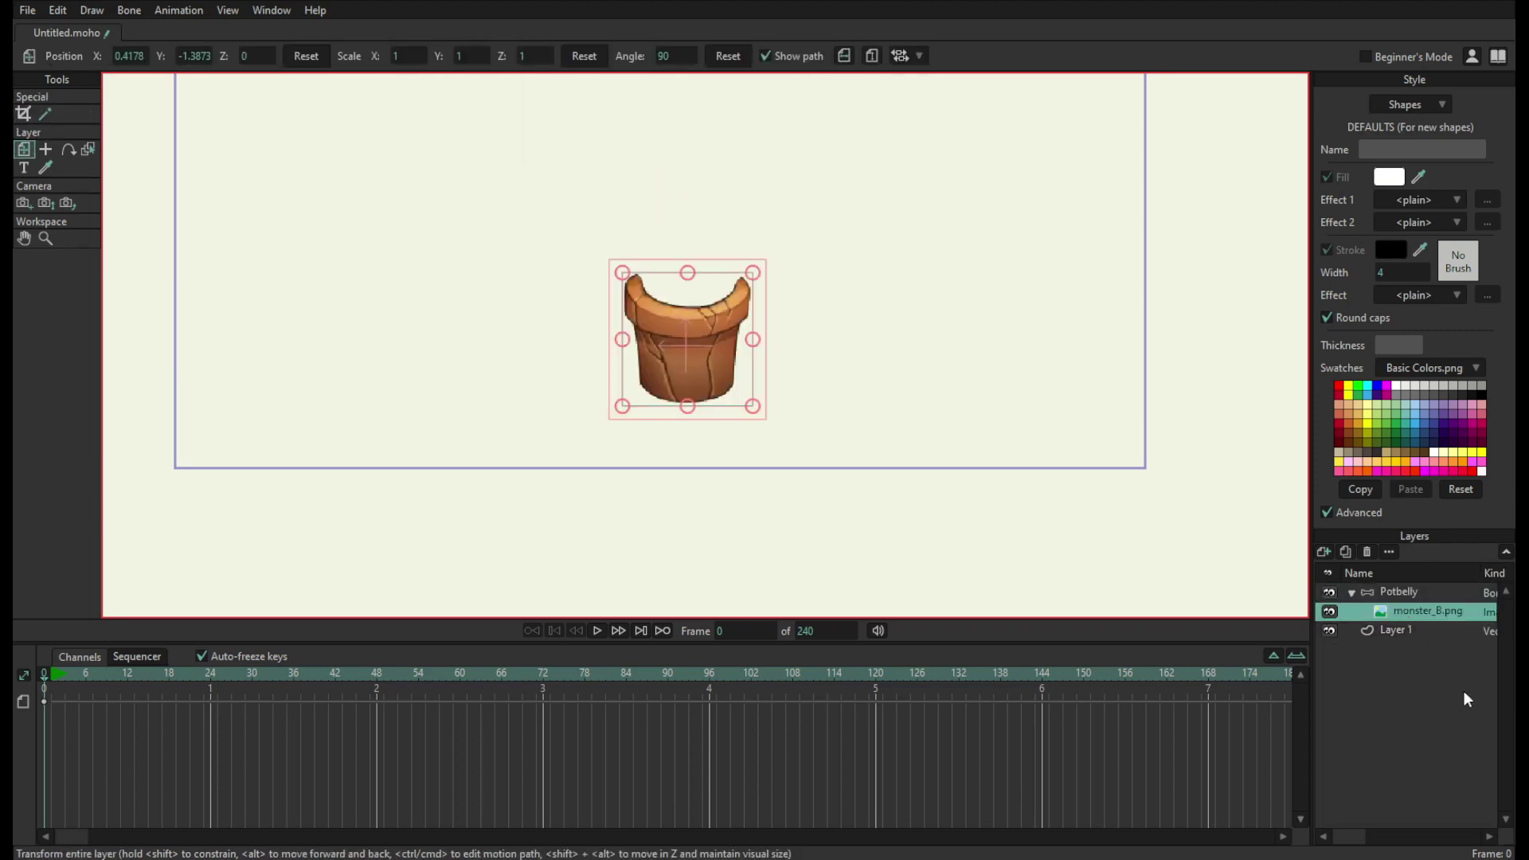
- Duplicate the clay pot's image layer and activate the Crop tool for isolating another sprite part
{"action": "key", "text": "ctrl+d"}
{"action": "left_click", "coordinate": [23, 113]}
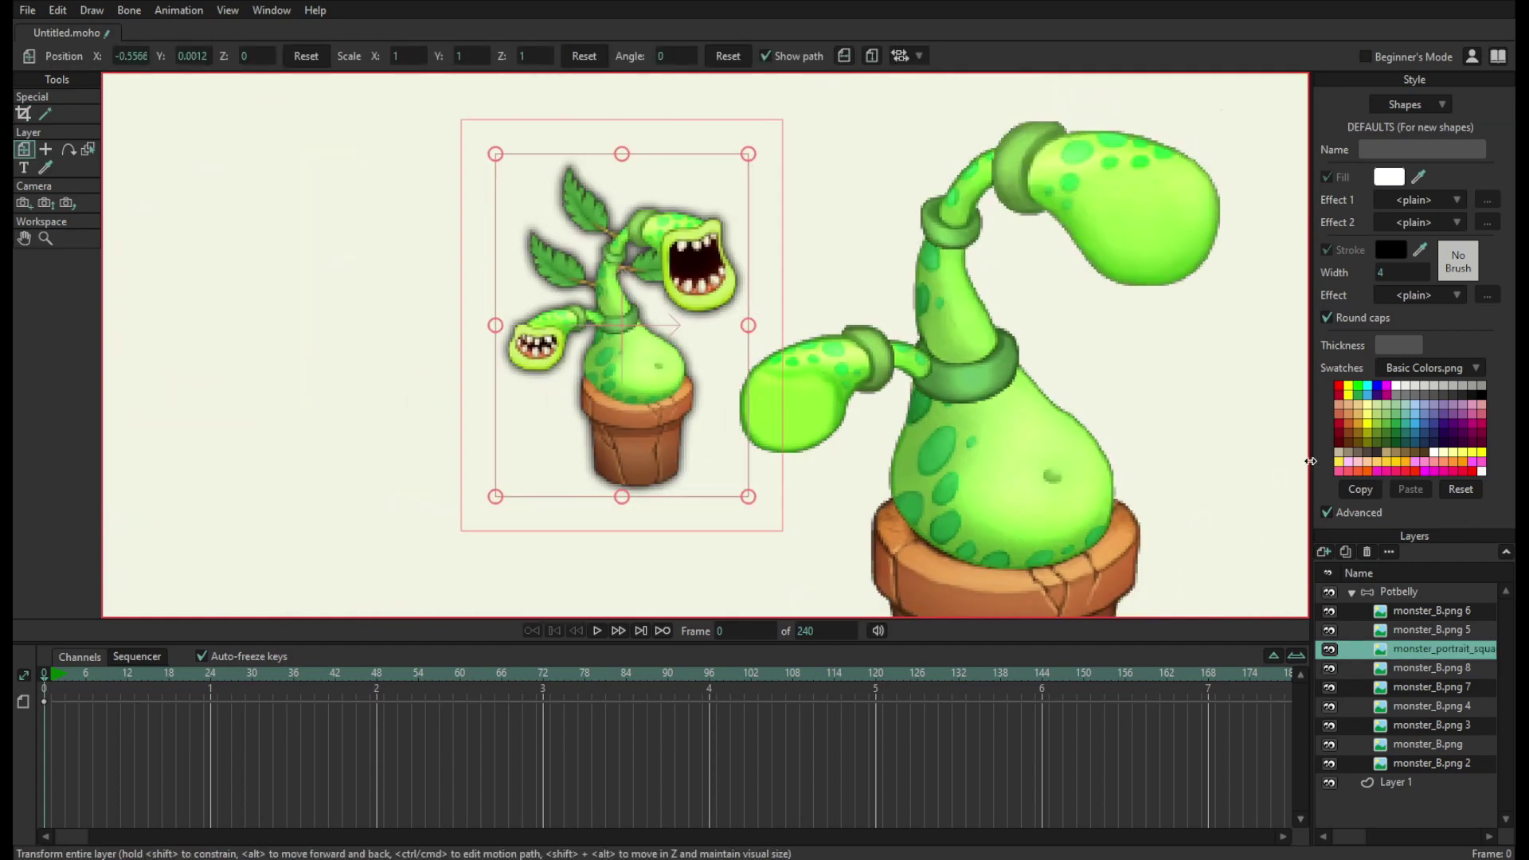
- Select the plant's large upper head layer, monster_B.png 6
{"action": "scroll", "coordinate": [1273, 403], "scroll_direction": "down", "scroll_amount": 1}
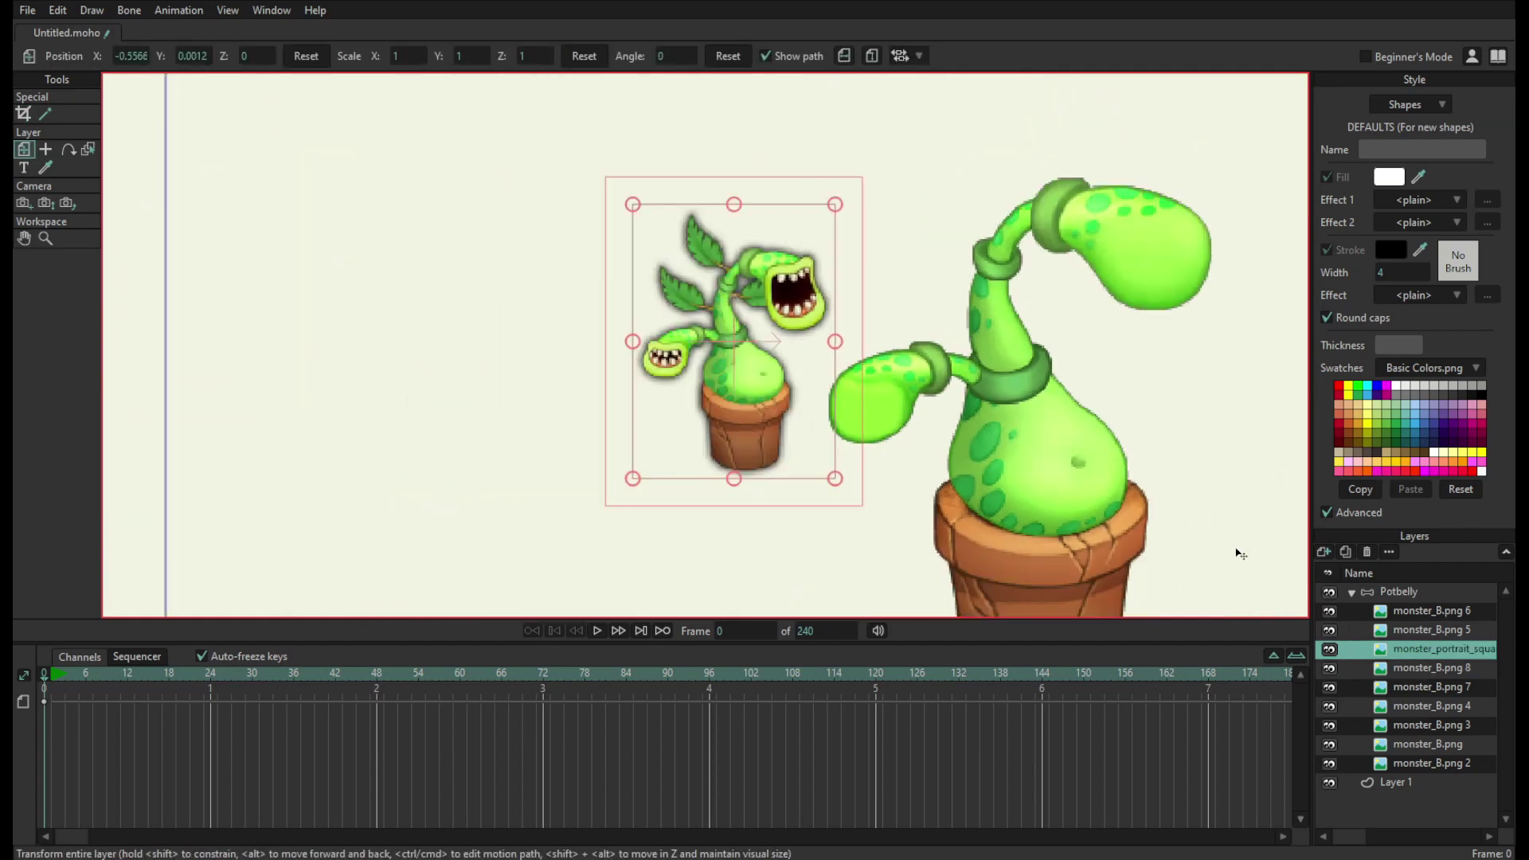
{"action": "left_click_drag", "start_coordinate": [1208, 532], "coordinate": [1196, 532]}
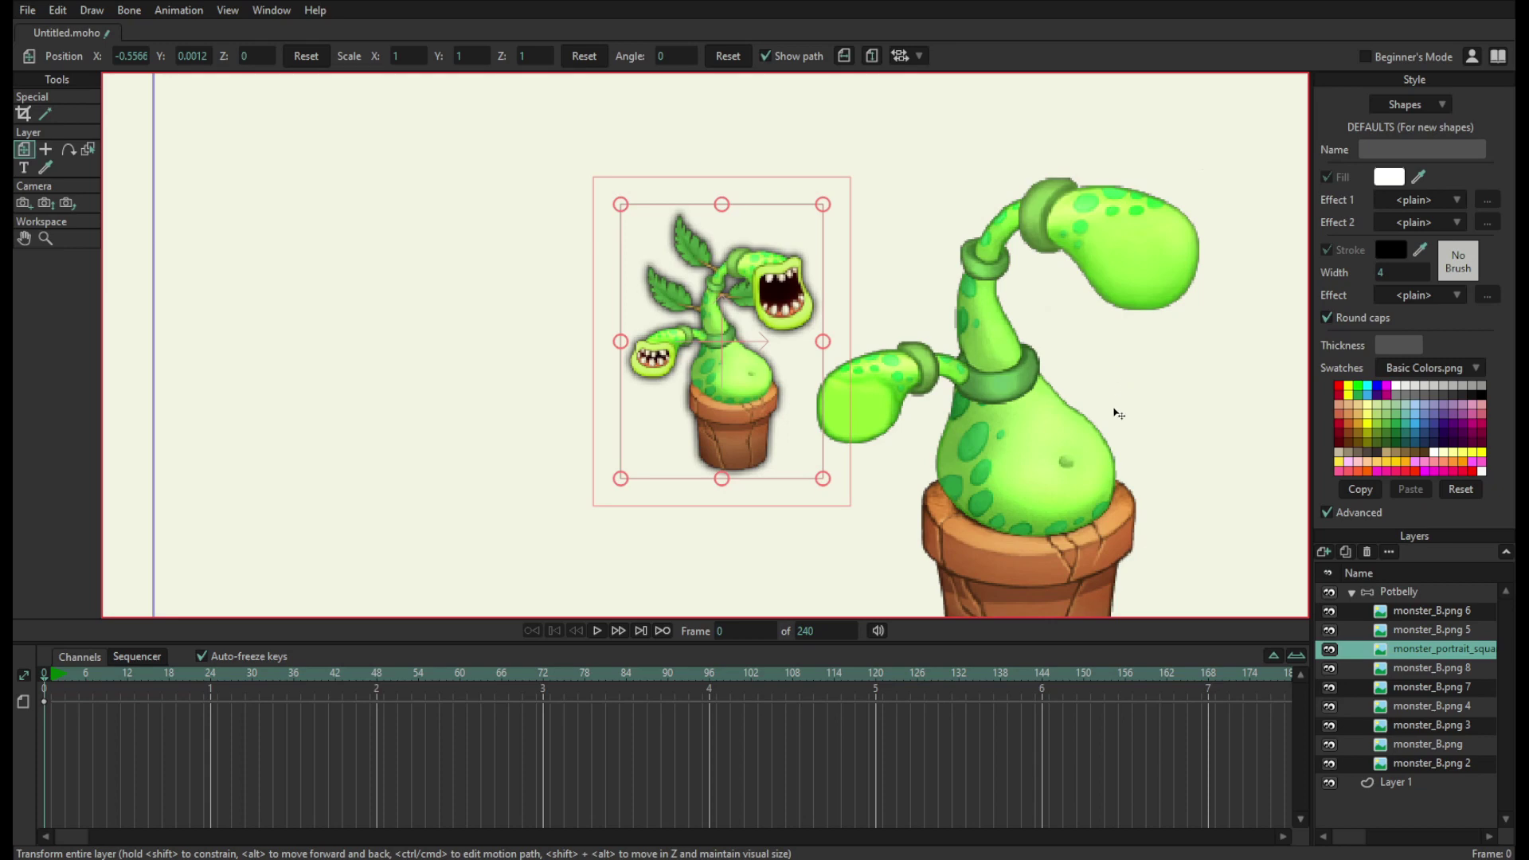
{"action": "left_click_drag", "start_coordinate": [1114, 410], "coordinate": [1027, 474]}
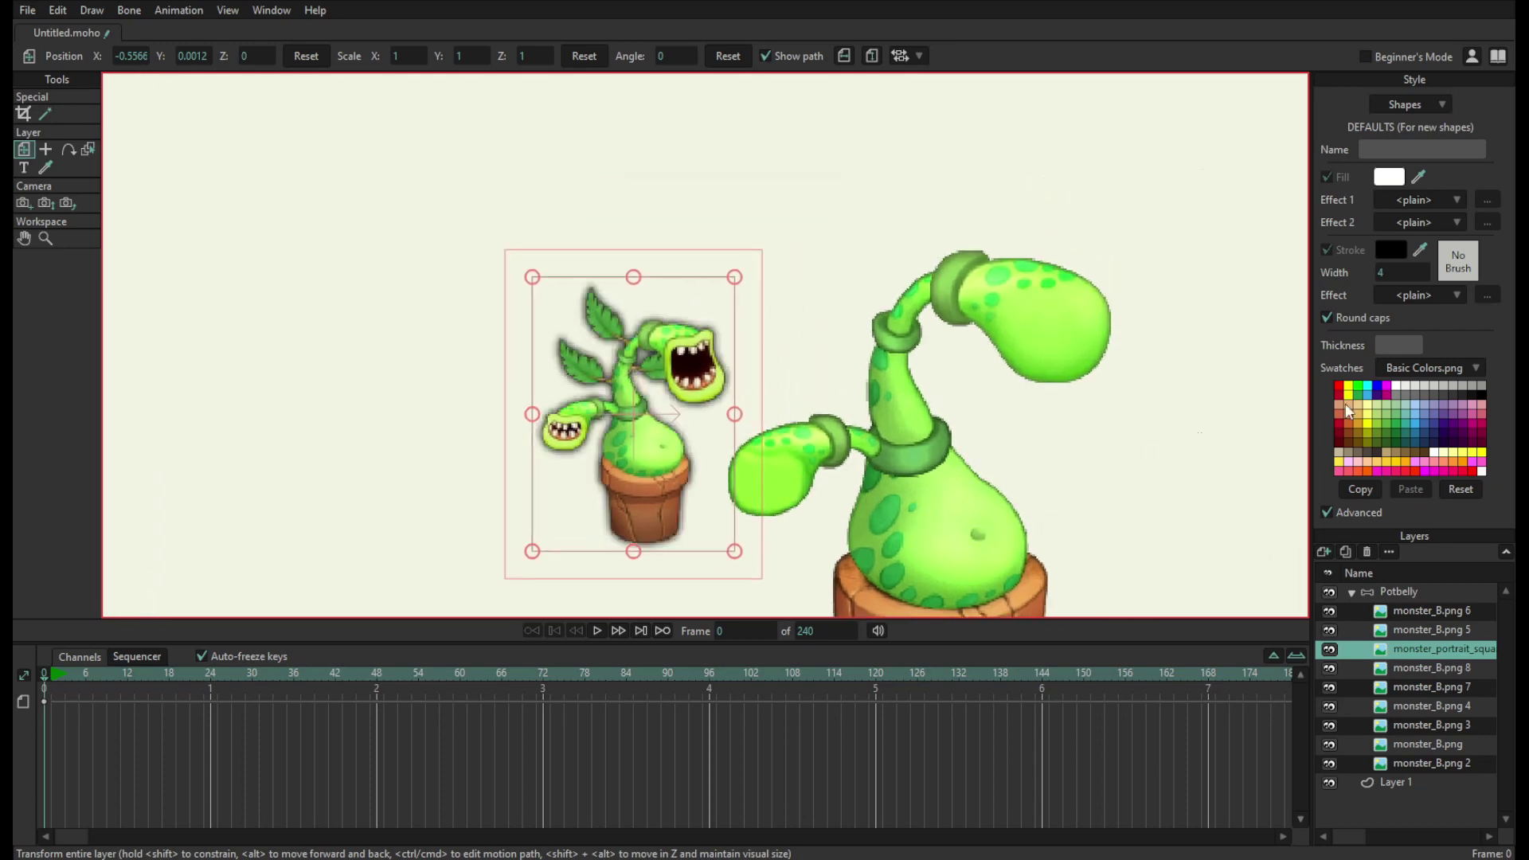
{"action": "scroll", "coordinate": [677, 368], "scroll_direction": "up", "scroll_amount": 5}
{"action": "scroll", "coordinate": [975, 403], "scroll_direction": "down", "scroll_amount": 3}
{"action": "left_click_drag", "start_coordinate": [1001, 398], "coordinate": [830, 380]}
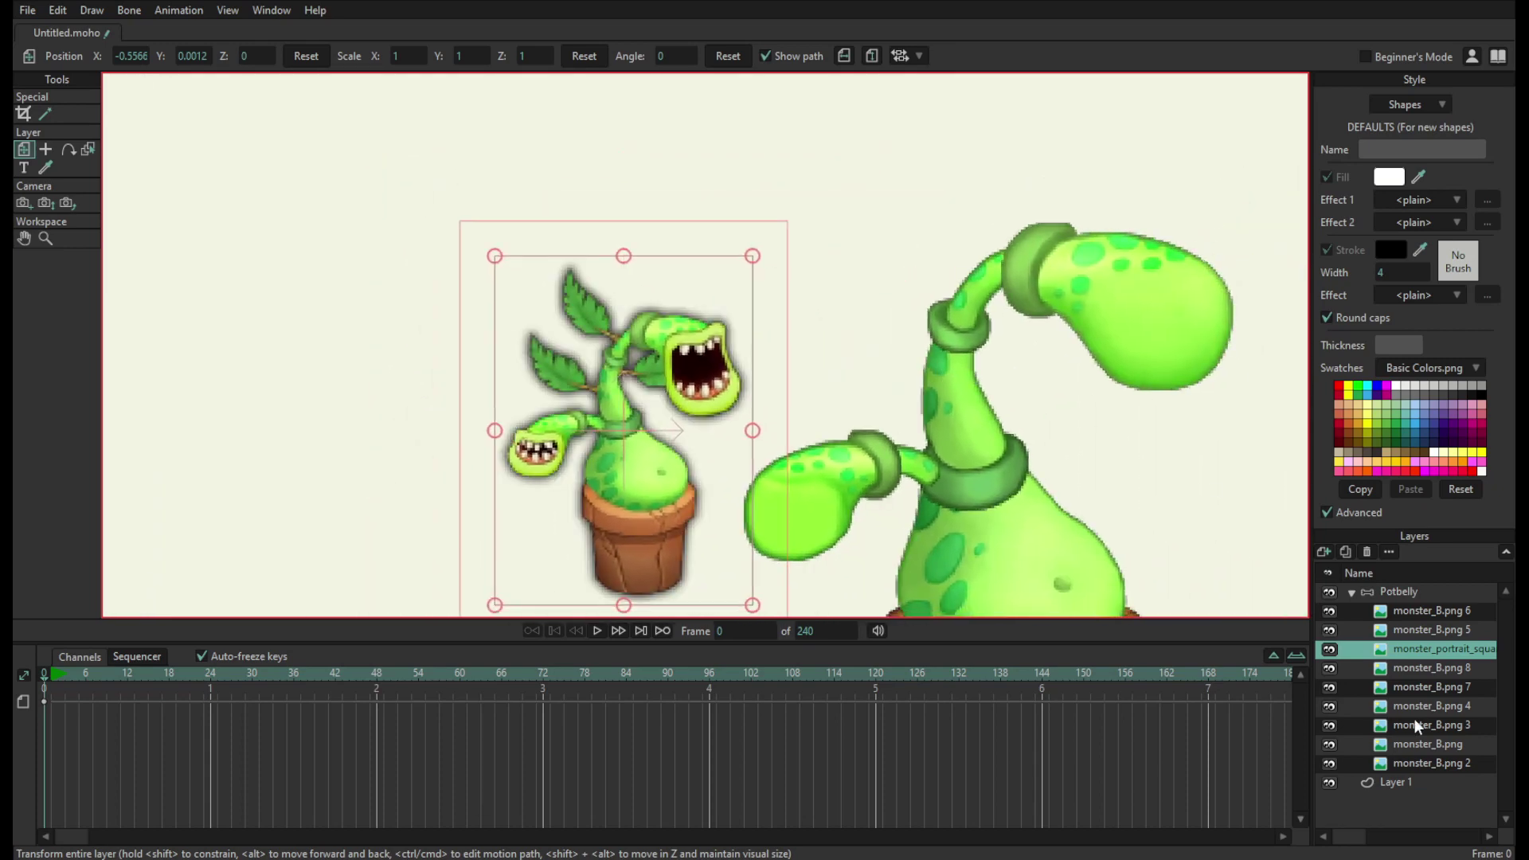
{"action": "left_click", "coordinate": [1449, 610]}
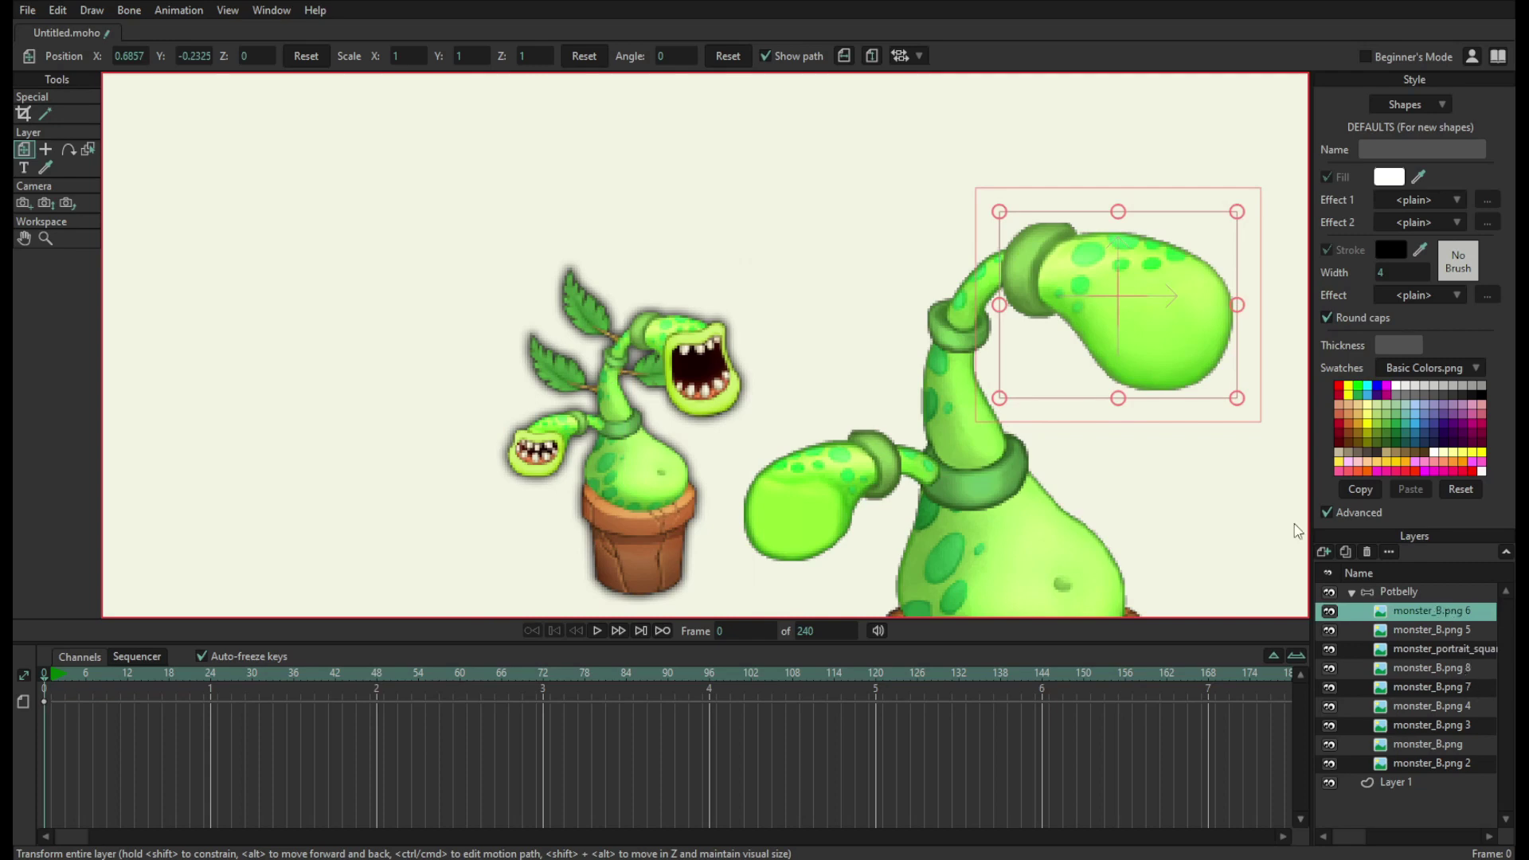
- Duplicate the large upper head's layer and place the copy inside a new switch layer named MouthBig
{"action": "left_click", "coordinate": [1343, 551]}
{"action": "key", "text": "Return"}
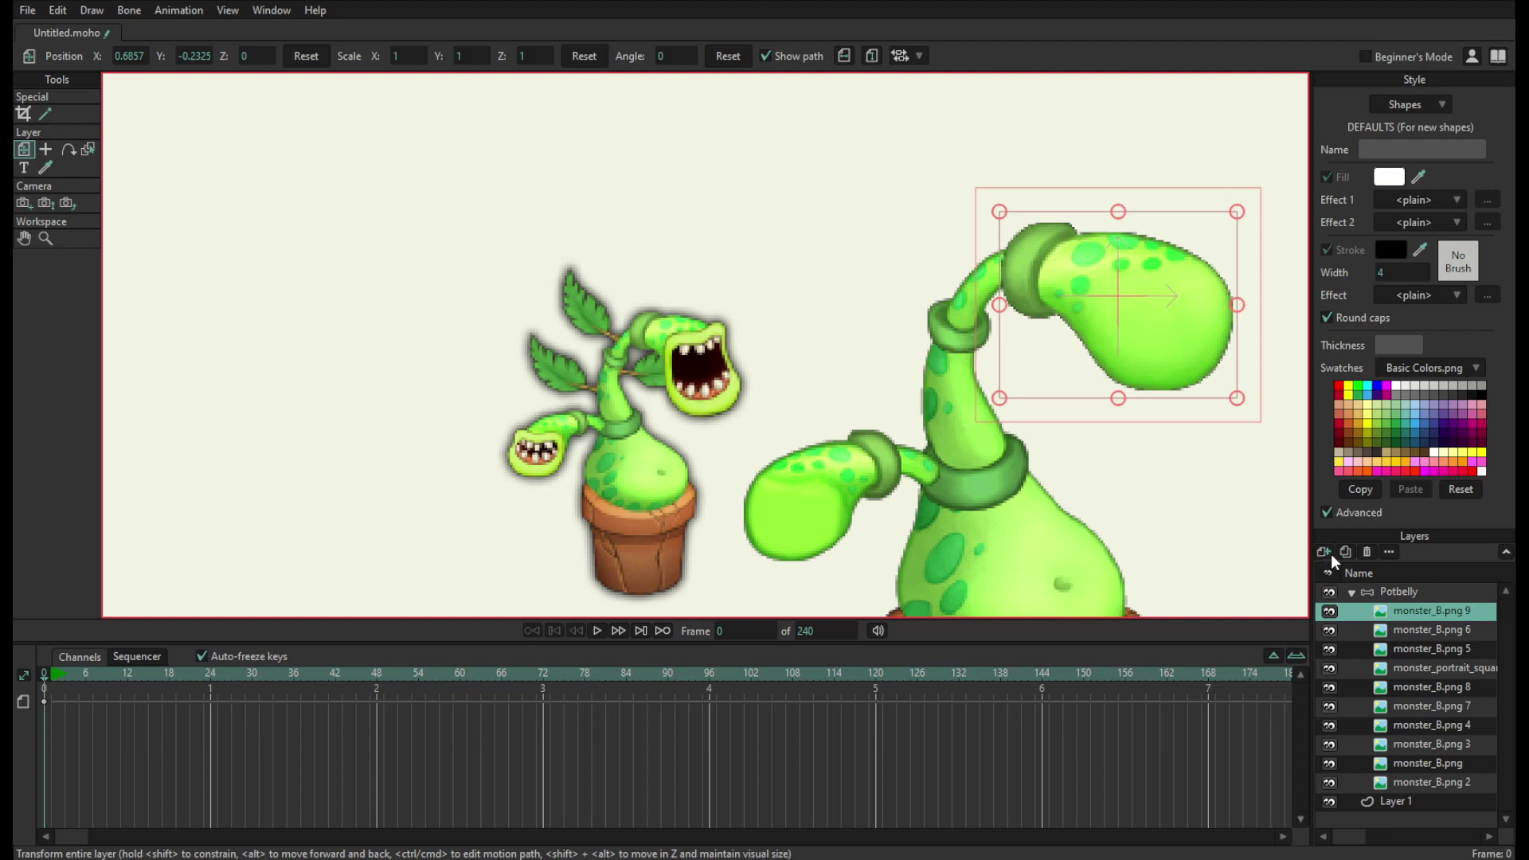
{"action": "left_click", "coordinate": [1347, 617]}
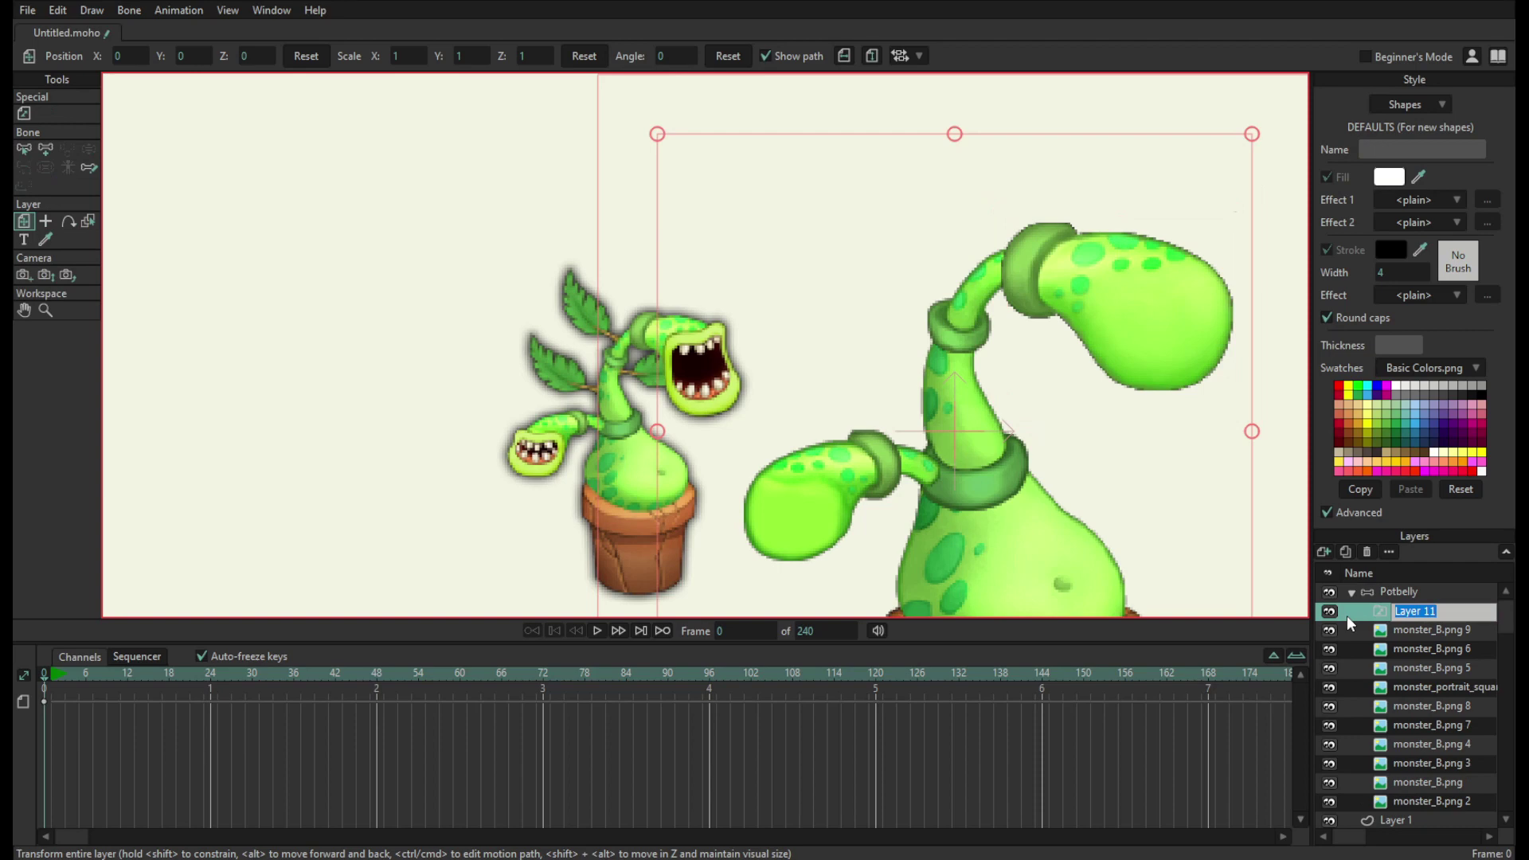
{"action": "type", "text": "MouthBig"}
{"action": "key", "text": "Return"}
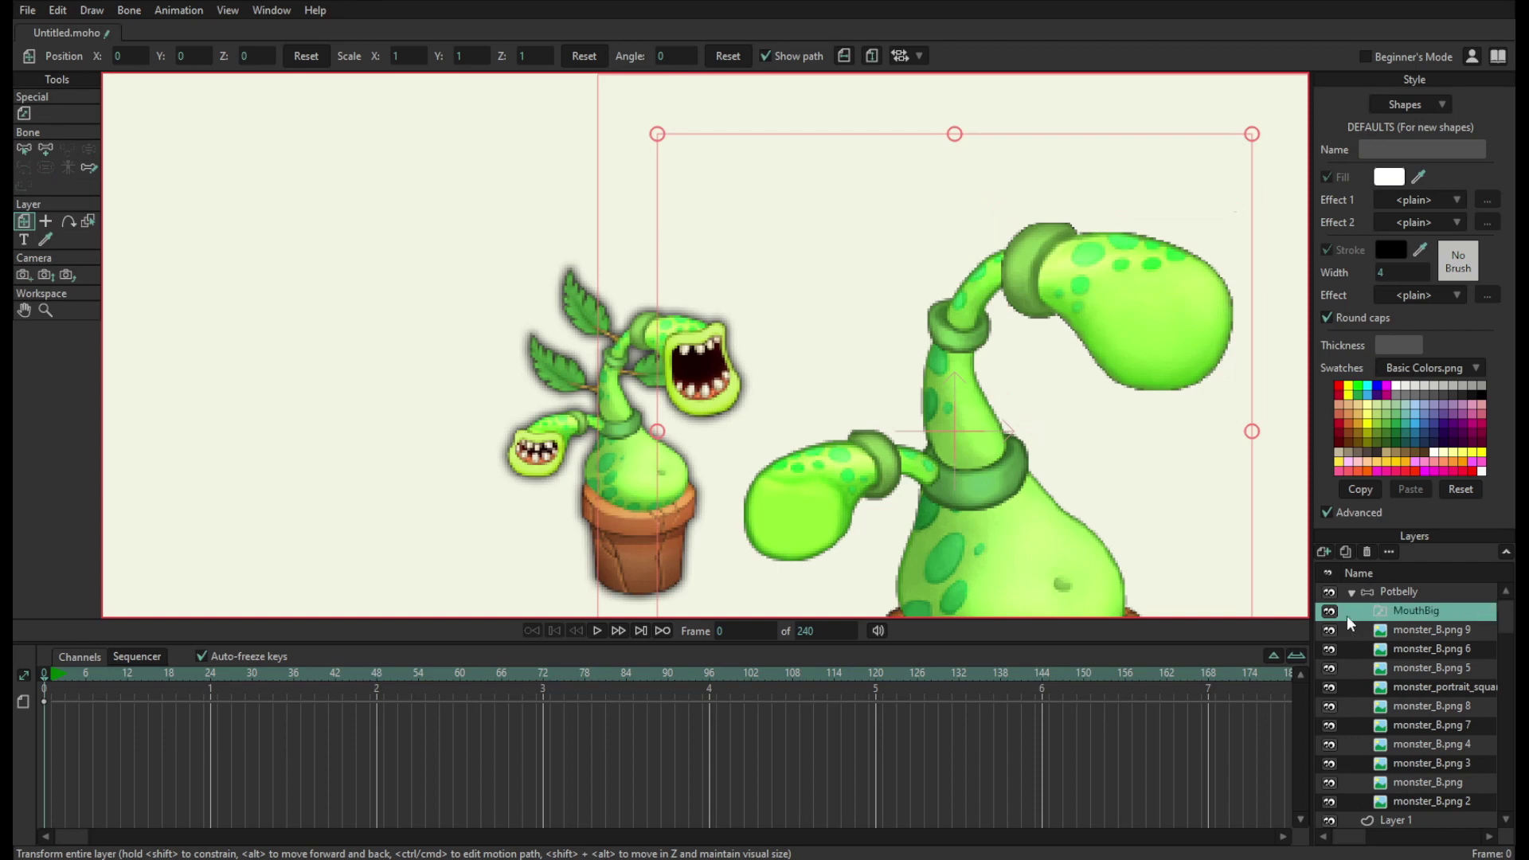
{"action": "left_click", "coordinate": [1392, 630]}
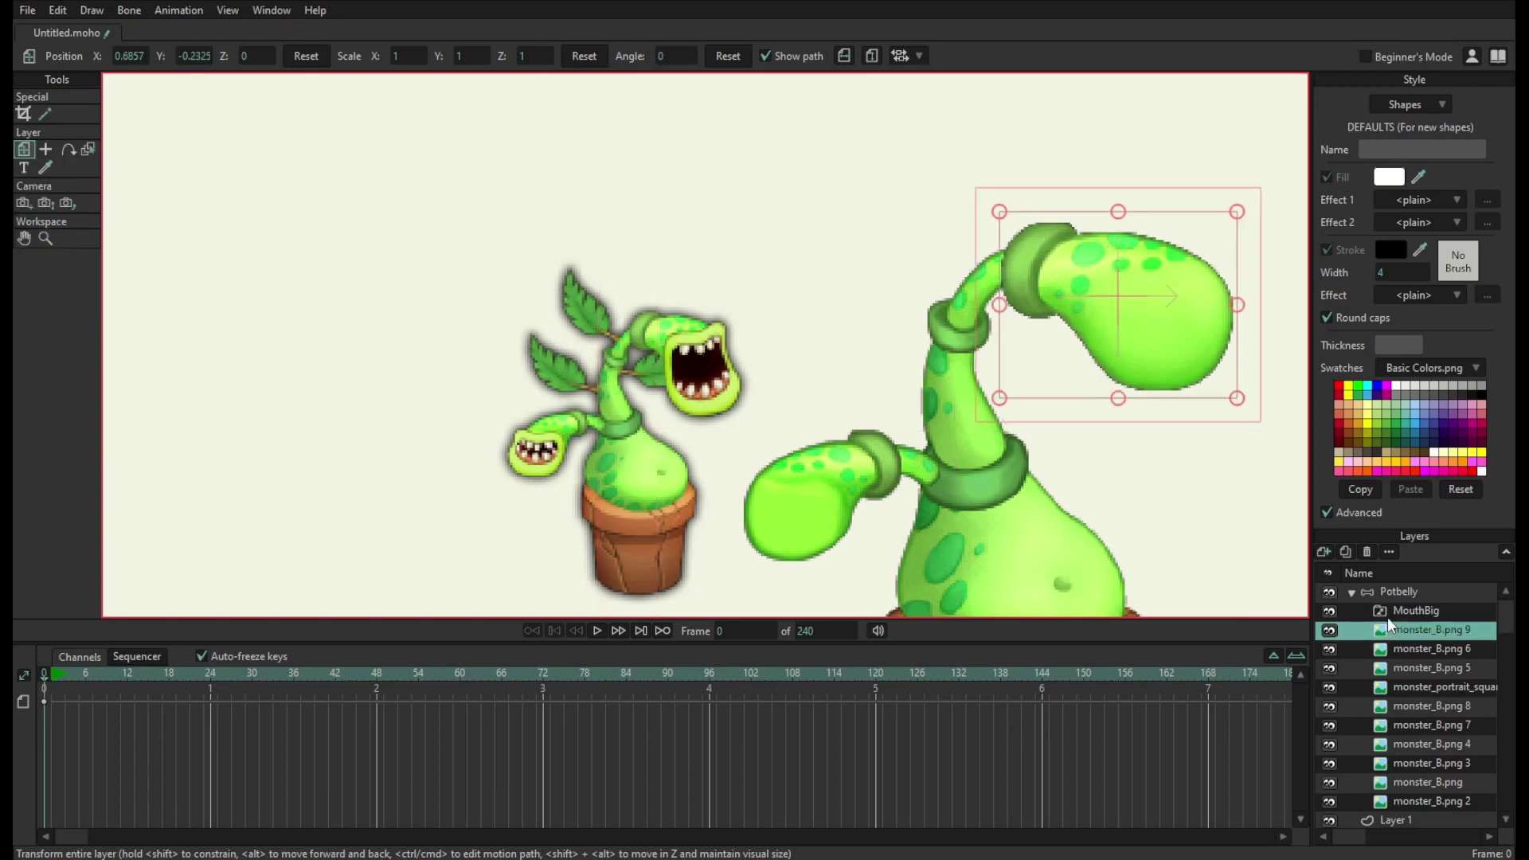
{"action": "mouse_move", "coordinate": [1388, 630]}
{"action": "left_mouse_down"}
{"action": "mouse_move", "coordinate": [1410, 609]}
{"action": "mouse_move", "coordinate": [1410, 631]}
{"action": "left_mouse_up"}
- Crop the copy in MouthBig to the closed green mouth near the sprite sheet's lower edge and place it on the large head
{"action": "left_click", "coordinate": [26, 113]}
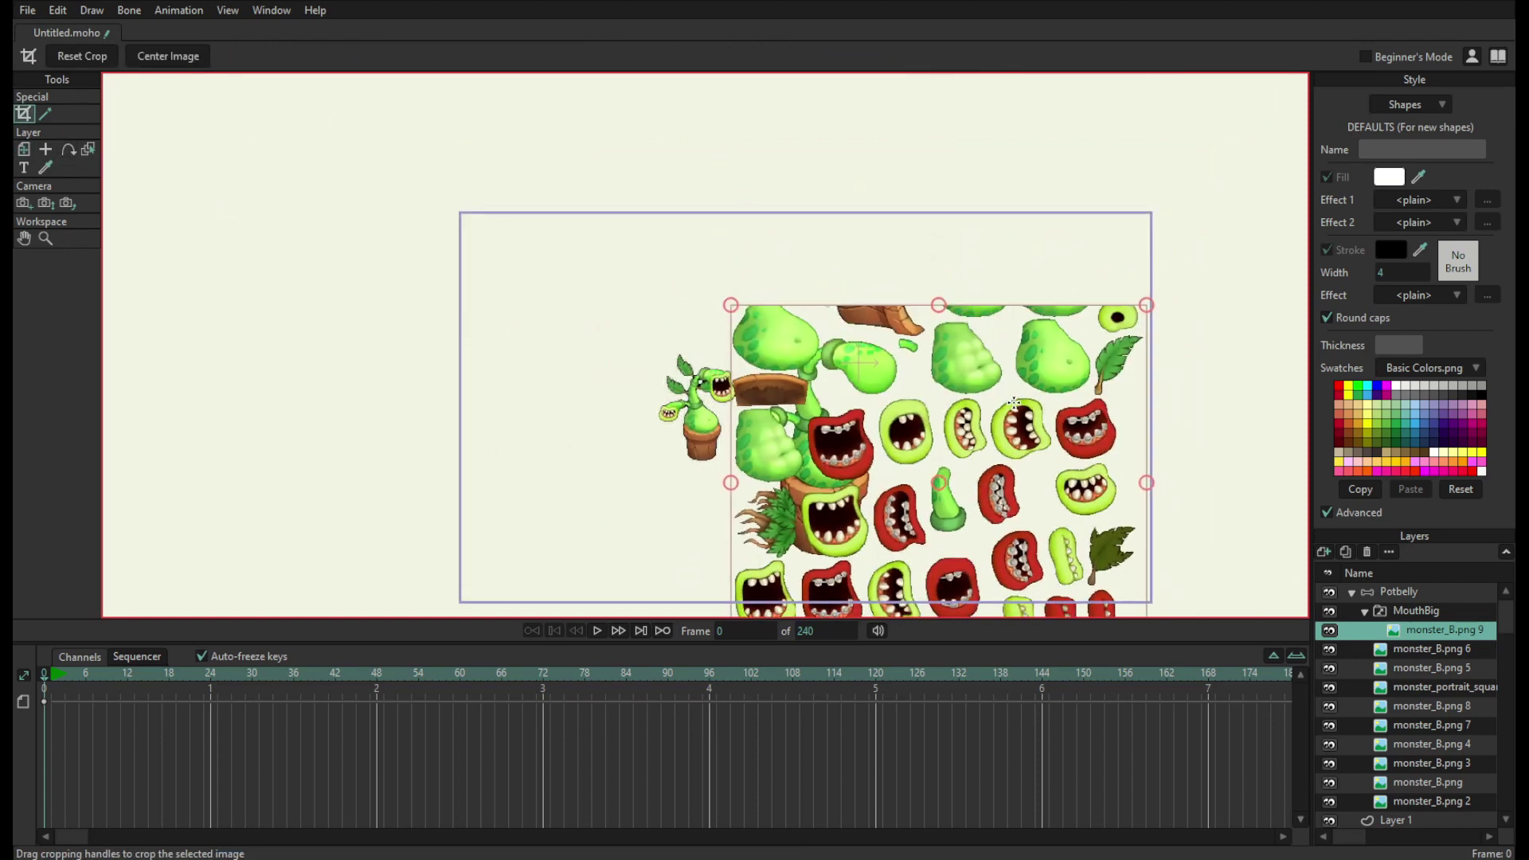
{"action": "left_click_drag", "start_coordinate": [1014, 403], "coordinate": [1034, 188]}
{"action": "scroll", "coordinate": [1084, 333], "scroll_direction": "up", "scroll_amount": 7}
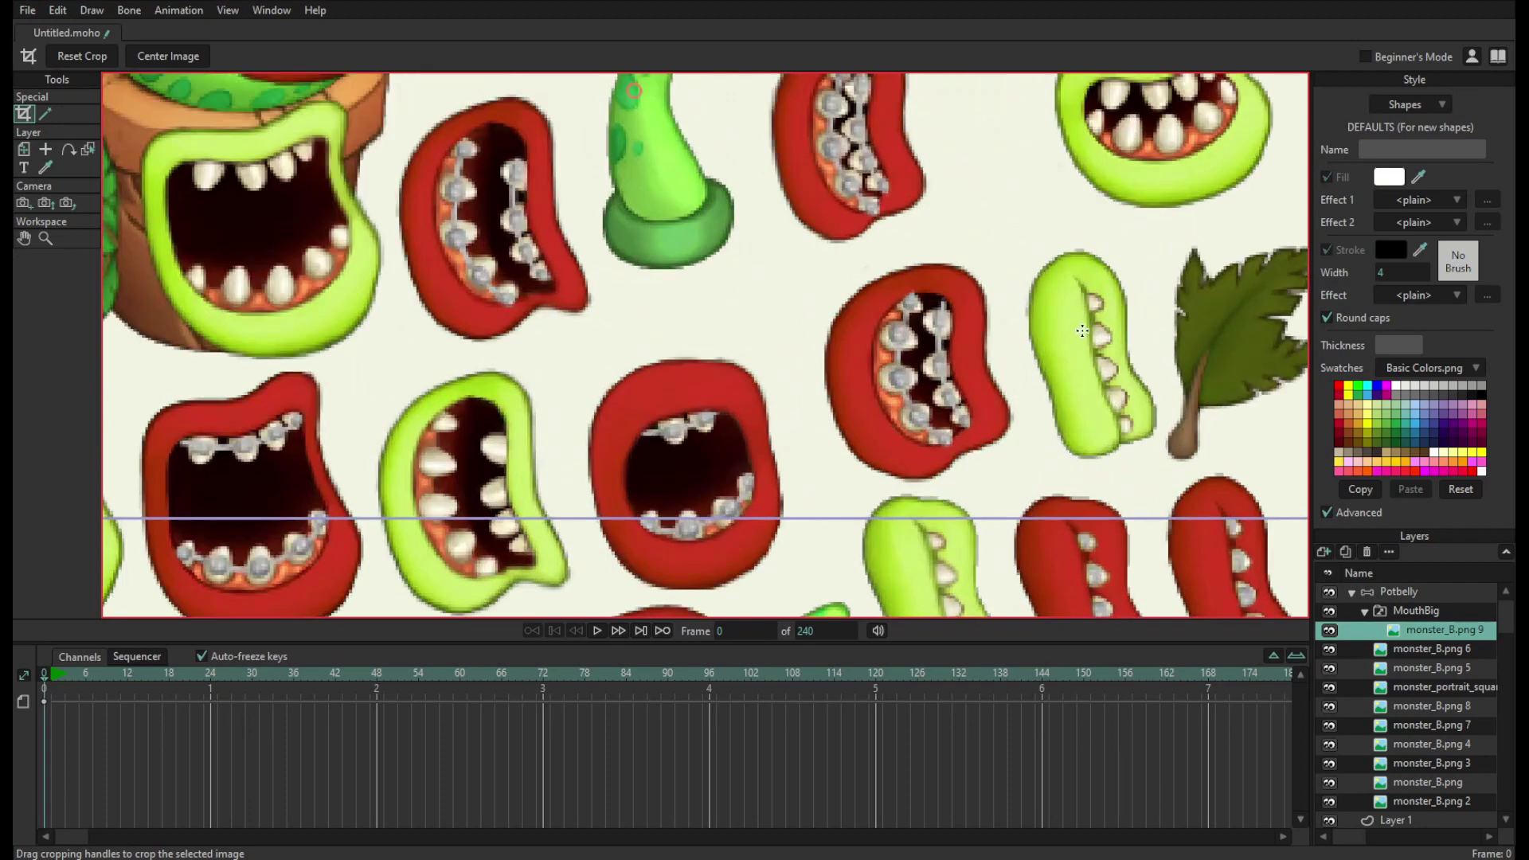
{"action": "scroll", "coordinate": [1083, 330], "scroll_direction": "down", "scroll_amount": 5}
{"action": "scroll", "coordinate": [1002, 464], "scroll_direction": "up", "scroll_amount": 7}
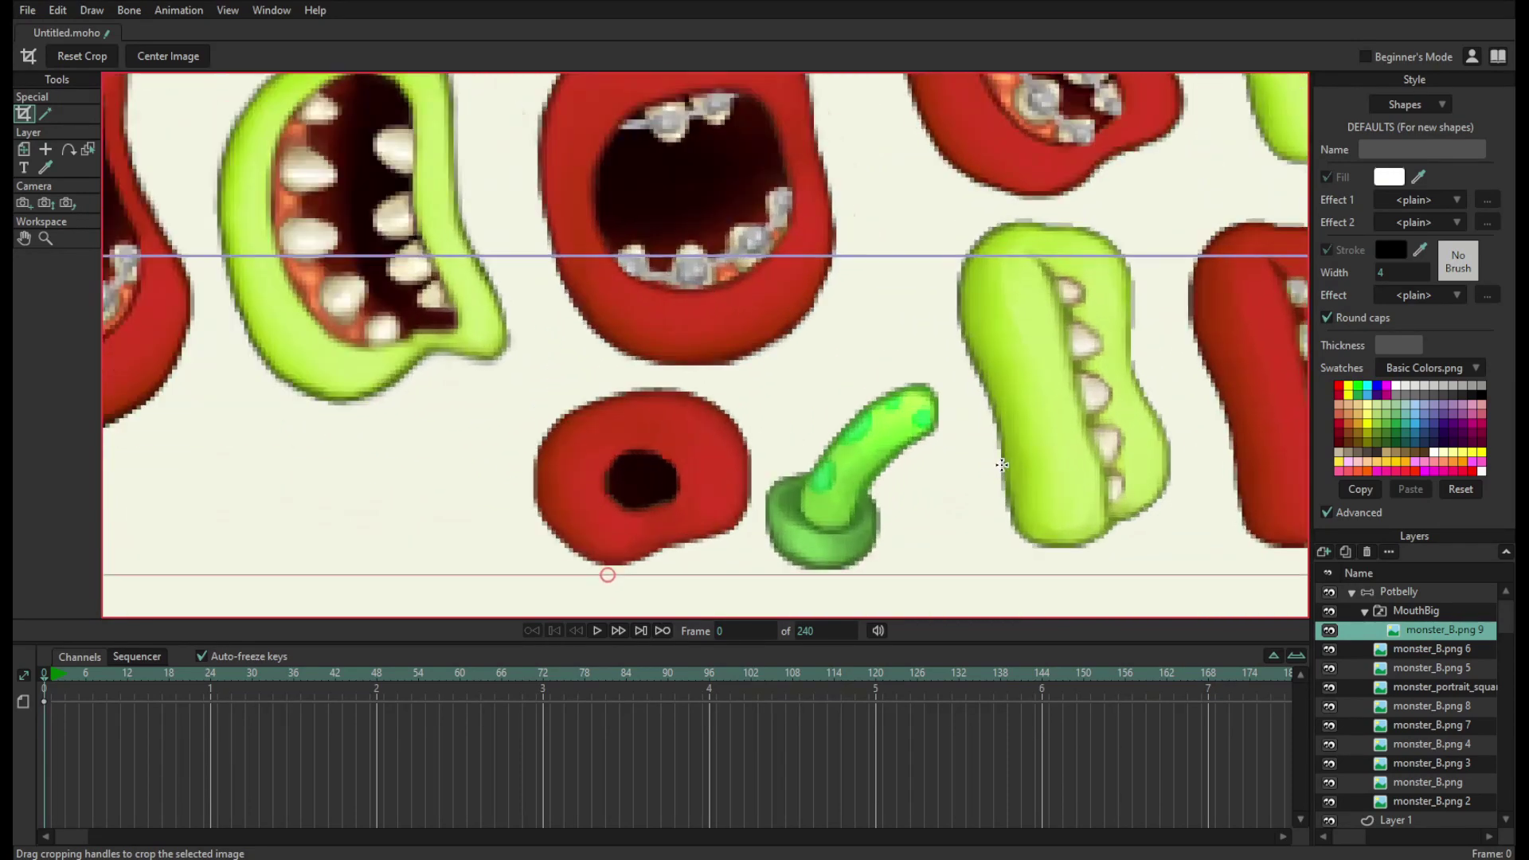
{"action": "left_click_drag", "start_coordinate": [950, 211], "coordinate": [1178, 562]}
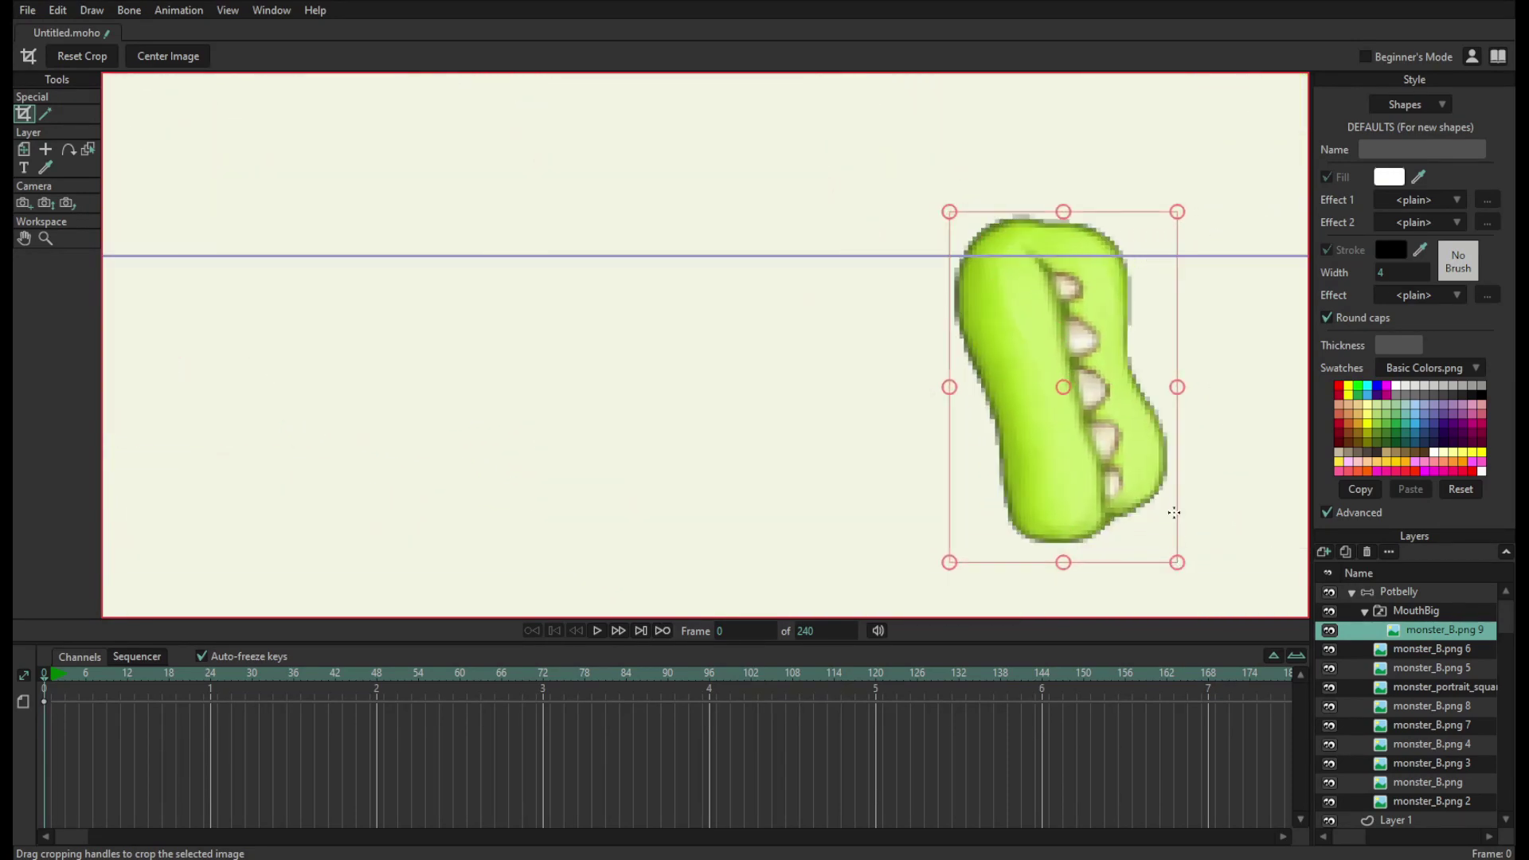
{"action": "left_click", "coordinate": [46, 149]}
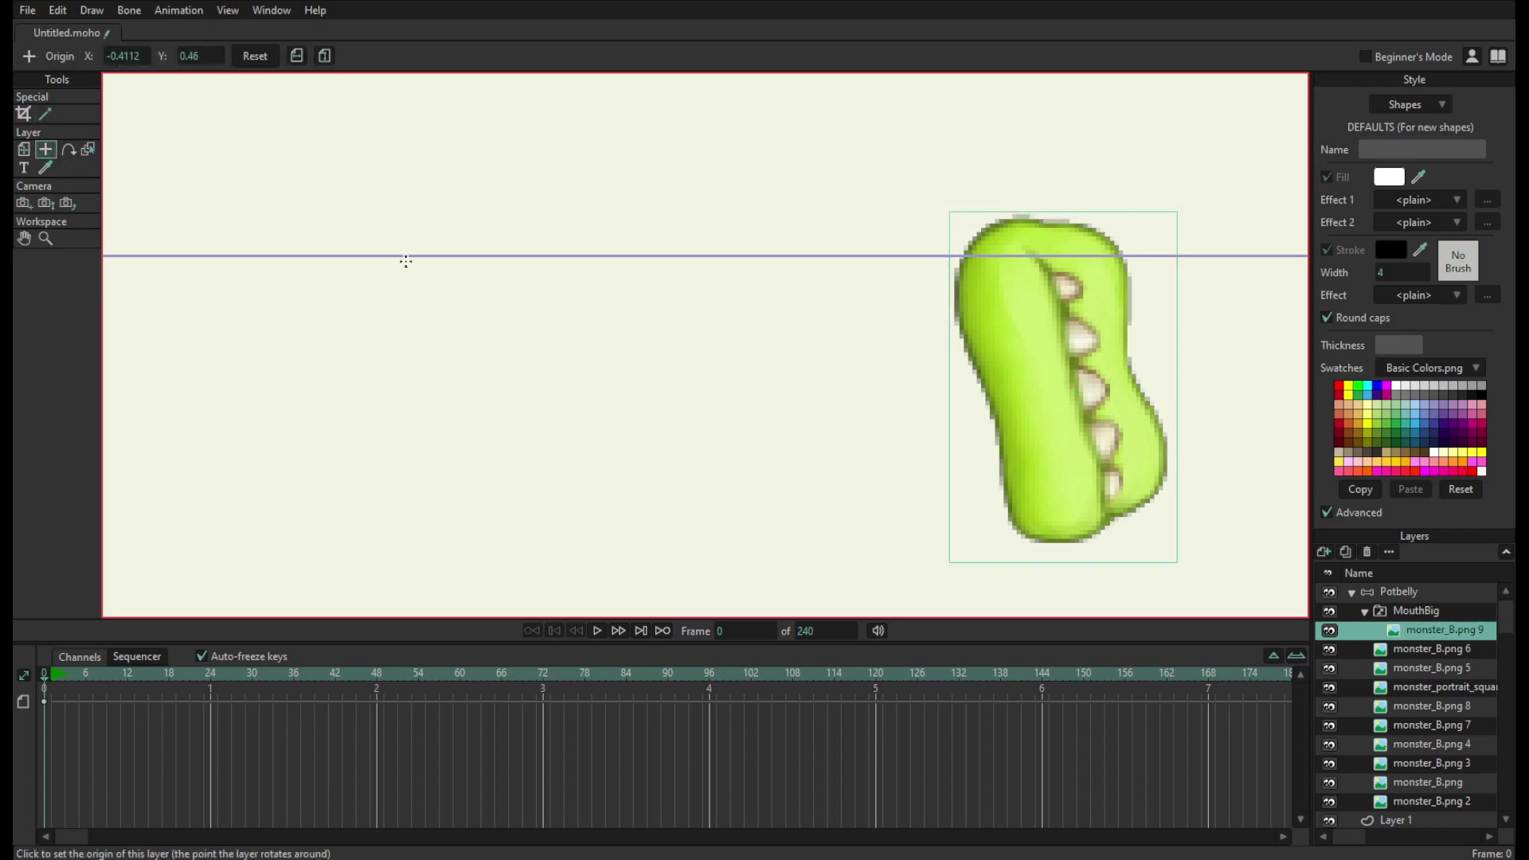
{"action": "left_click", "coordinate": [27, 151]}
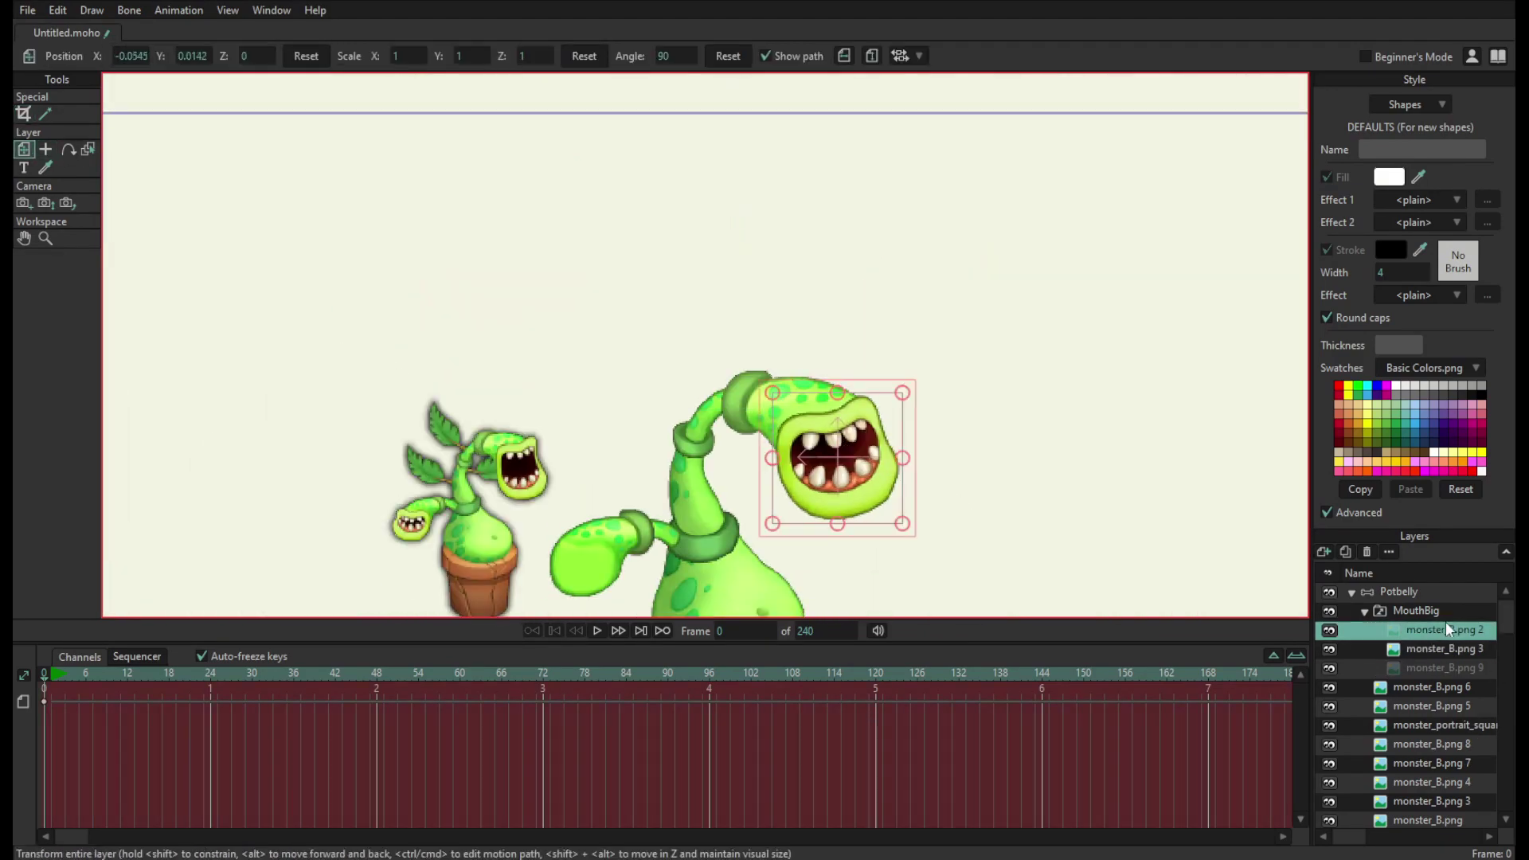
- Preview the three mouth images inside the MouthBig layer one after another
{"action": "left_click", "coordinate": [1431, 611]}
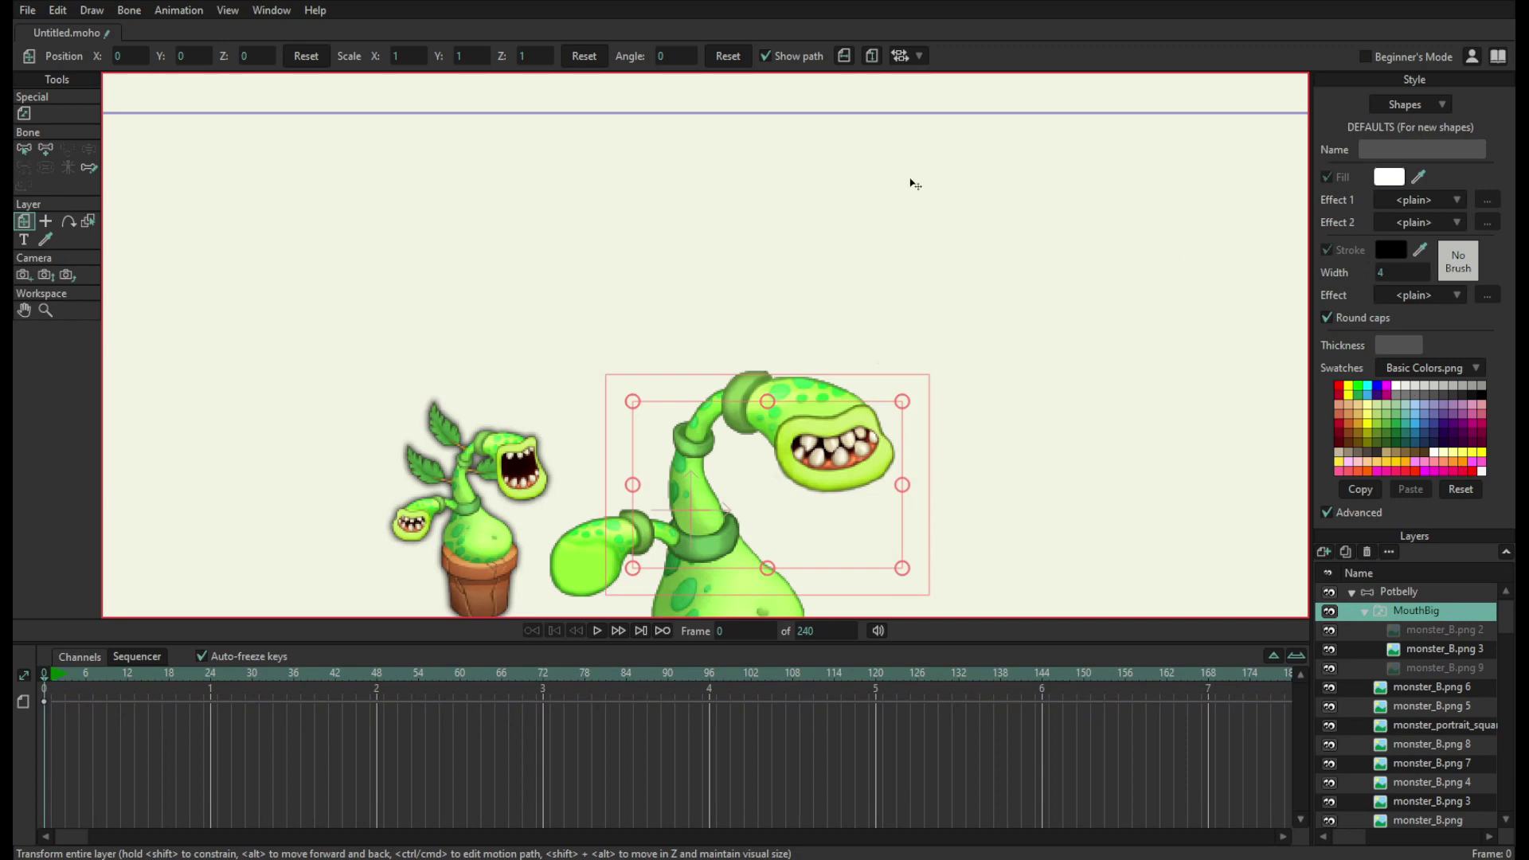
{"action": "left_click", "coordinate": [1394, 629]}
{"action": "left_click", "coordinate": [1411, 649]}
{"action": "left_click", "coordinate": [1411, 667]}
{"action": "left_click", "coordinate": [1413, 634]}
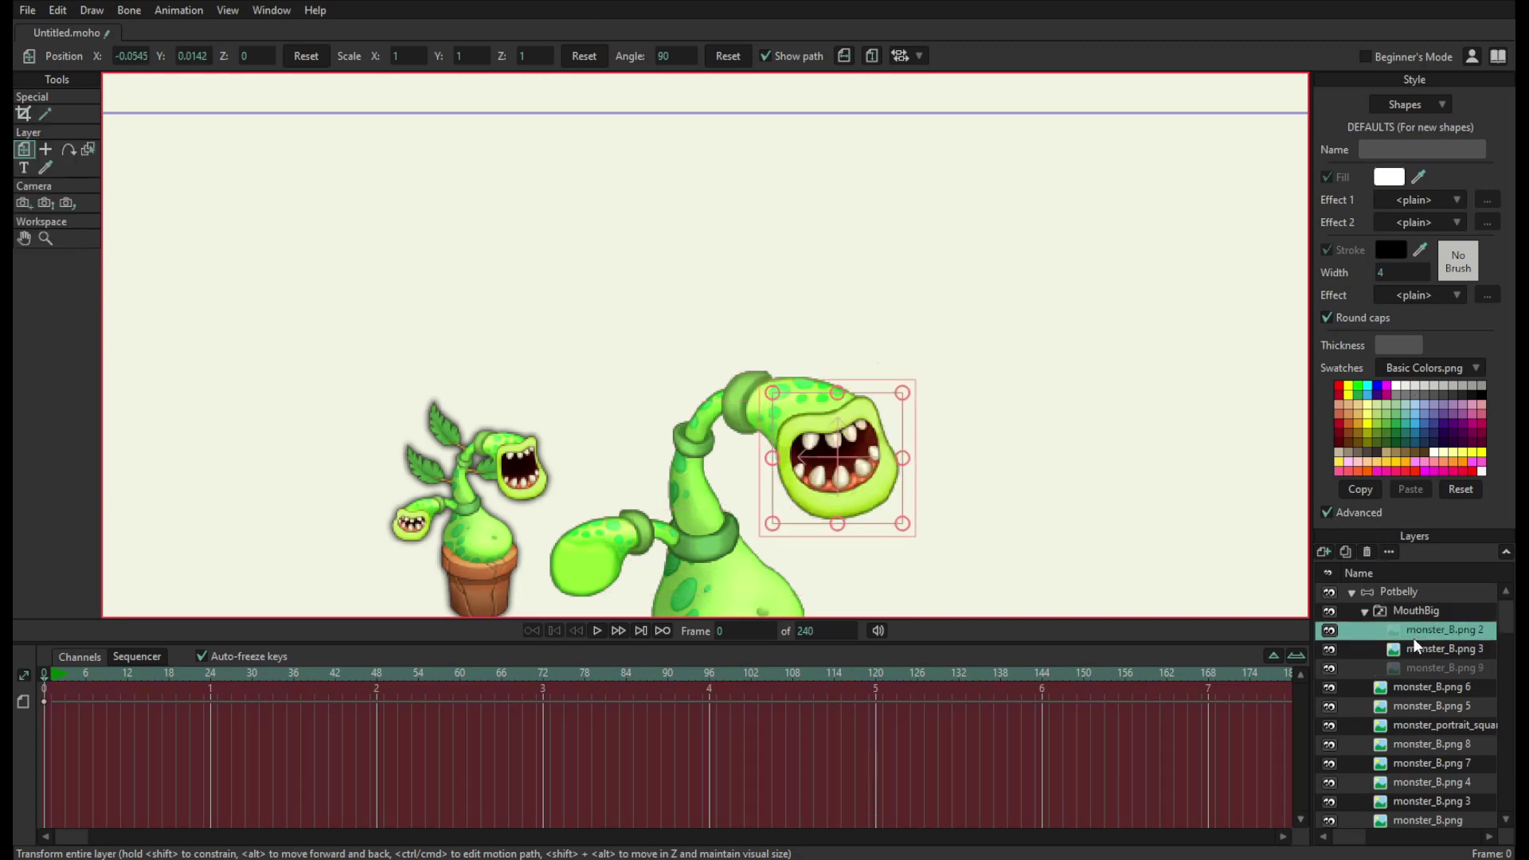
- Switch the MouthBig layer through its mouth images and leave the closed mouth active
{"action": "left_click", "coordinate": [1399, 610]}
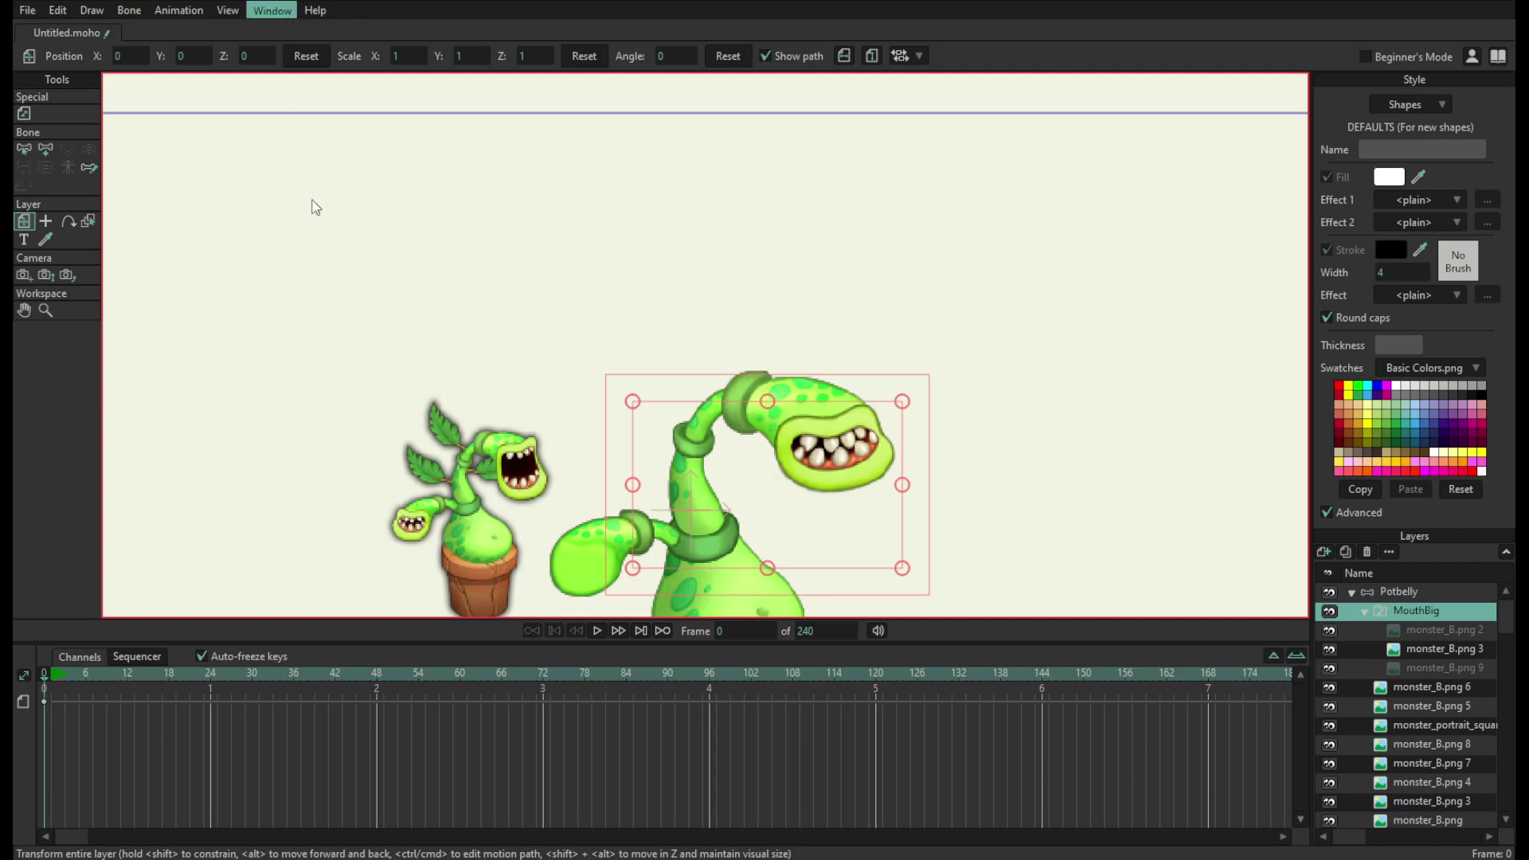
{"action": "left_click", "coordinate": [1218, 423]}
{"action": "left_click", "coordinate": [1317, 423]}
{"action": "left_click", "coordinate": [1397, 424]}
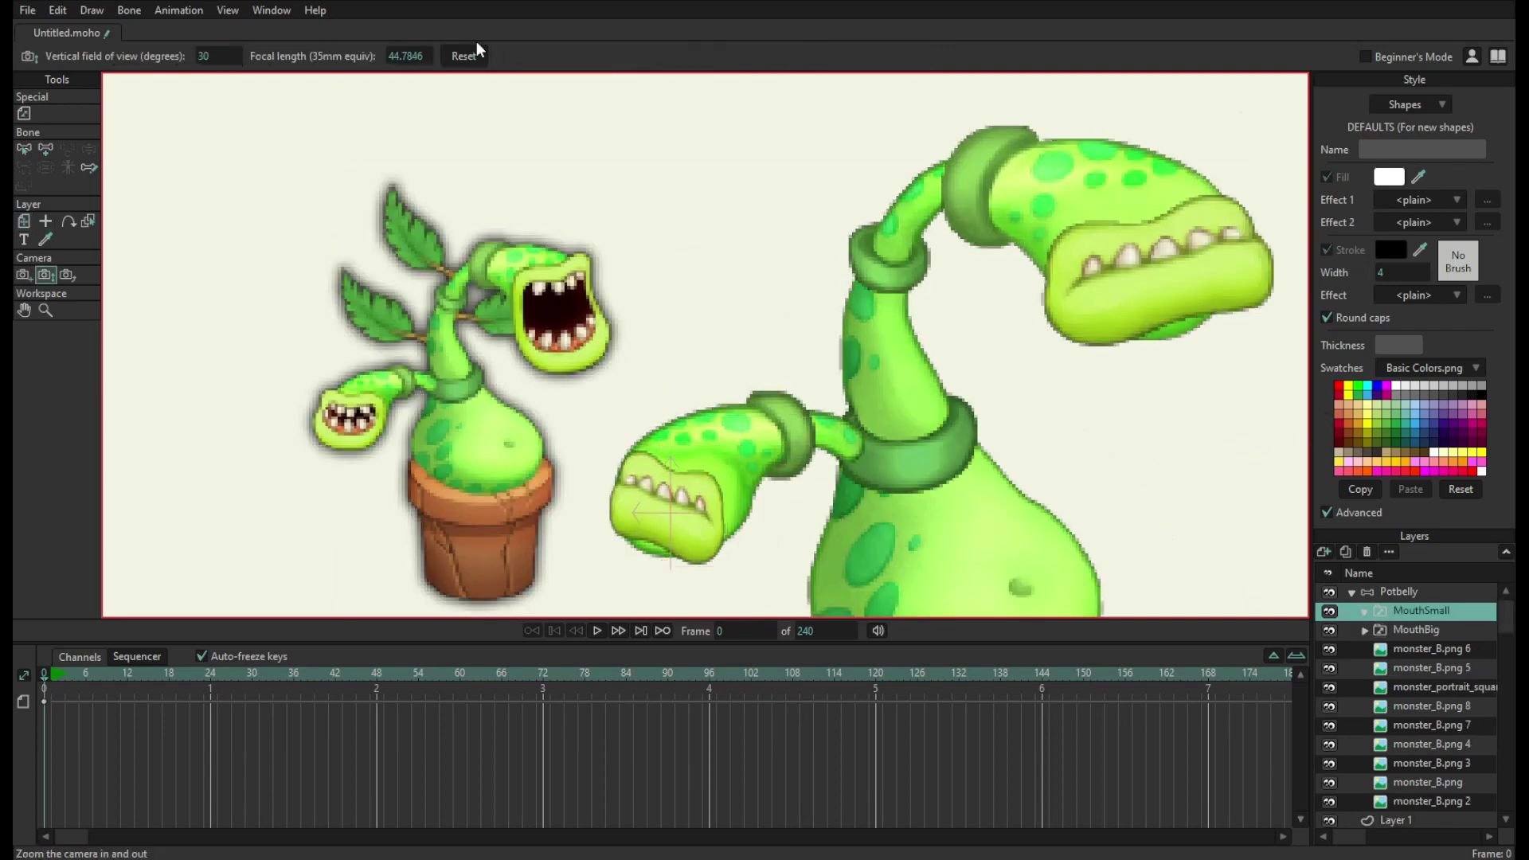
- Reset the camera zoom and move the small leaf under the large head to about X -0.74, Y -0.31, beside the stem
{"action": "double_click", "coordinate": [476, 56]}
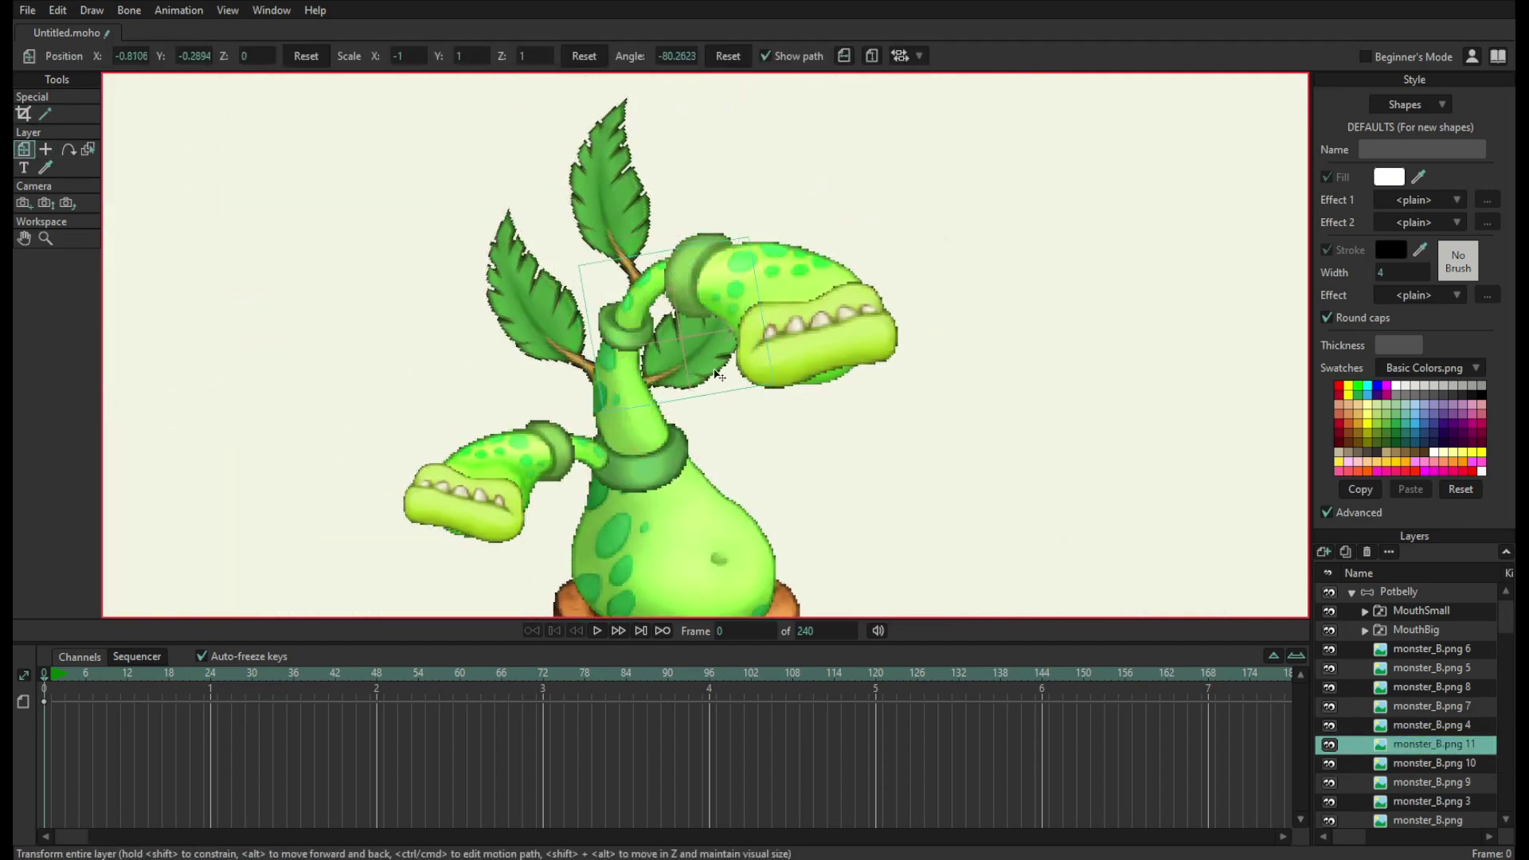
{"action": "left_click_drag", "start_coordinate": [720, 374], "coordinate": [731, 372]}
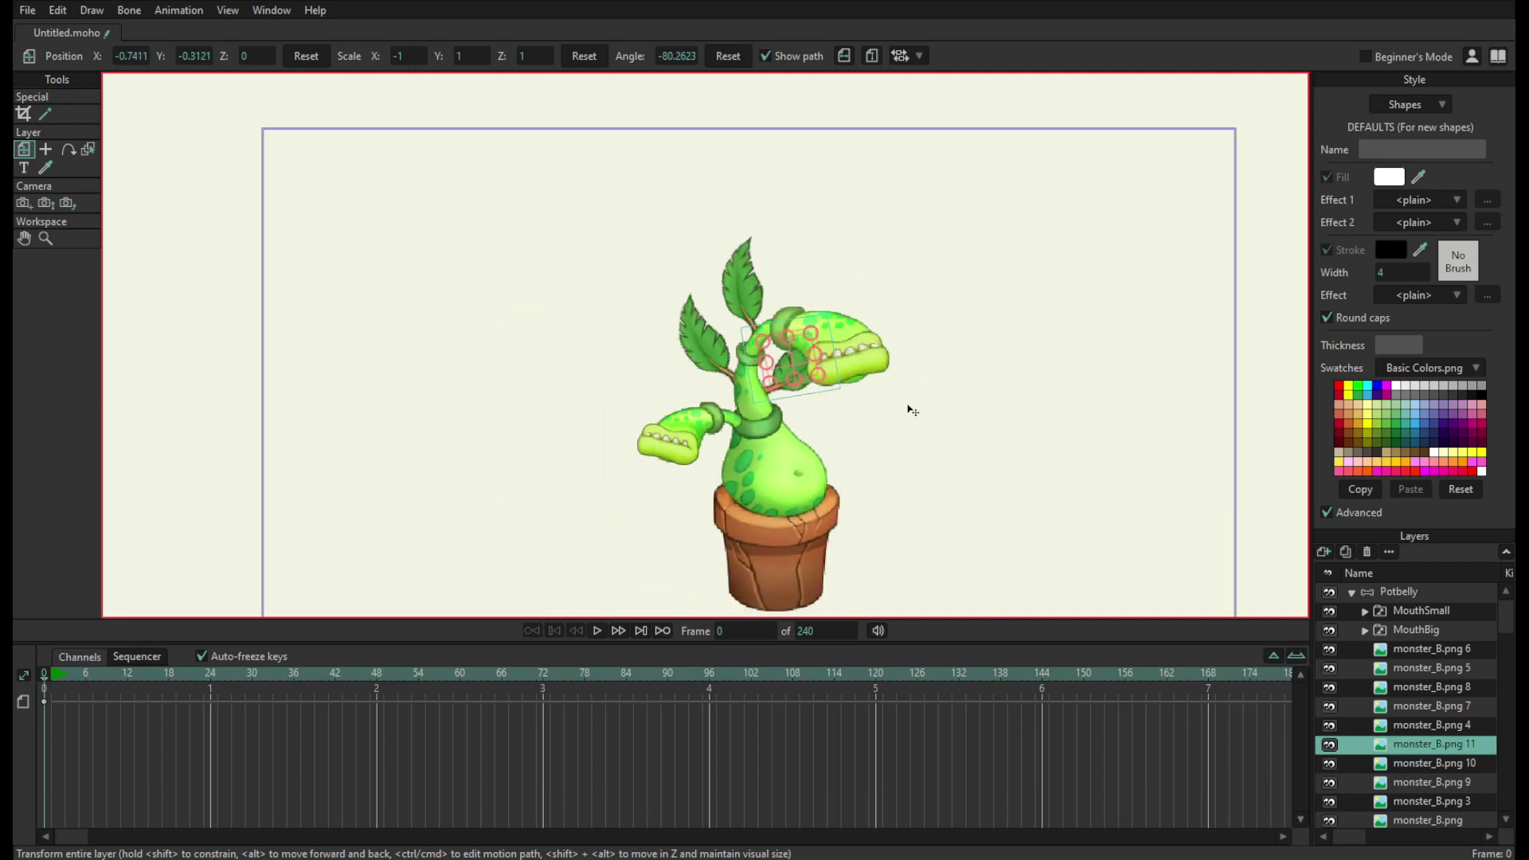
{"action": "scroll", "coordinate": [911, 409], "scroll_direction": "down", "scroll_amount": 1}
{"action": "scroll", "coordinate": [837, 438], "scroll_direction": "up", "scroll_amount": 4}
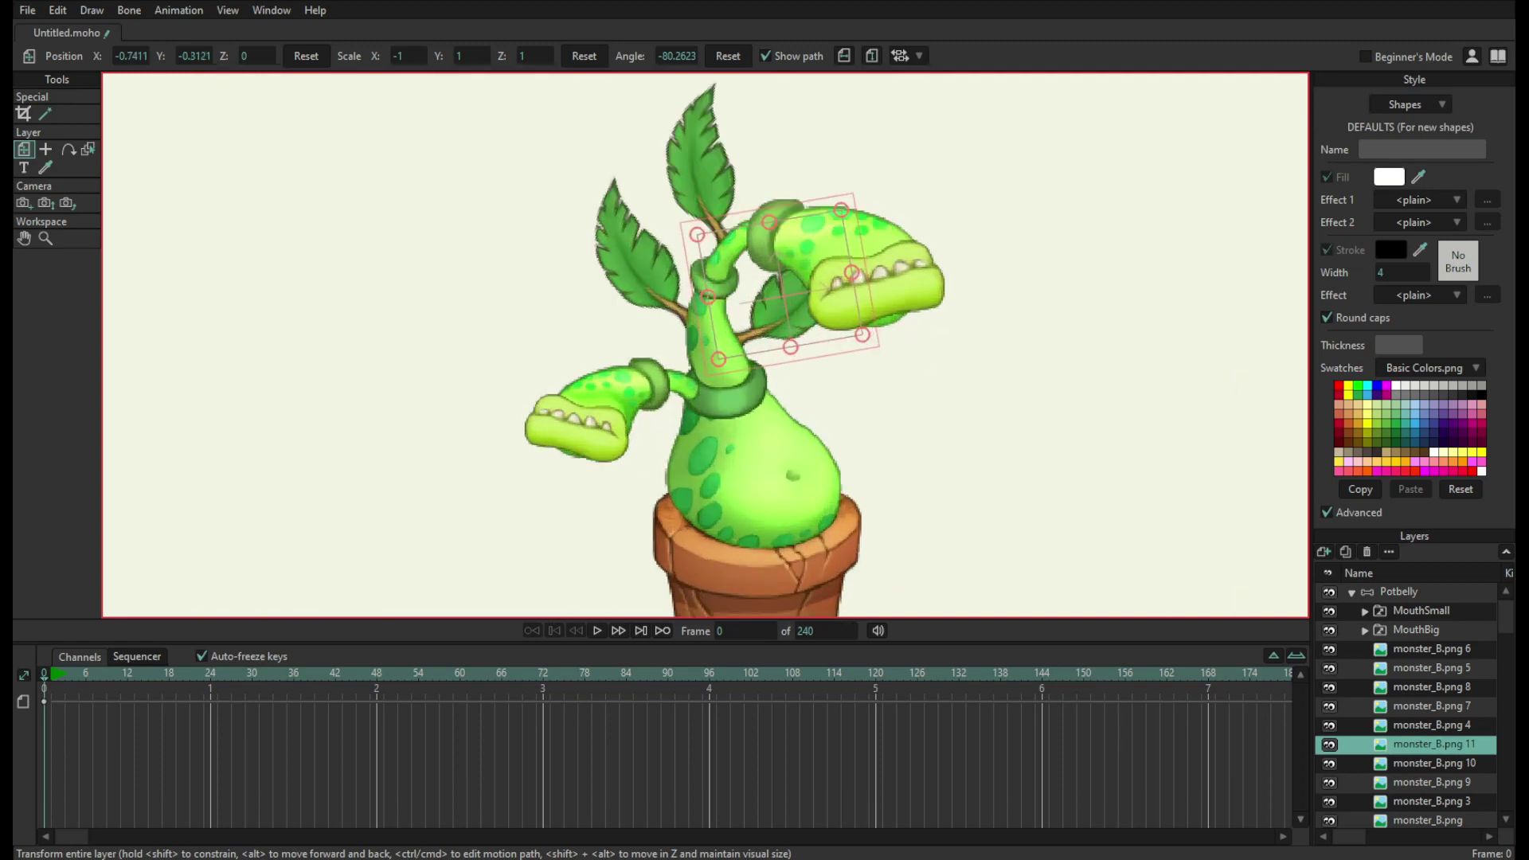
- Select and collapse the Potbelly bone layer, try moving the whole plant as a unit, and undo the move
{"action": "left_click", "coordinate": [1397, 596]}
{"action": "left_click_drag", "start_coordinate": [930, 417], "coordinate": [881, 207]}
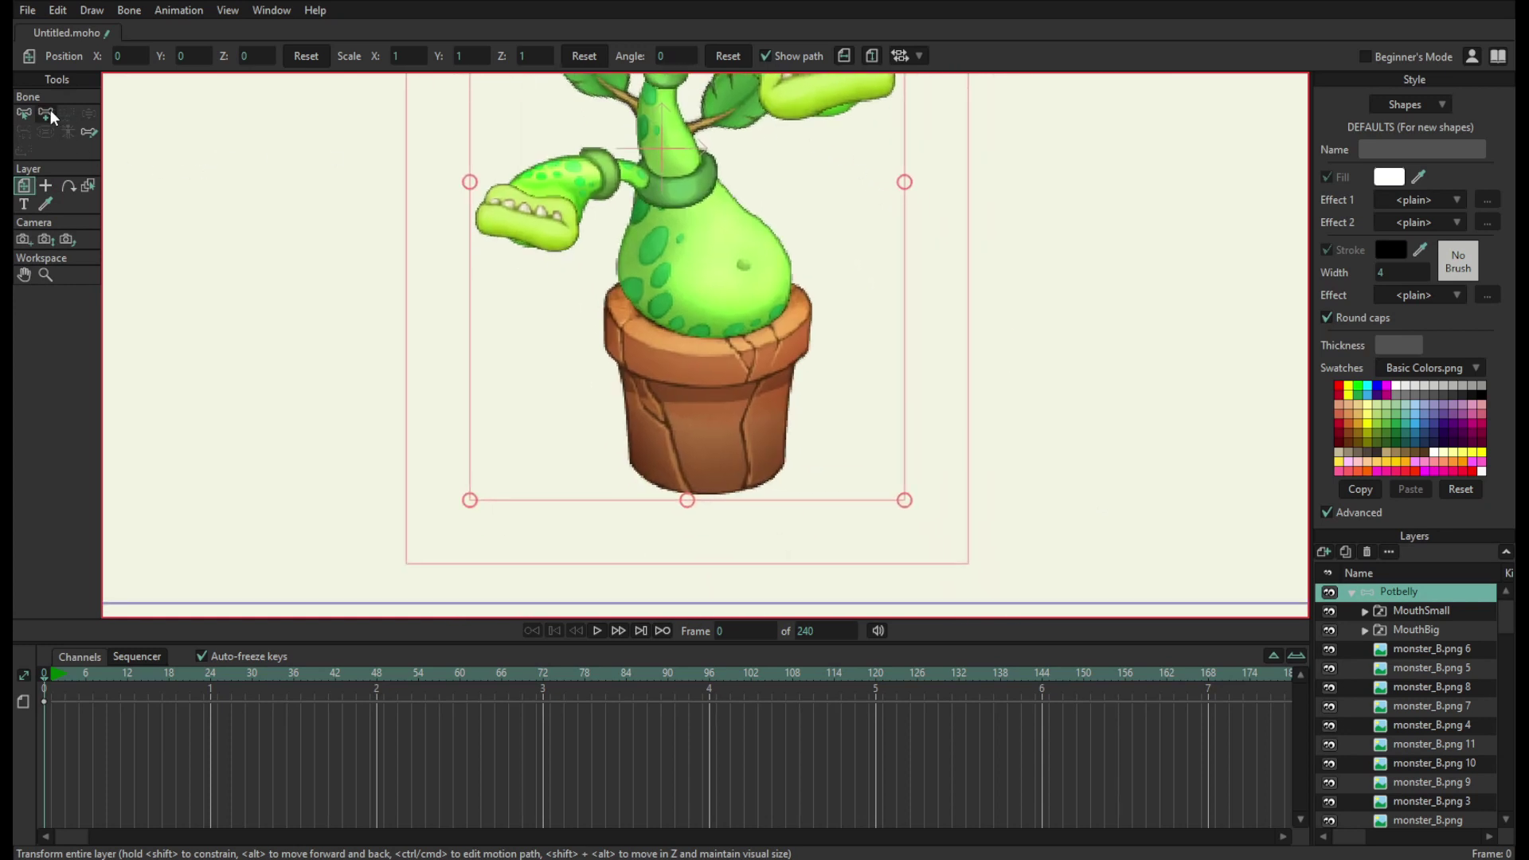
{"action": "left_click", "coordinate": [1353, 592]}
{"action": "scroll", "coordinate": [942, 349], "scroll_direction": "down", "scroll_amount": 3}
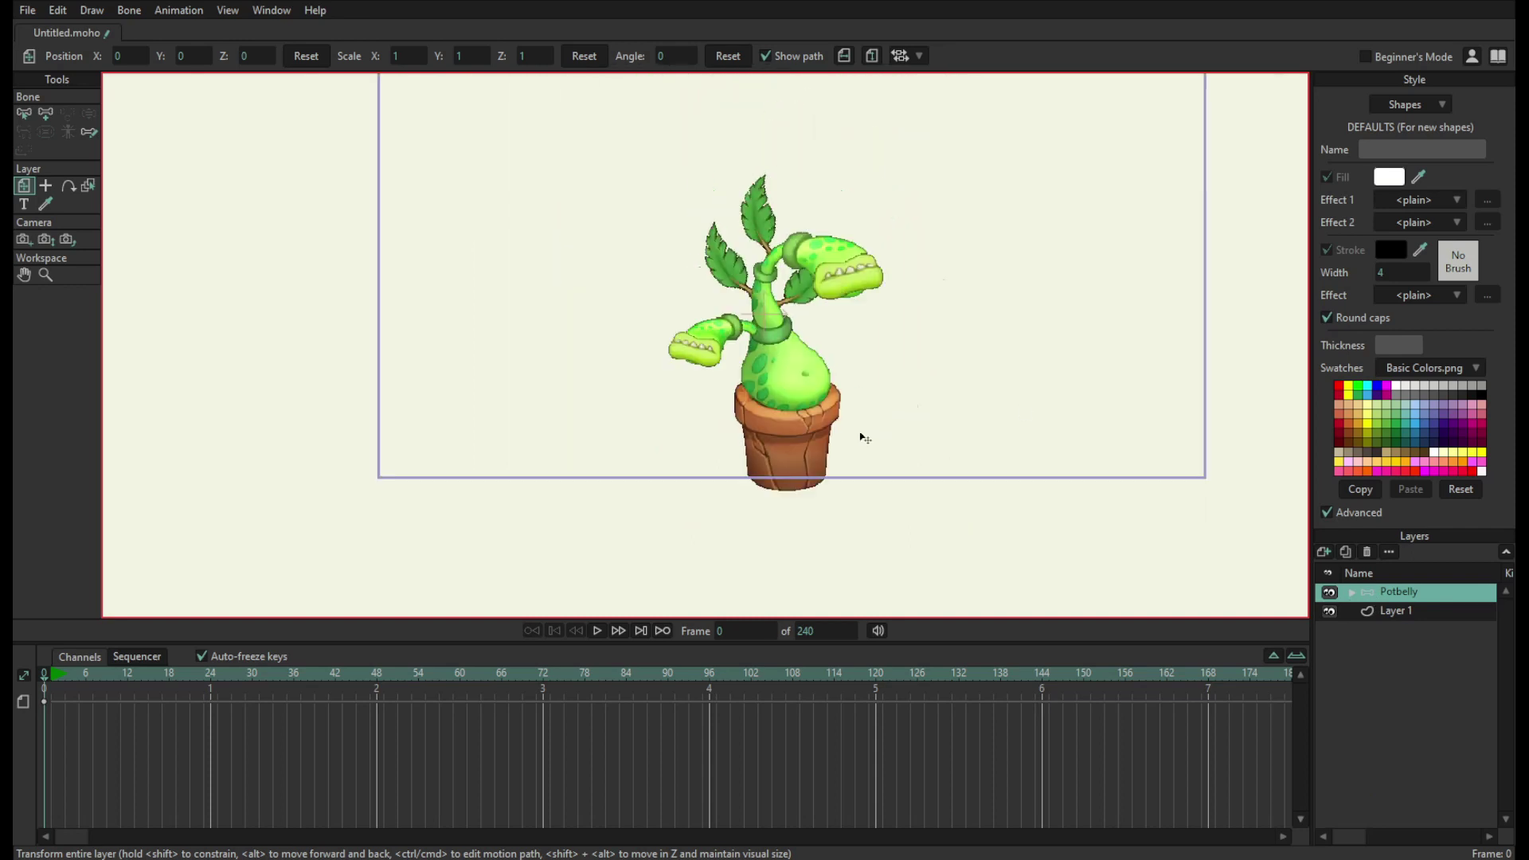
{"action": "left_click_drag", "start_coordinate": [861, 434], "coordinate": [952, 448]}
{"action": "key", "text": "ctrl+z"}
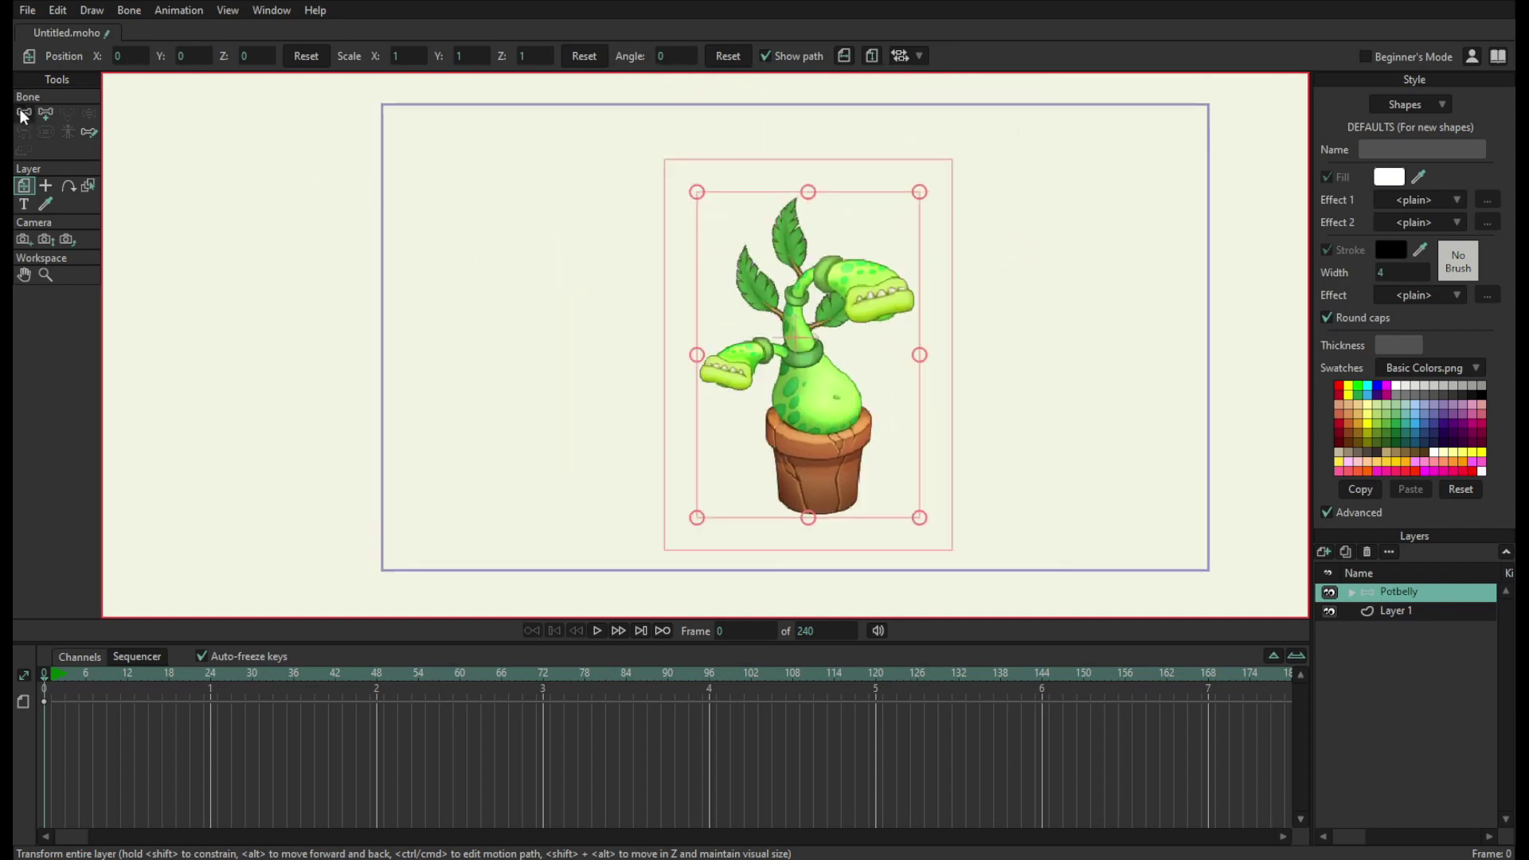
- Add a chain of bones from the clay pot up through the round belly, stem, curved neck and large head
{"action": "left_click", "coordinate": [24, 113]}
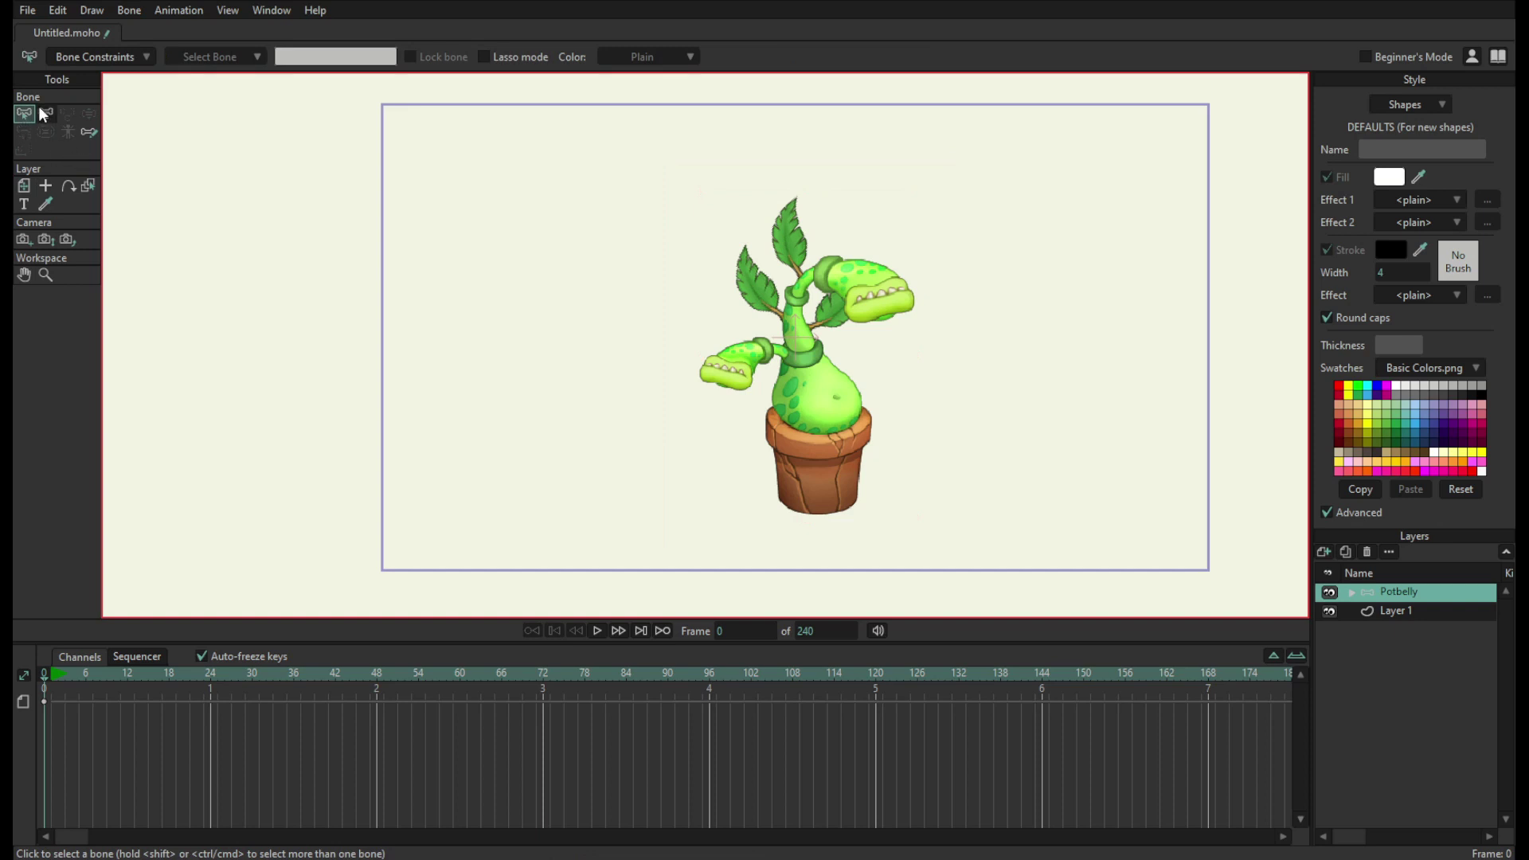
{"action": "left_click", "coordinate": [43, 113]}
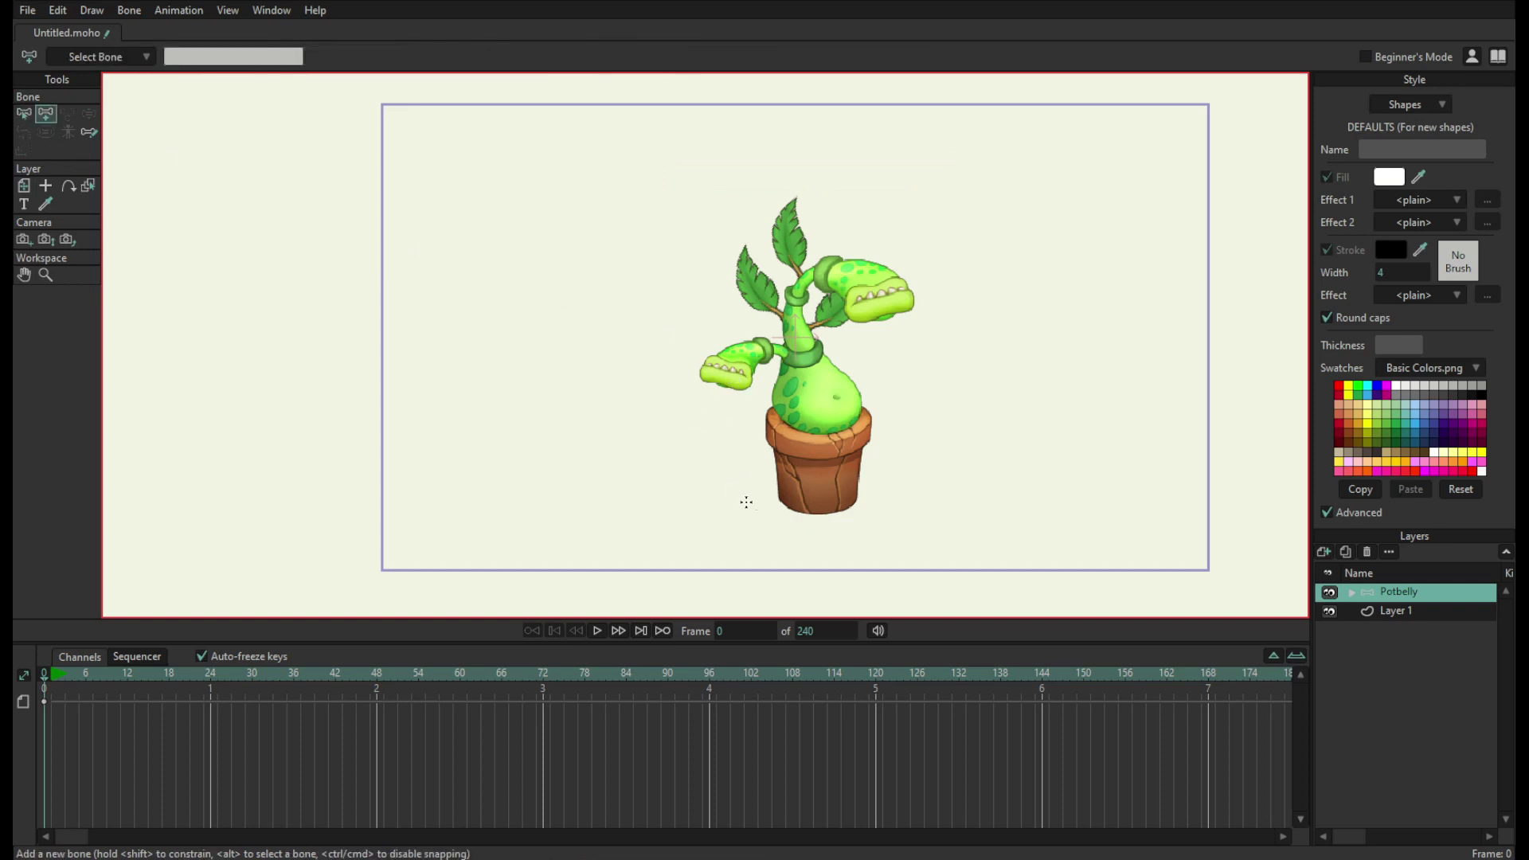
{"action": "scroll", "coordinate": [1031, 375], "scroll_direction": "up", "scroll_amount": 5}
{"action": "scroll", "coordinate": [993, 423], "scroll_direction": "down", "scroll_amount": 3}
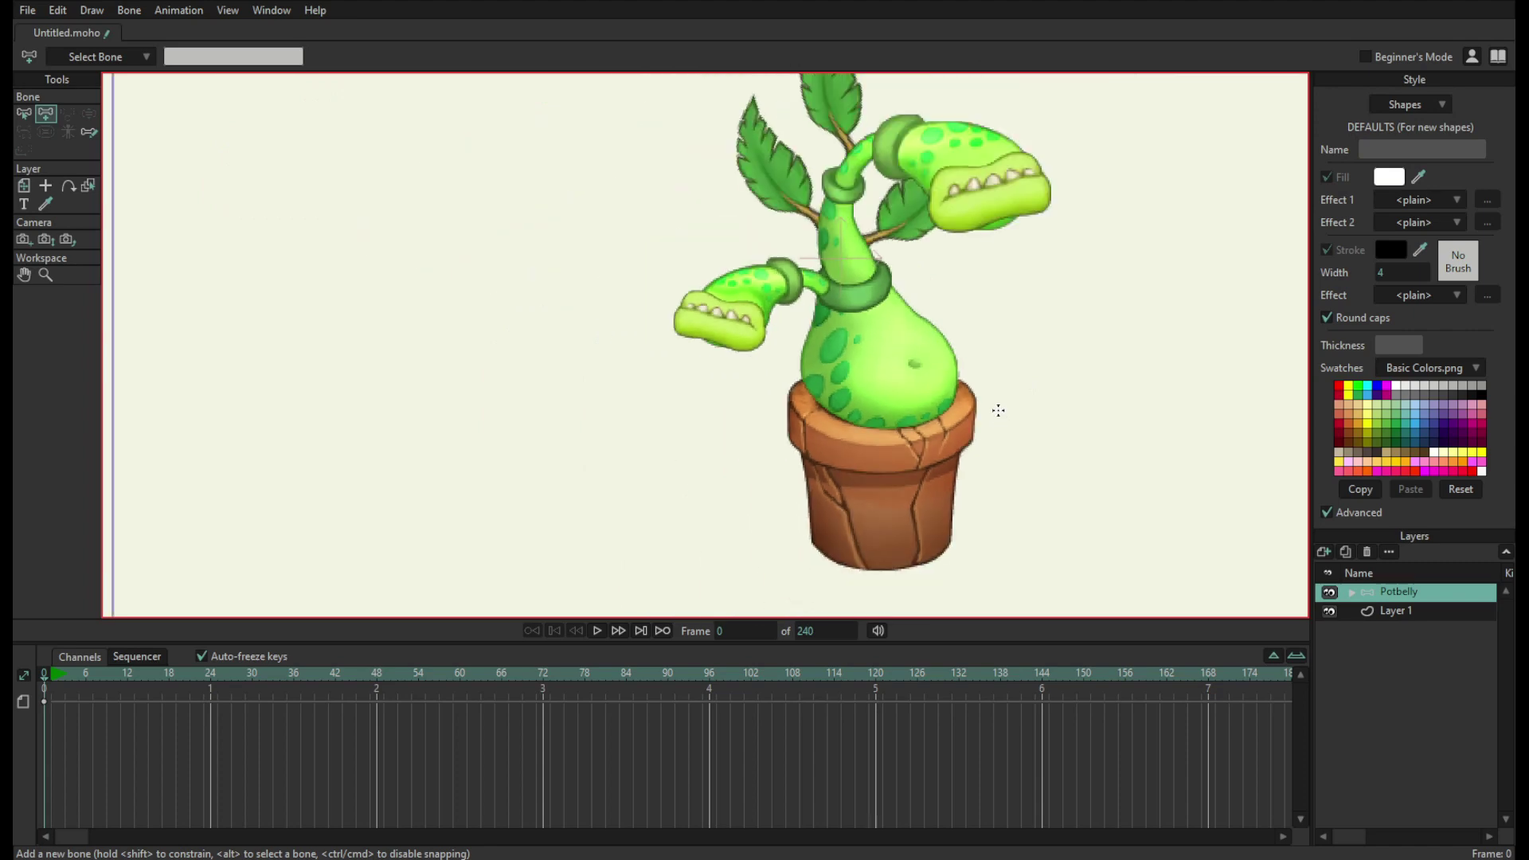
{"action": "scroll", "coordinate": [872, 549], "scroll_direction": "up", "scroll_amount": 3}
{"action": "left_click_drag", "start_coordinate": [880, 582], "coordinate": [891, 352]}
{"action": "left_click_drag", "start_coordinate": [891, 352], "coordinate": [834, 376]}
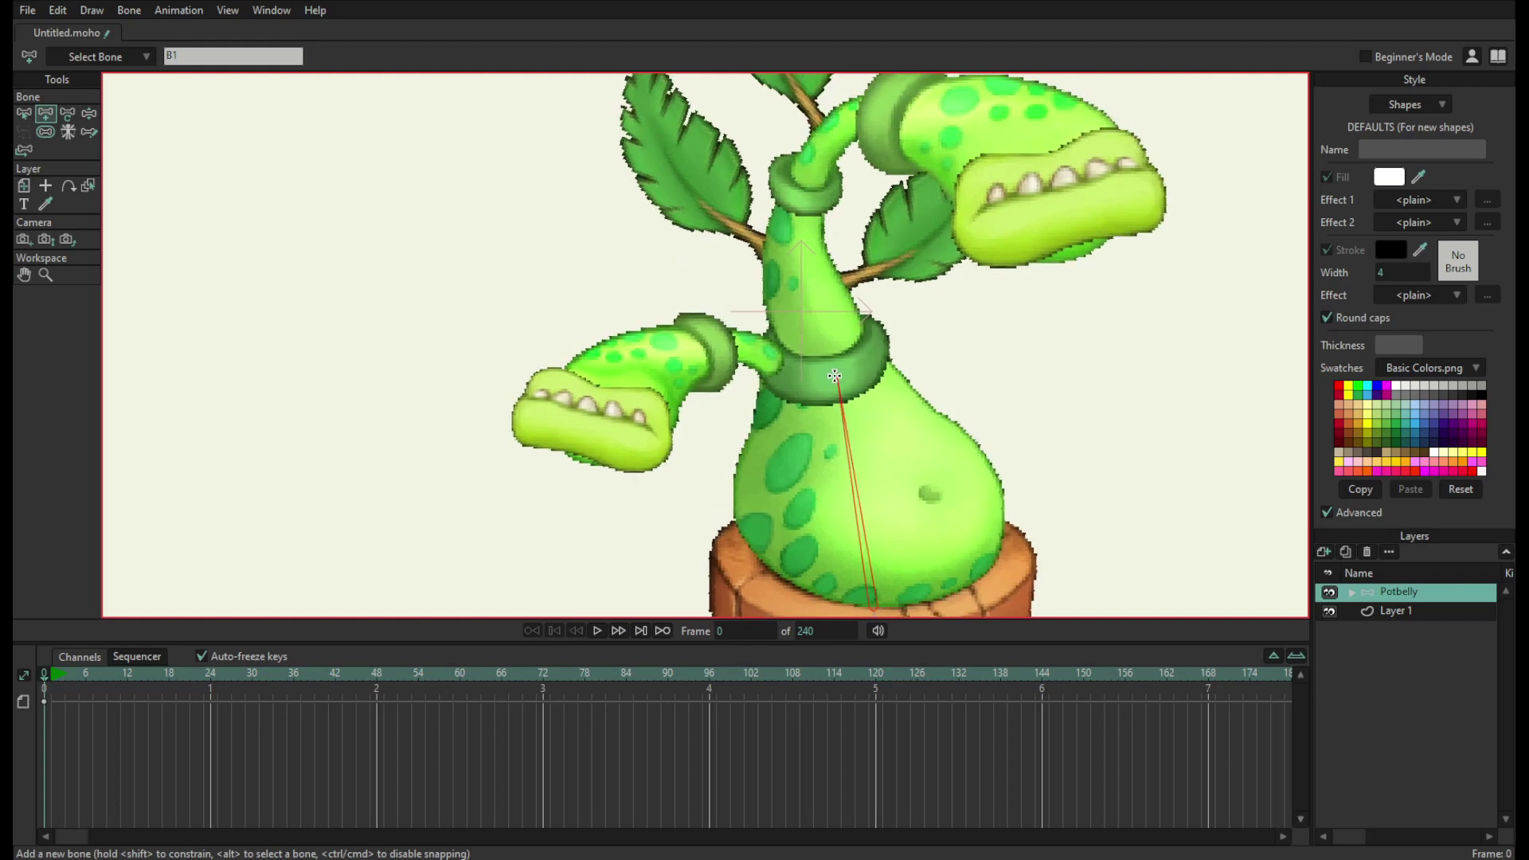
{"action": "scroll", "coordinate": [835, 376], "scroll_direction": "up", "scroll_amount": 3}
- Add one bone along the leaf left of the stem and another along the topmost leaf, each starting at its stalk
{"action": "left_click_drag", "start_coordinate": [777, 339], "coordinate": [656, 239]}
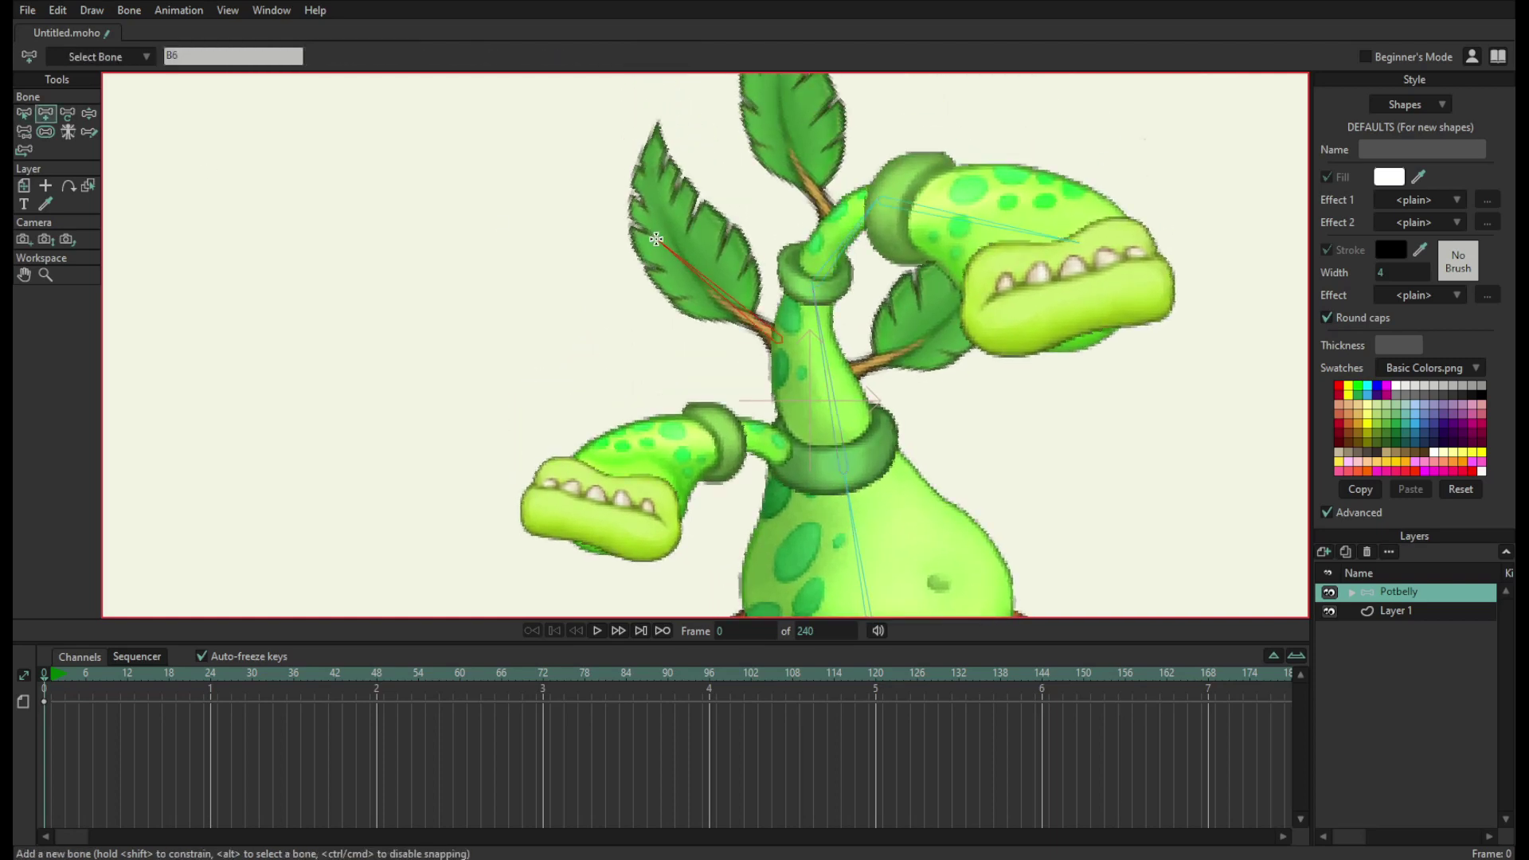
{"action": "left_click_drag", "start_coordinate": [711, 519], "coordinate": [653, 770]}
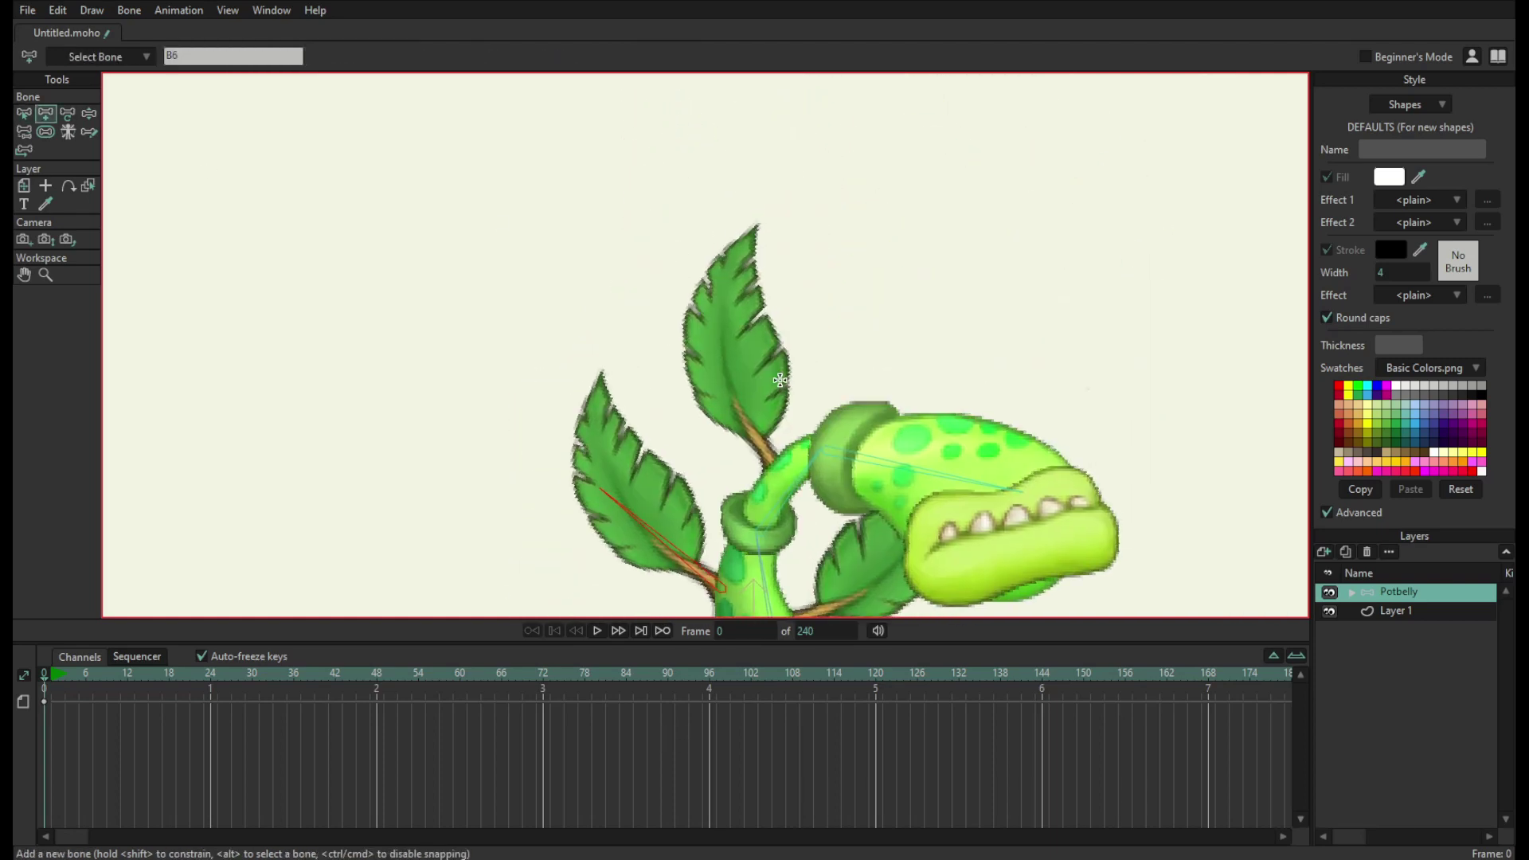
{"action": "scroll", "coordinate": [779, 383], "scroll_direction": "up", "scroll_amount": 2}
{"action": "scroll", "coordinate": [759, 500], "scroll_direction": "up", "scroll_amount": 3}
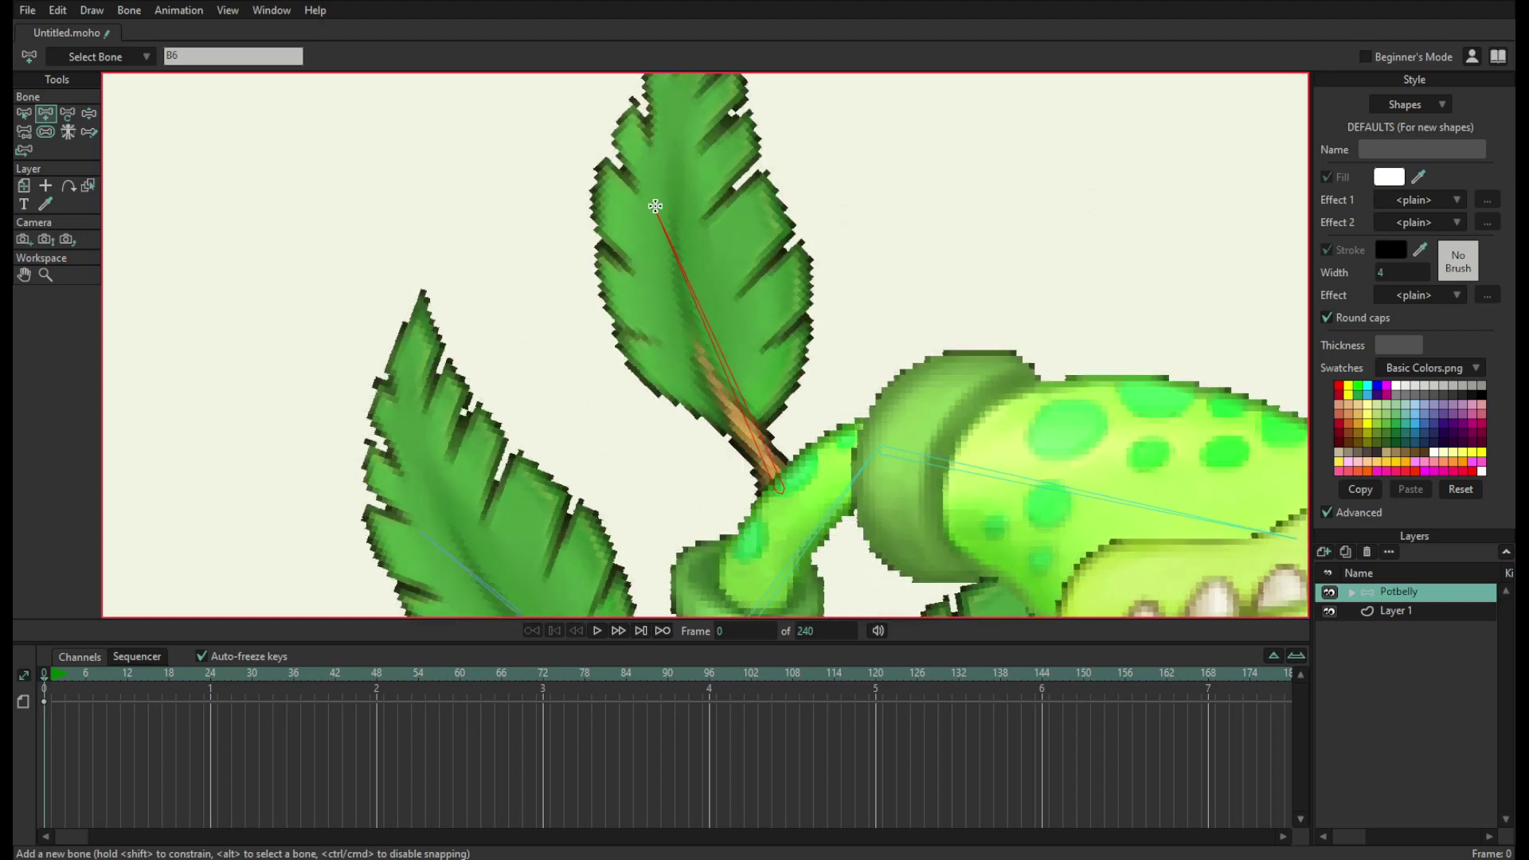
{"action": "left_click_drag", "start_coordinate": [779, 487], "coordinate": [650, 144]}
- Test how the leaves follow their new bones using Manipulate Bones
{"action": "scroll", "coordinate": [670, 309], "scroll_direction": "down", "scroll_amount": 5}
{"action": "left_click", "coordinate": [23, 113]}
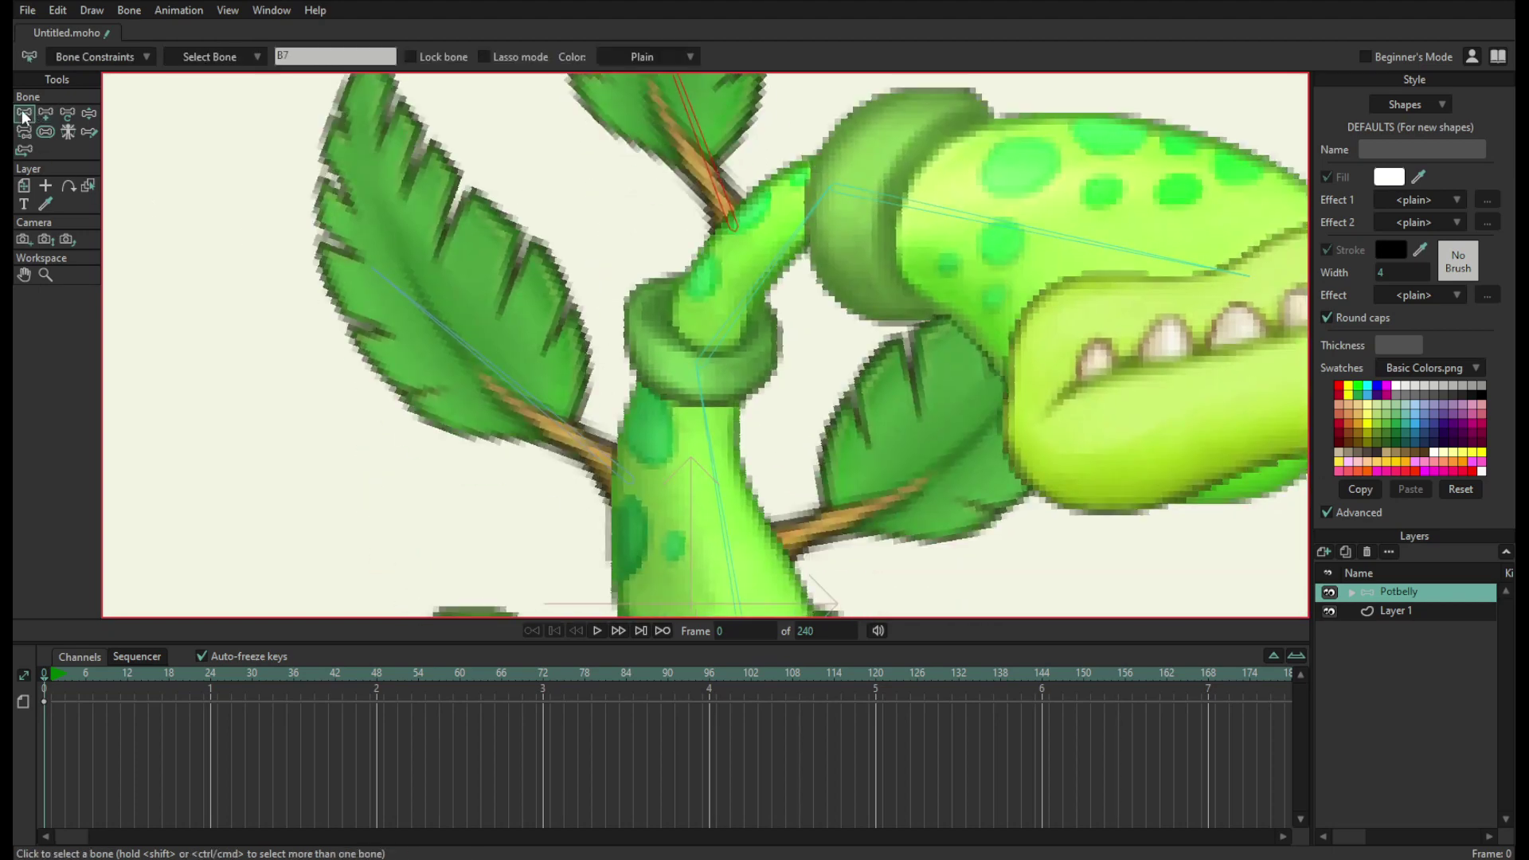
{"action": "left_click", "coordinate": [85, 113]}
{"action": "left_click_drag", "start_coordinate": [448, 345], "coordinate": [388, 521]}
{"action": "scroll", "coordinate": [431, 501], "scroll_direction": "down", "scroll_amount": 4}
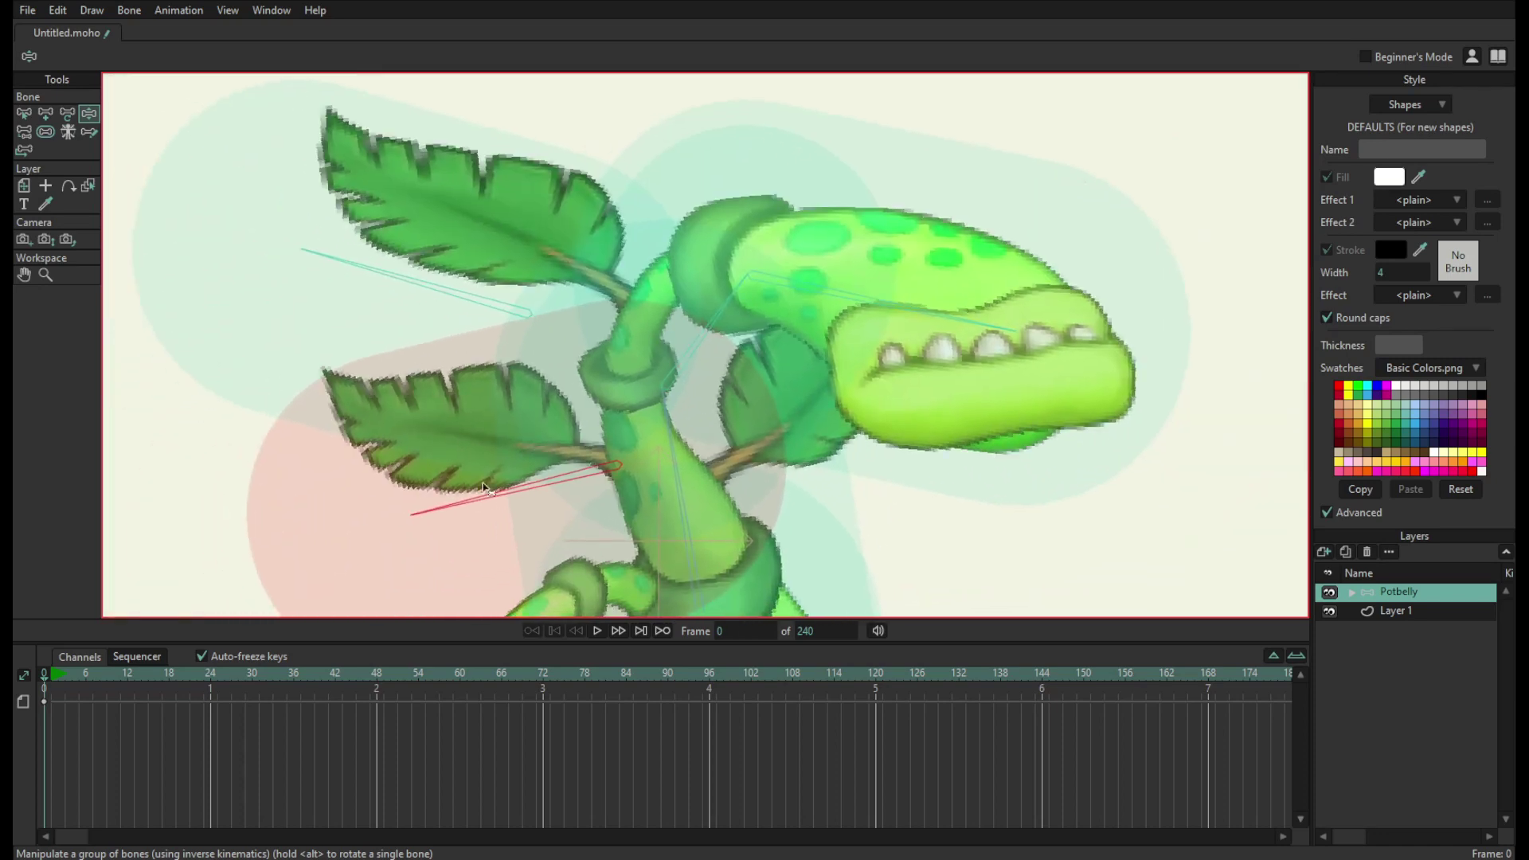
{"action": "left_click_drag", "start_coordinate": [477, 495], "coordinate": [750, 389]}
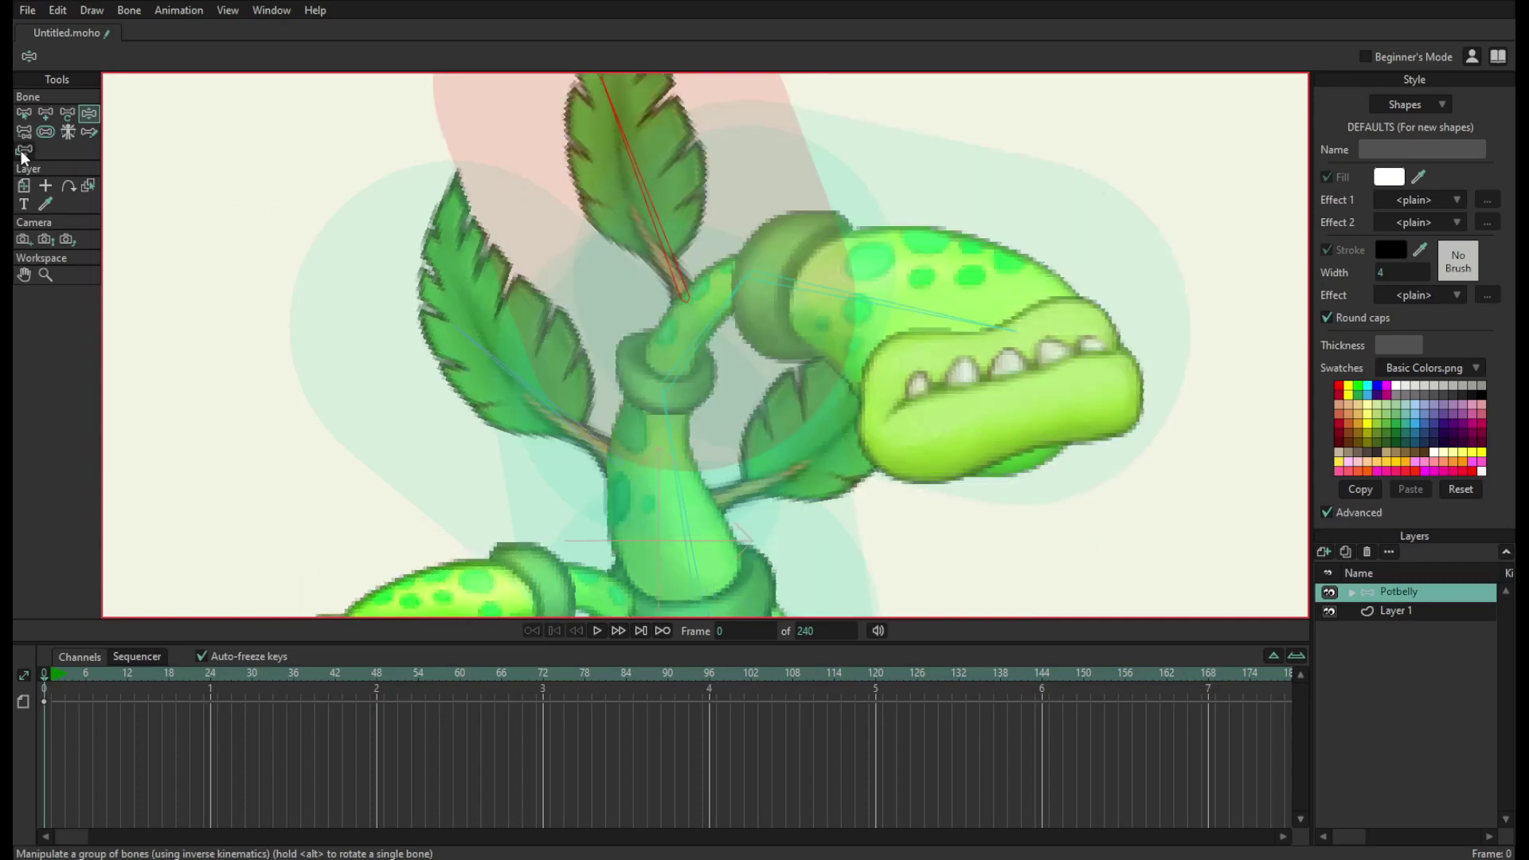
- Reparent the topmost leaf's bone to the curved neck bone
{"action": "left_click", "coordinate": [23, 127]}
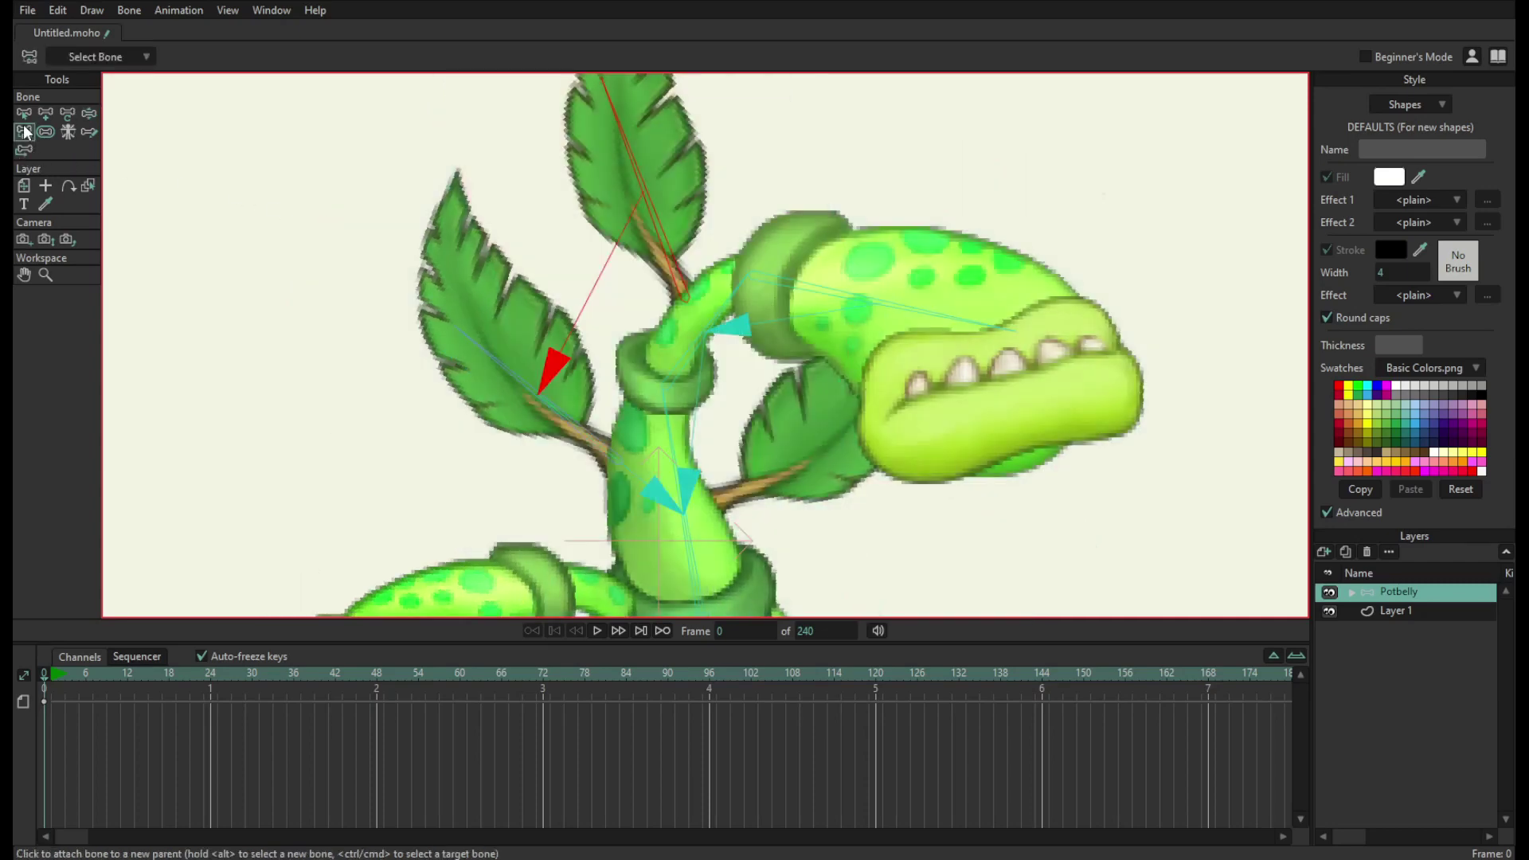
{"action": "left_click", "coordinate": [714, 316]}
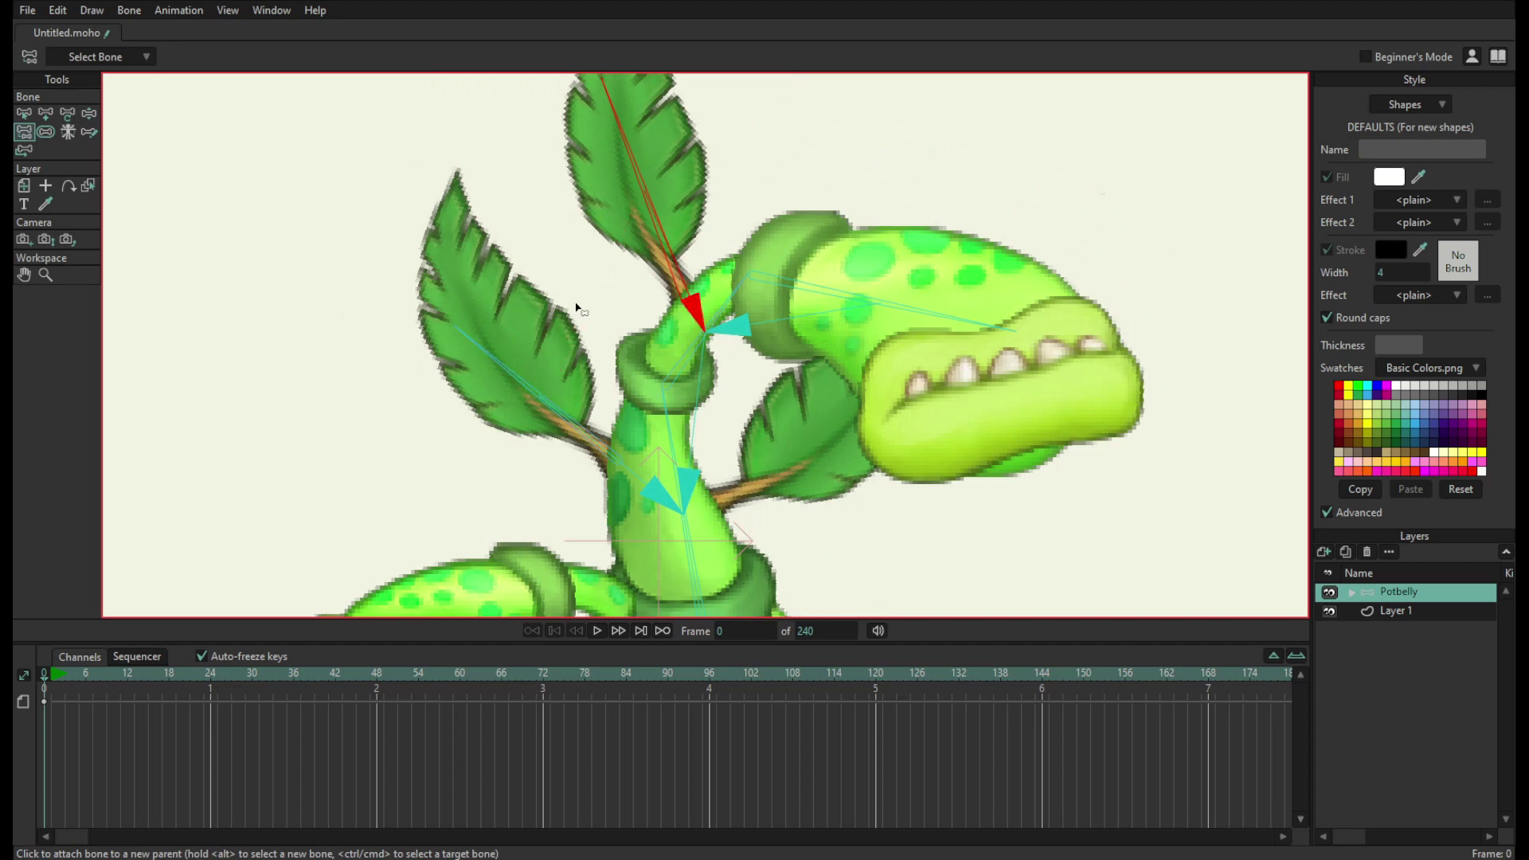
- Add a bone along the leaf right of the stem, starting at its stalk, as a child of the stem bone
{"action": "left_click", "coordinate": [24, 113]}
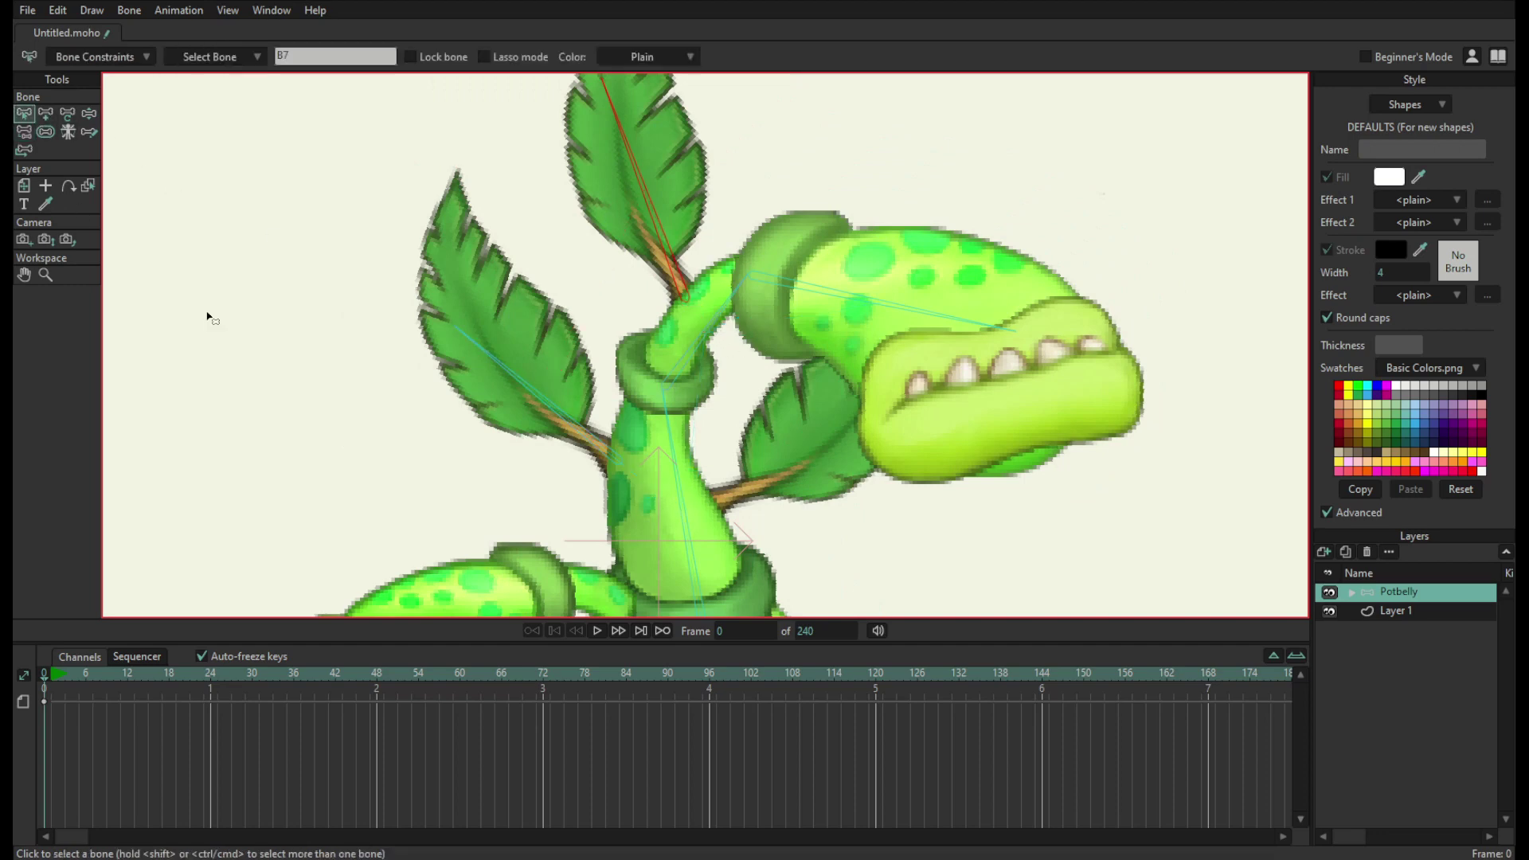
{"action": "scroll", "coordinate": [606, 406], "scroll_direction": "up", "scroll_amount": 3}
{"action": "left_click", "coordinate": [671, 418]}
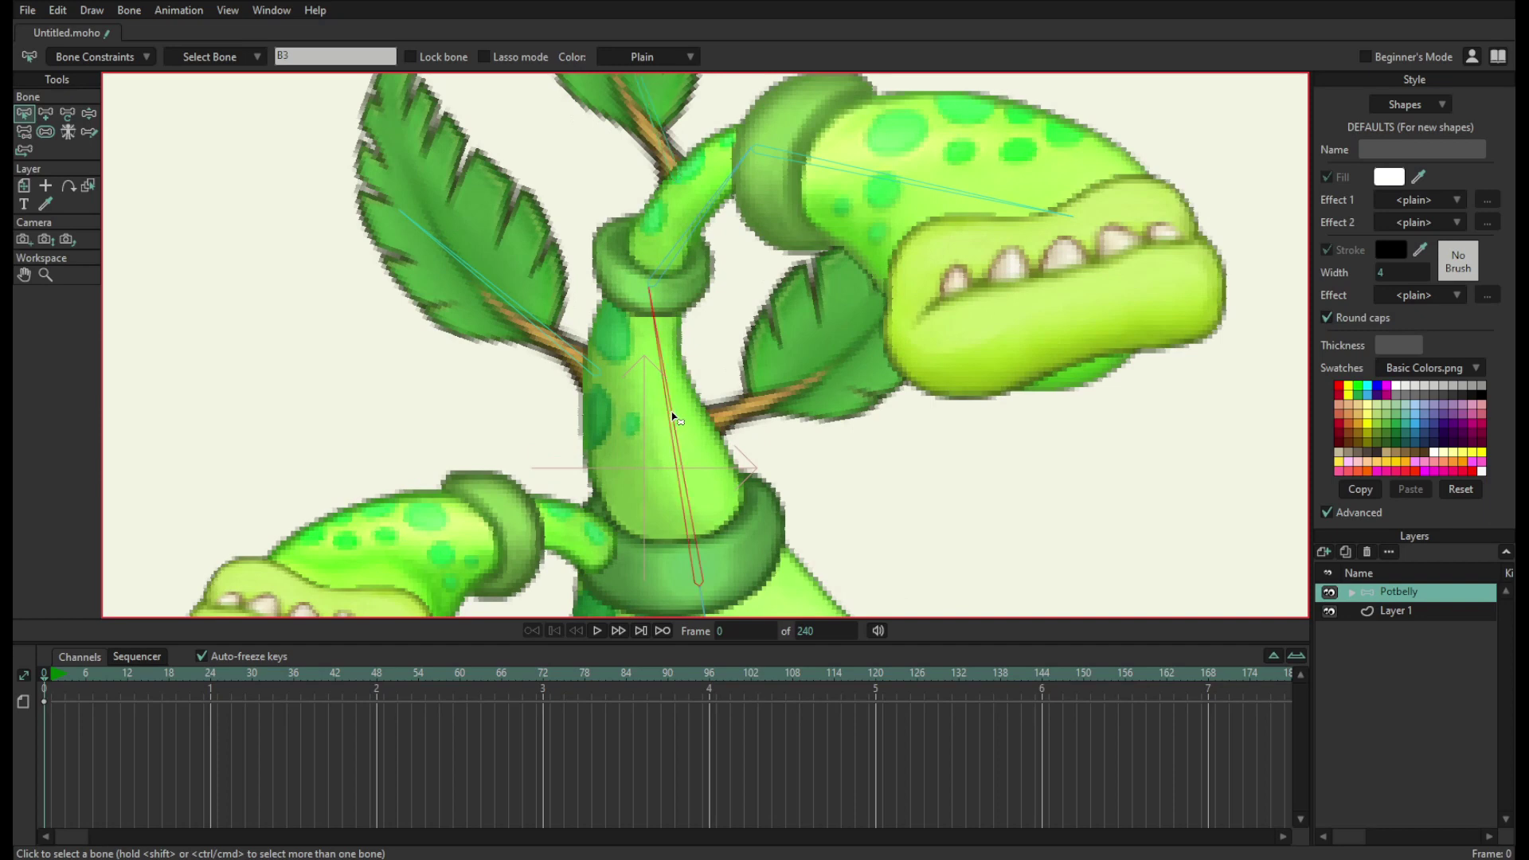
{"action": "left_click", "coordinate": [46, 113]}
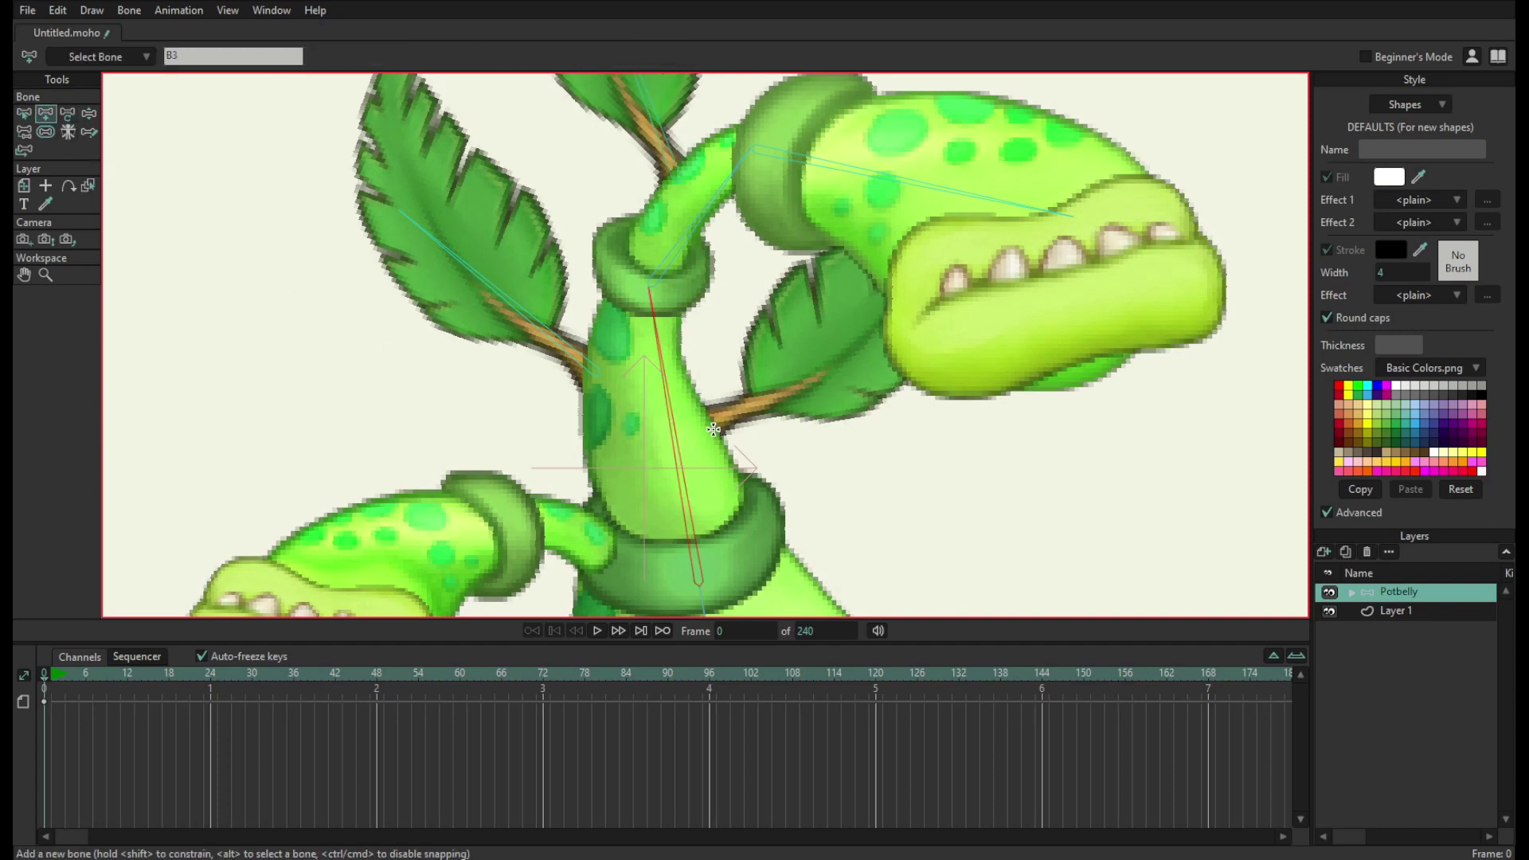
{"action": "left_click_drag", "start_coordinate": [697, 422], "coordinate": [837, 369]}
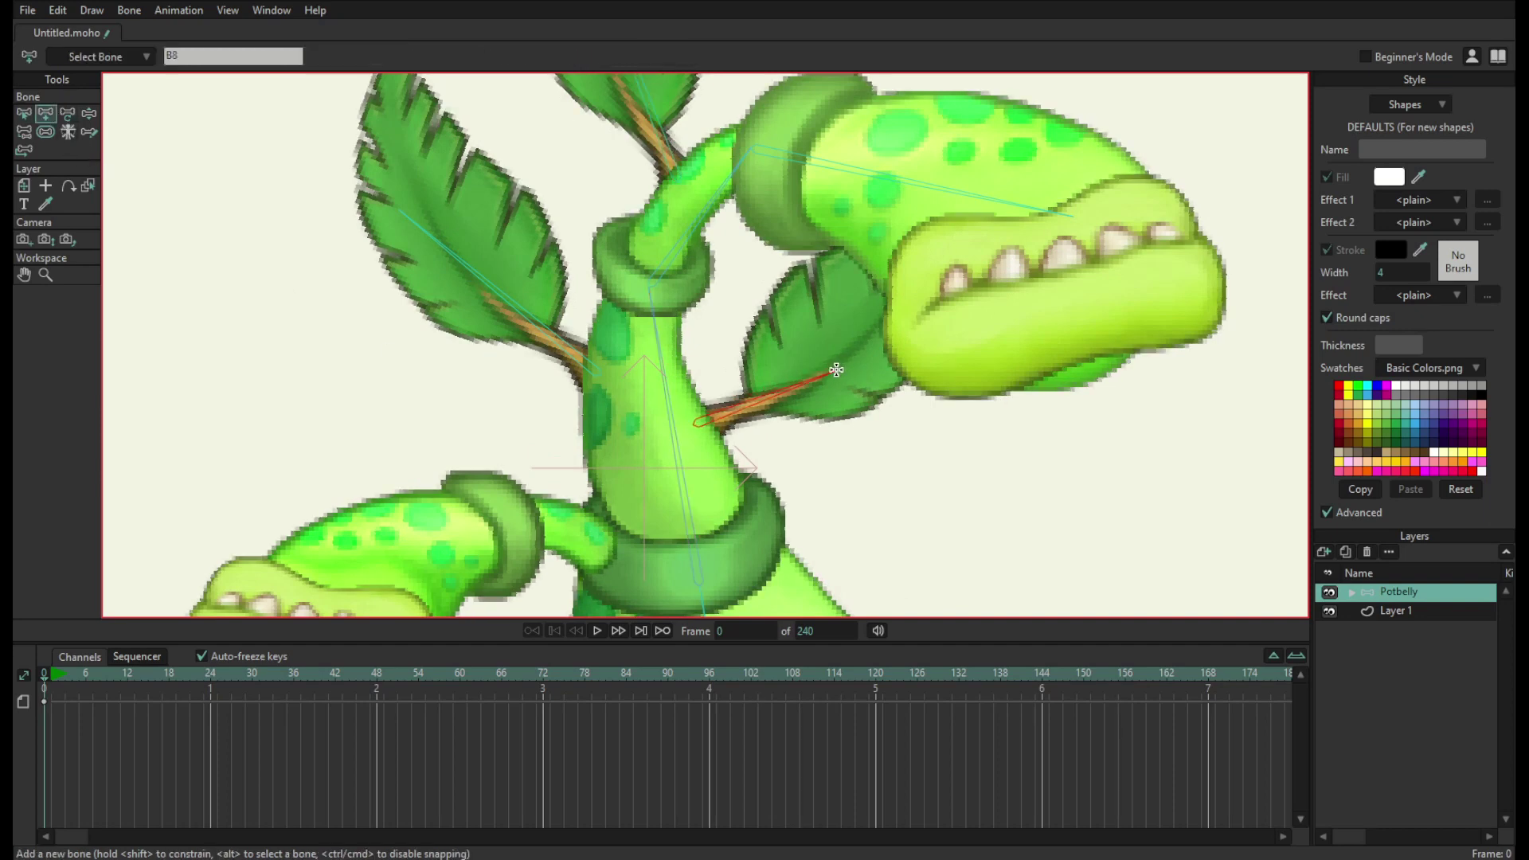
{"action": "scroll", "coordinate": [837, 370], "scroll_direction": "down", "scroll_amount": 8}
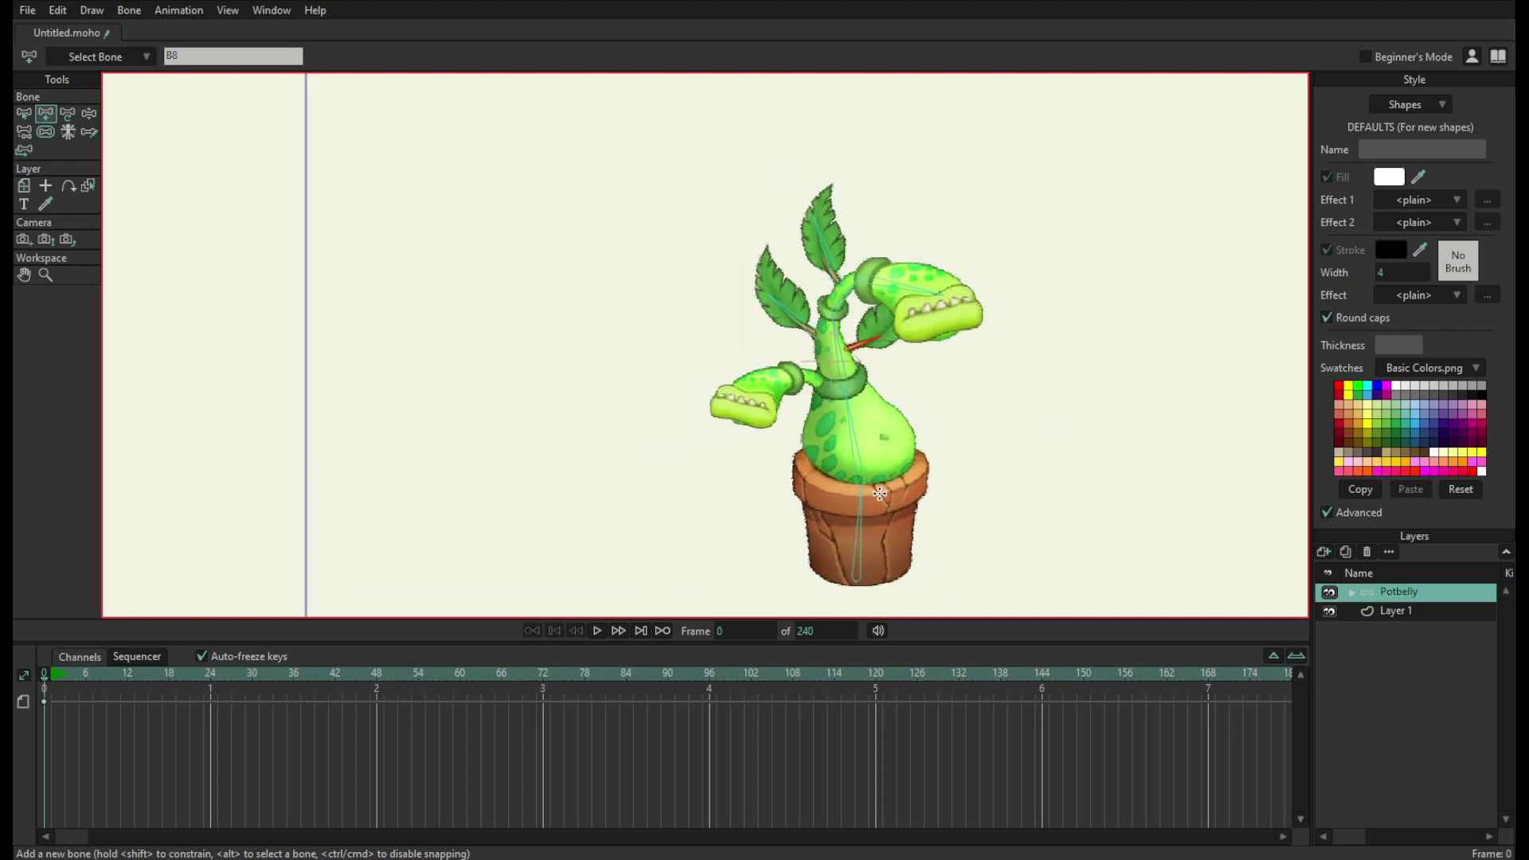
{"action": "scroll", "coordinate": [879, 493], "scroll_direction": "up", "scroll_amount": 5}
{"action": "scroll", "coordinate": [921, 427], "scroll_direction": "down", "scroll_amount": 4}
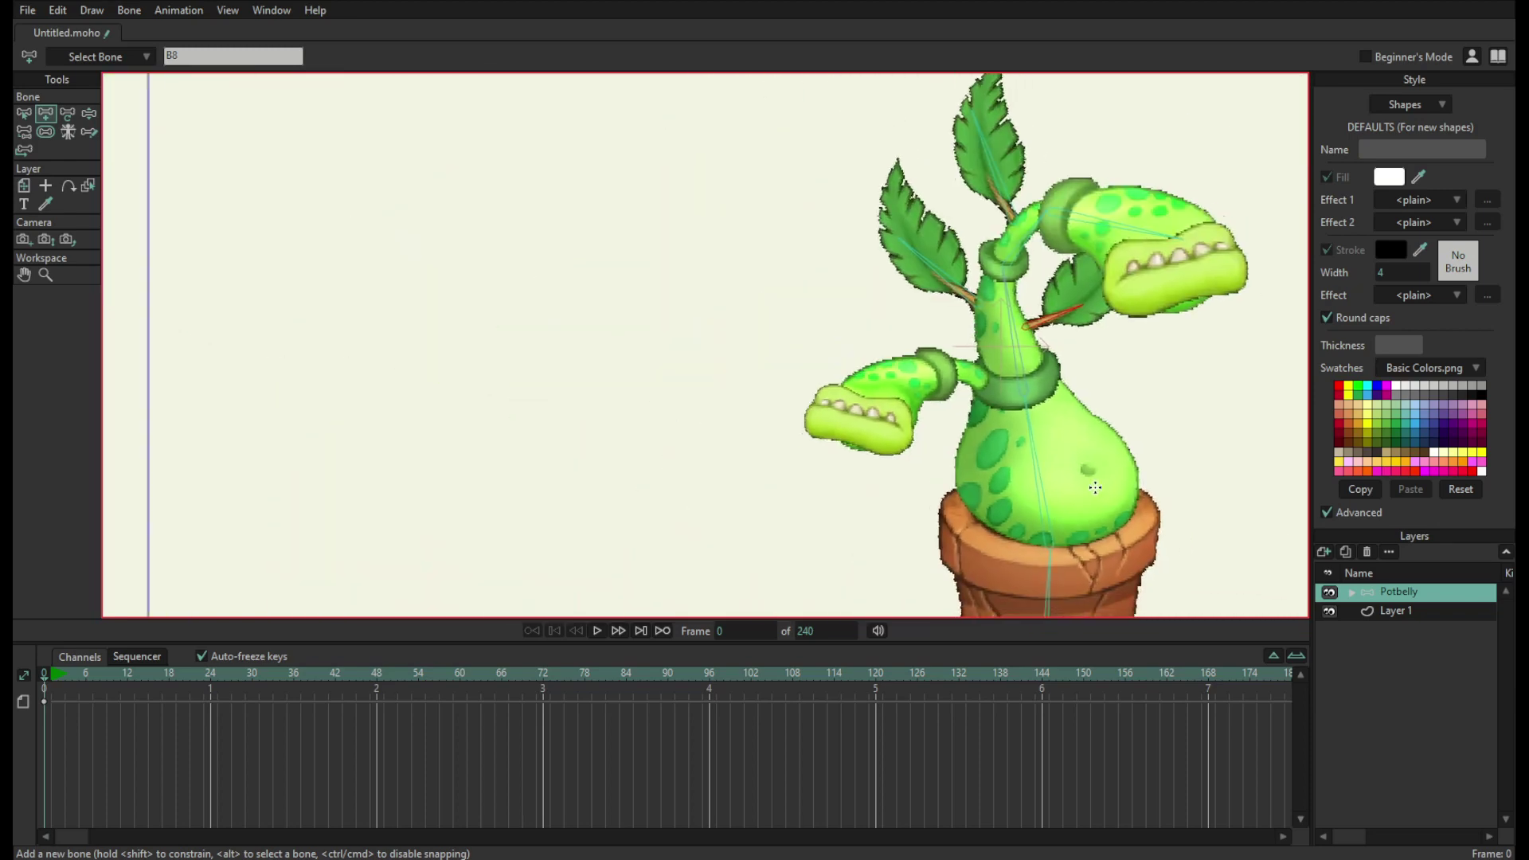
{"action": "left_click_drag", "start_coordinate": [1095, 487], "coordinate": [1051, 479]}
{"action": "left_click", "coordinate": [1351, 593]}
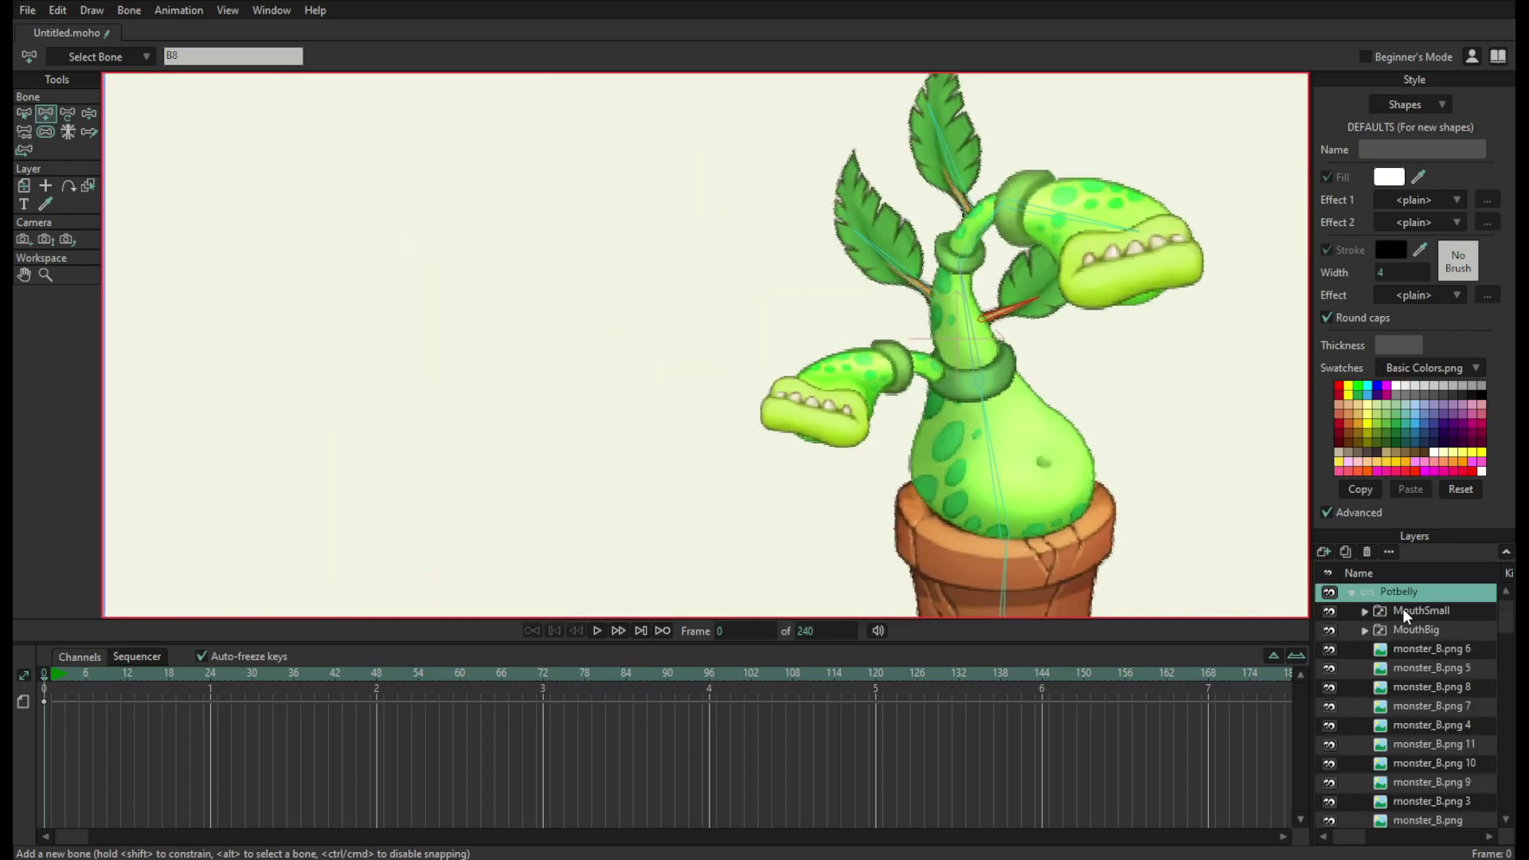
{"action": "left_click", "coordinate": [1406, 613]}
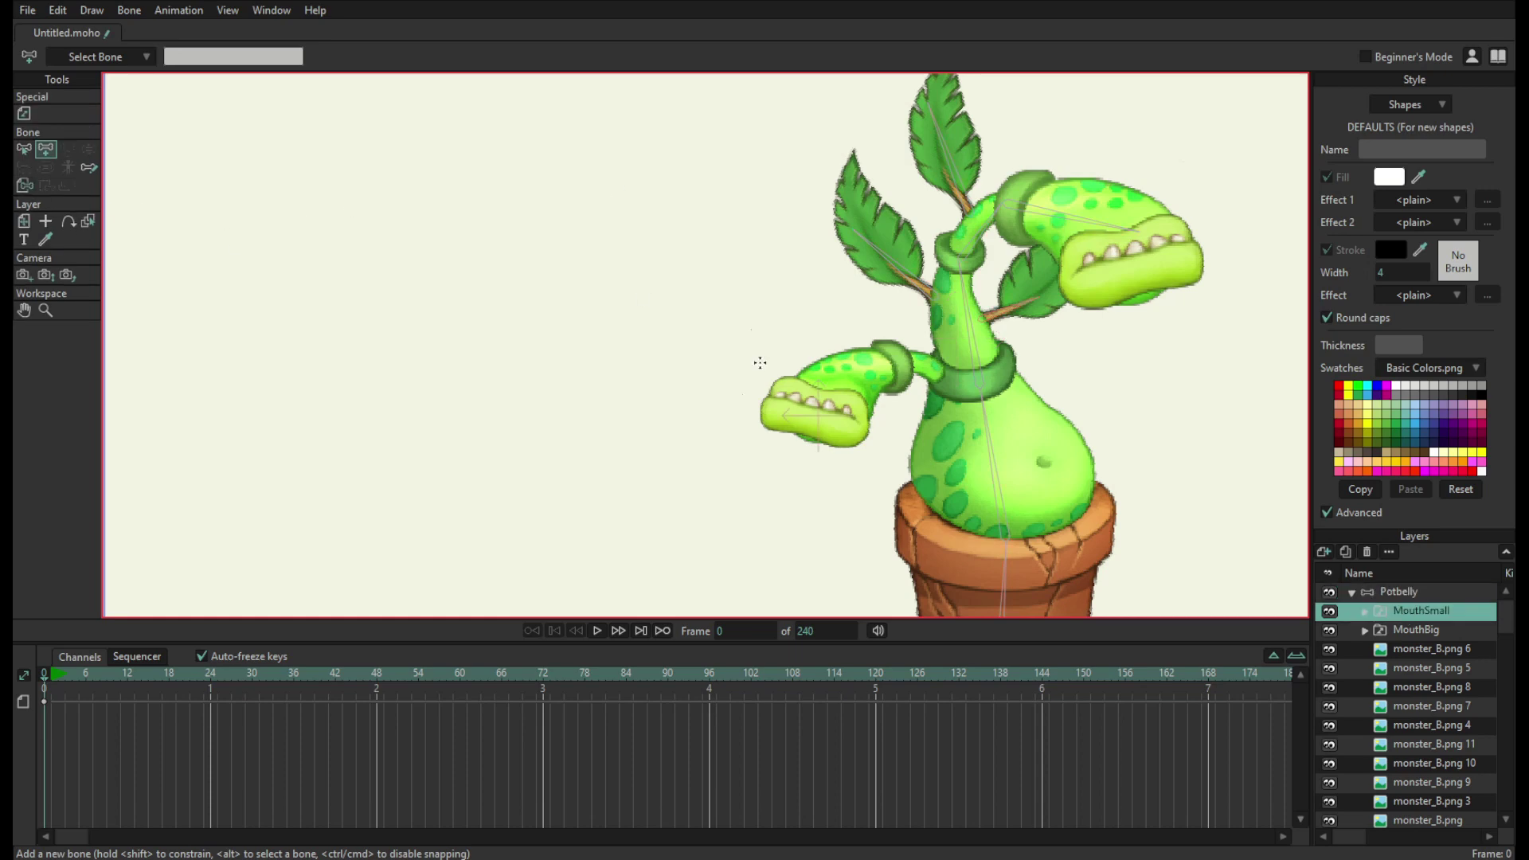
{"action": "left_click", "coordinate": [26, 188]}
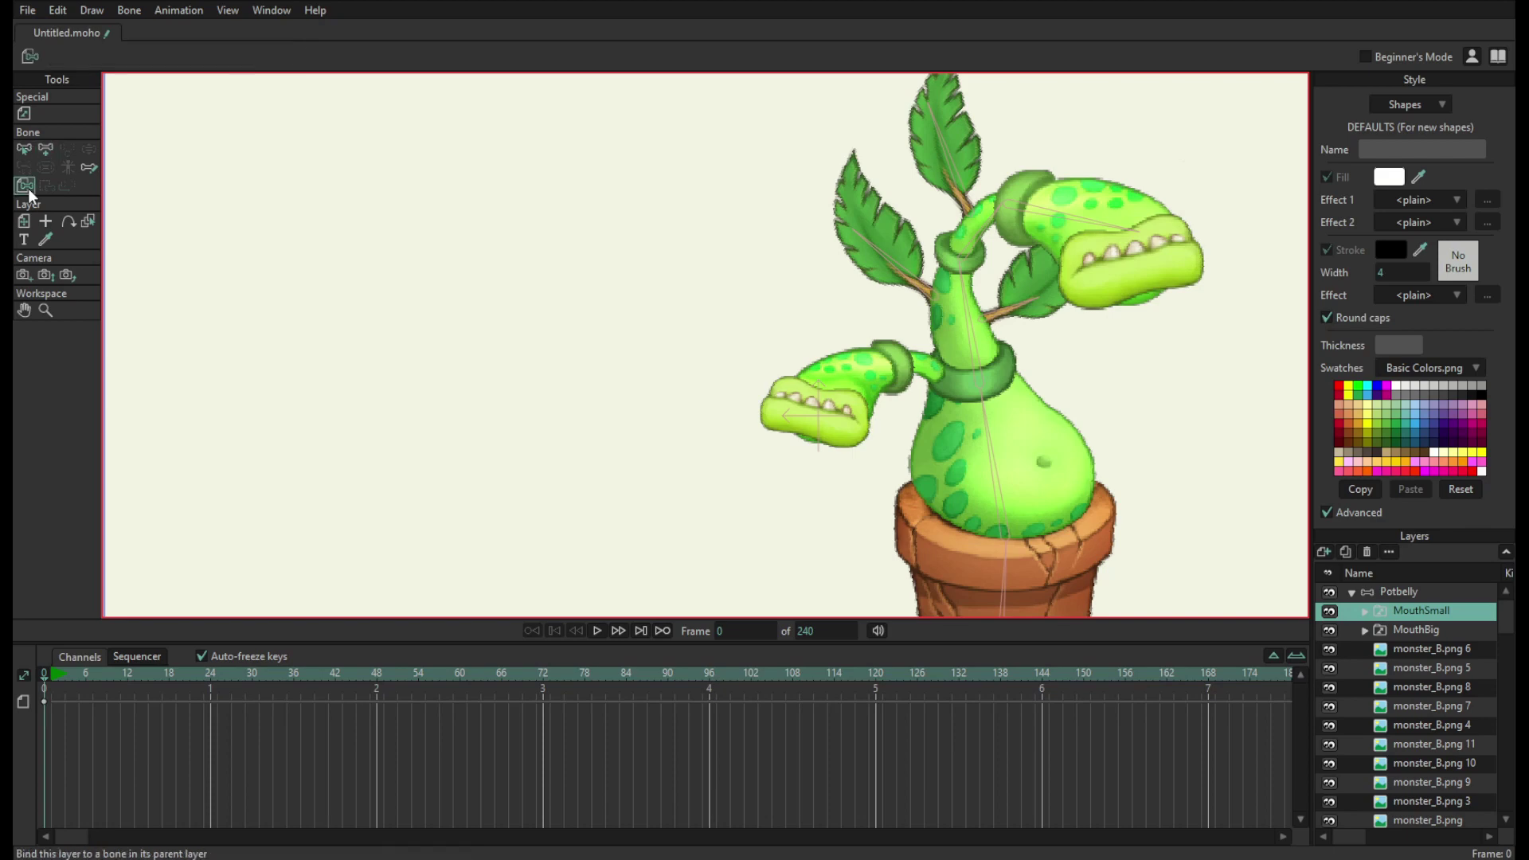
{"action": "left_click_drag", "start_coordinate": [912, 280], "coordinate": [695, 328]}
{"action": "scroll", "coordinate": [691, 339], "scroll_direction": "up", "scroll_amount": 4}
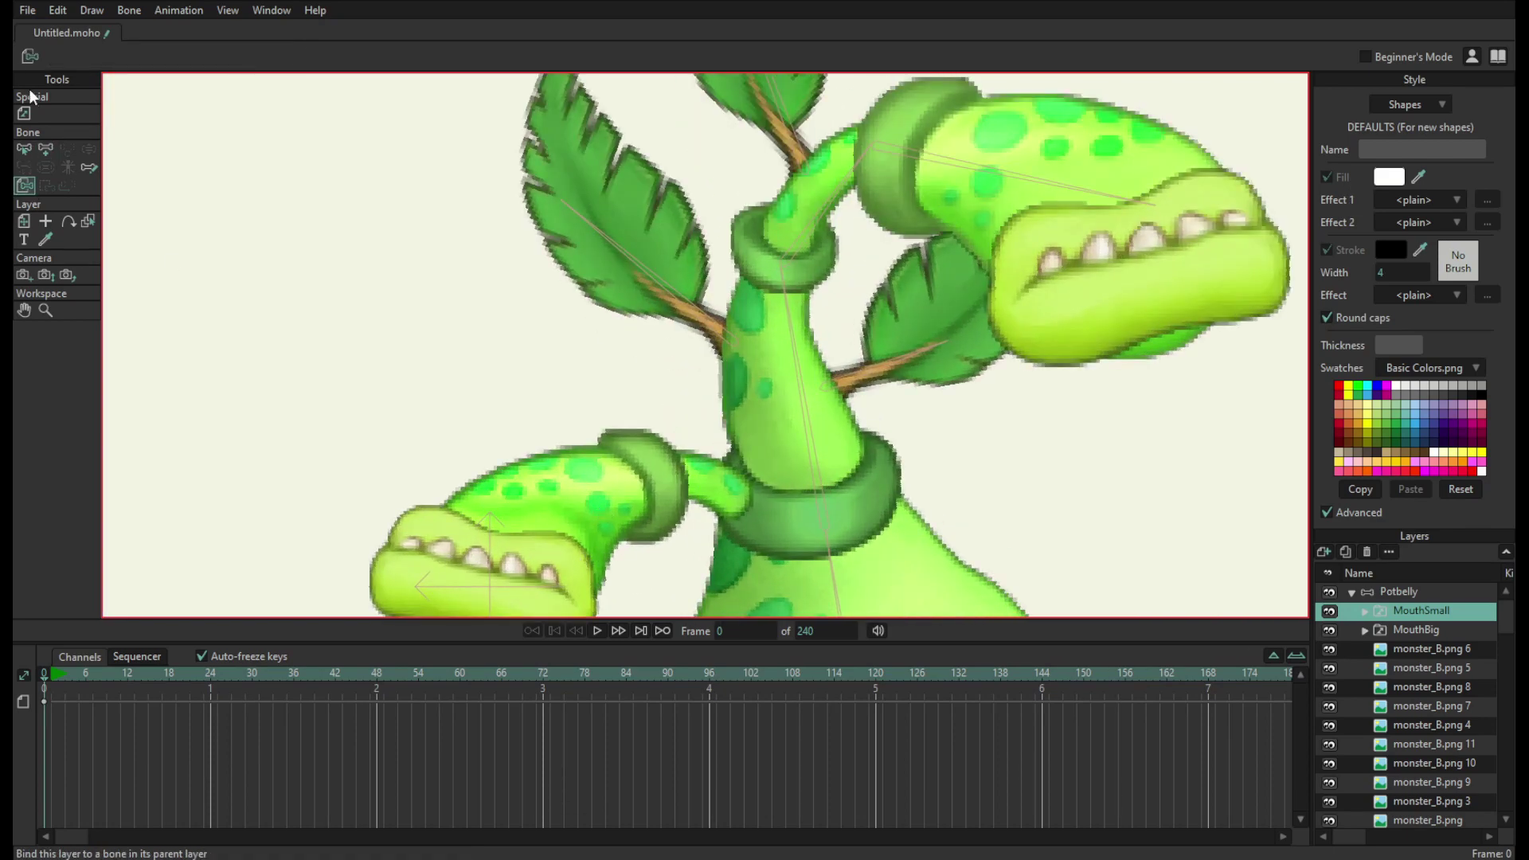
{"action": "left_click", "coordinate": [28, 166]}
- Add a two-bone chain from the collar on the belly through the small neck and along the small head to its mouth
{"action": "left_click", "coordinate": [1395, 594]}
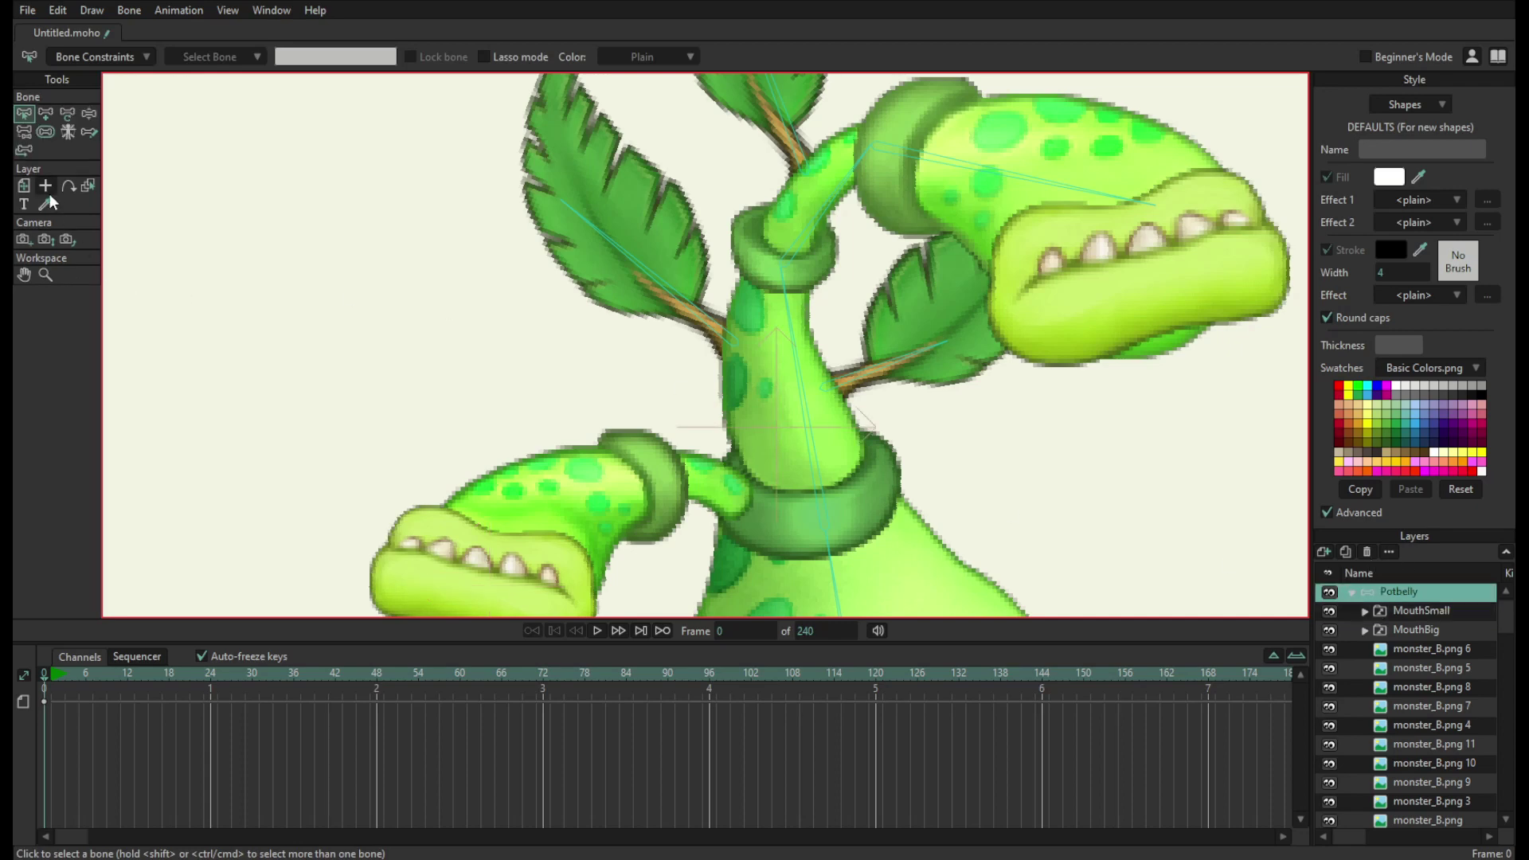
{"action": "left_click", "coordinate": [828, 498]}
{"action": "left_click", "coordinate": [45, 113]}
{"action": "left_click_drag", "start_coordinate": [742, 506], "coordinate": [661, 471]}
{"action": "left_click_drag", "start_coordinate": [661, 471], "coordinate": [499, 574]}
{"action": "left_click", "coordinate": [23, 114]}
{"action": "left_click", "coordinate": [809, 430]}
{"action": "left_click", "coordinate": [539, 318]}
{"action": "left_click", "coordinate": [805, 414]}
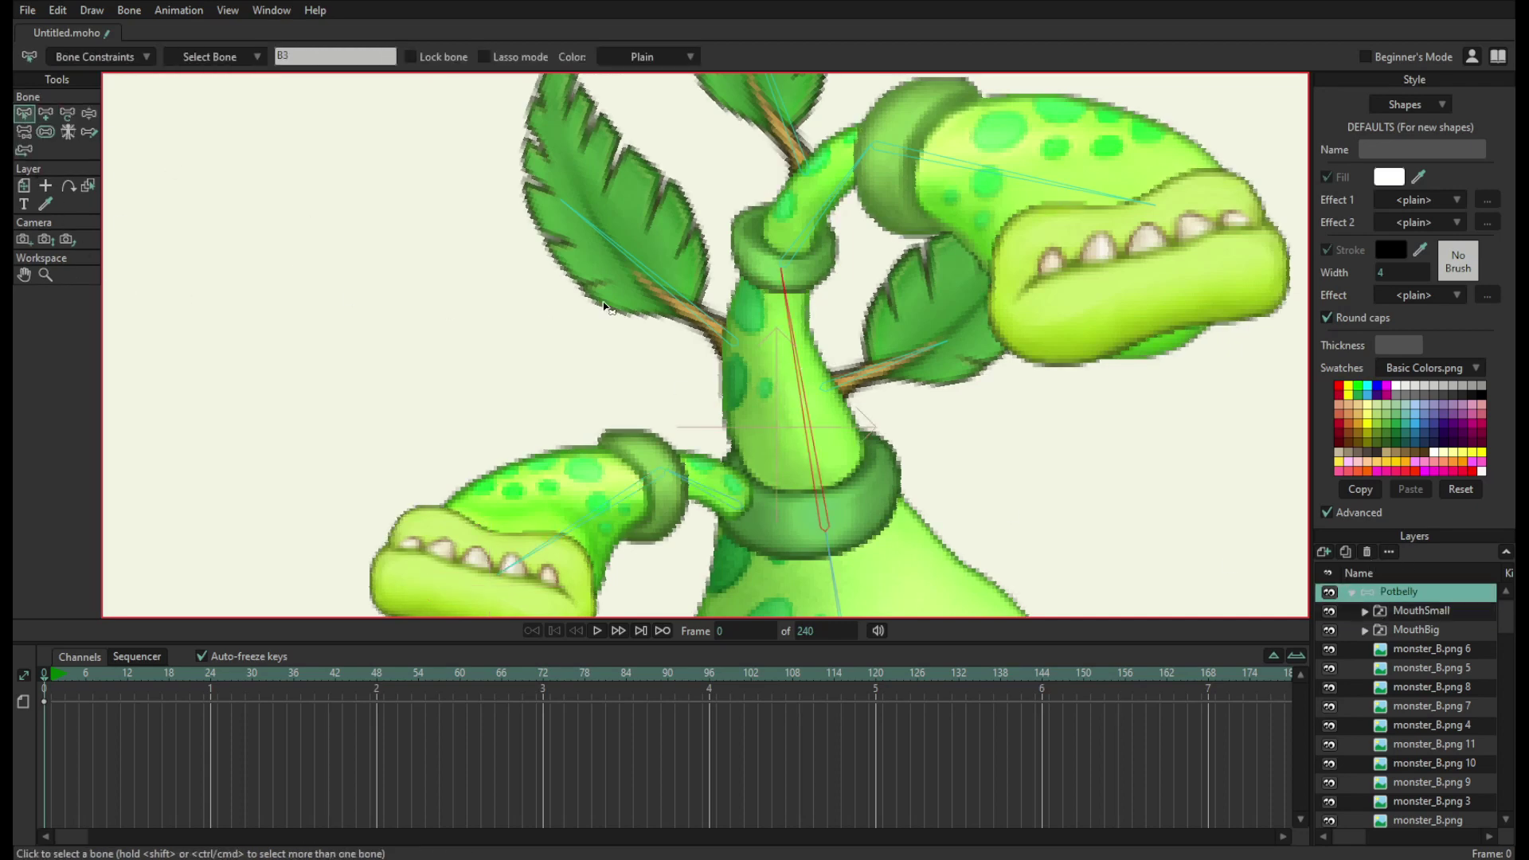
- Bind the MouthSmall group to the small head's bone and the MouthBig group to the large head's bone
{"action": "left_click", "coordinate": [1404, 612]}
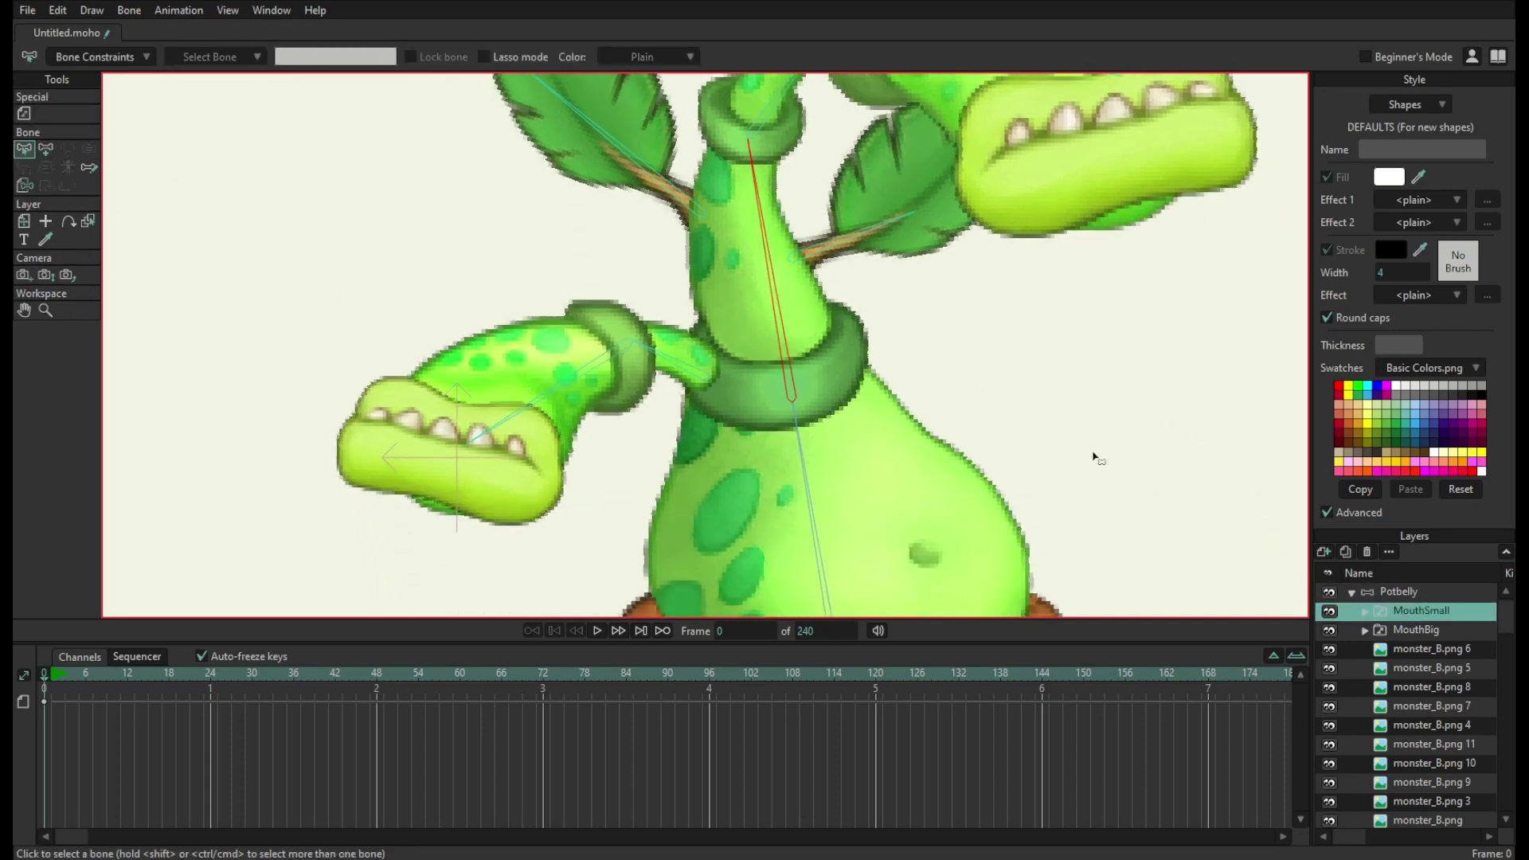
{"action": "left_click", "coordinate": [27, 188]}
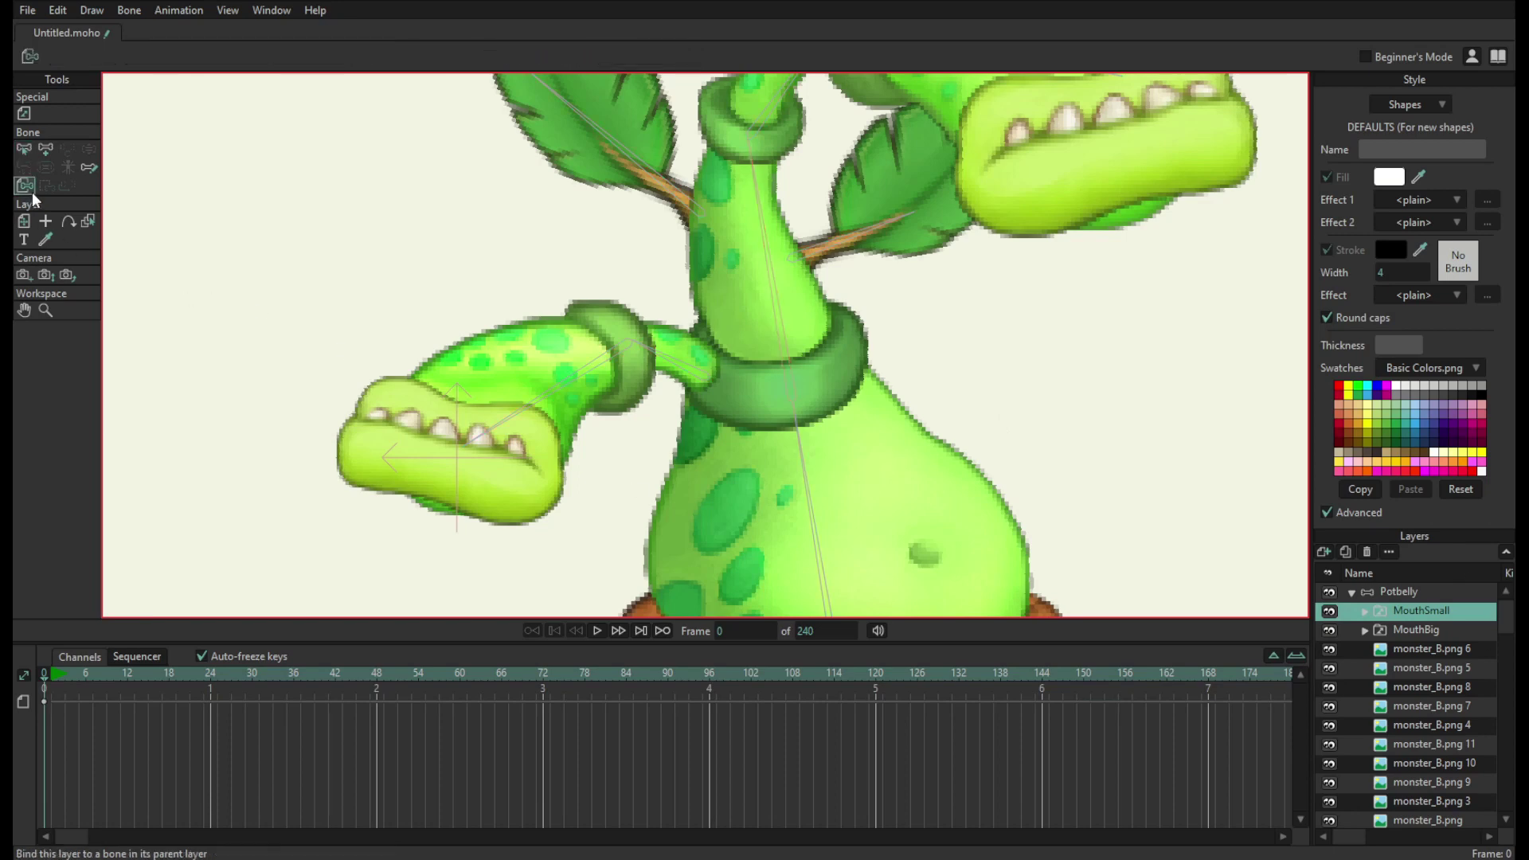
{"action": "left_click", "coordinate": [530, 407]}
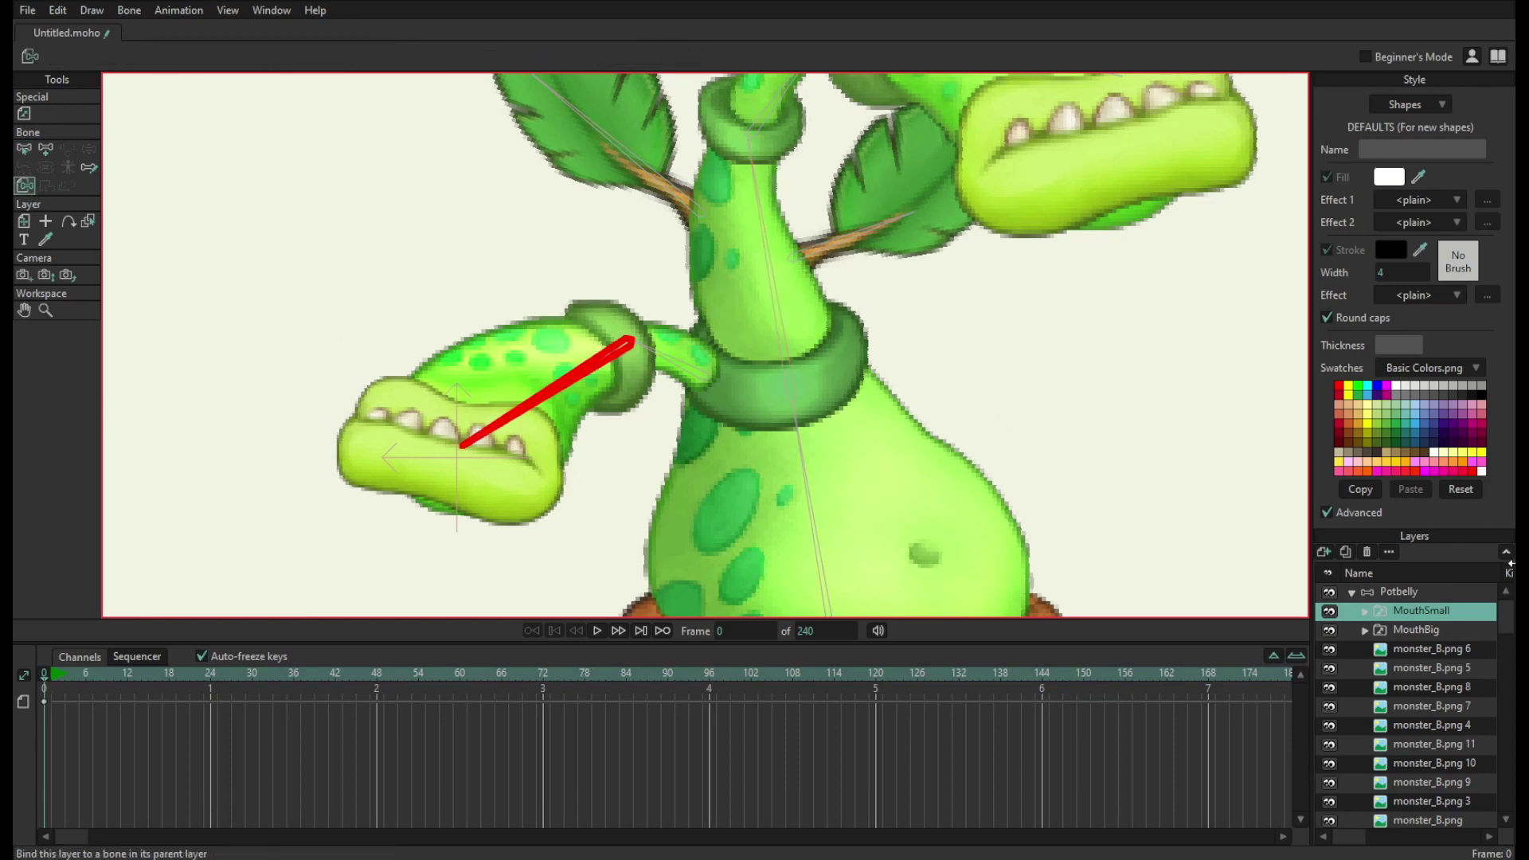
{"action": "left_click", "coordinate": [1444, 631]}
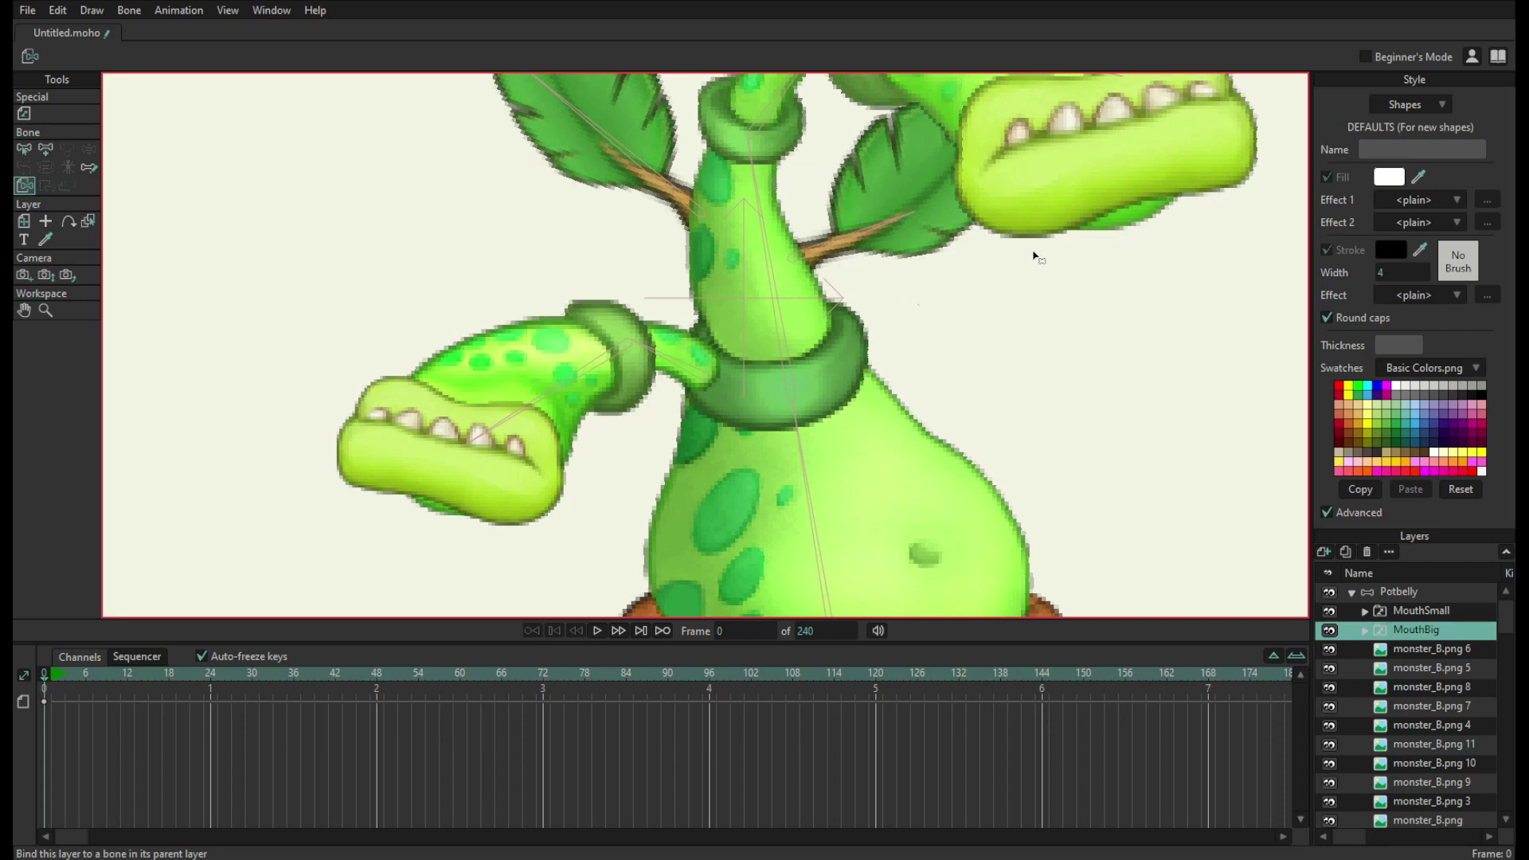
{"action": "left_click_drag", "start_coordinate": [1095, 270], "coordinate": [1030, 375]}
- Bind each plant image layer from monster_B.png 6 down to monster_B.png 3 to the bone lying over its part
{"action": "left_click", "coordinate": [1432, 649]}
{"action": "scroll", "coordinate": [819, 409], "scroll_direction": "down", "scroll_amount": 2}
{"action": "left_click", "coordinate": [1432, 668]}
{"action": "left_click", "coordinate": [729, 237]}
{"action": "left_click", "coordinate": [1432, 687]}
{"action": "left_click", "coordinate": [536, 489]}
{"action": "left_click", "coordinate": [1446, 728]}
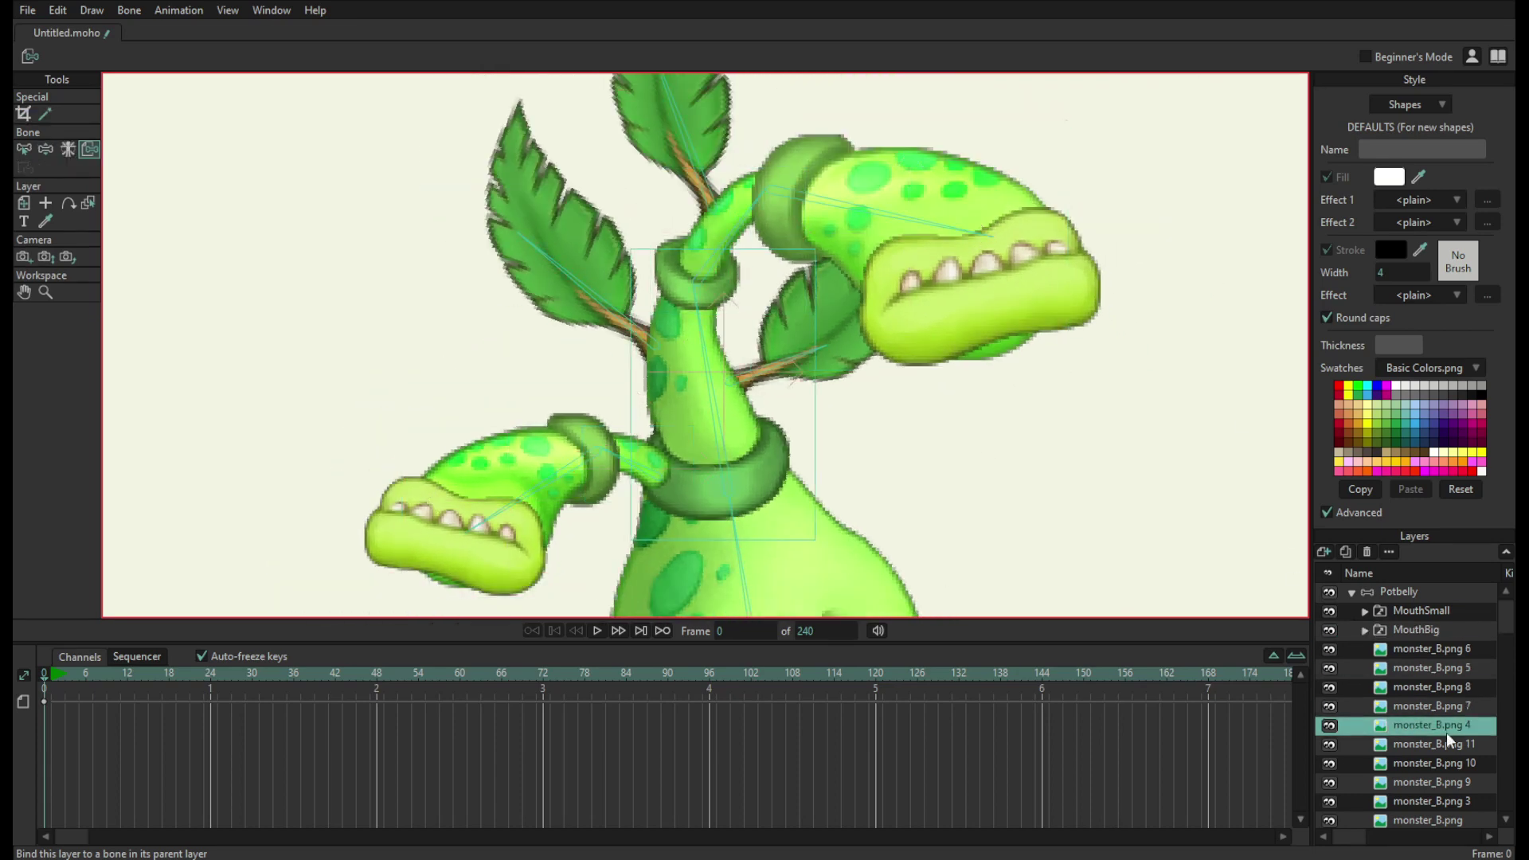
{"action": "left_click", "coordinate": [1442, 744]}
{"action": "left_click", "coordinate": [1438, 763]}
{"action": "left_click", "coordinate": [1435, 782]}
{"action": "left_click", "coordinate": [1432, 763]}
{"action": "left_click", "coordinate": [742, 567]}
- Bind the monster_B.png and monster_B.png 2 layers together to the clay pot's bone
{"action": "scroll", "coordinate": [897, 547], "scroll_direction": "down", "scroll_amount": 2}
{"action": "left_click", "coordinate": [1426, 782]}
{"action": "left_click", "coordinate": [1421, 800], "text": "shift"}
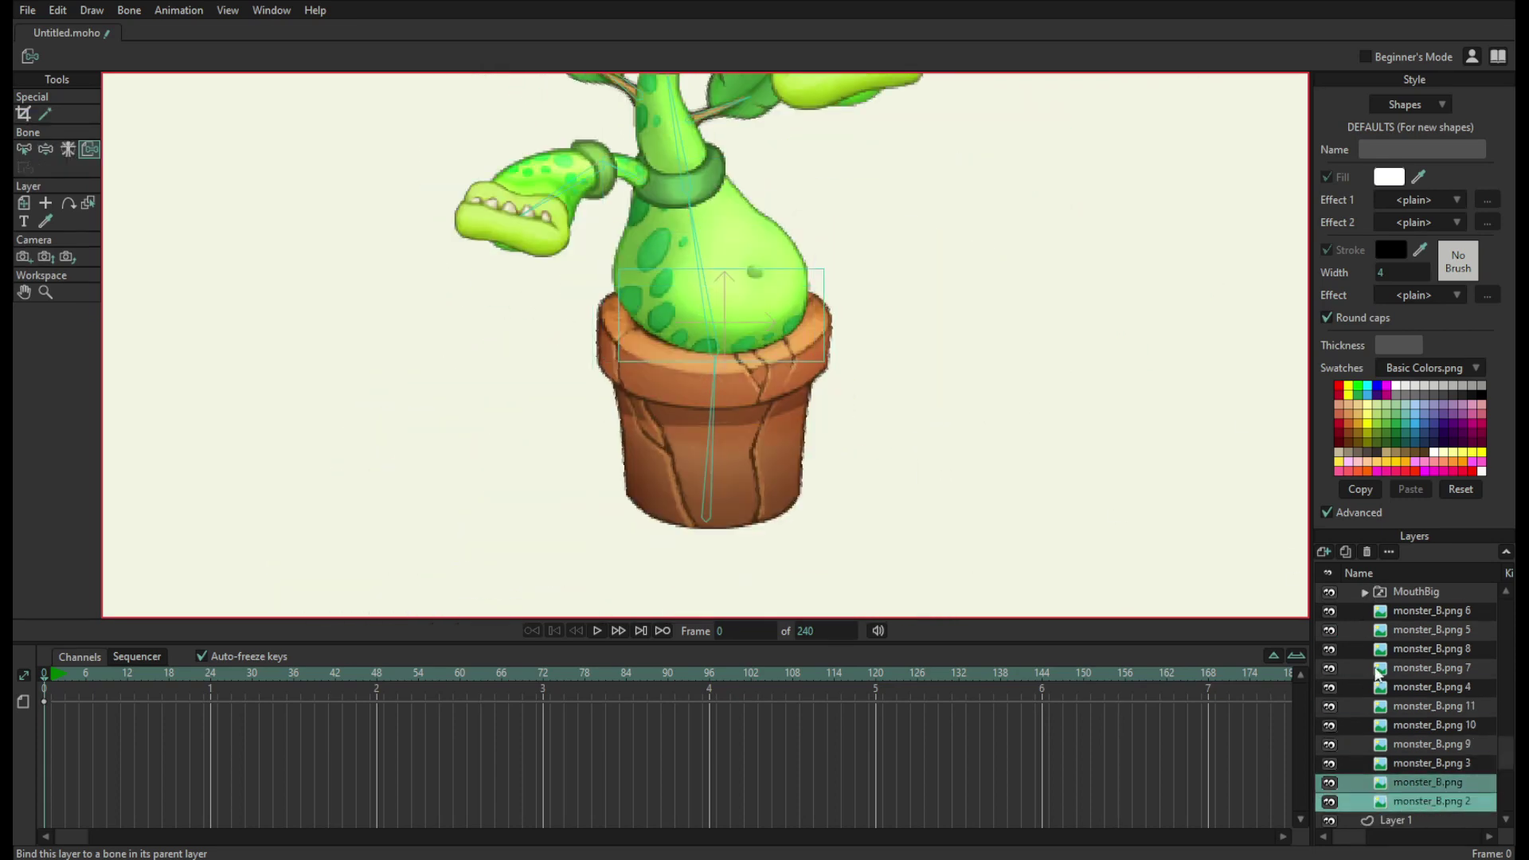
{"action": "scroll", "coordinate": [756, 373], "scroll_direction": "up", "scroll_amount": 6}
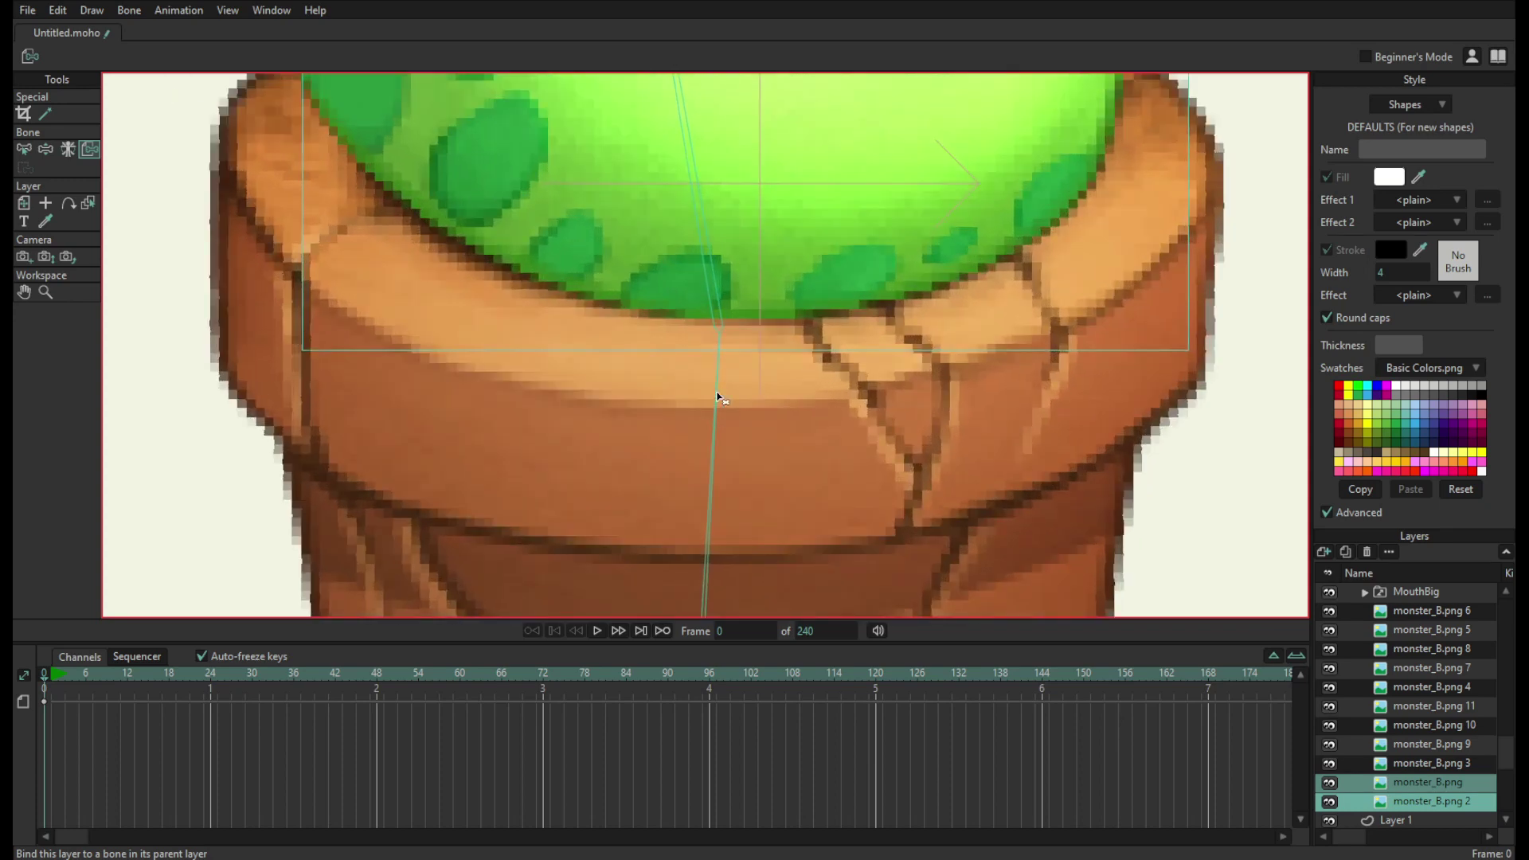
{"action": "left_click", "coordinate": [719, 398]}
{"action": "scroll", "coordinate": [784, 456], "scroll_direction": "down", "scroll_amount": 4}
{"action": "scroll", "coordinate": [709, 381], "scroll_direction": "down", "scroll_amount": 5}
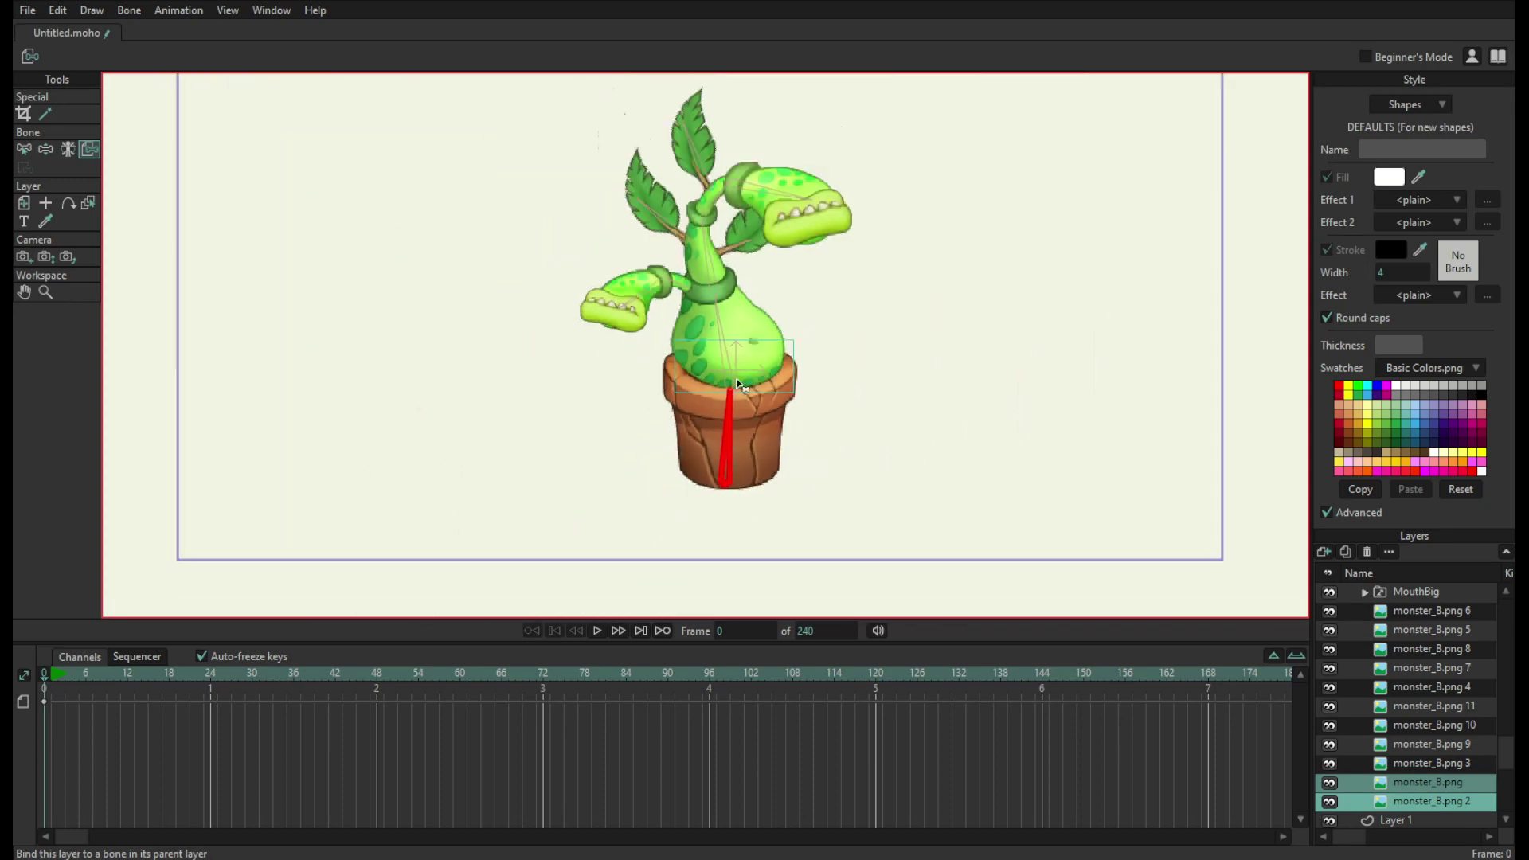
- Test how the bound parts of the Potbelly rig follow the bones using Manipulate Bones
{"action": "left_click_drag", "start_coordinate": [795, 357], "coordinate": [795, 454]}
{"action": "scroll", "coordinate": [795, 446], "scroll_direction": "up", "scroll_amount": 2}
{"action": "scroll", "coordinate": [1427, 630], "scroll_direction": "up", "scroll_amount": 2}
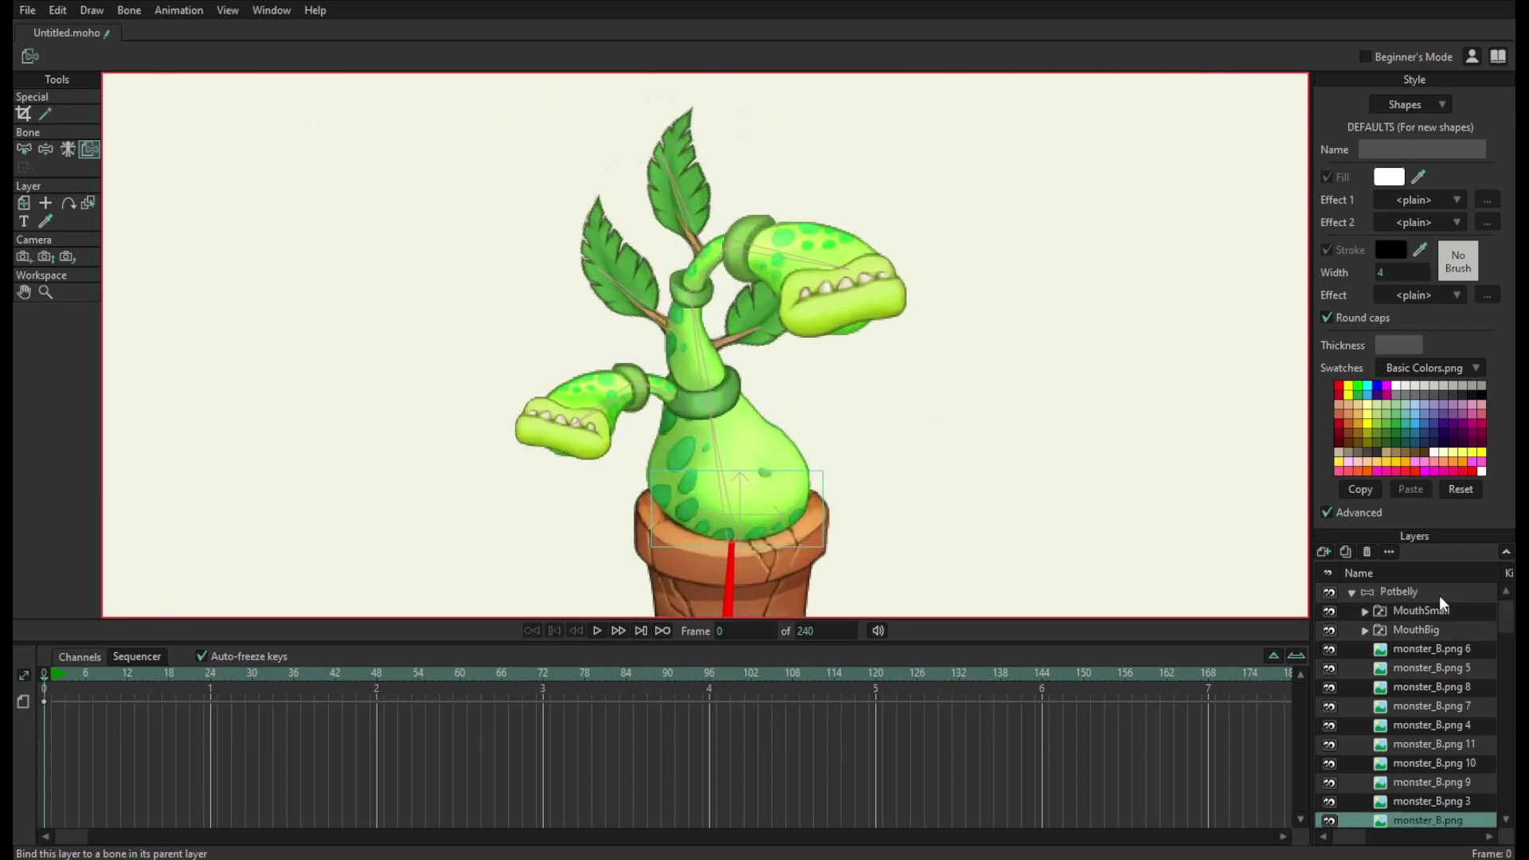
{"action": "left_click", "coordinate": [1440, 595]}
{"action": "left_click", "coordinate": [89, 114]}
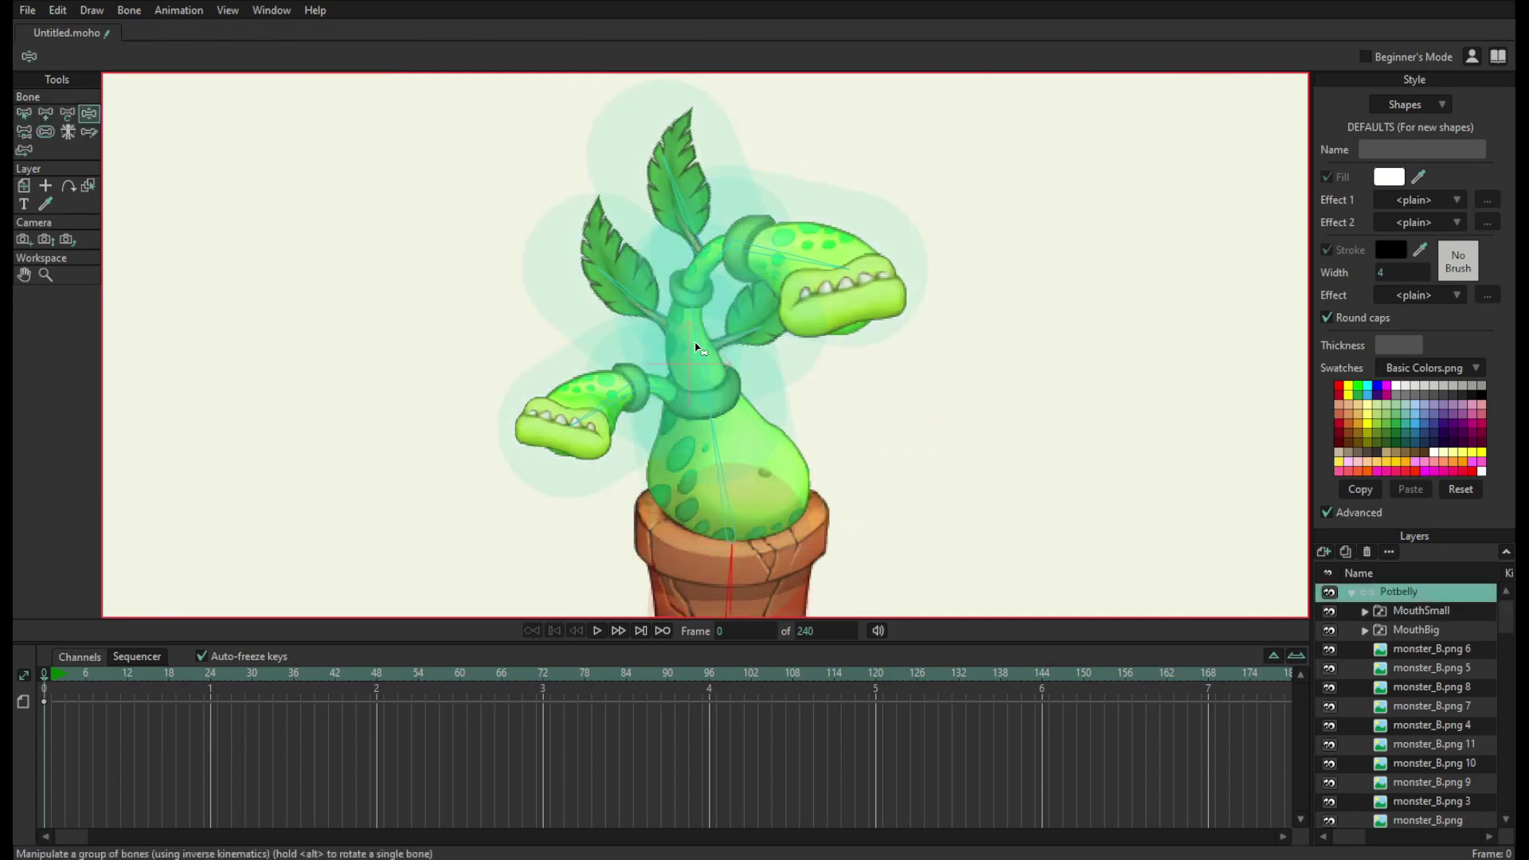
{"action": "left_click_drag", "start_coordinate": [695, 348], "coordinate": [900, 70]}
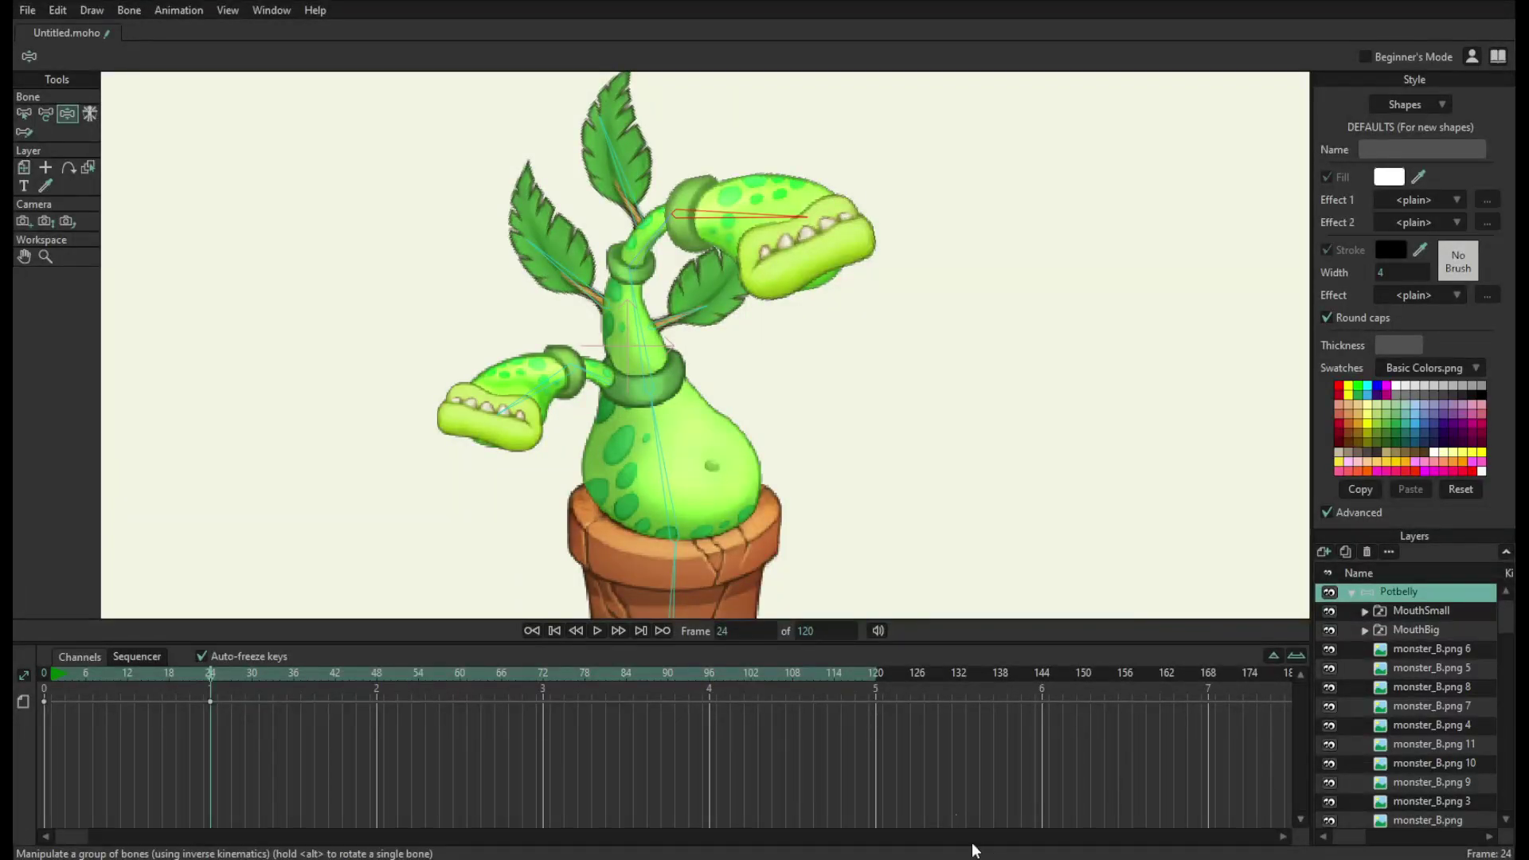
- Scrub the timeline to frame 120, then set the current frame to 45
{"action": "left_click_drag", "start_coordinate": [834, 672], "coordinate": [876, 693]}
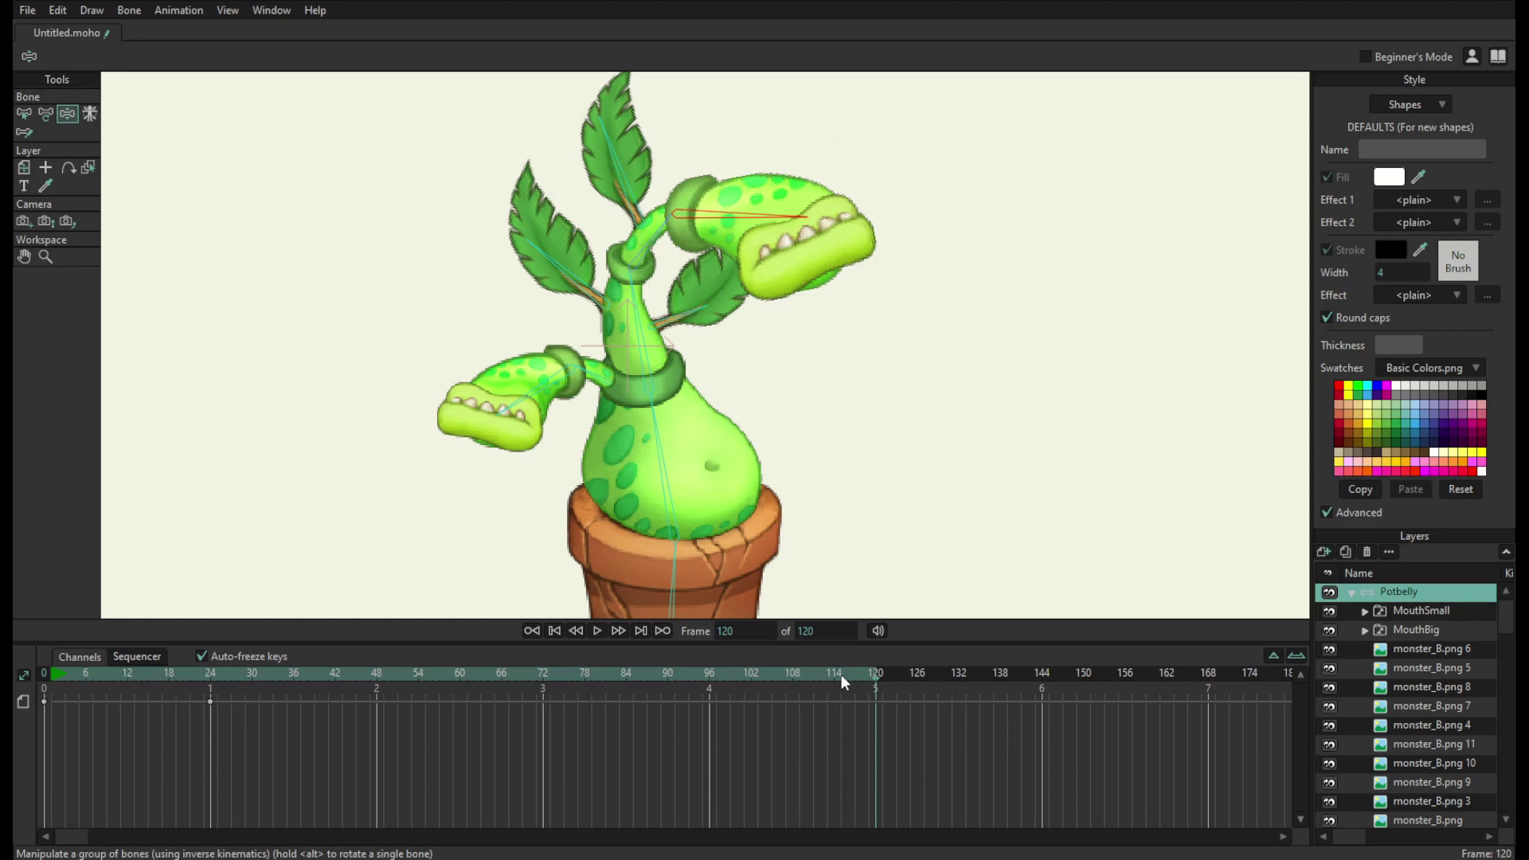
{"action": "left_click", "coordinate": [802, 631]}
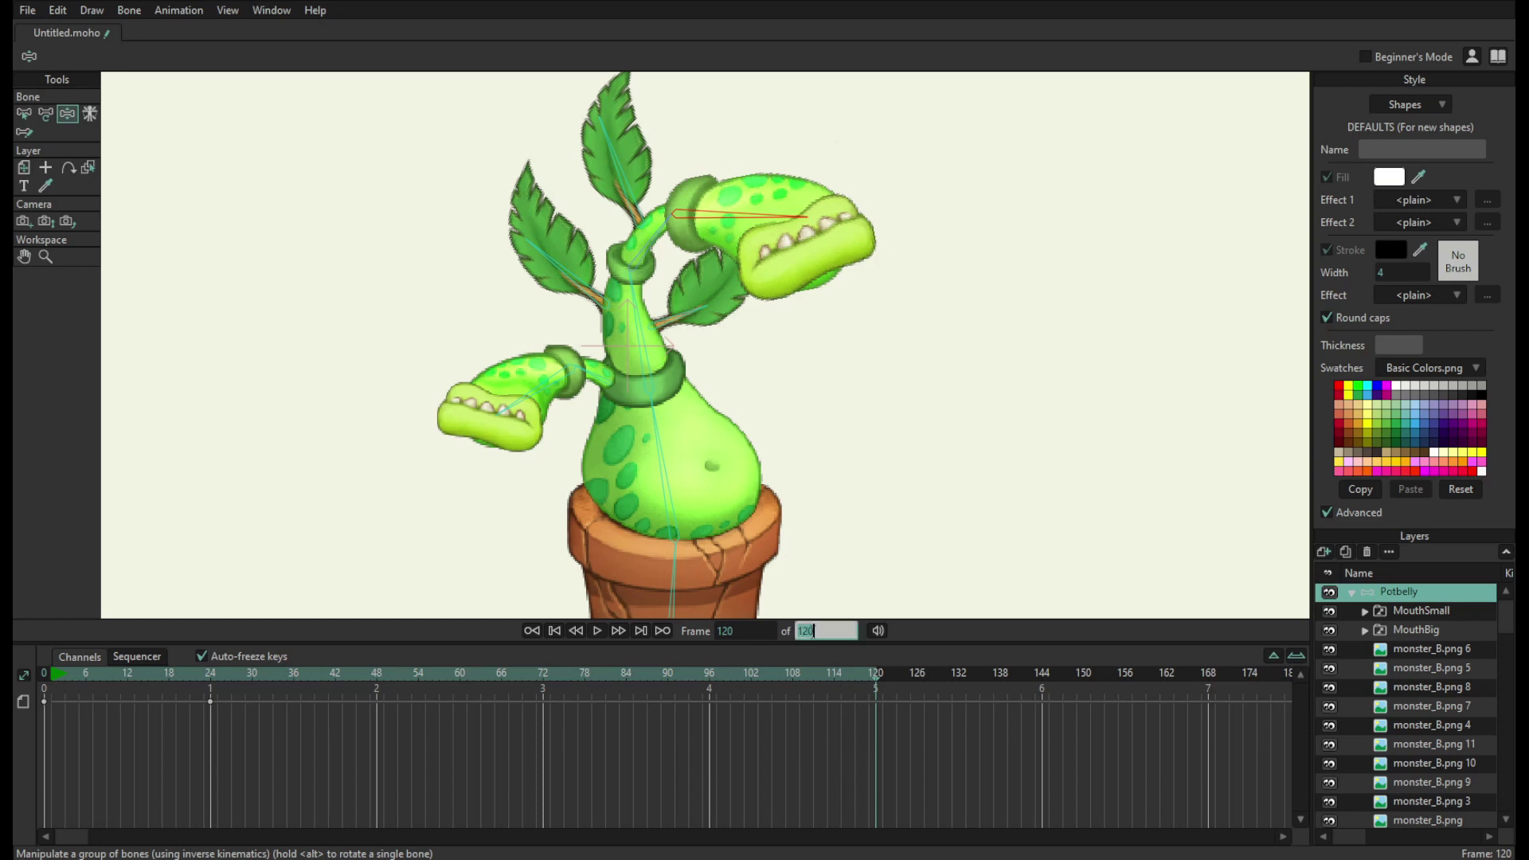
{"action": "left_click", "coordinate": [816, 630]}
{"action": "left_click", "coordinate": [739, 633]}
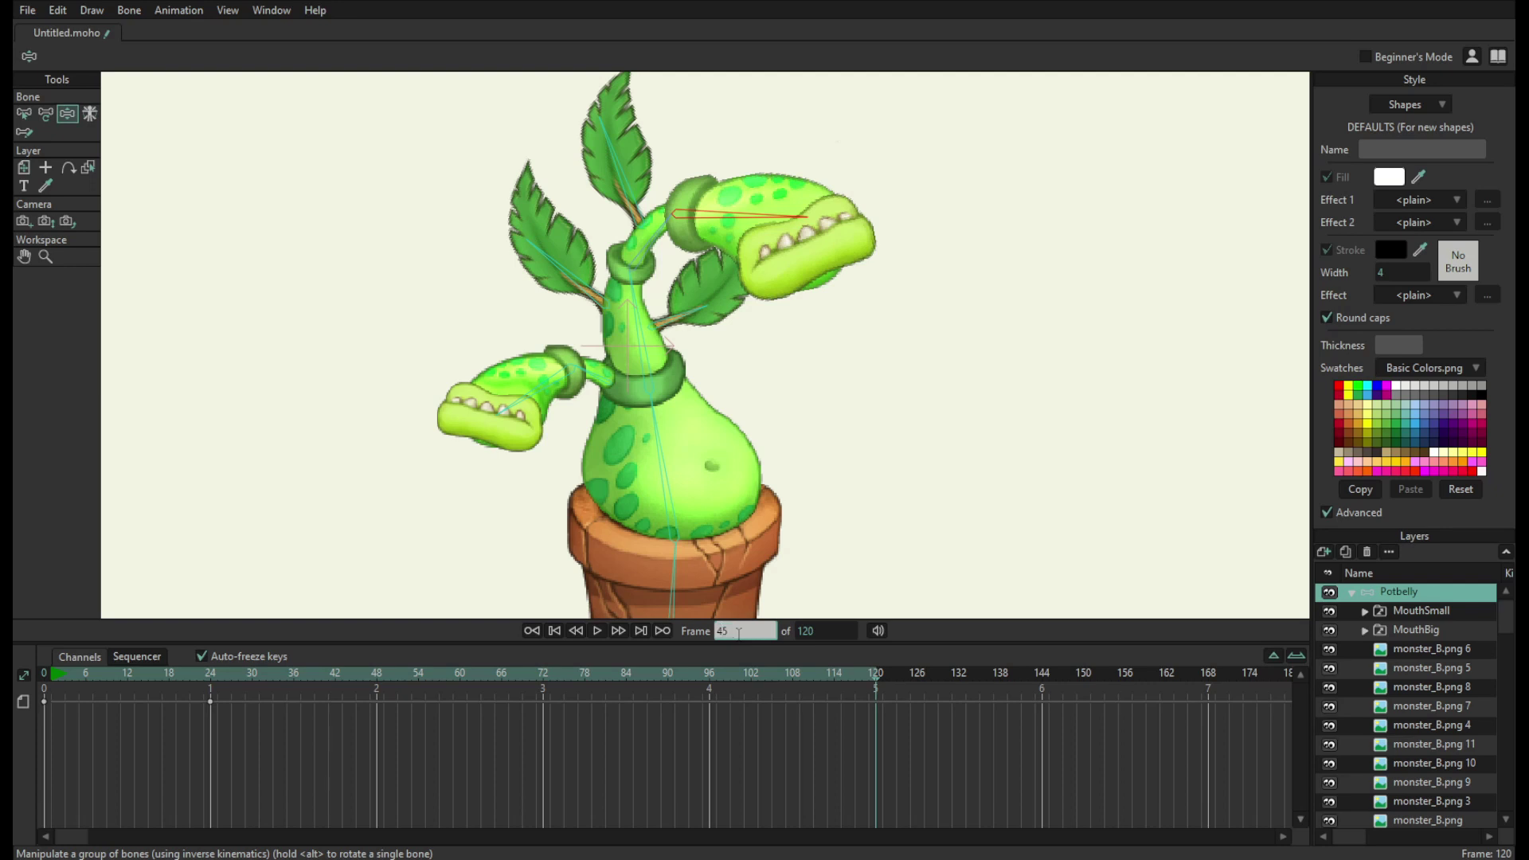
{"action": "key", "text": "Return"}
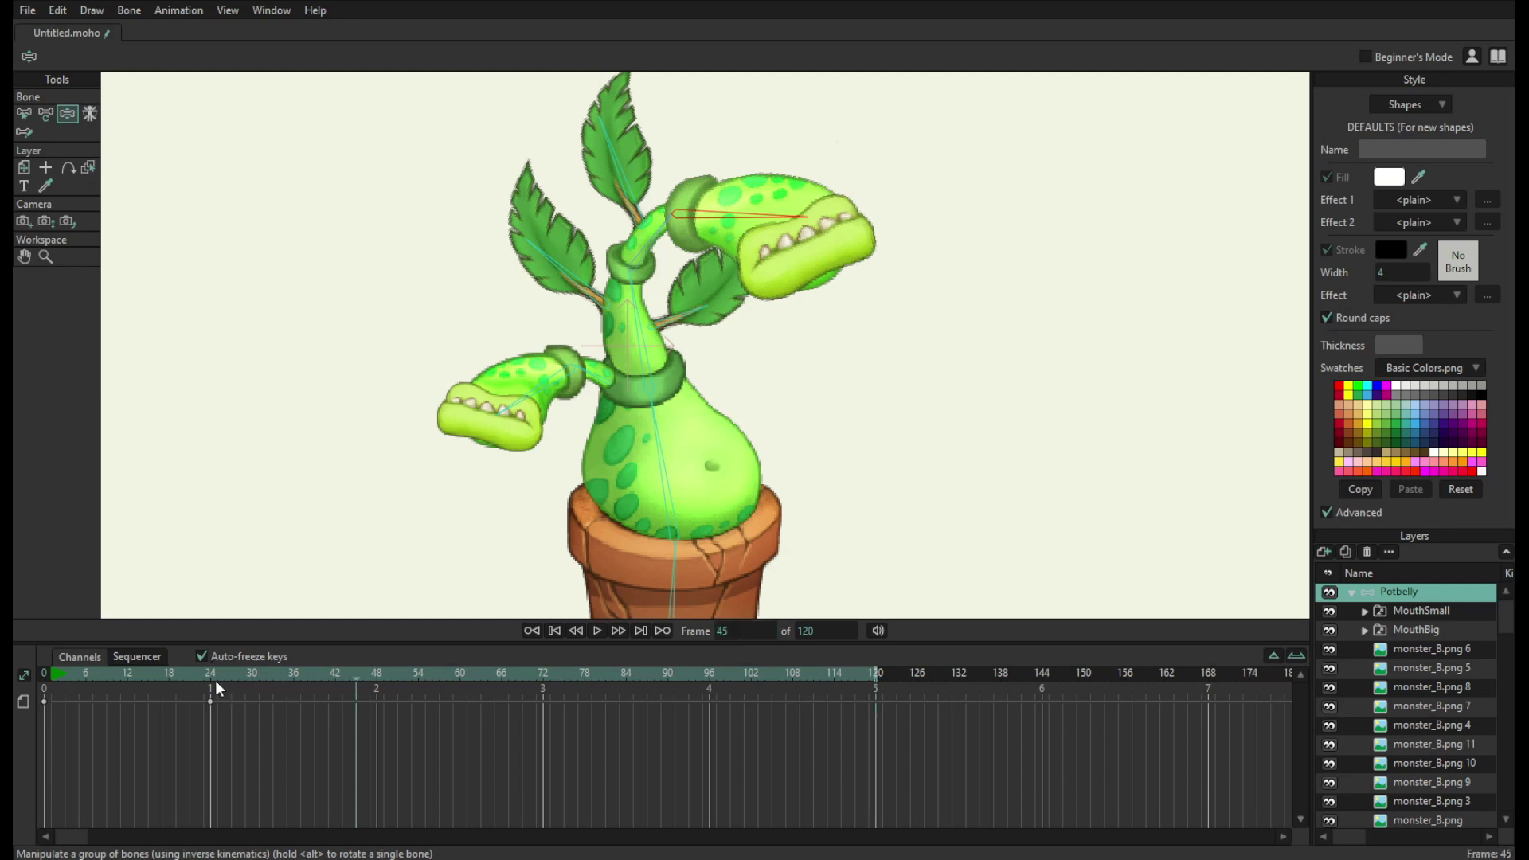
- Pose the plant at frame 24 by rotating the belly and stem bones and tilting the small head upward
{"action": "mouse_move", "coordinate": [215, 688]}
{"action": "left_mouse_down"}
{"action": "mouse_move", "coordinate": [155, 693]}
{"action": "mouse_move", "coordinate": [61, 667]}
{"action": "mouse_move", "coordinate": [209, 677]}
{"action": "left_mouse_up"}
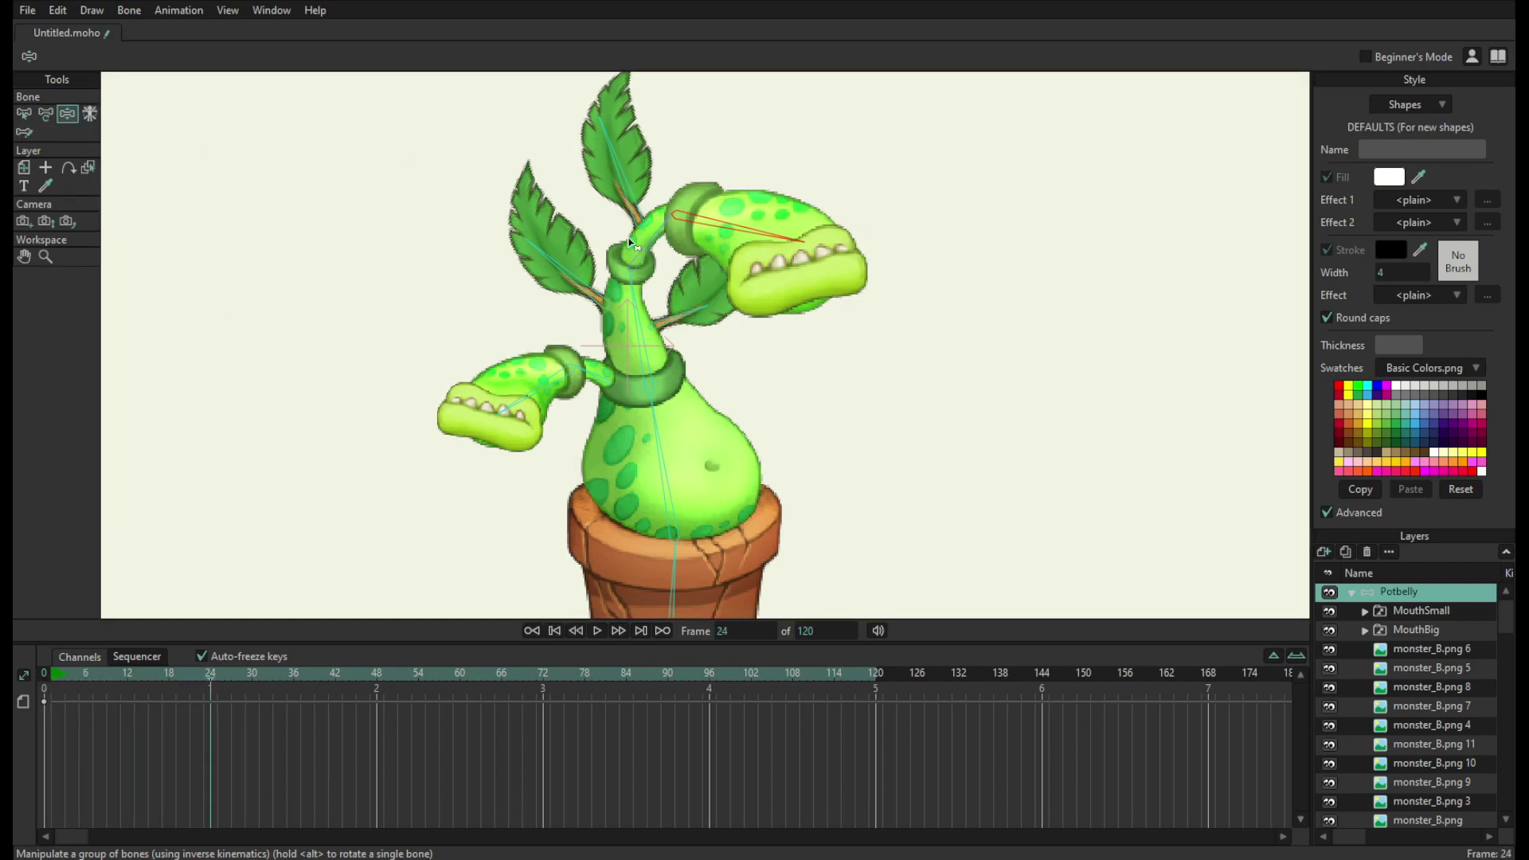
{"action": "scroll", "coordinate": [637, 267], "scroll_direction": "up", "scroll_amount": 2}
{"action": "left_click_drag", "start_coordinate": [635, 334], "coordinate": [670, 333]}
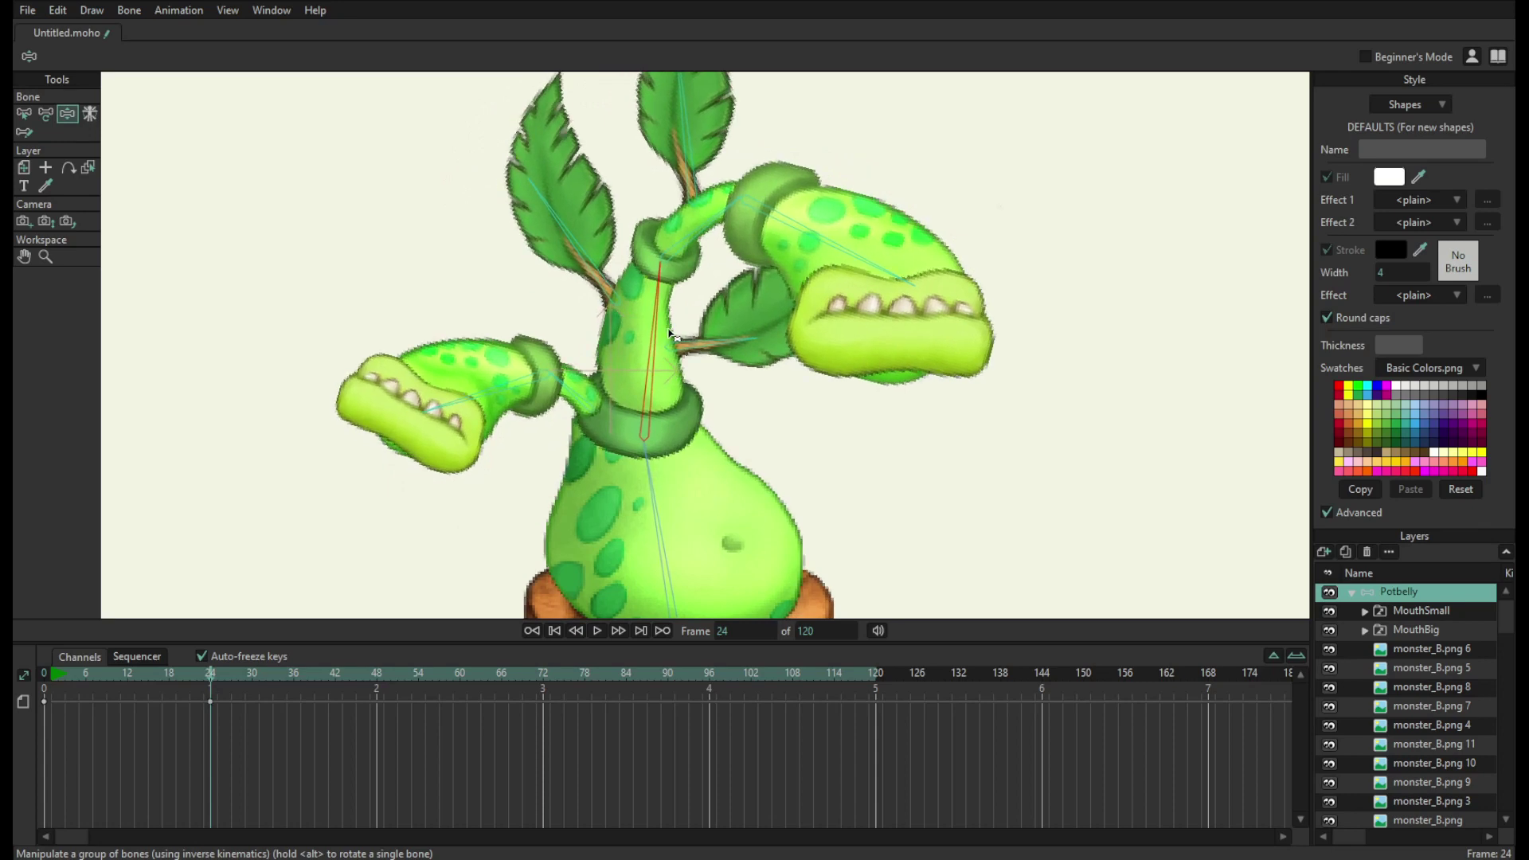
{"action": "left_click_drag", "start_coordinate": [649, 470], "coordinate": [653, 375]}
{"action": "left_click_drag", "start_coordinate": [663, 489], "coordinate": [638, 485]}
{"action": "left_click", "coordinate": [633, 344]}
{"action": "left_click_drag", "start_coordinate": [634, 345], "coordinate": [644, 261]}
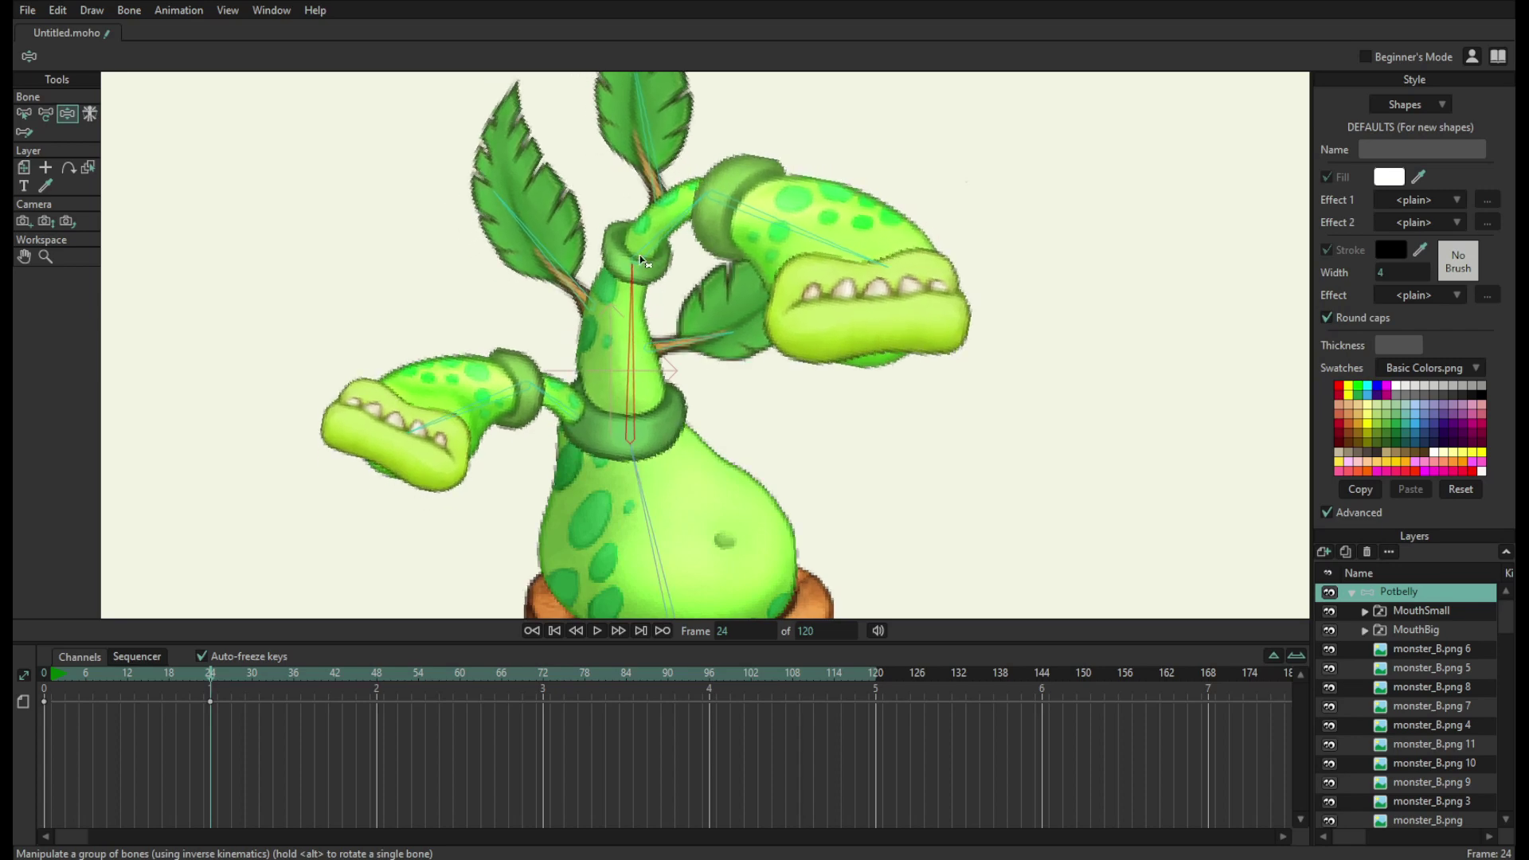
{"action": "left_click_drag", "start_coordinate": [491, 407], "coordinate": [482, 344]}
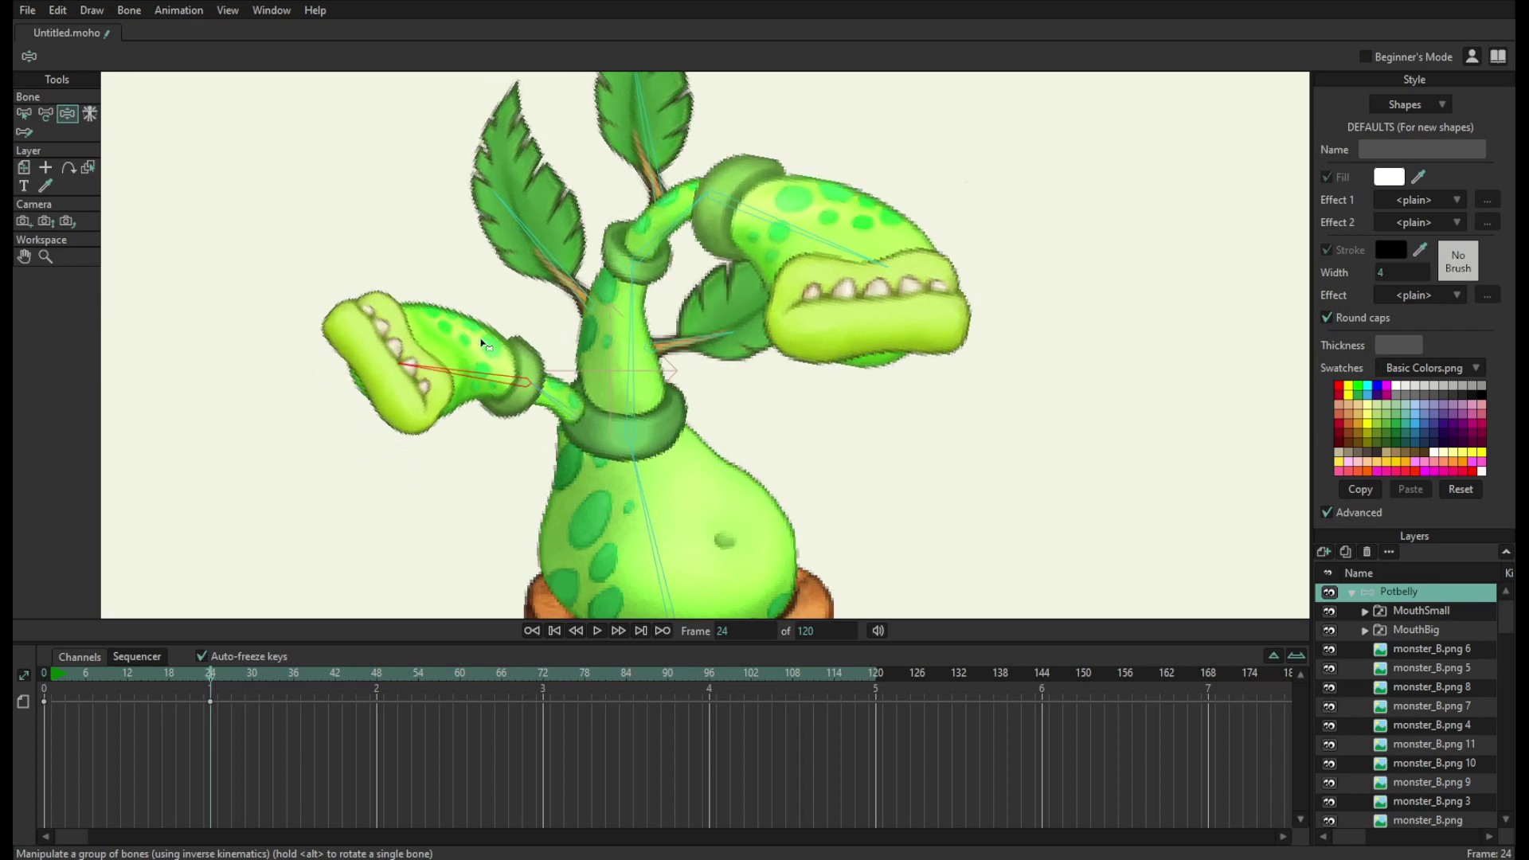
{"action": "scroll", "coordinate": [303, 495], "scroll_direction": "down", "scroll_amount": 4}
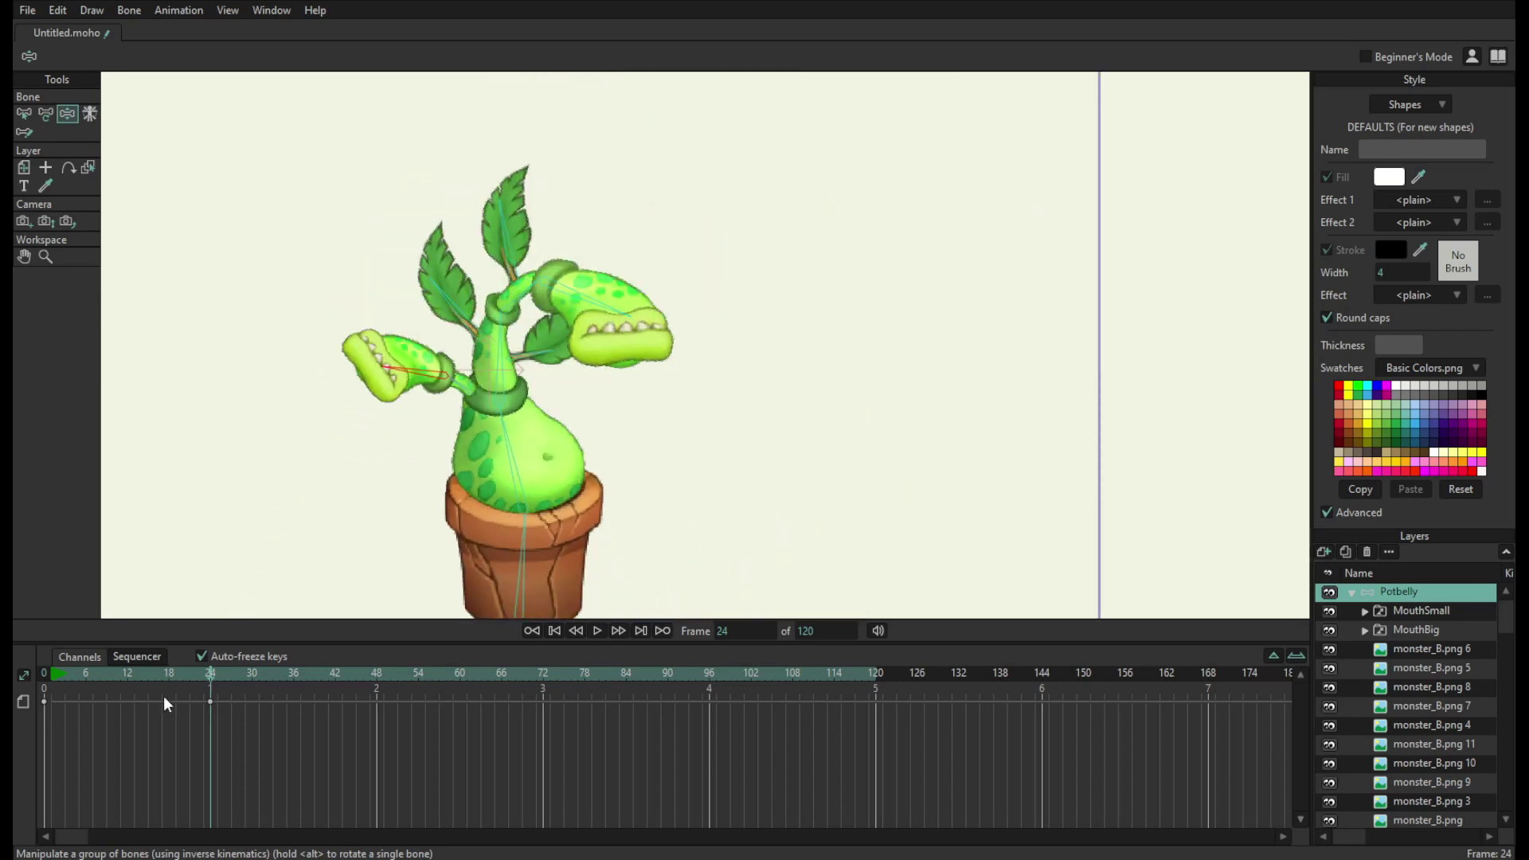
- Return to frame 0 and play back the pose animation from the start
{"action": "left_click_drag", "start_coordinate": [83, 670], "coordinate": [43, 670]}
{"action": "scroll", "coordinate": [398, 417], "scroll_direction": "down", "scroll_amount": 5}
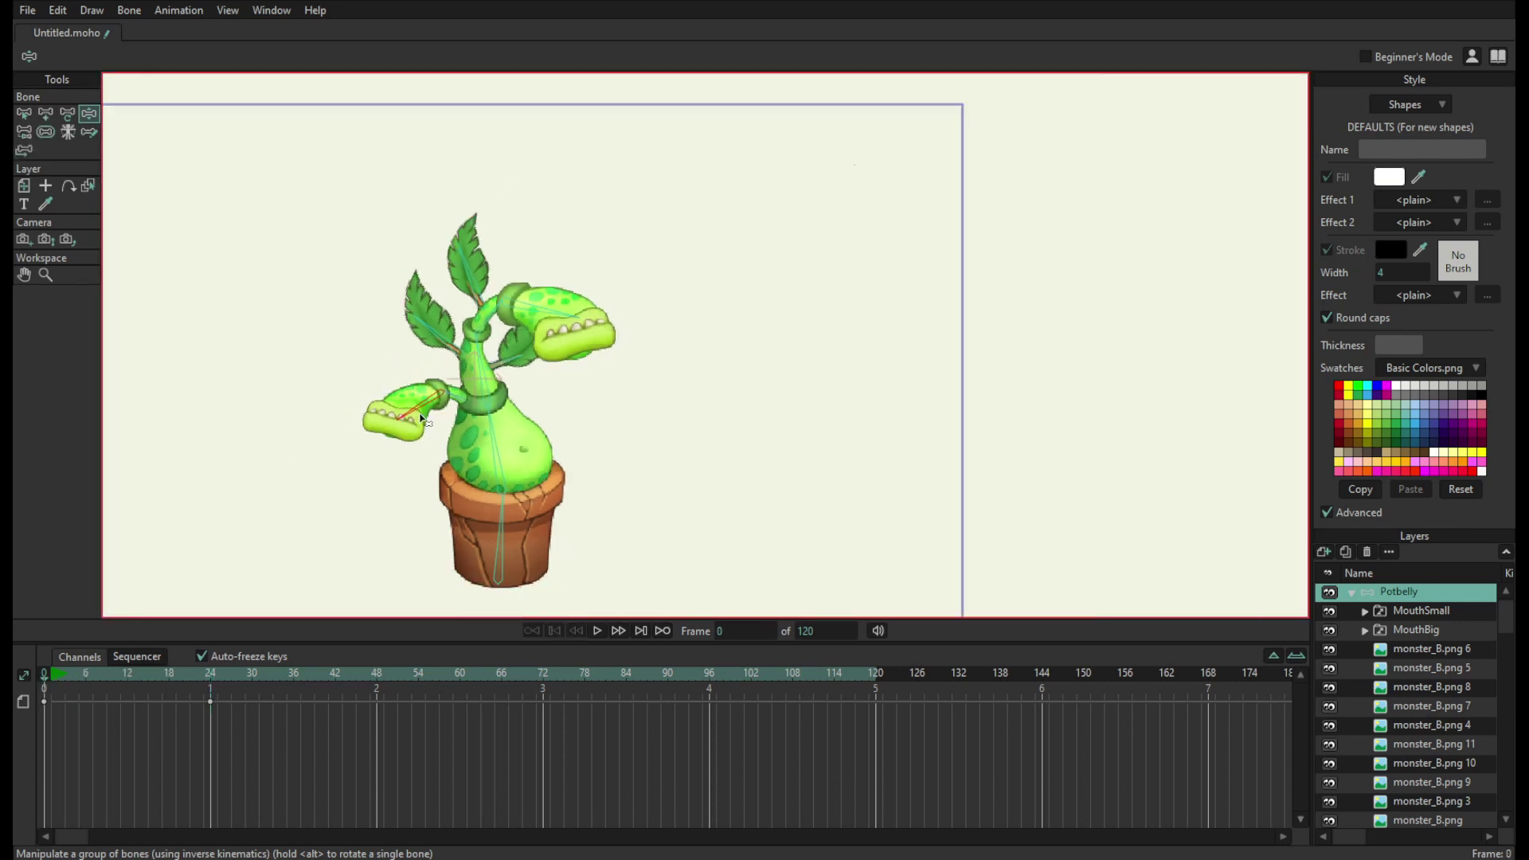
{"action": "left_click_drag", "start_coordinate": [403, 394], "coordinate": [523, 328]}
{"action": "scroll", "coordinate": [534, 375], "scroll_direction": "up", "scroll_amount": 4}
{"action": "key", "text": "space"}
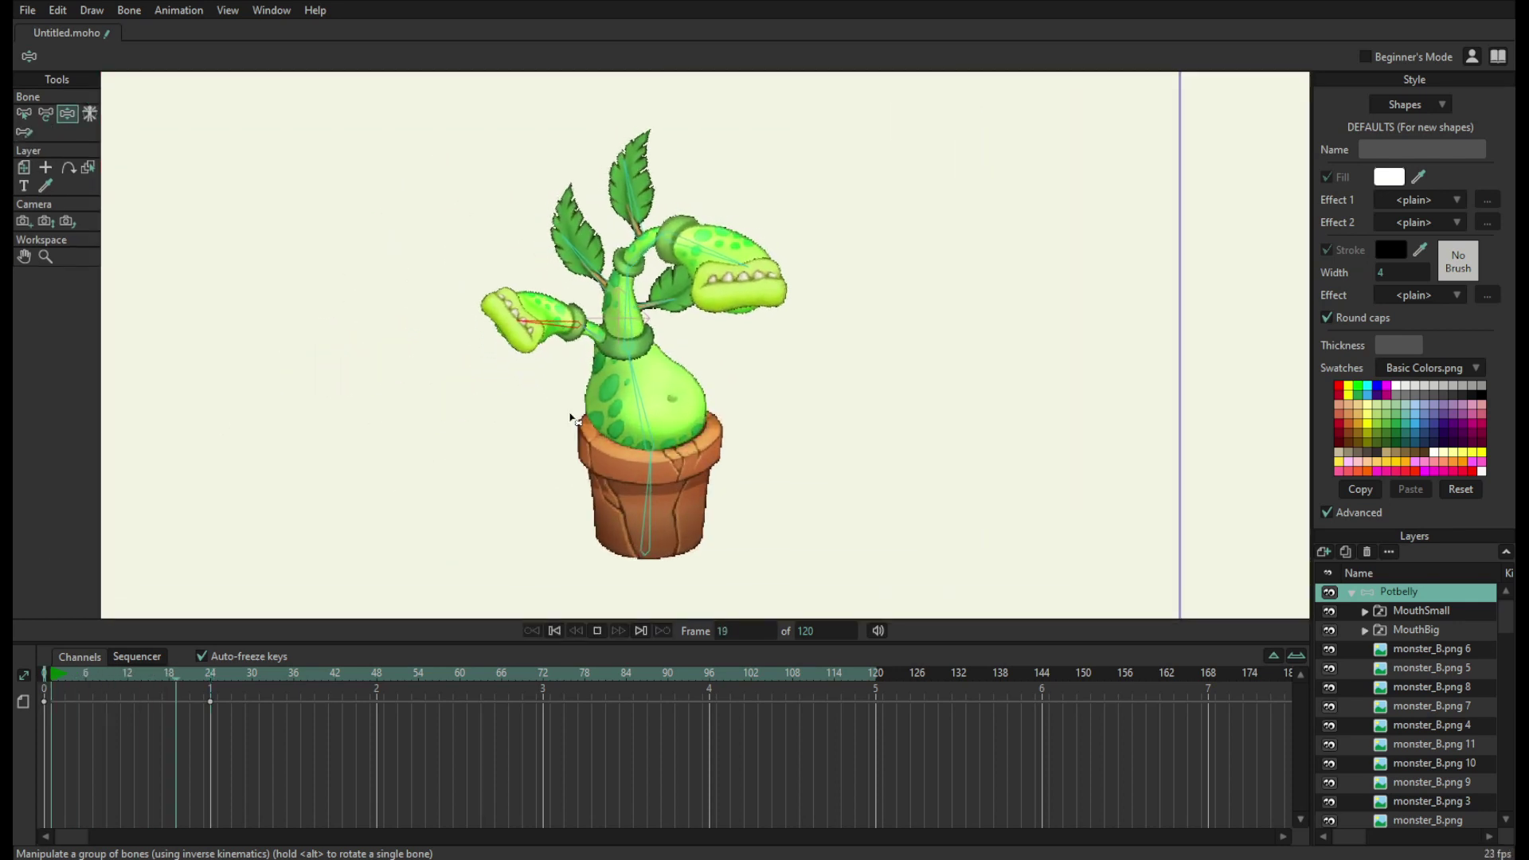
{"action": "left_click_drag", "start_coordinate": [88, 674], "coordinate": [38, 672]}
{"action": "key", "text": "space"}
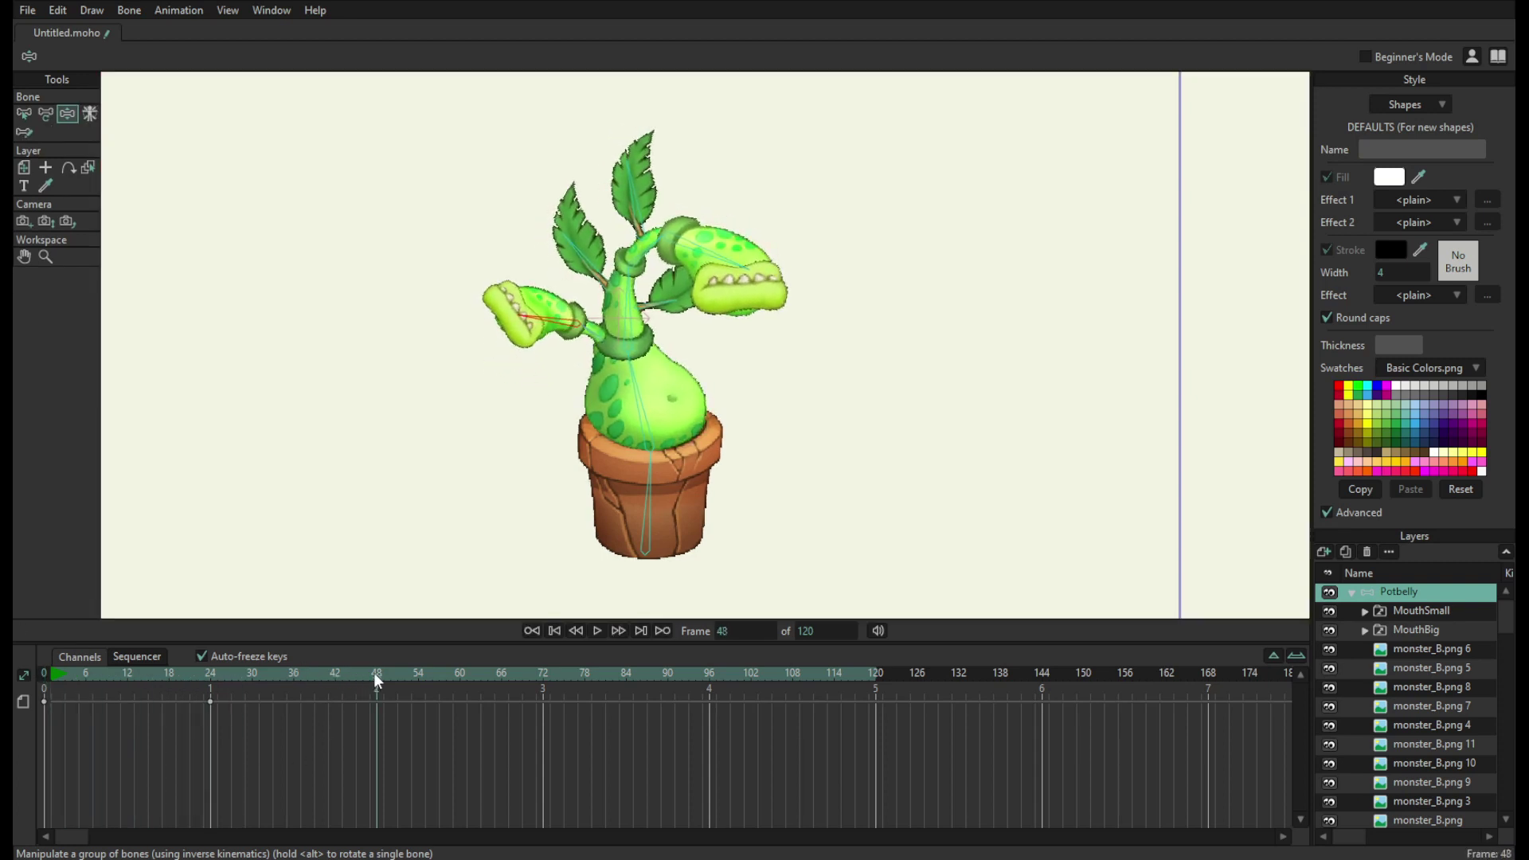
- Pose the plant at frame 48 by leaning the stem bone left and tilting the big head upward, then play back the motion
{"action": "key", "text": "space"}
{"action": "left_click_drag", "start_coordinate": [627, 305], "coordinate": [614, 318]}
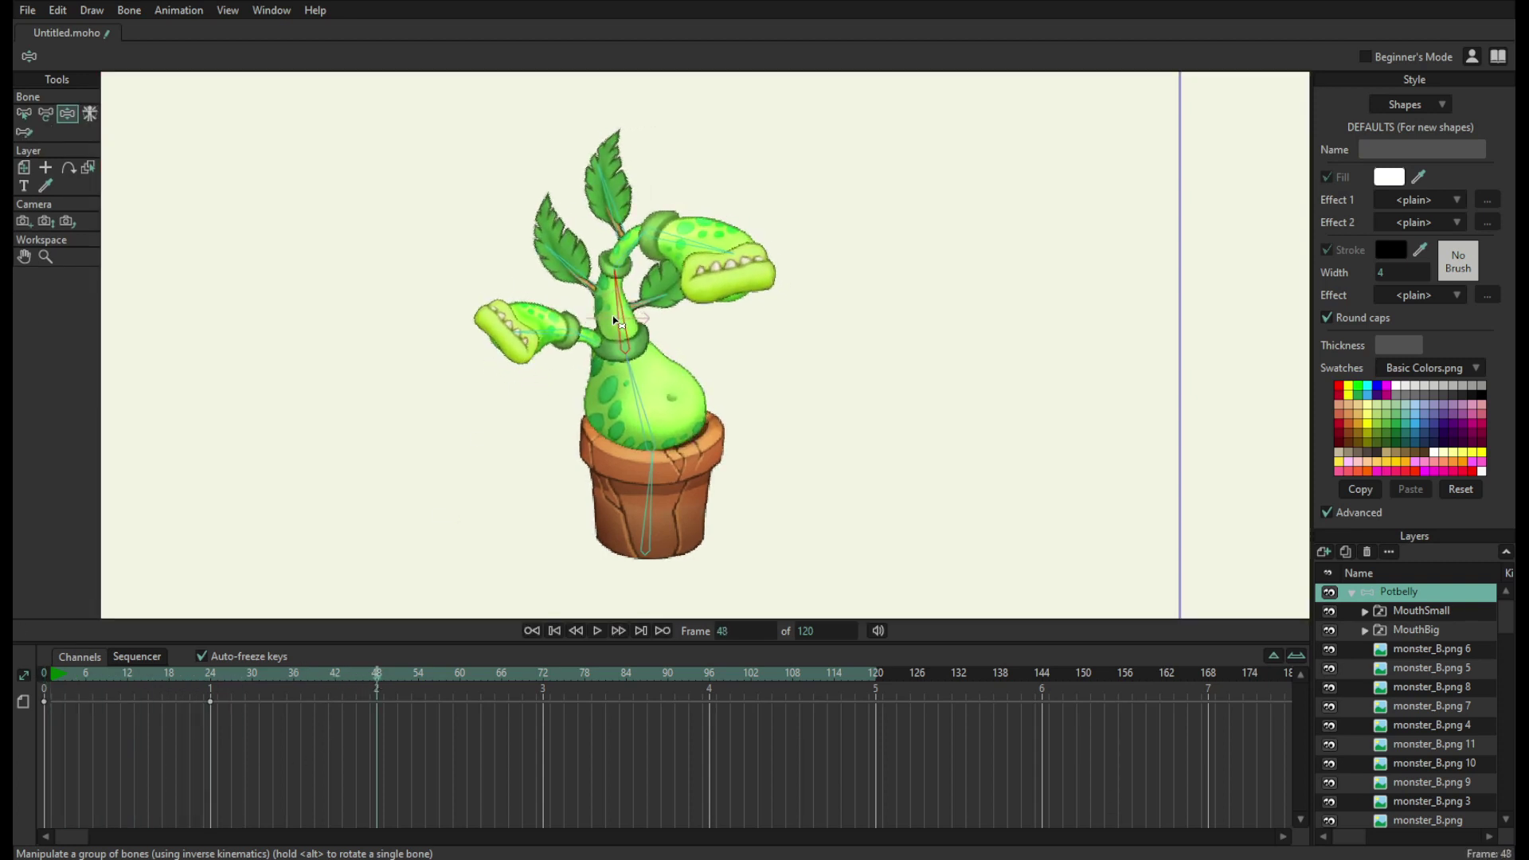
{"action": "left_click_drag", "start_coordinate": [691, 239], "coordinate": [695, 215]}
{"action": "left_click", "coordinate": [193, 677]}
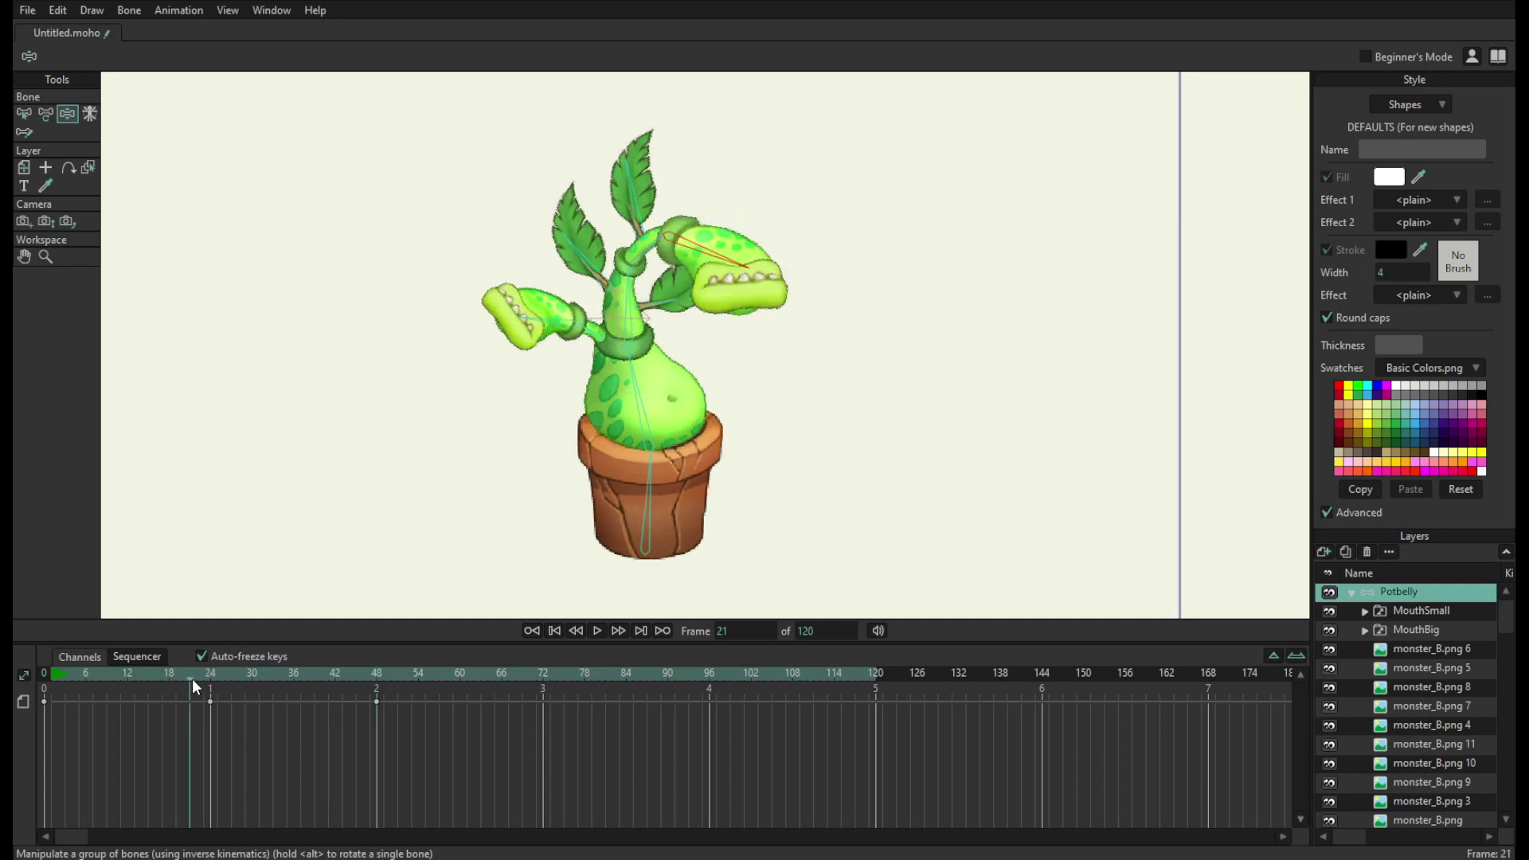
{"action": "key", "text": "space"}
{"action": "key", "text": "space"}
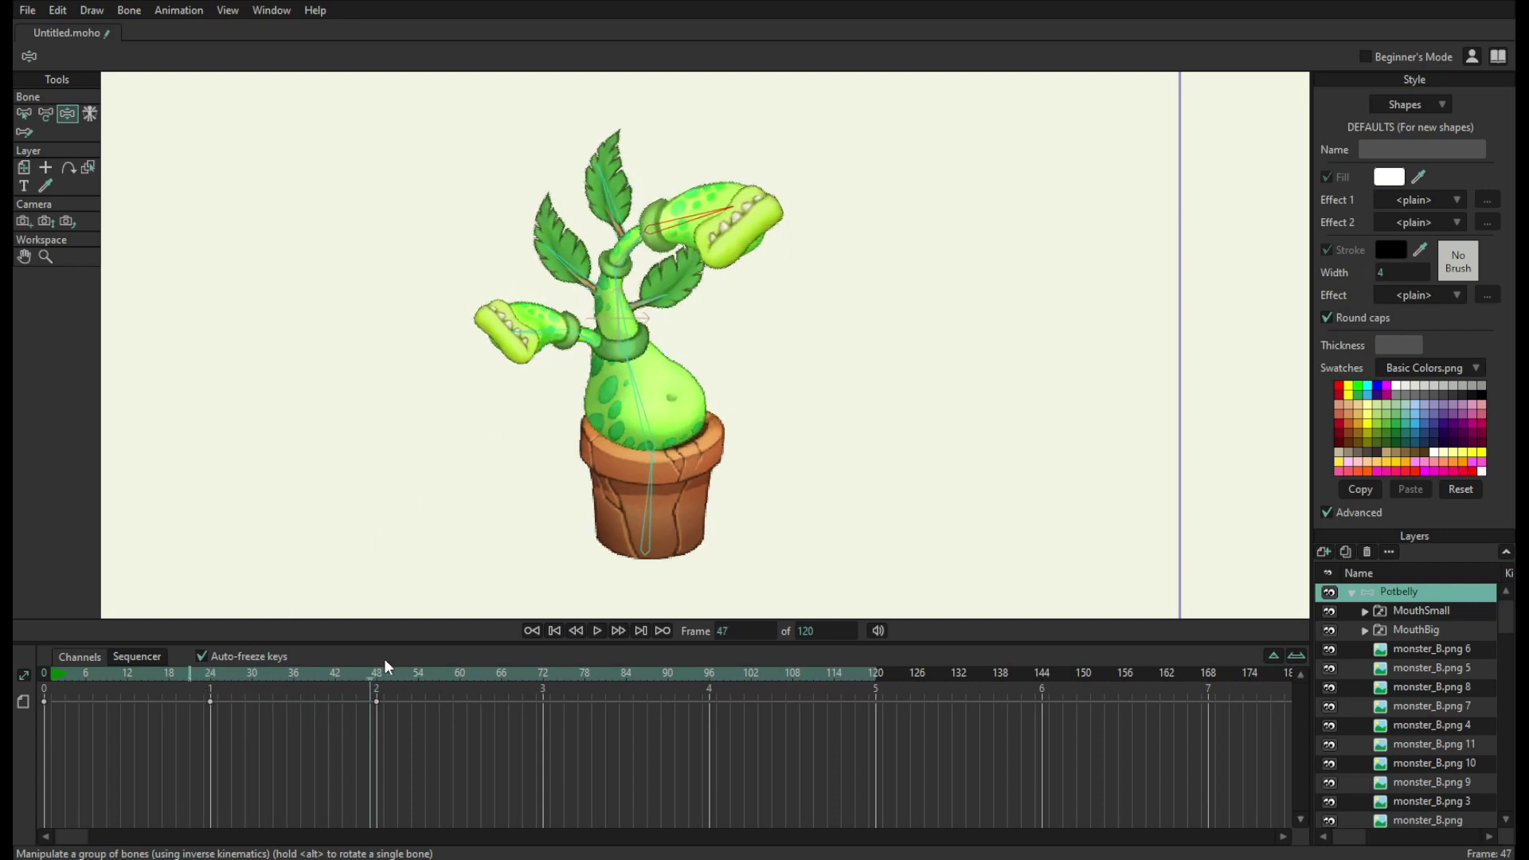
- Pose the plant at frame 72 by bending the stem bones right with the big head lowered, undo the stray change, and play it back
{"action": "left_click", "coordinate": [541, 673]}
{"action": "left_click_drag", "start_coordinate": [634, 374], "coordinate": [697, 248]}
{"action": "scroll", "coordinate": [635, 271], "scroll_direction": "up", "scroll_amount": 3}
{"action": "key", "text": "ctrl+z"}
{"action": "key", "text": "space"}
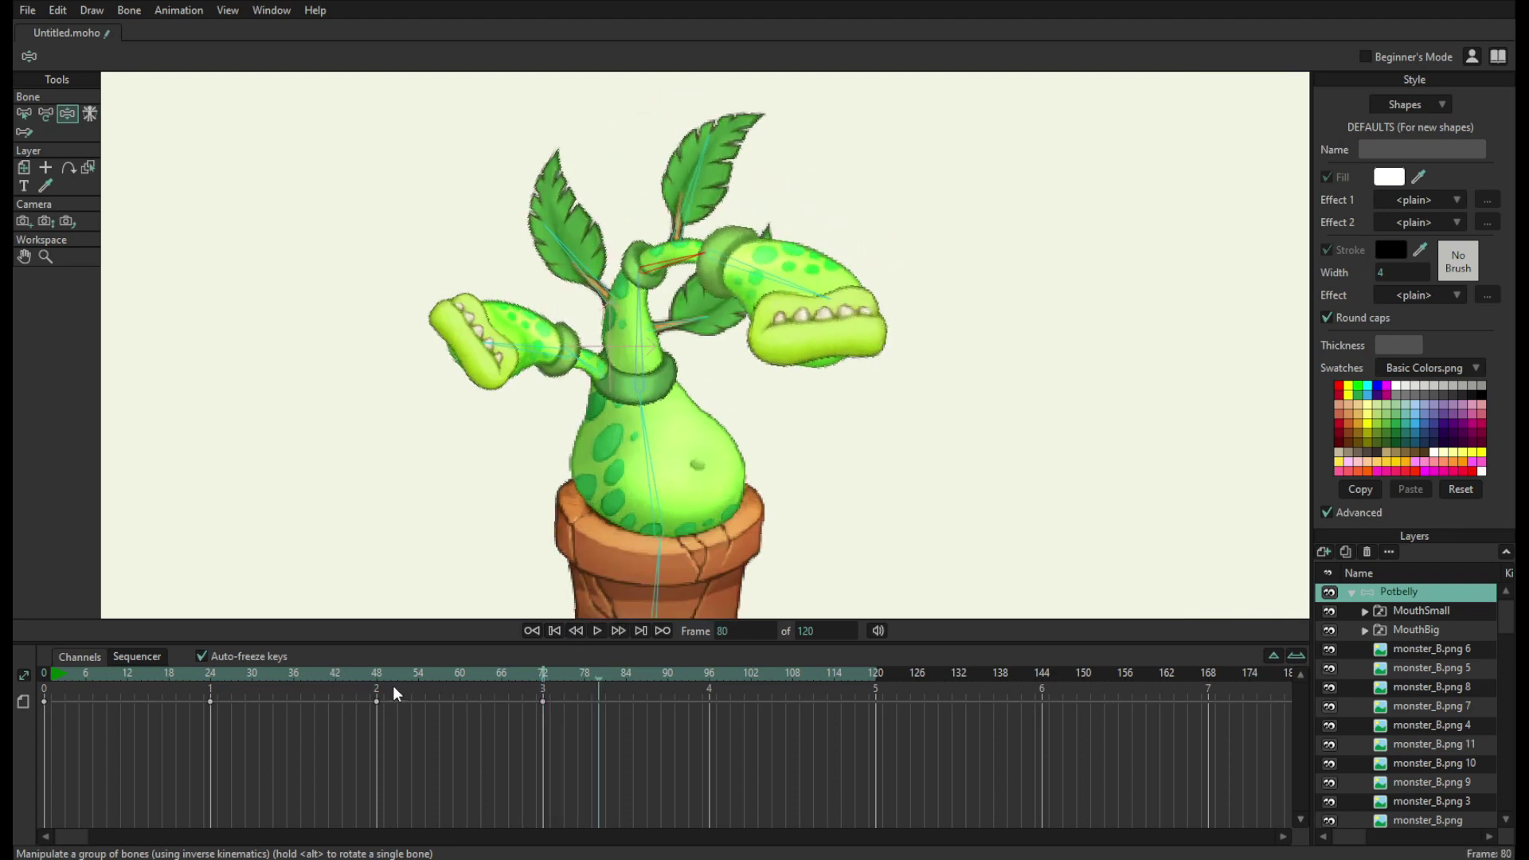
{"action": "left_click", "coordinate": [374, 671]}
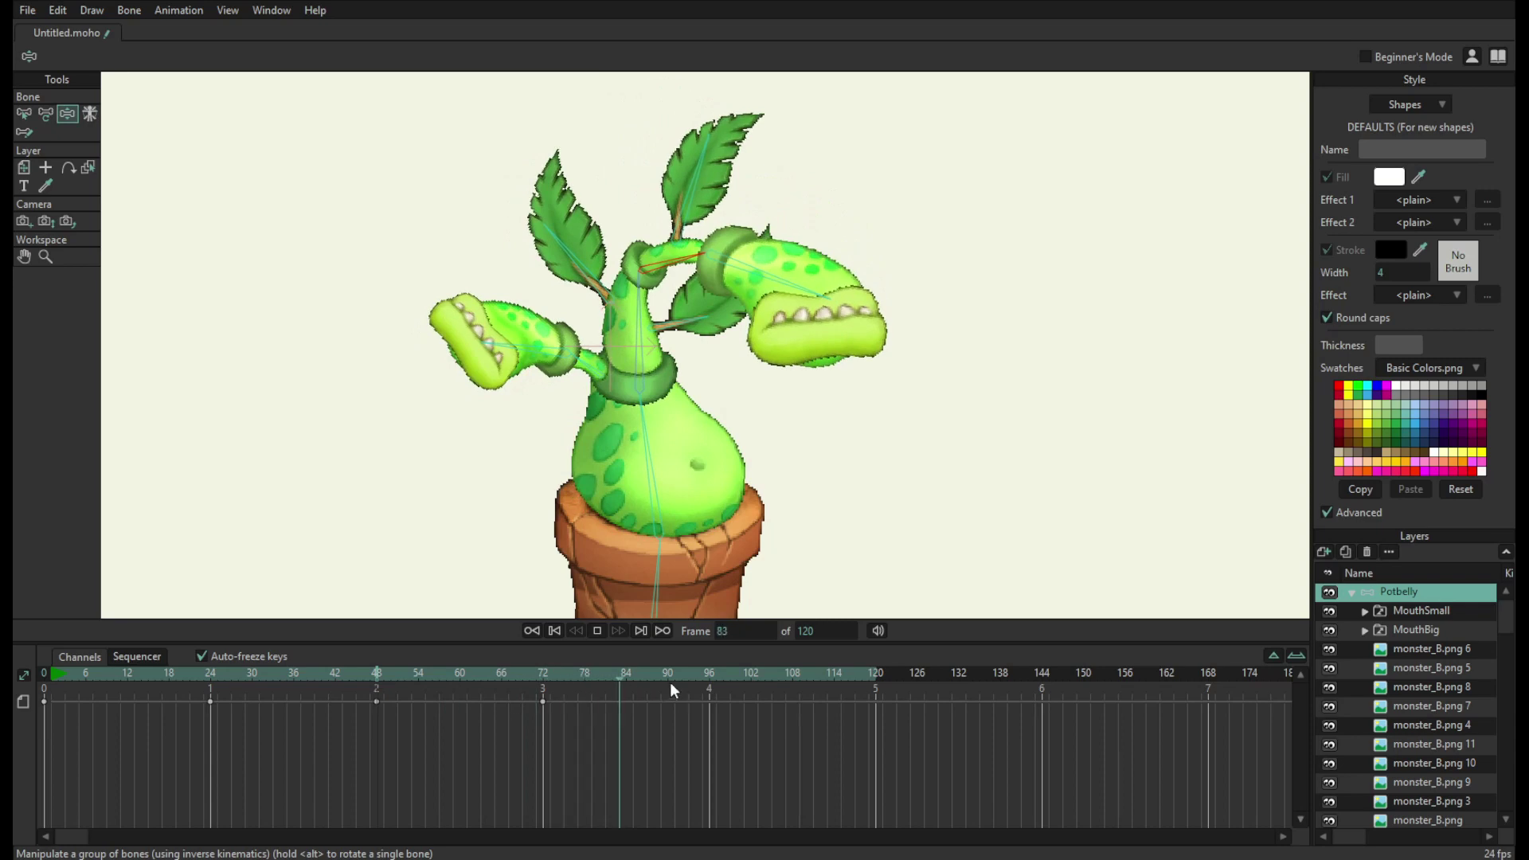
- Pose the plant at frame 96 by rotating the small head and the big head downward, then play back the result
{"action": "left_click", "coordinate": [711, 683]}
{"action": "left_click_drag", "start_coordinate": [530, 342], "coordinate": [558, 388]}
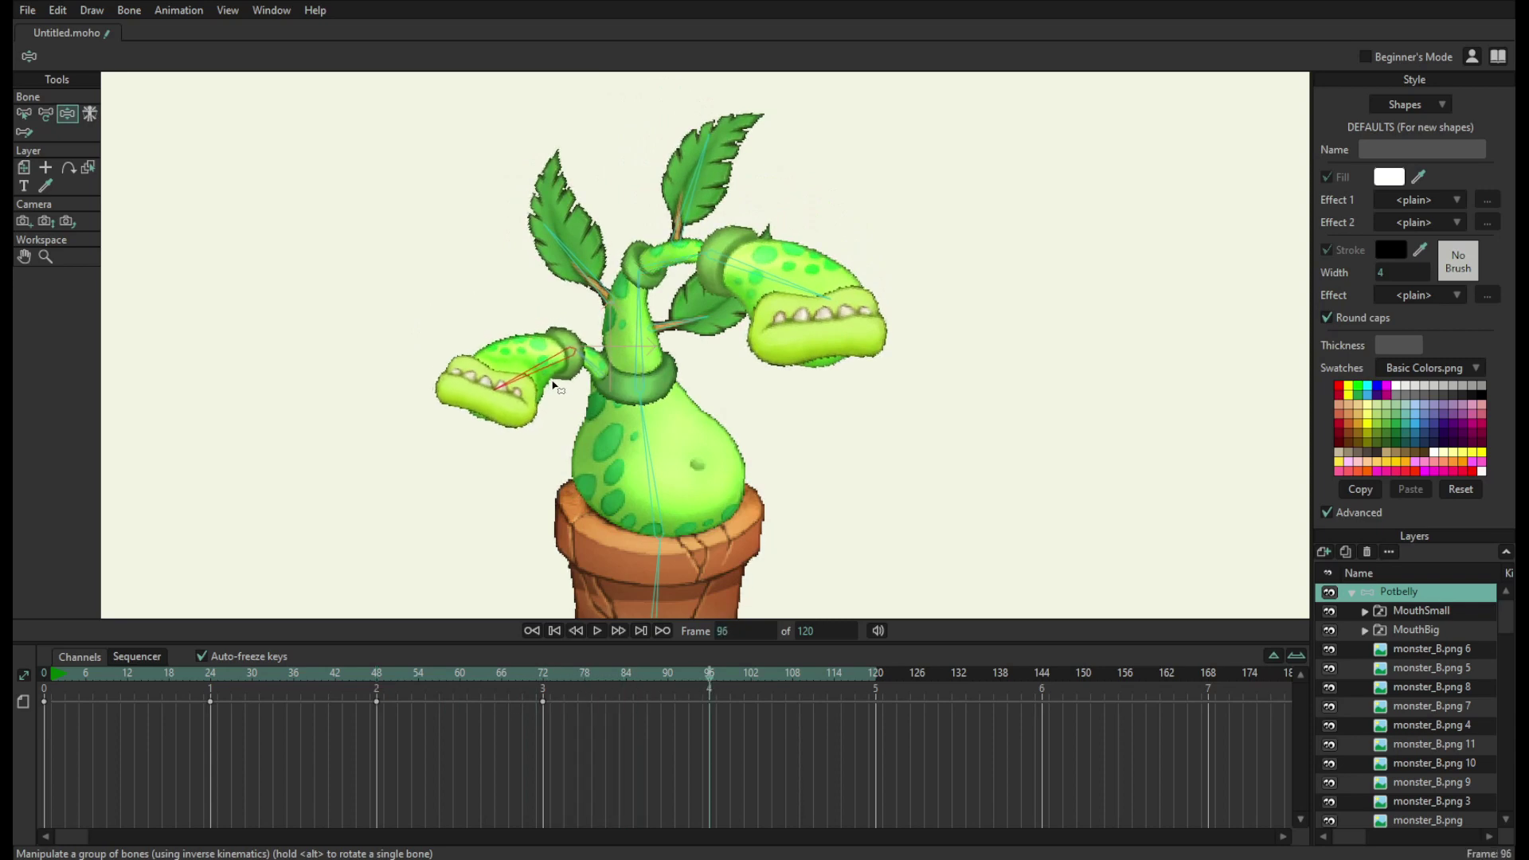
{"action": "left_click_drag", "start_coordinate": [758, 269], "coordinate": [753, 287]}
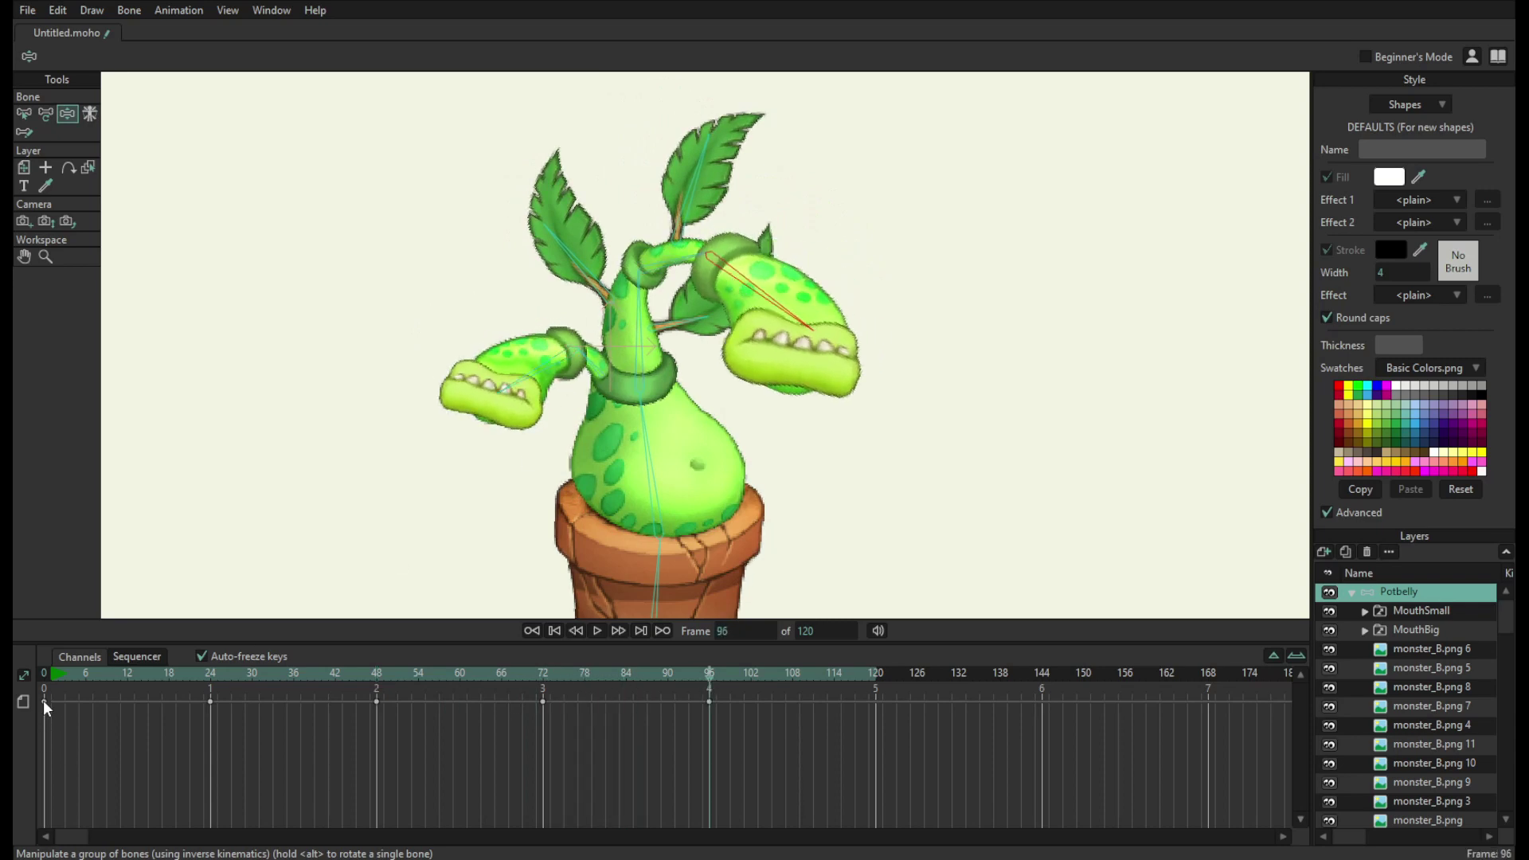
{"action": "key", "text": "space"}
- Paste the starting pose keyframe at frame 120 to close the loop, then play back the animation
{"action": "left_click_drag", "start_coordinate": [827, 672], "coordinate": [18, 653]}
{"action": "key", "text": "ctrl+v"}
{"action": "key", "text": "space"}
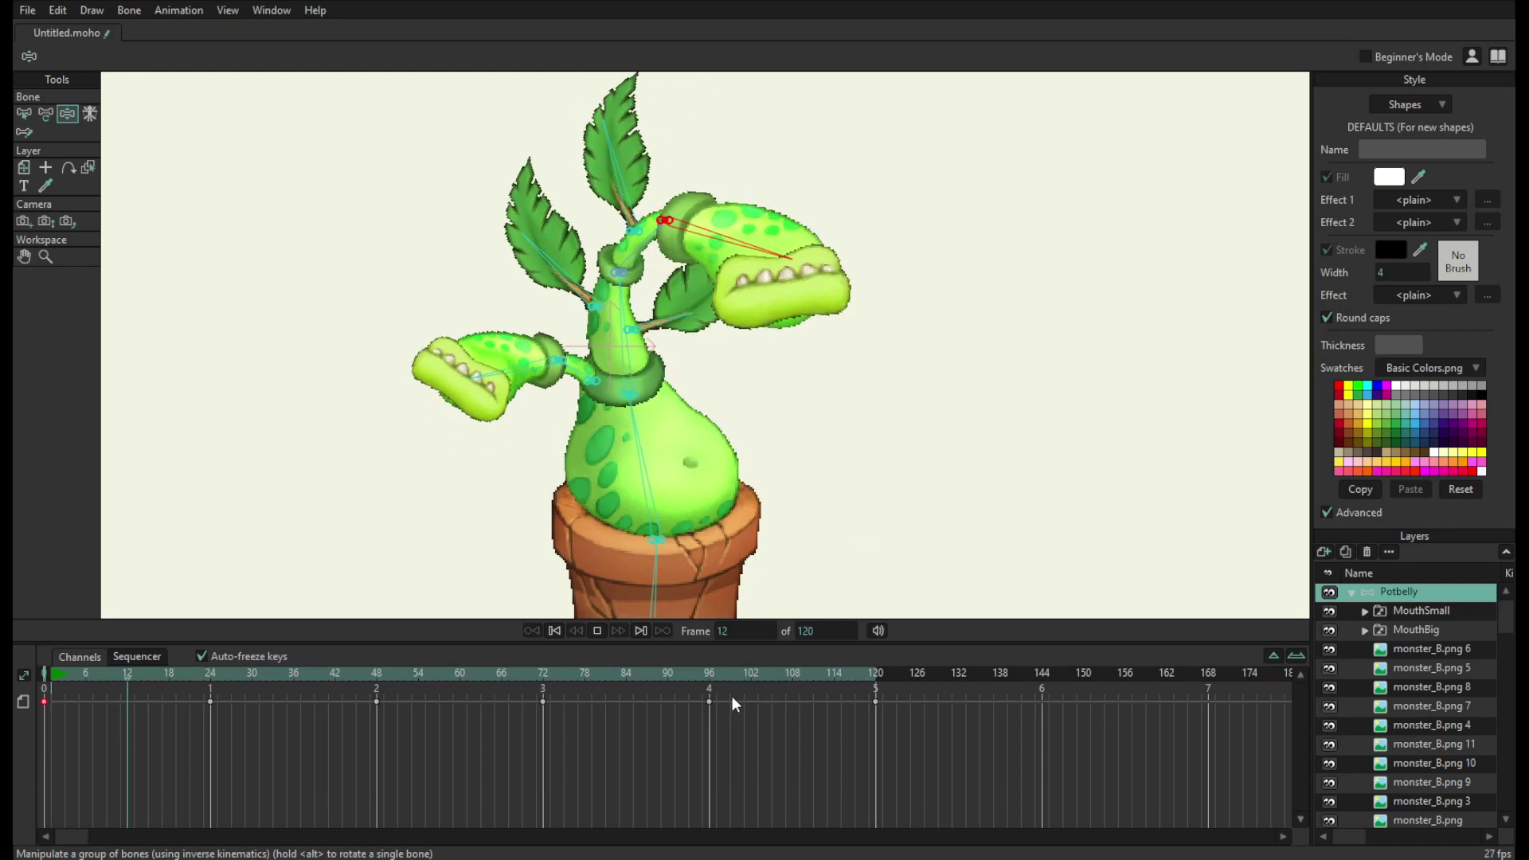
{"action": "key", "text": "space"}
- At frame 96, rotate the upper stem bone slightly upward to raise the big head
{"action": "left_click", "coordinate": [706, 679]}
{"action": "left_click", "coordinate": [714, 687]}
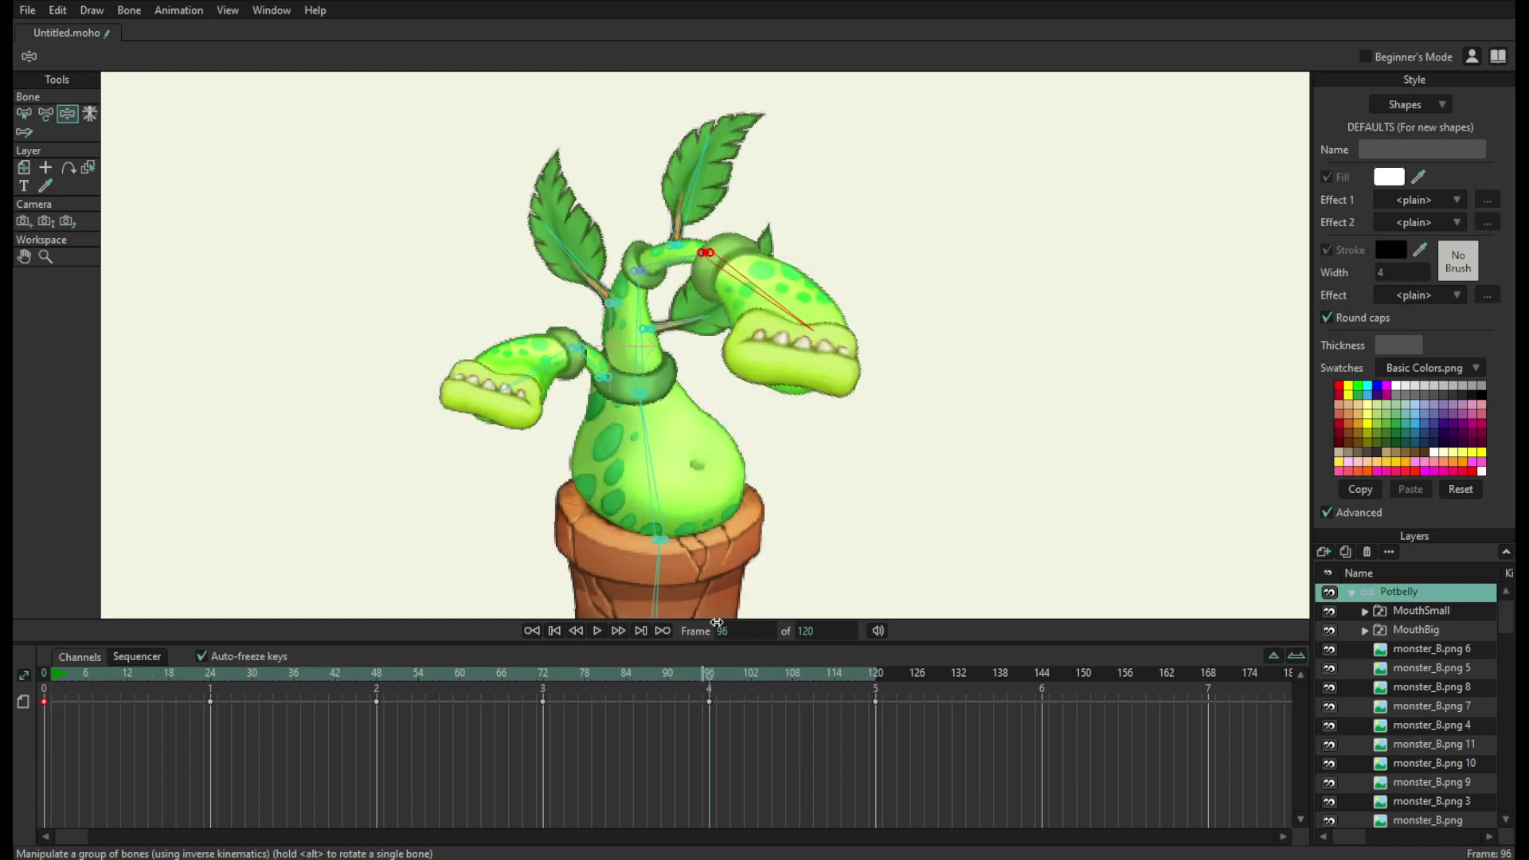
{"action": "left_click_drag", "start_coordinate": [670, 263], "coordinate": [668, 253]}
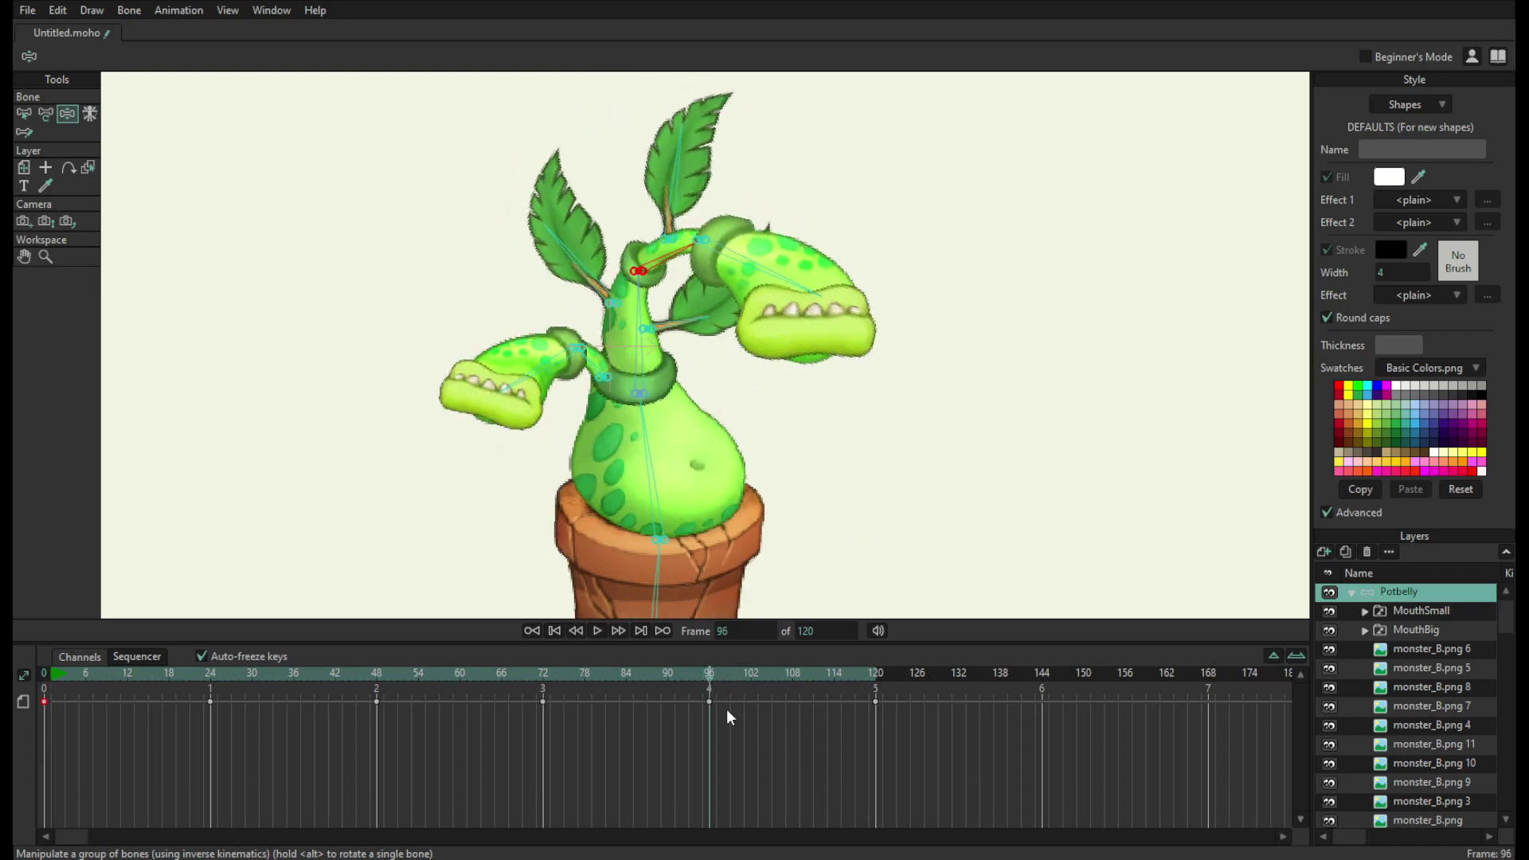
- Key an adjustment of the upper stem bone at frame 108, then play back the animation from different view distances
{"action": "left_click", "coordinate": [794, 676]}
{"action": "scroll", "coordinate": [748, 362], "scroll_direction": "up", "scroll_amount": 2}
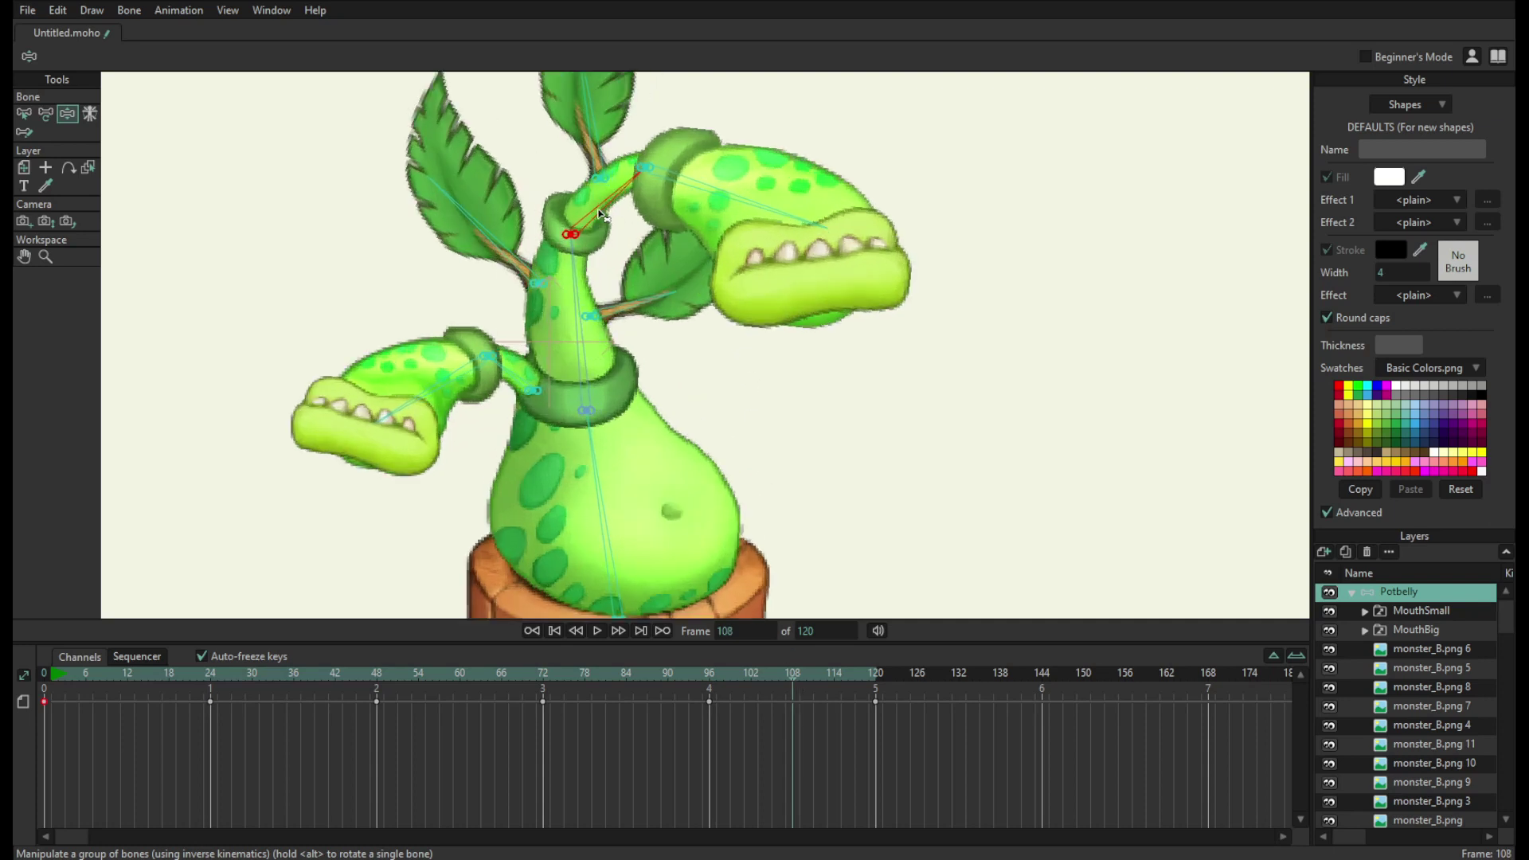
{"action": "left_click_drag", "start_coordinate": [788, 674], "coordinate": [674, 666]}
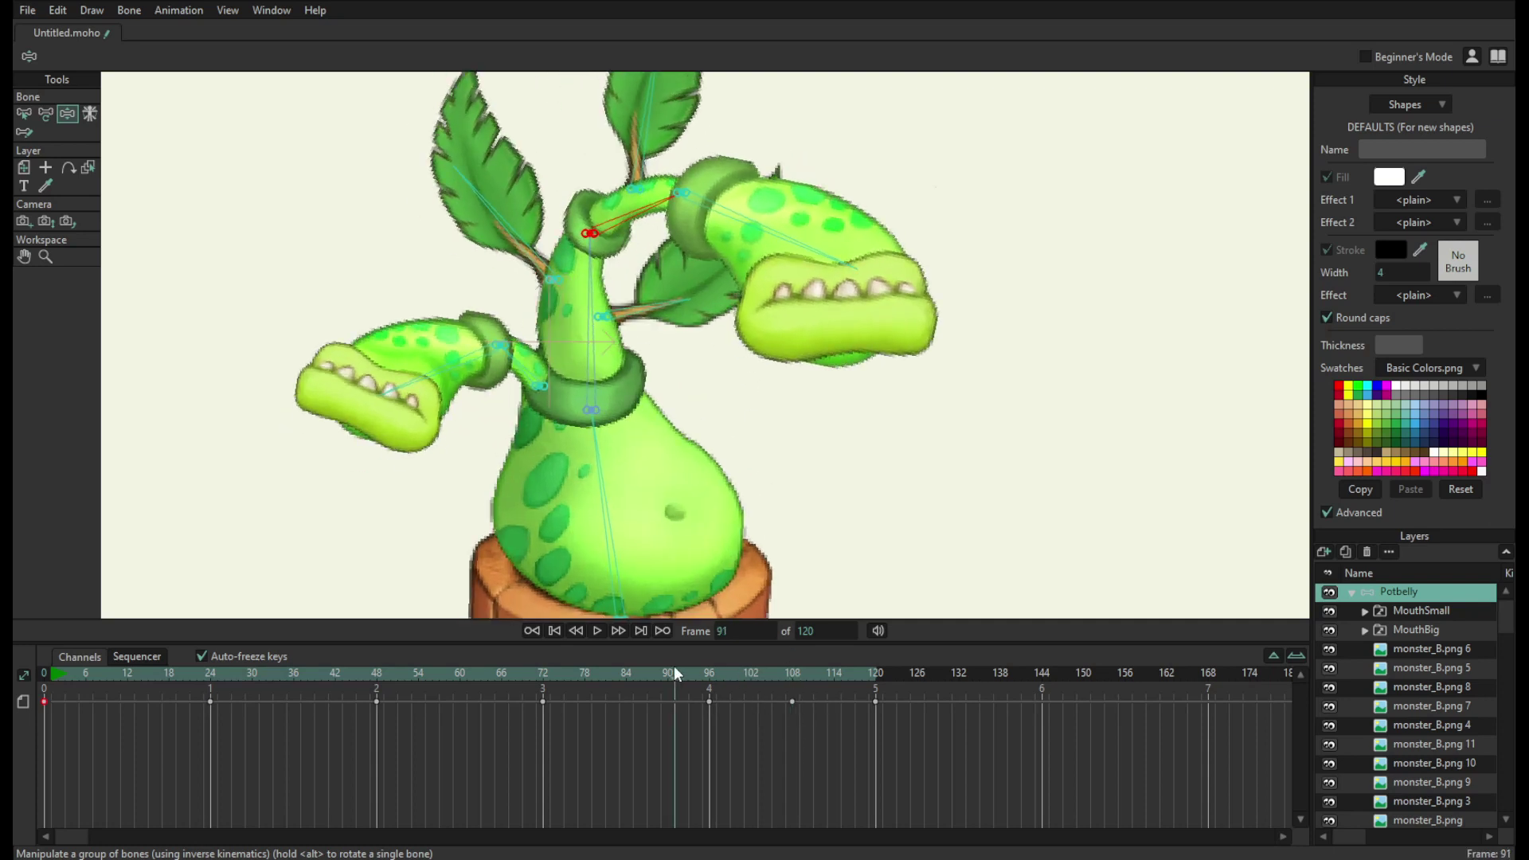
{"action": "key", "text": "space"}
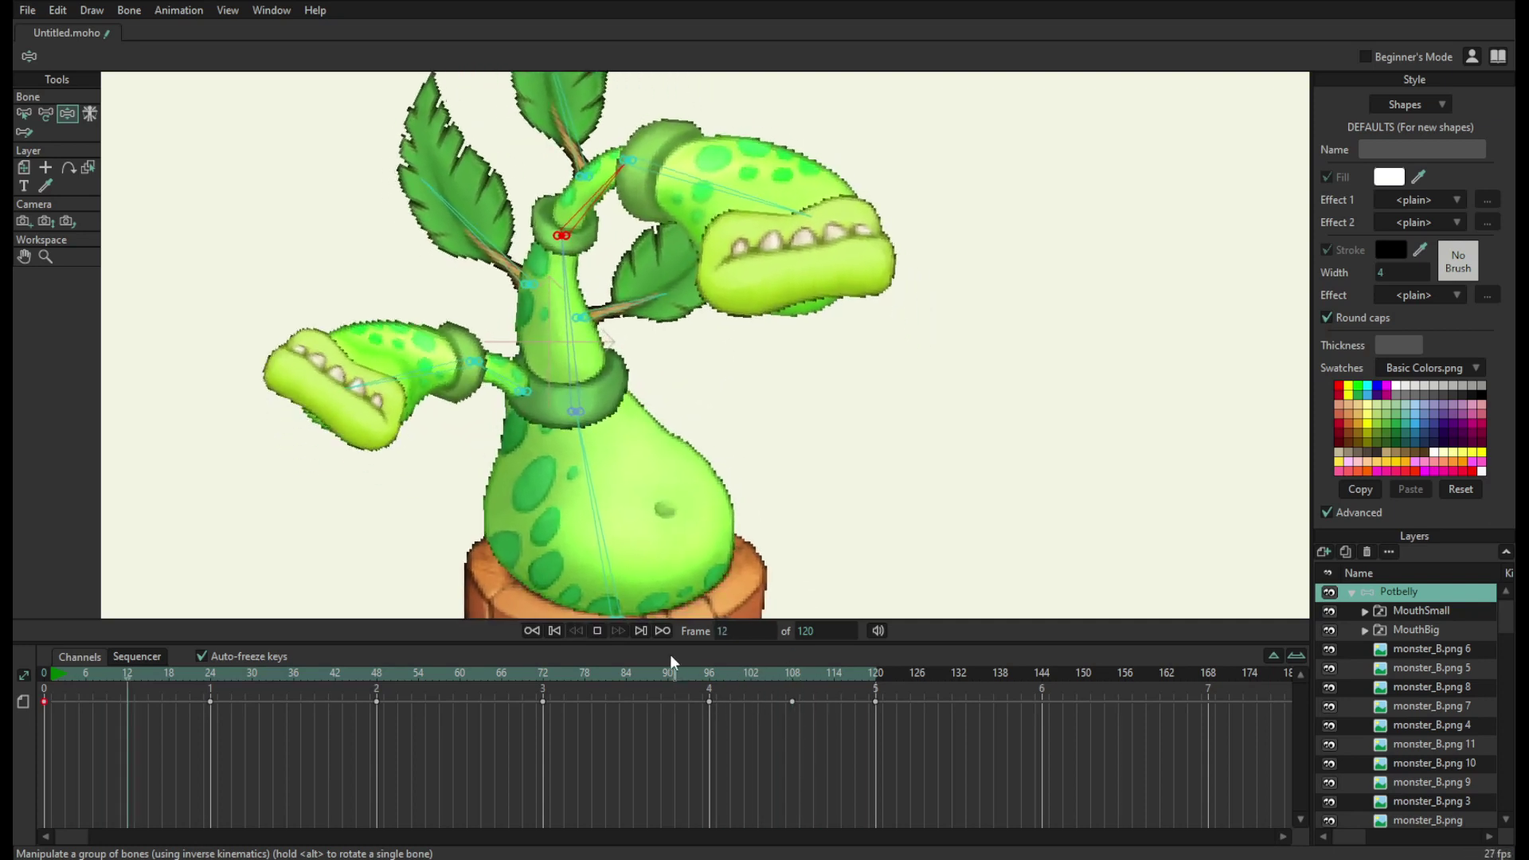
{"action": "scroll", "coordinate": [757, 469], "scroll_direction": "down", "scroll_amount": 2}
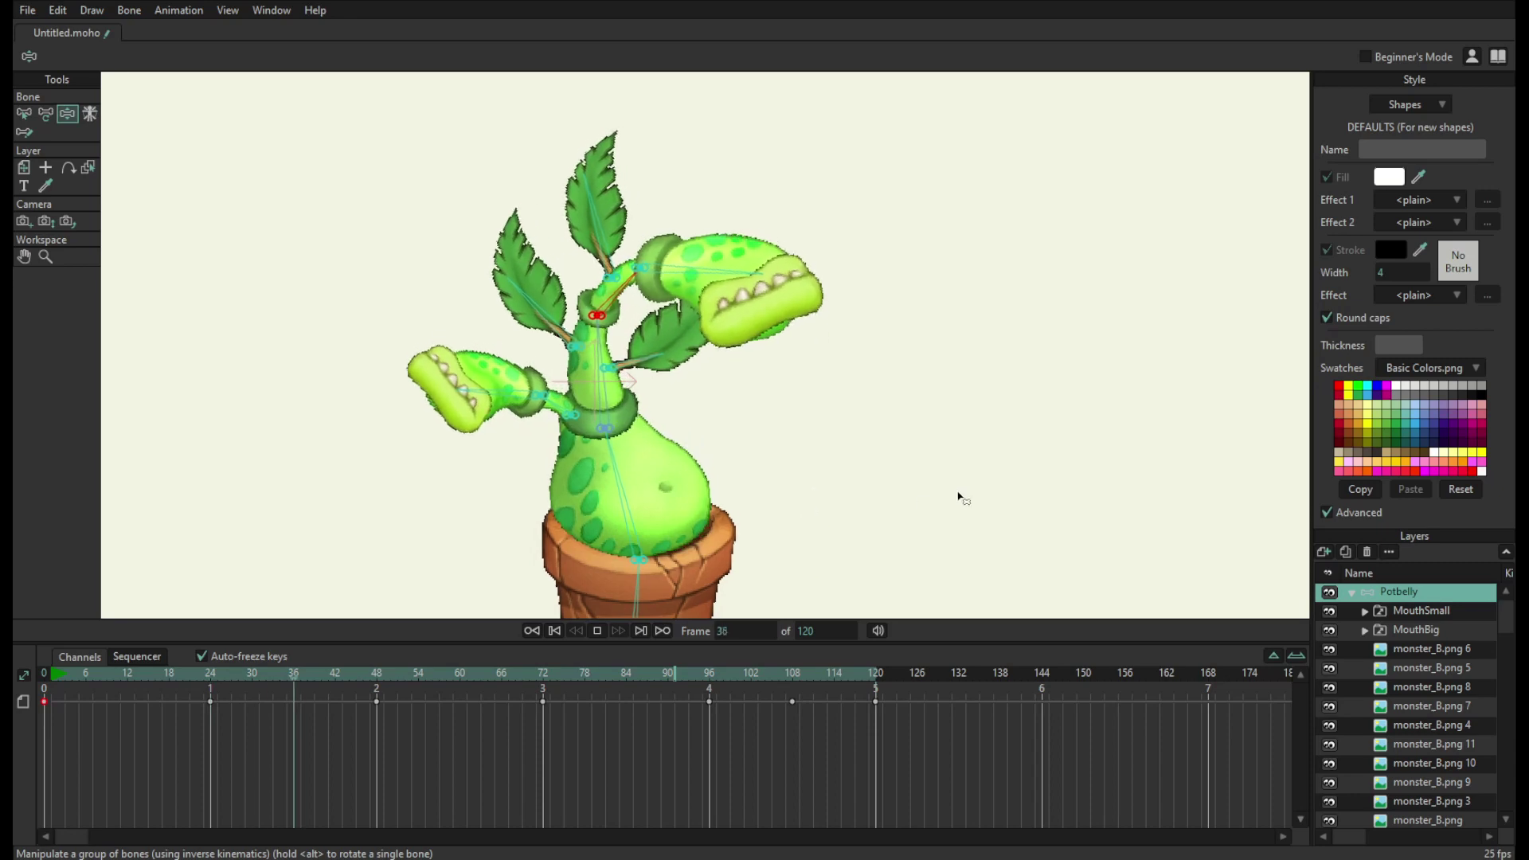
{"action": "scroll", "coordinate": [1003, 526], "scroll_direction": "down", "scroll_amount": 2}
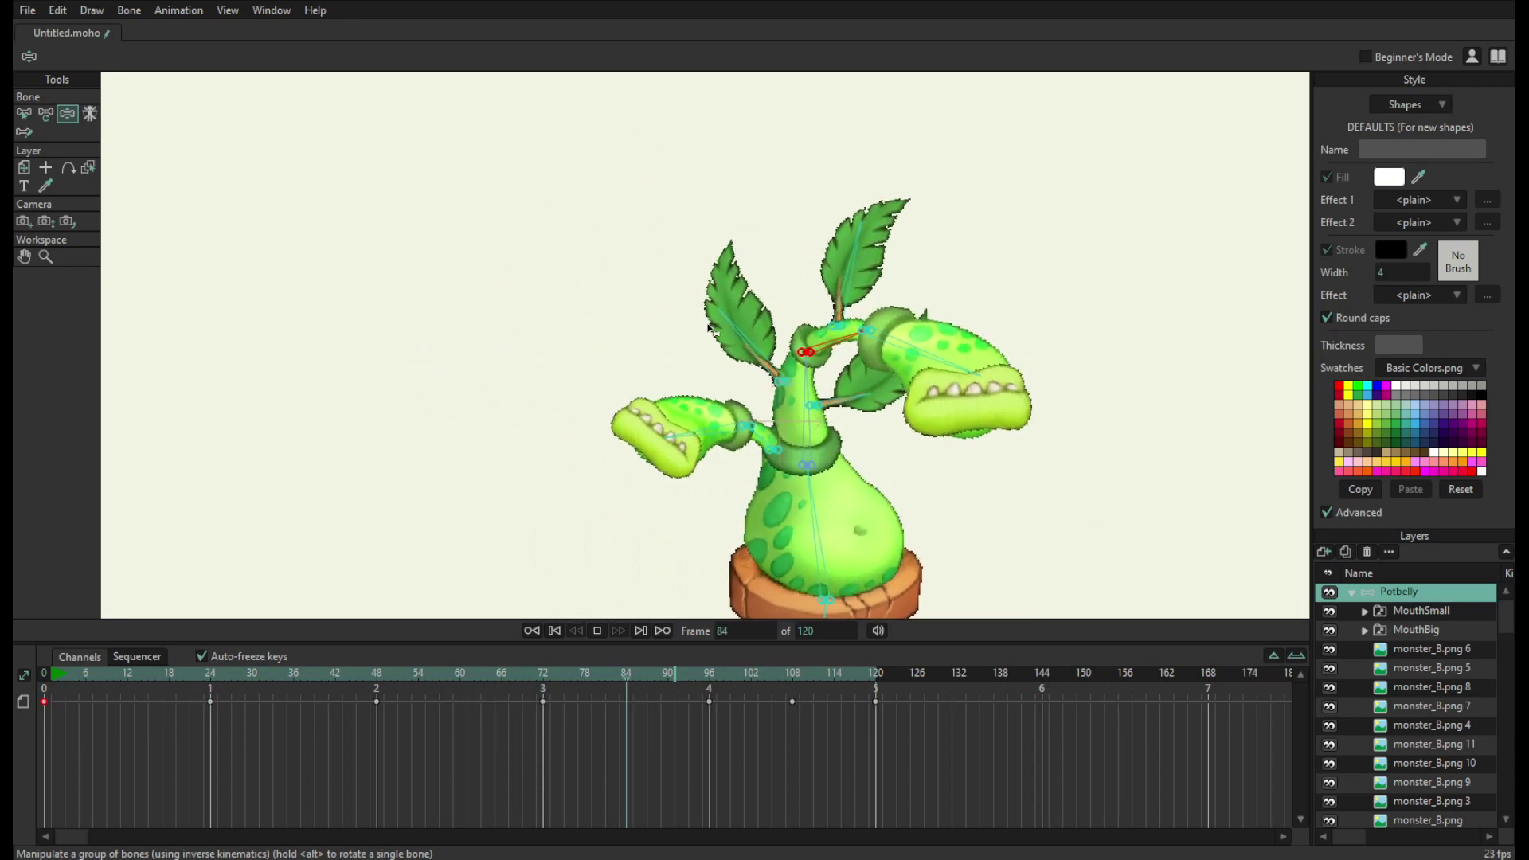
{"action": "scroll", "coordinate": [764, 340], "scroll_direction": "up", "scroll_amount": 5}
- At frame 0, enable dynamics in the Bone Constraints of the left leaf bone B6, then play back its motion
{"action": "left_click", "coordinate": [44, 675]}
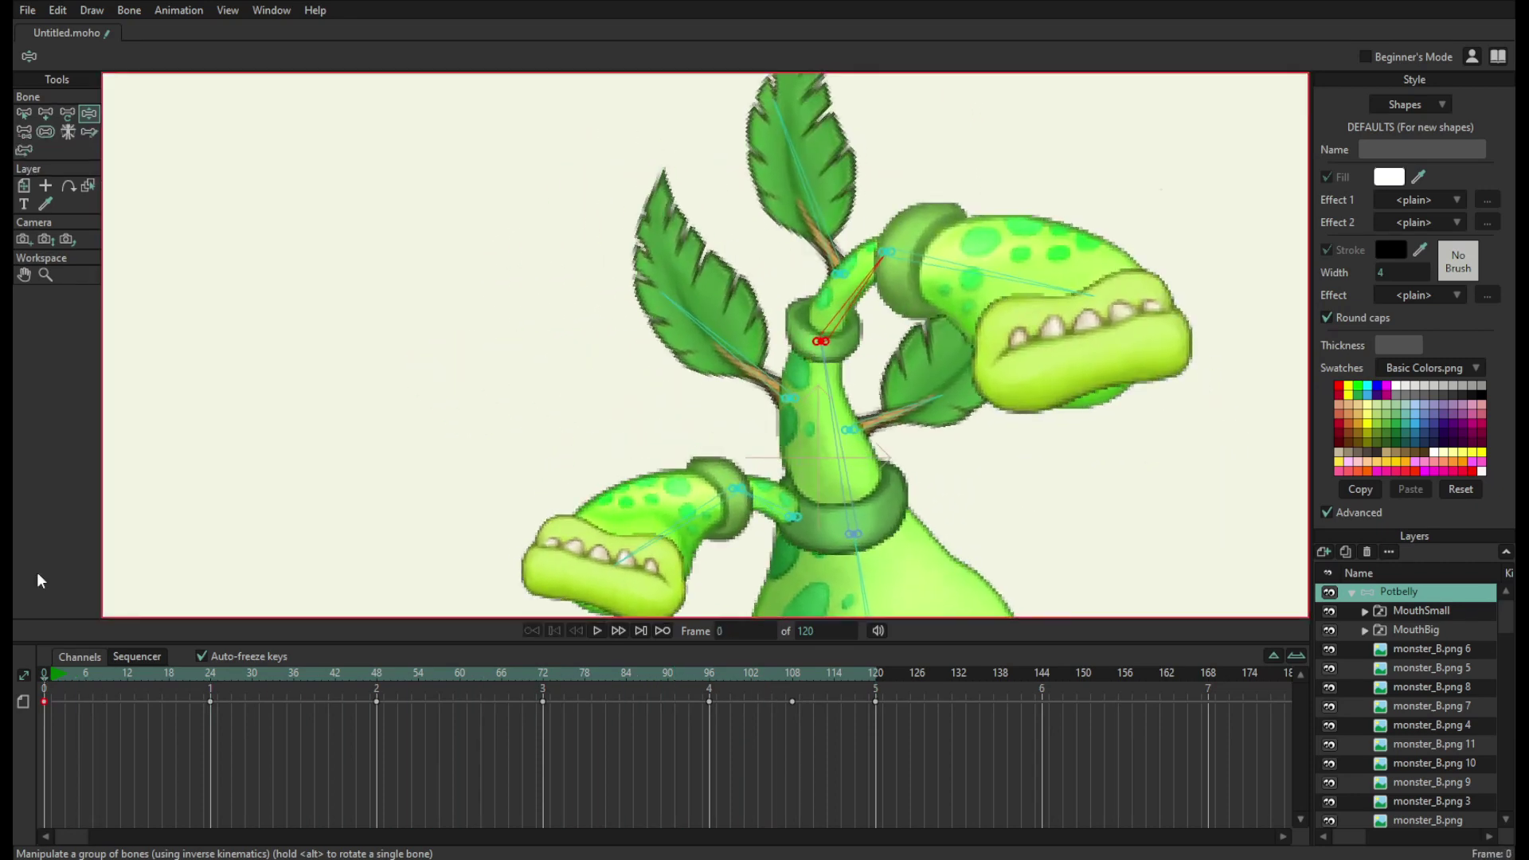
{"action": "left_click", "coordinate": [723, 341]}
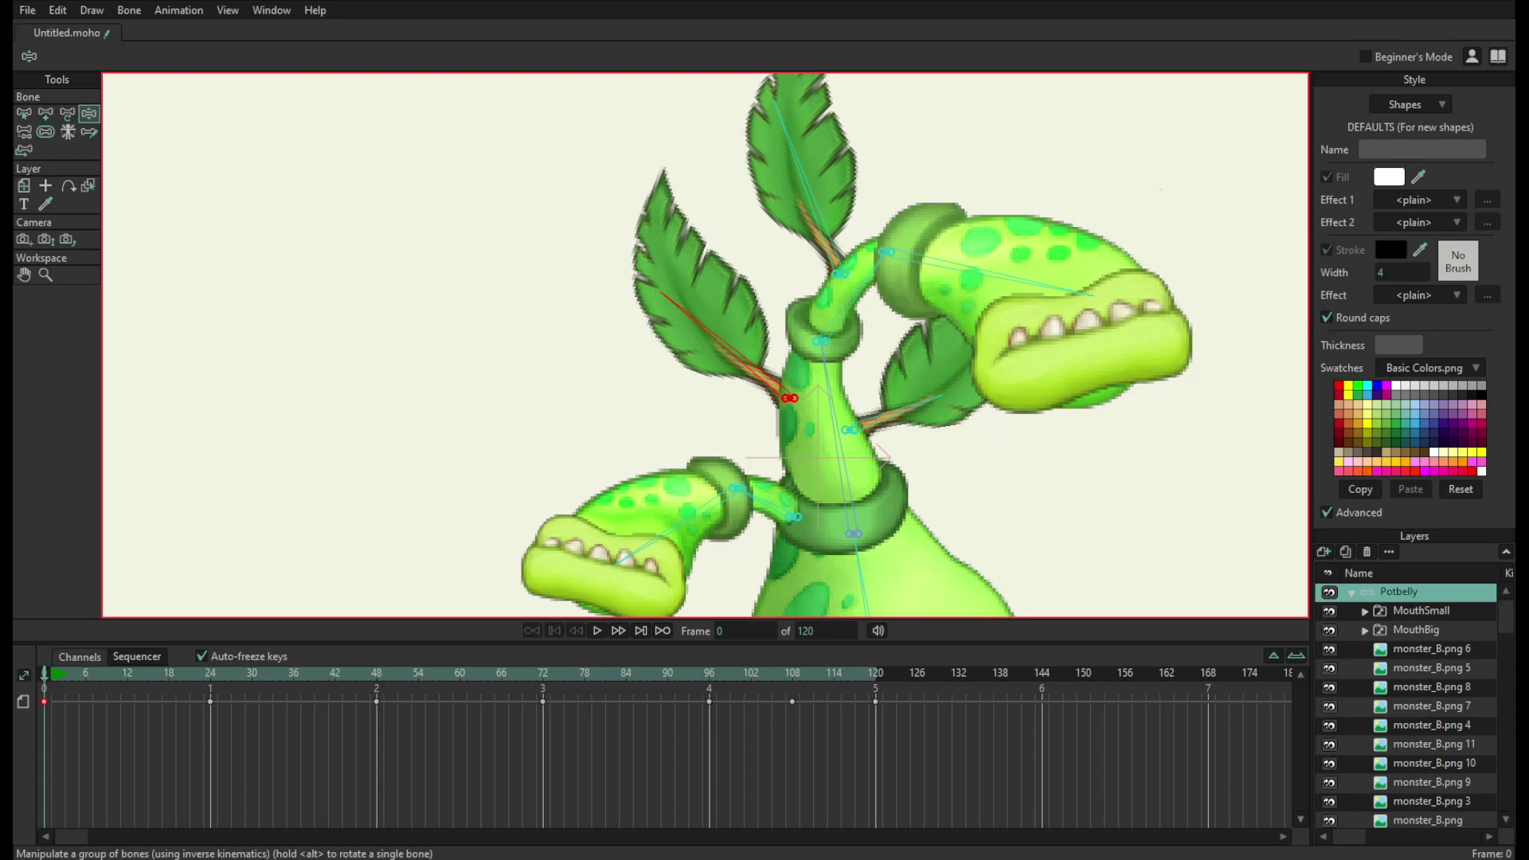
{"action": "left_click", "coordinate": [25, 112]}
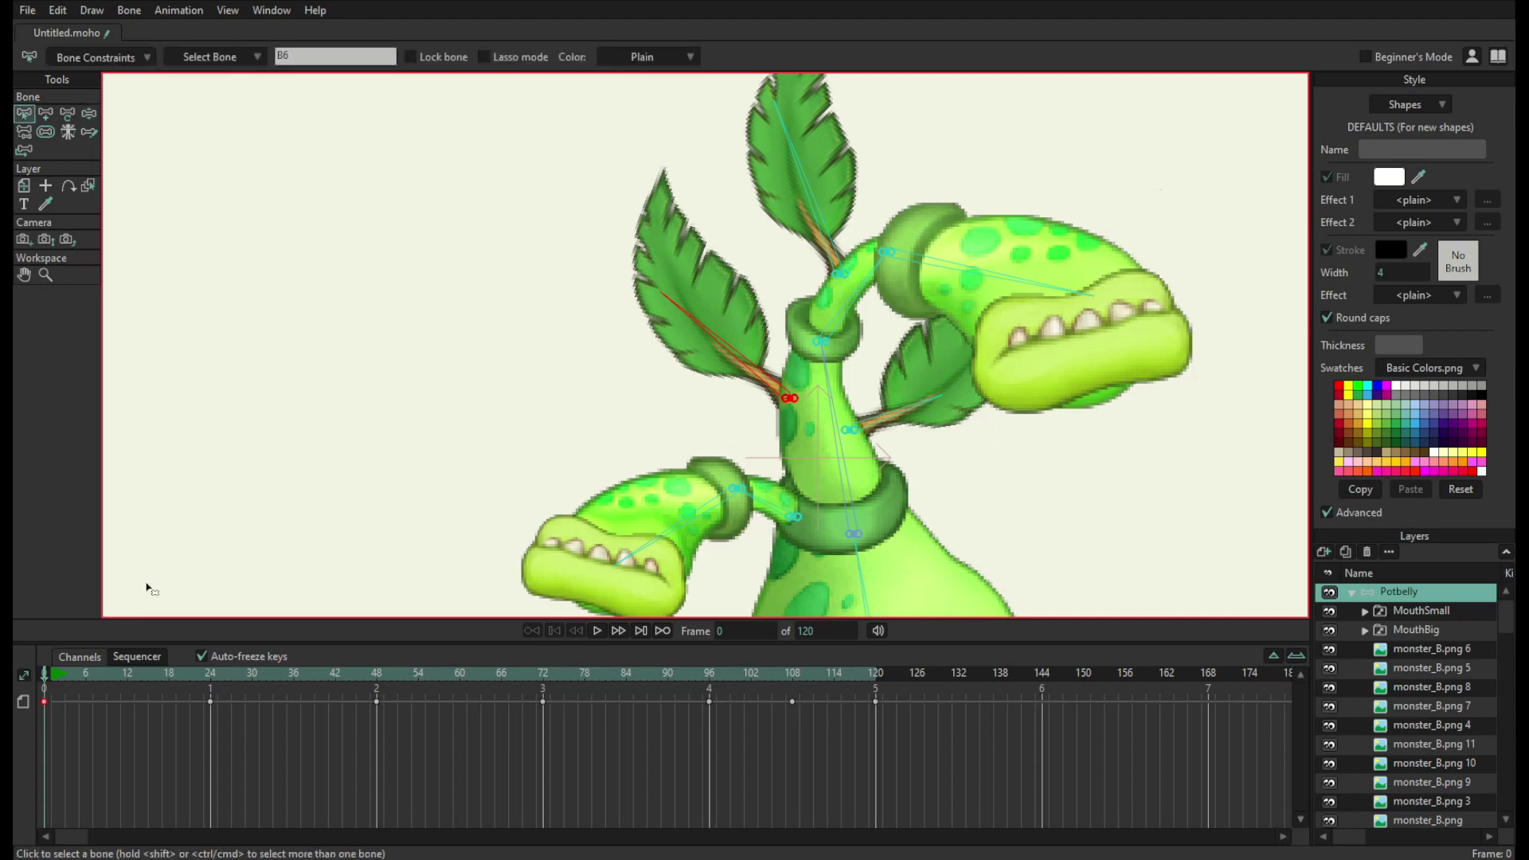
{"action": "mouse_move", "coordinate": [73, 671]}
{"action": "left_mouse_down"}
{"action": "mouse_move", "coordinate": [343, 681]}
{"action": "mouse_move", "coordinate": [44, 677]}
{"action": "left_mouse_up"}
{"action": "left_click_drag", "start_coordinate": [80, 673], "coordinate": [15, 661]}
{"action": "key", "text": "space"}
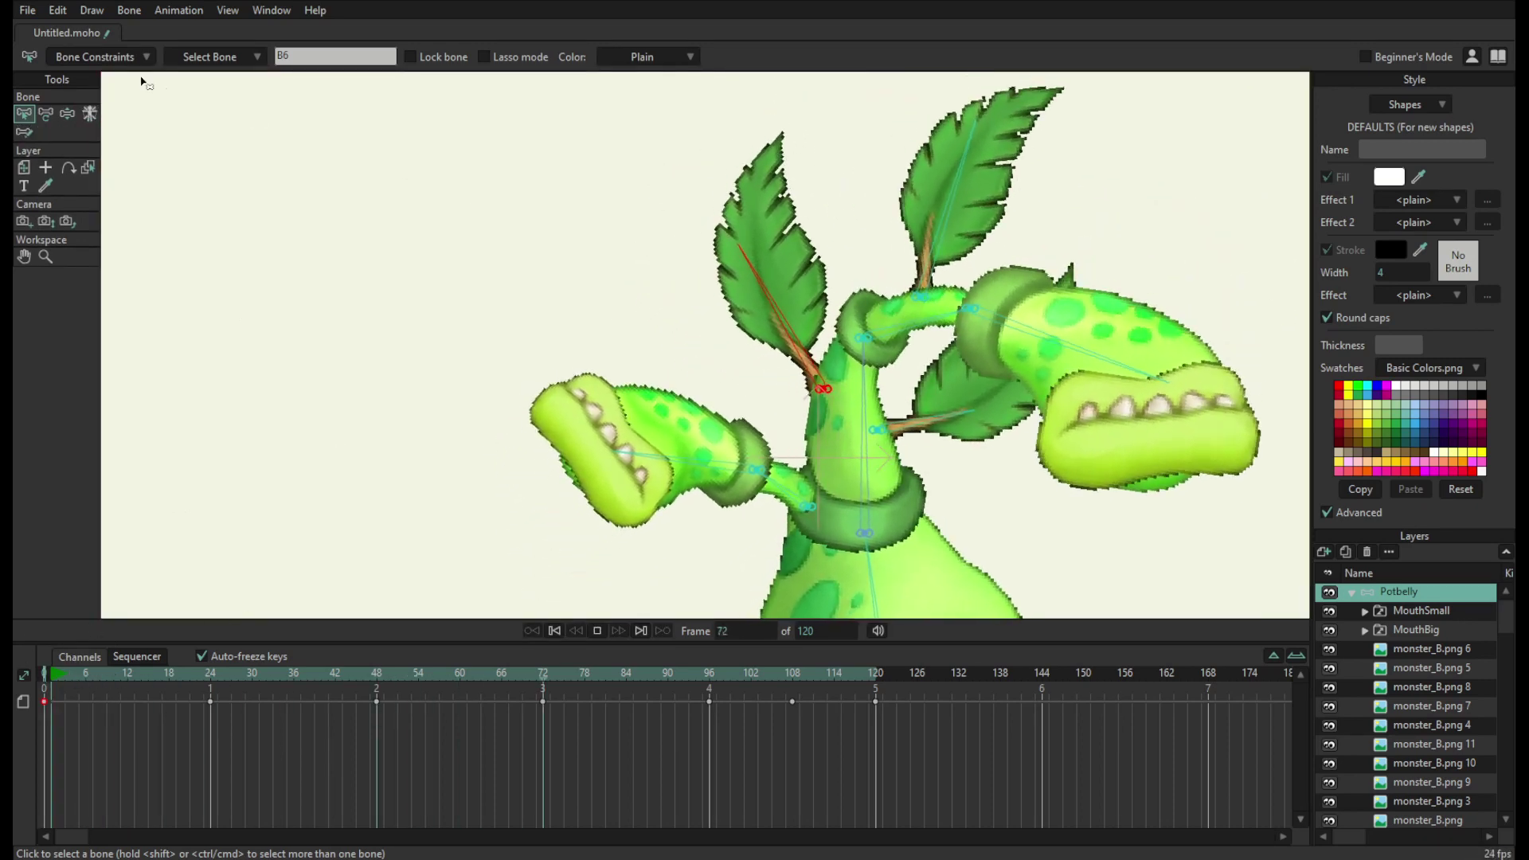
{"action": "key", "text": "space"}
- Adjust the dynamics value in the left leaf bone's constraints and replay the animation from the start
{"action": "left_click_drag", "start_coordinate": [182, 281], "coordinate": [226, 291]}
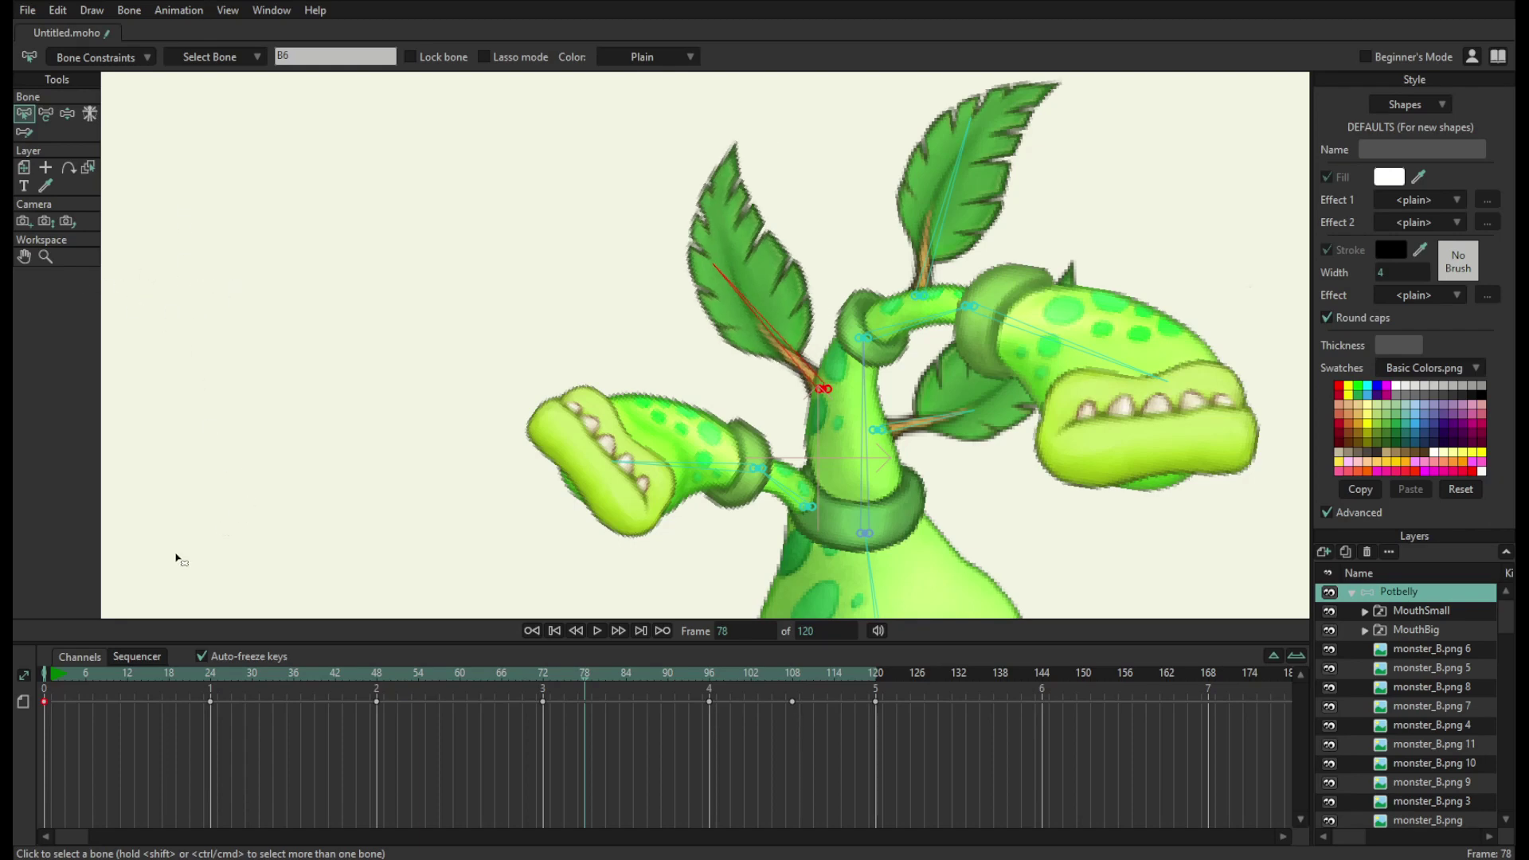
{"action": "left_click", "coordinate": [68, 670]}
{"action": "key", "text": "space"}
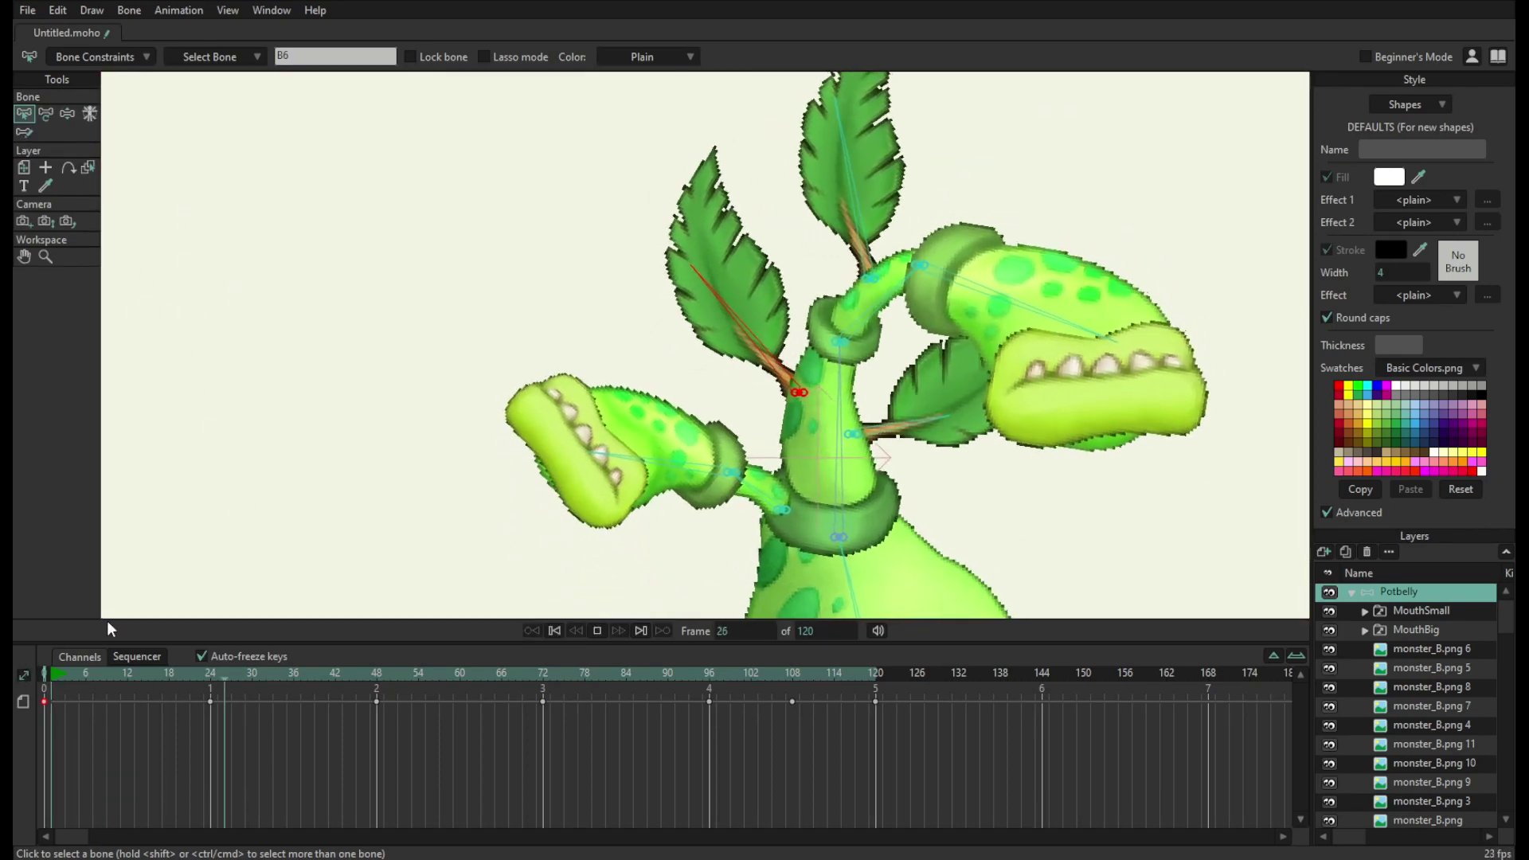
{"action": "key", "text": "space"}
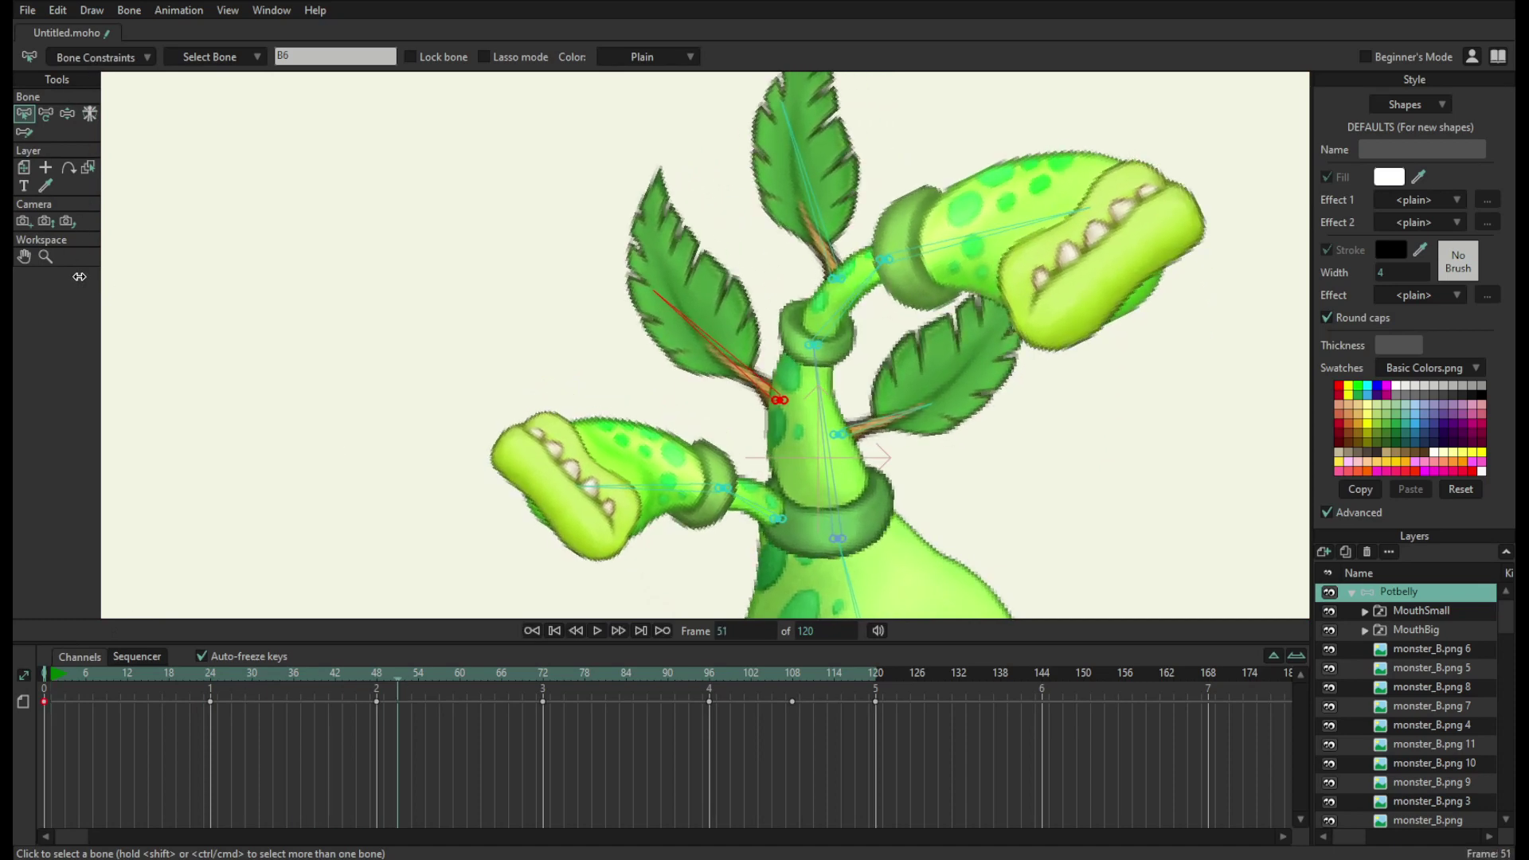
- Fine-tune the constraint value of leaf bone B6 once more and play back the leaf's swing
{"action": "left_click_drag", "start_coordinate": [141, 285], "coordinate": [139, 285]}
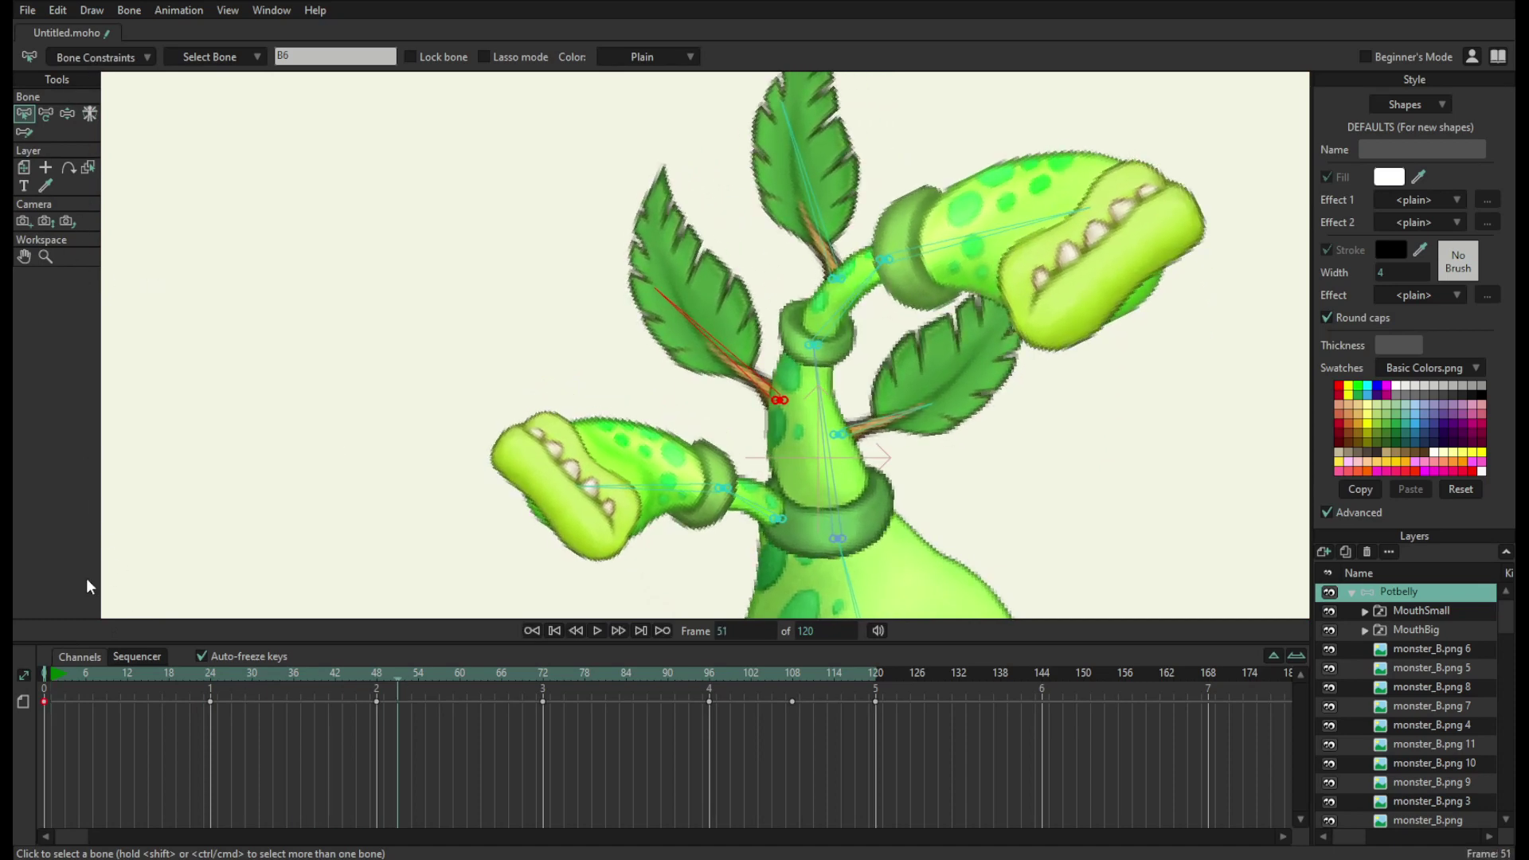
{"action": "left_click", "coordinate": [61, 674]}
{"action": "key", "text": "space"}
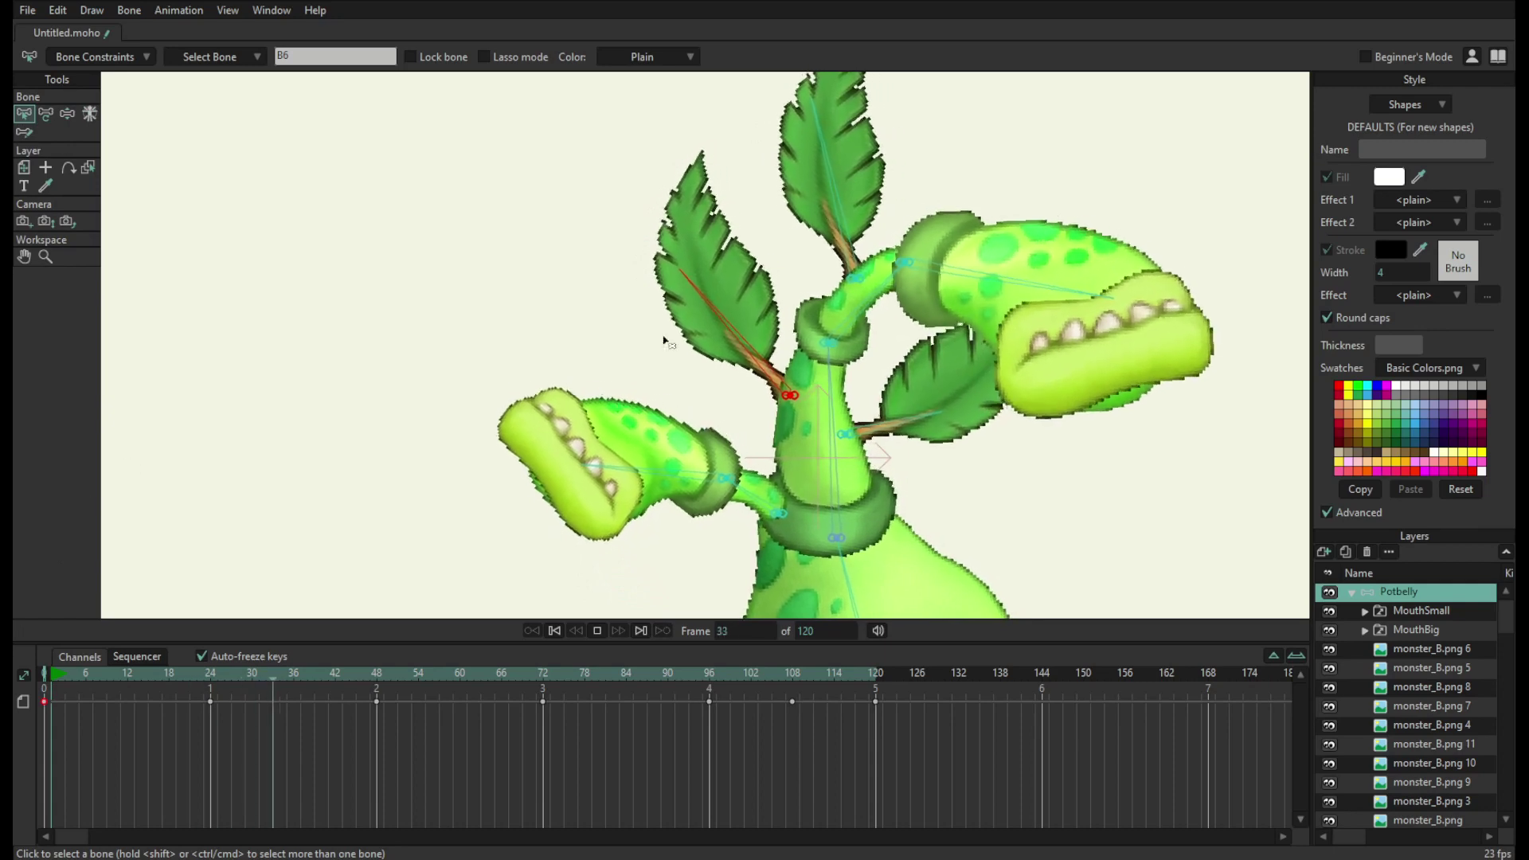
{"action": "key", "text": "space"}
- Set the dynamics constraints of the top leaf bone B7, using the left leaf bone B6 as reference
{"action": "left_click", "coordinate": [811, 237]}
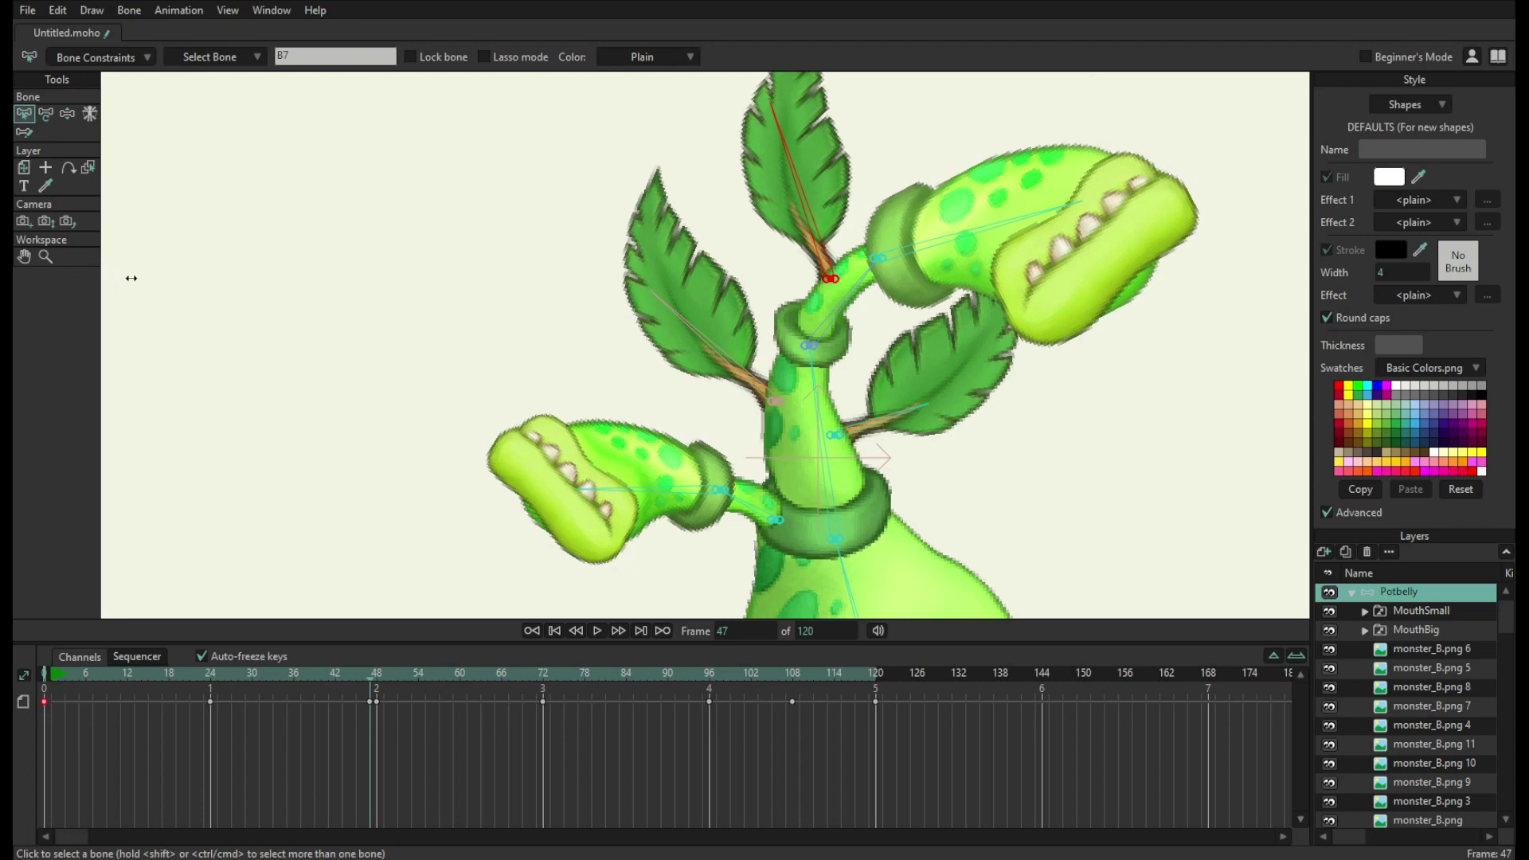
{"action": "left_click", "coordinate": [673, 311]}
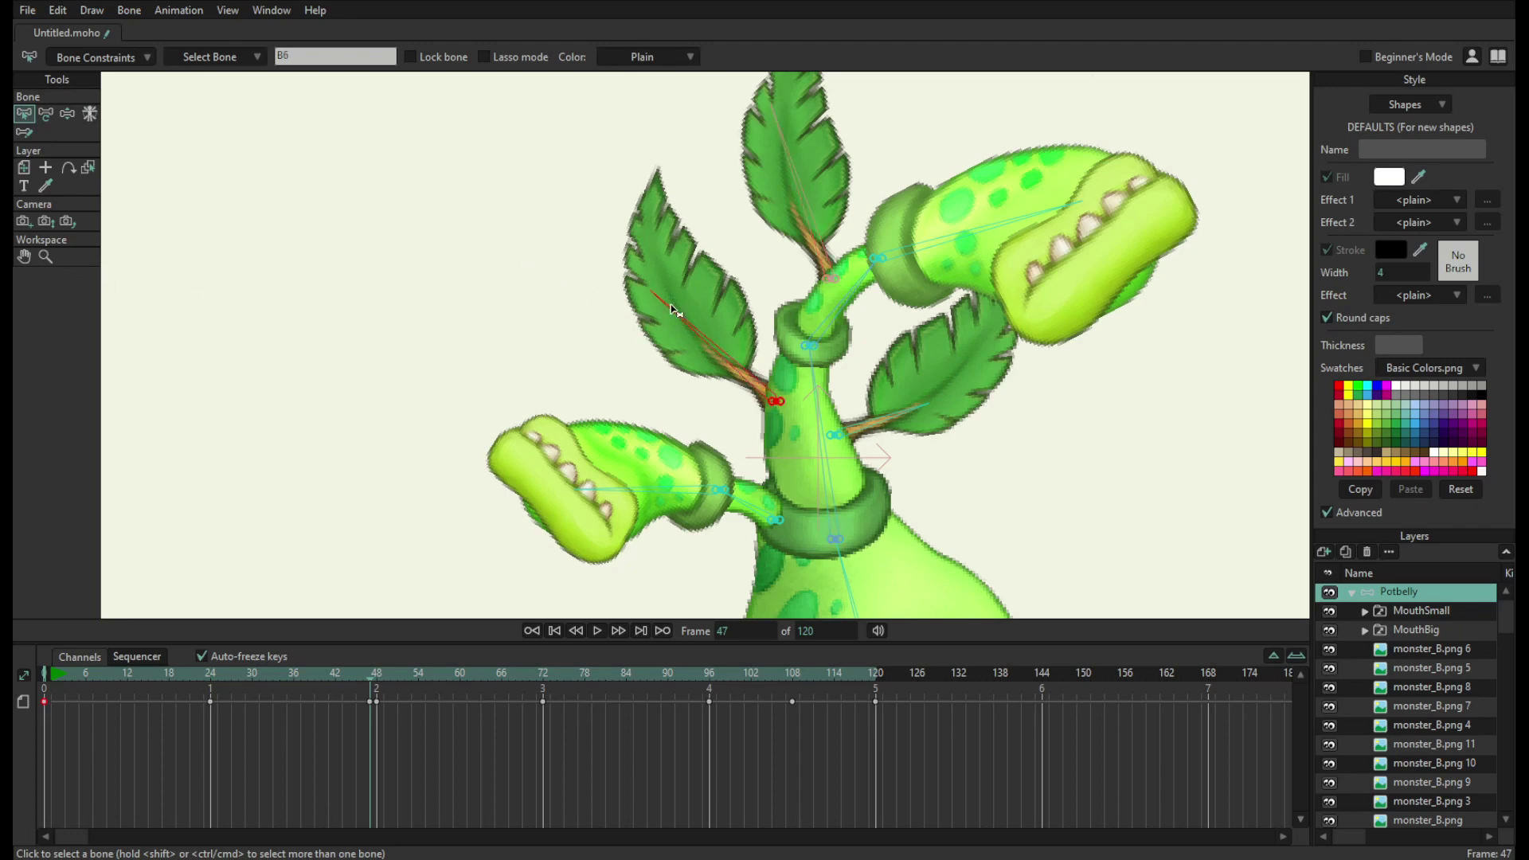
{"action": "left_click", "coordinate": [808, 201]}
- At frame 0, enable dynamics in the constraints of the right leaf bone B8, deselect the bones, and play back the animation
{"action": "left_click", "coordinate": [44, 673]}
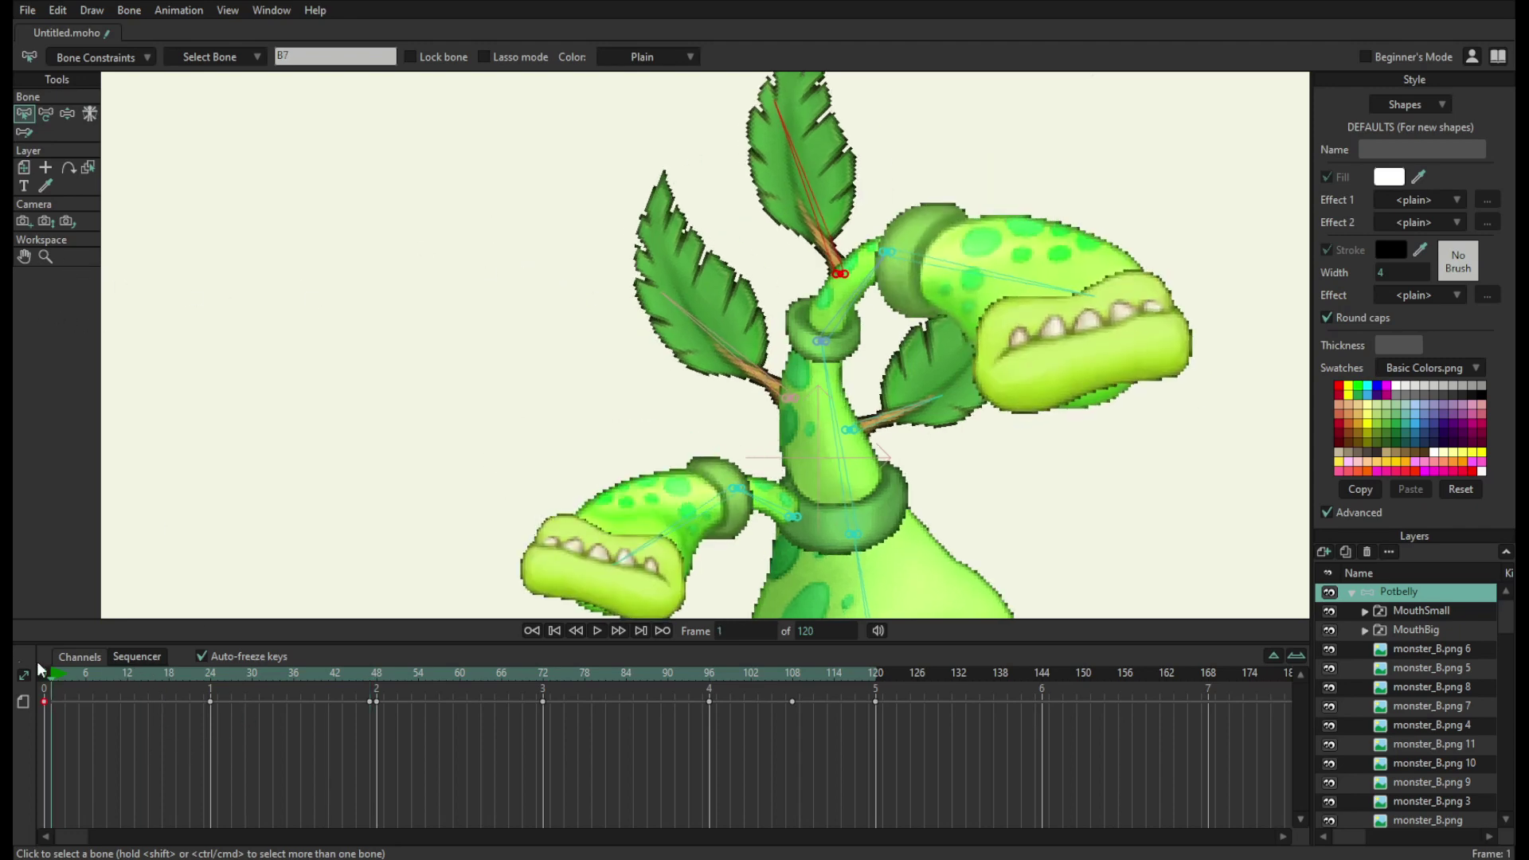
{"action": "left_click", "coordinate": [896, 413]}
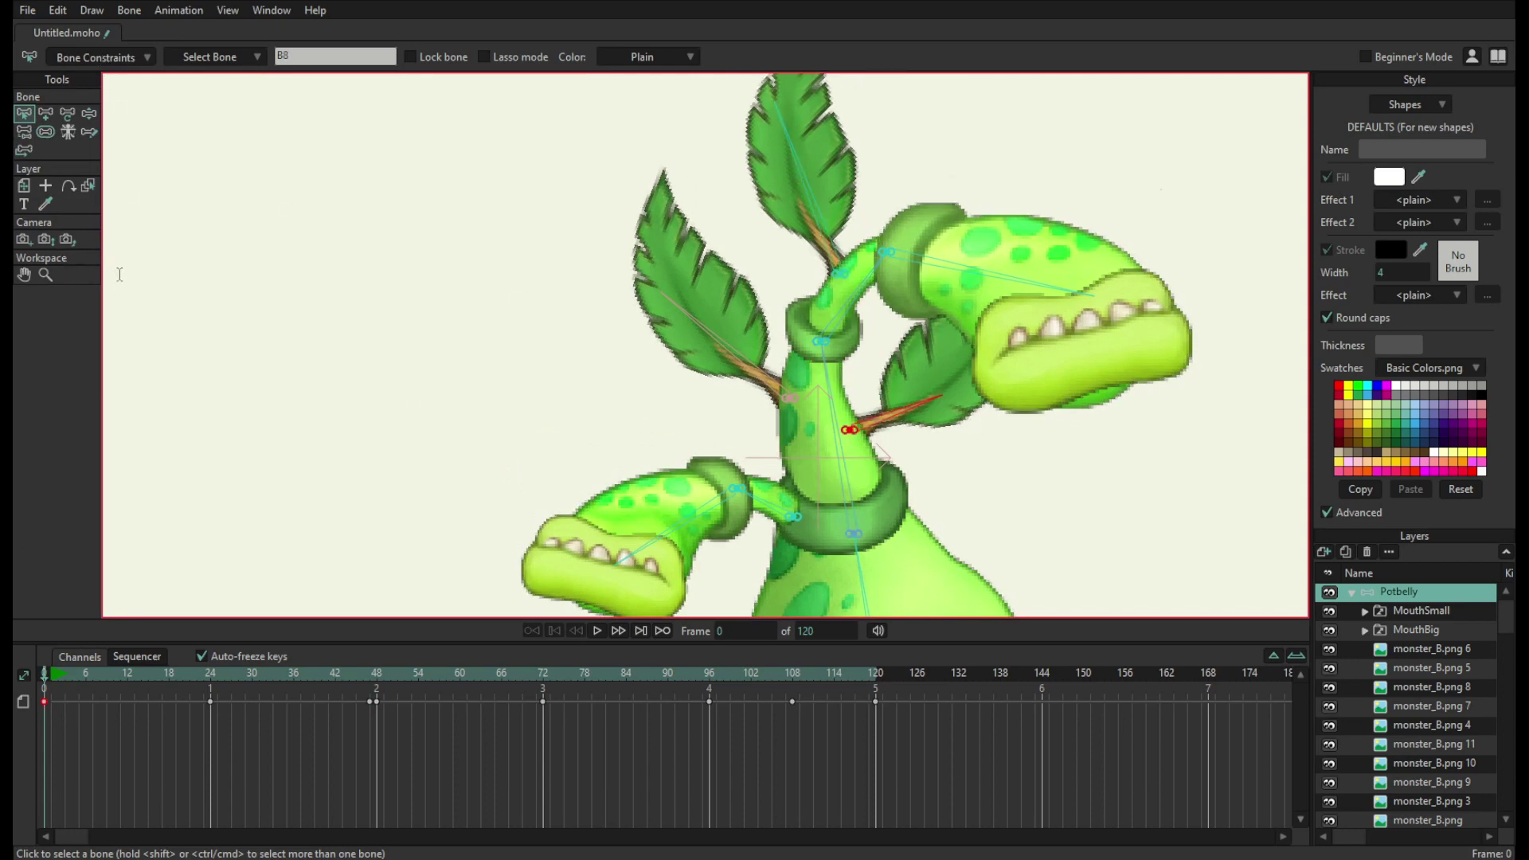
{"action": "left_click", "coordinate": [296, 426]}
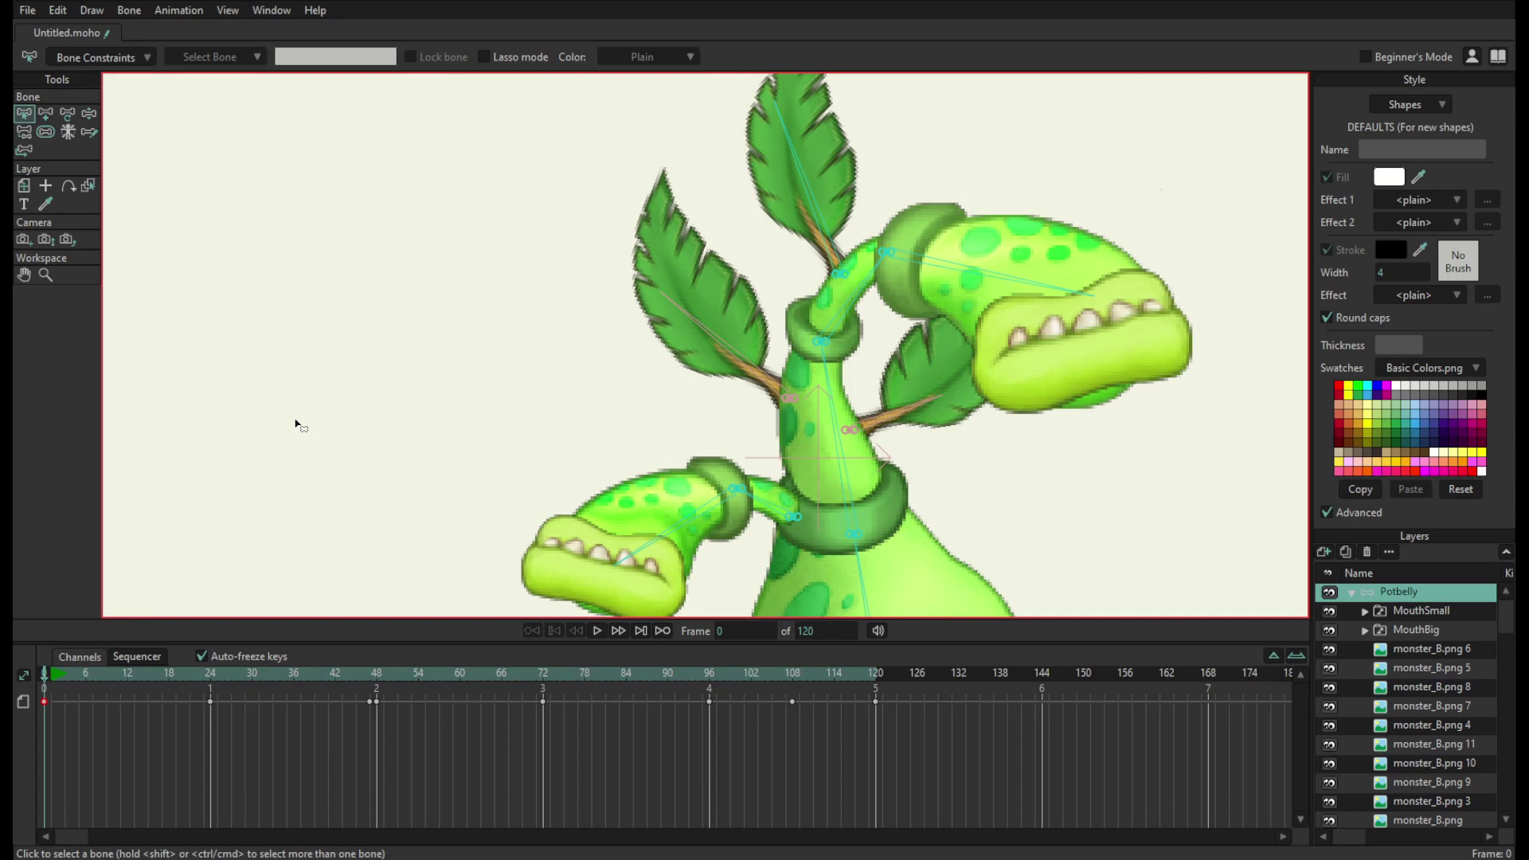
{"action": "scroll", "coordinate": [466, 318], "scroll_direction": "down", "scroll_amount": 3}
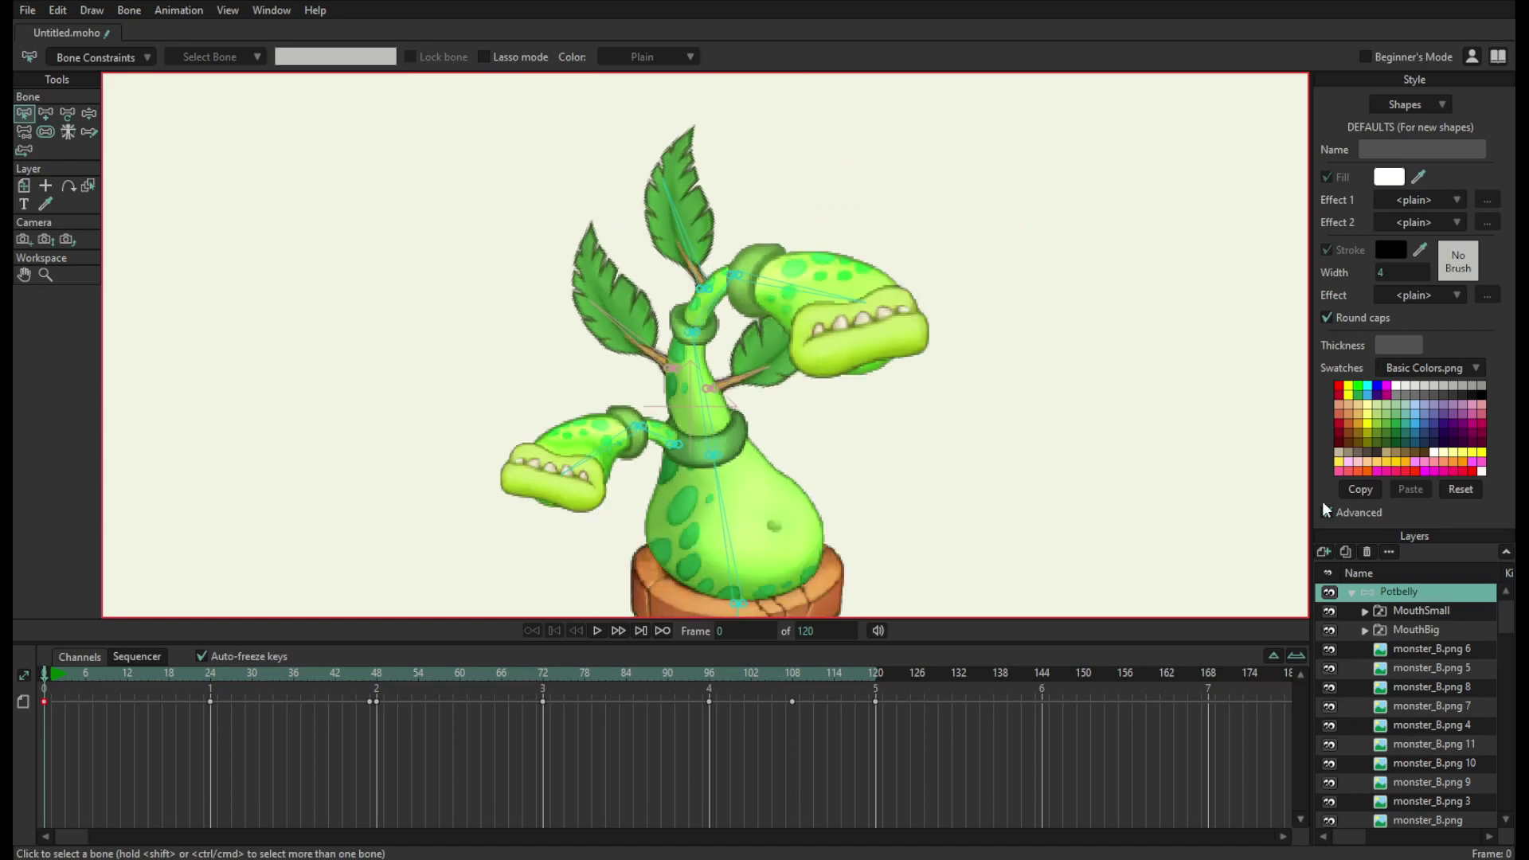
{"action": "key", "text": "space"}
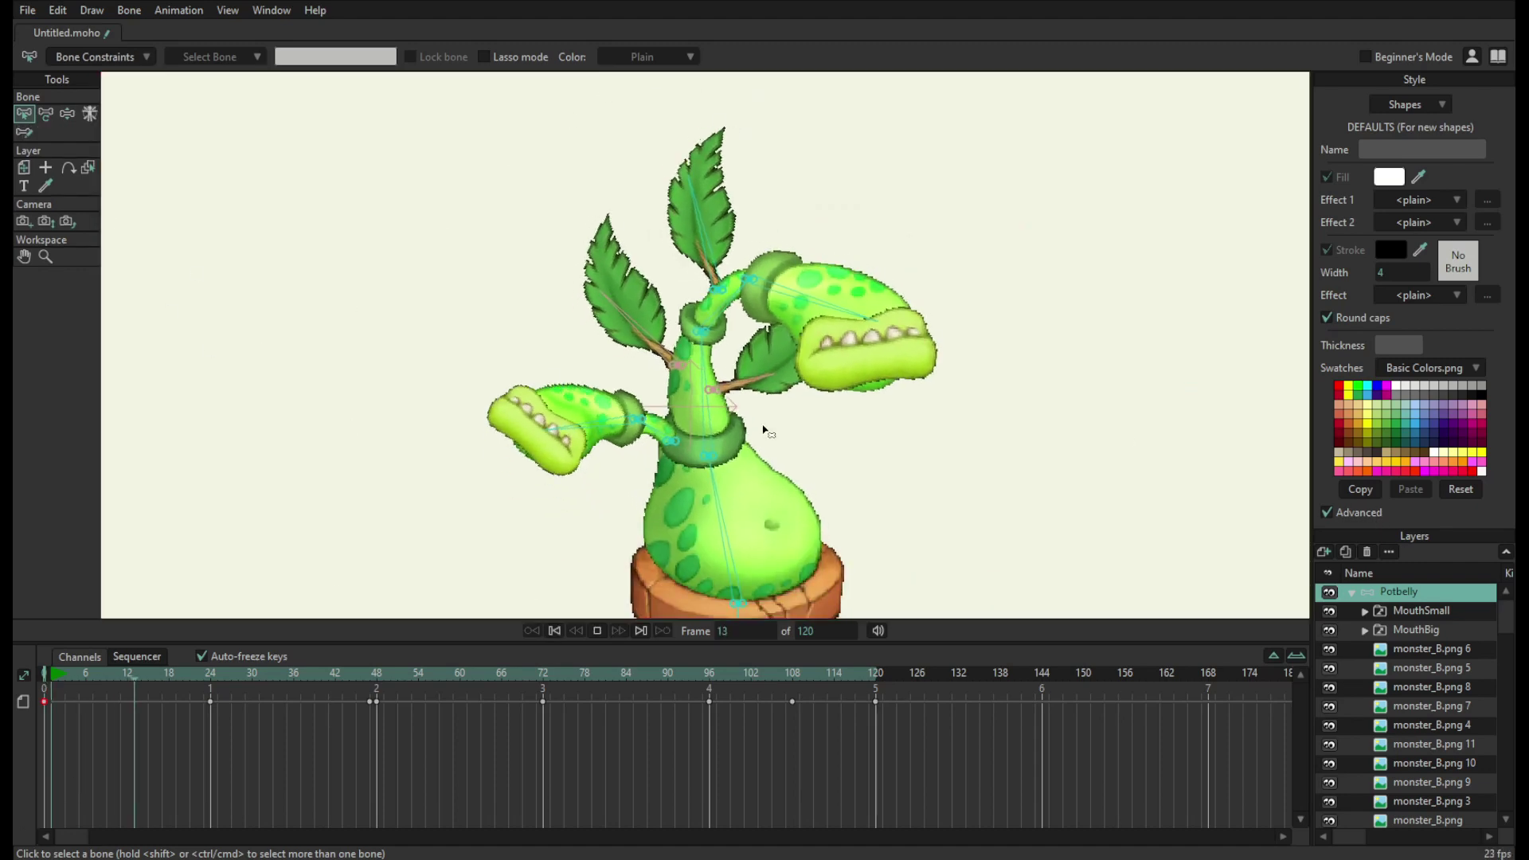
- Key a mouth switch for the MouthSmall layer at frame 35 and play back the animation
{"action": "left_click", "coordinate": [1414, 610]}
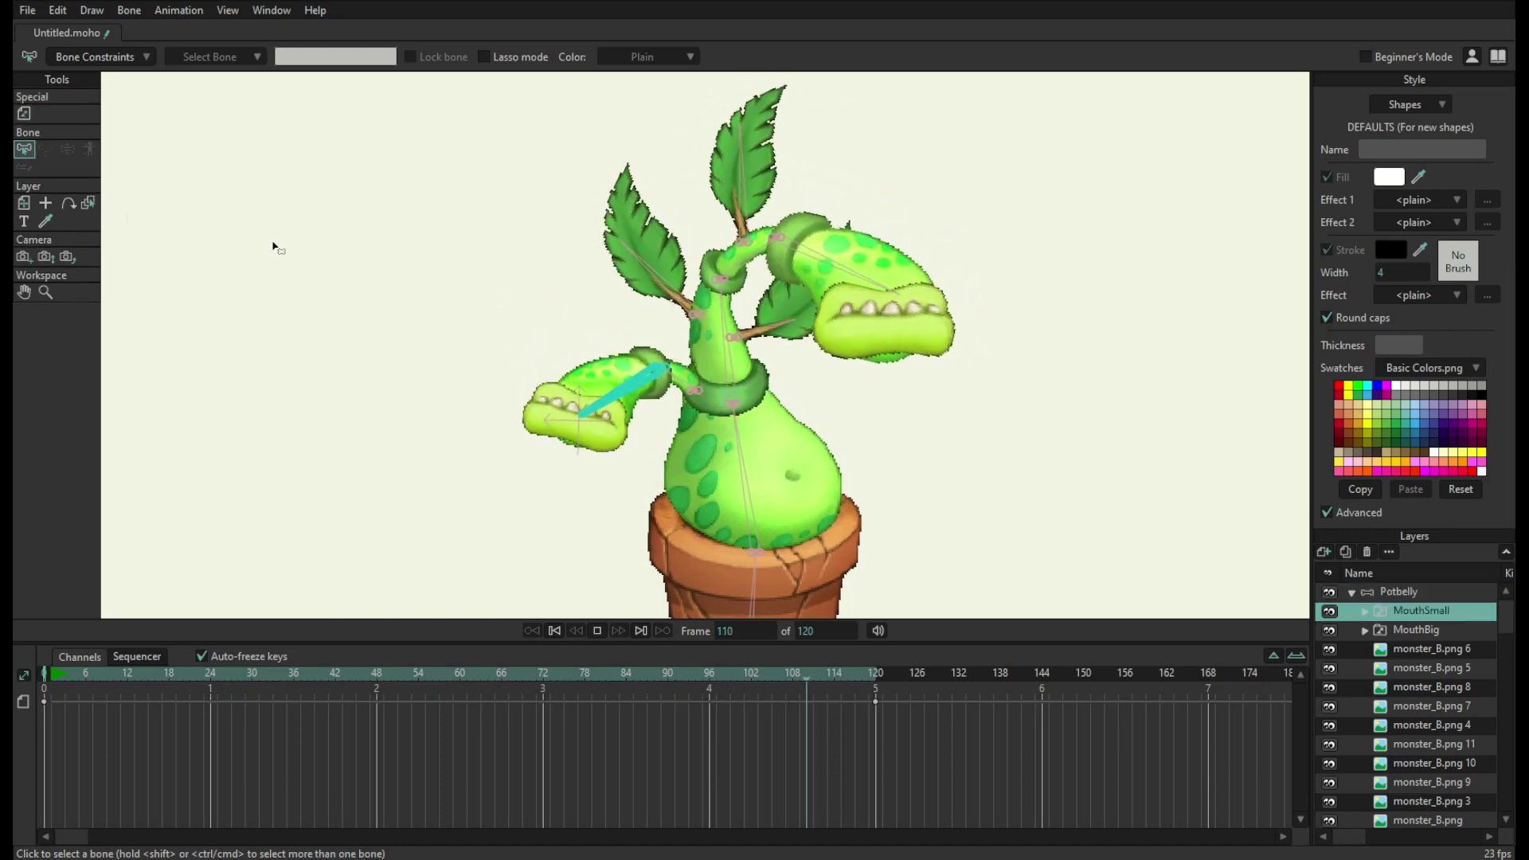
{"action": "key", "text": "space"}
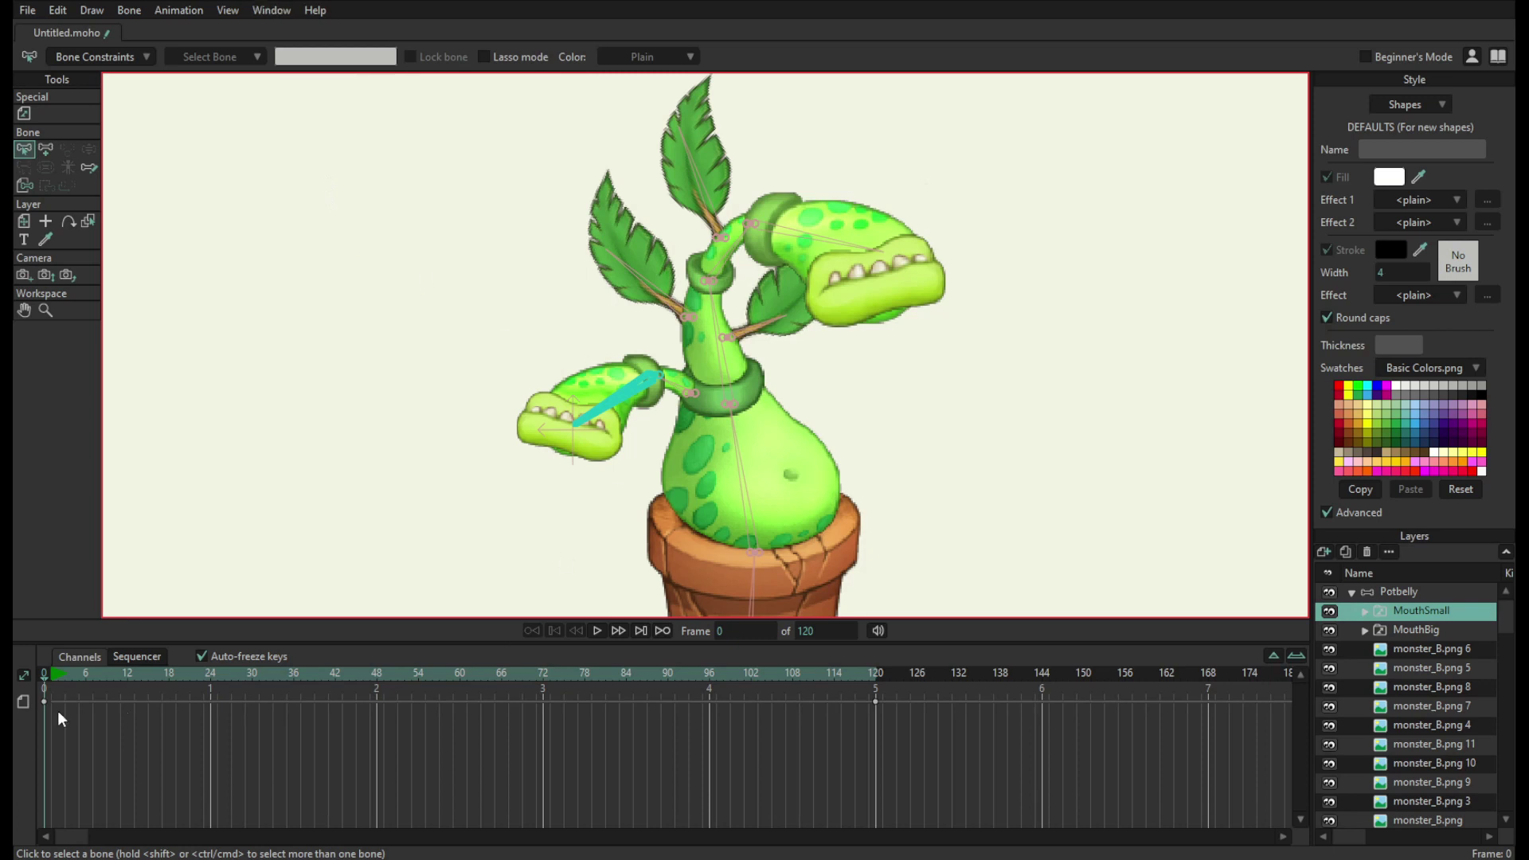
{"action": "left_click_drag", "start_coordinate": [82, 681], "coordinate": [287, 681]}
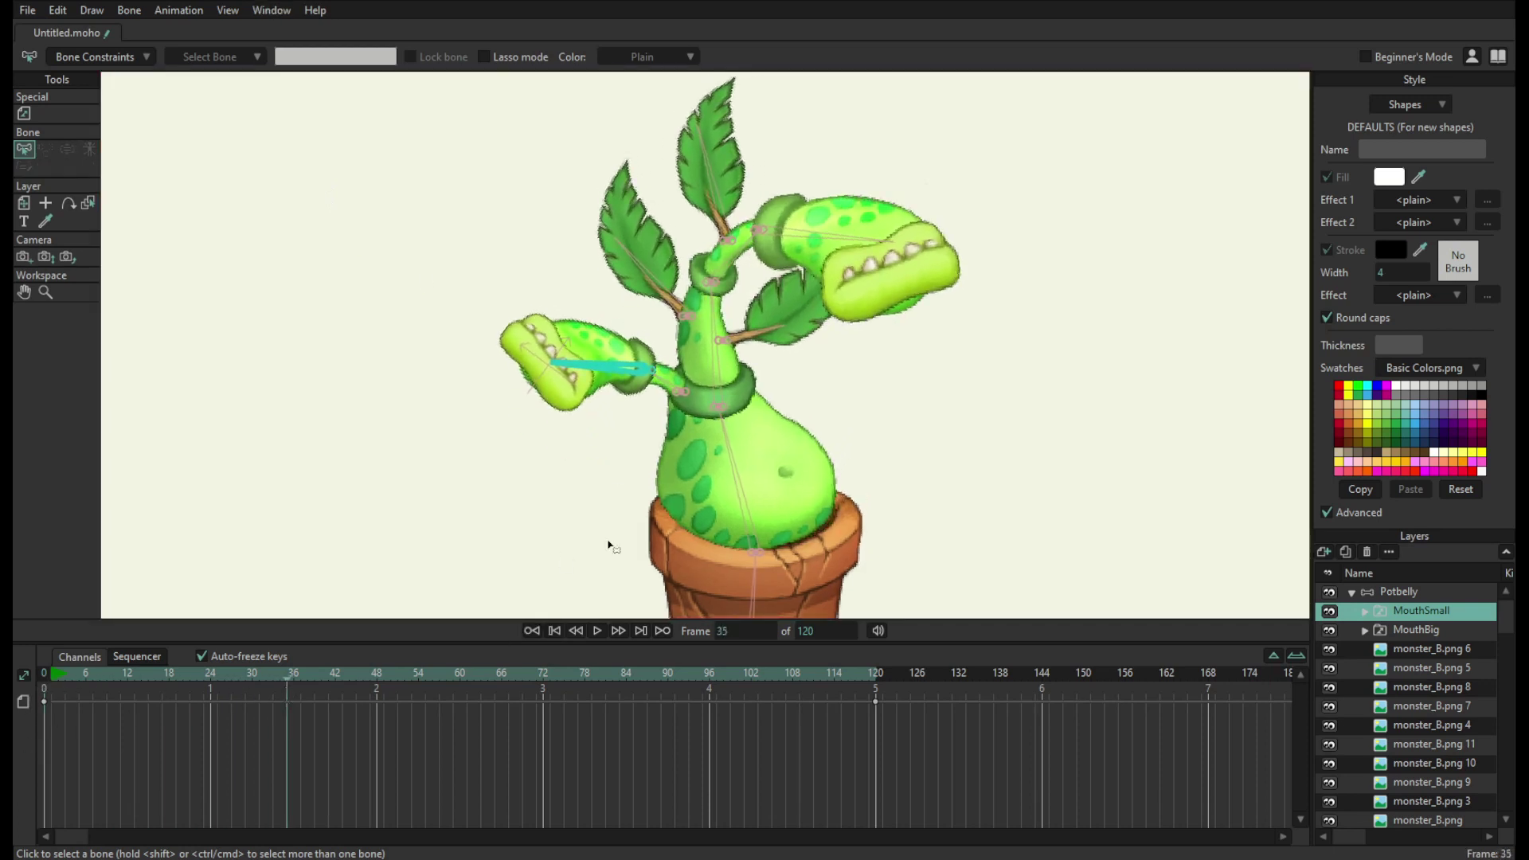
{"action": "left_click", "coordinate": [1364, 473]}
{"action": "key", "text": "space"}
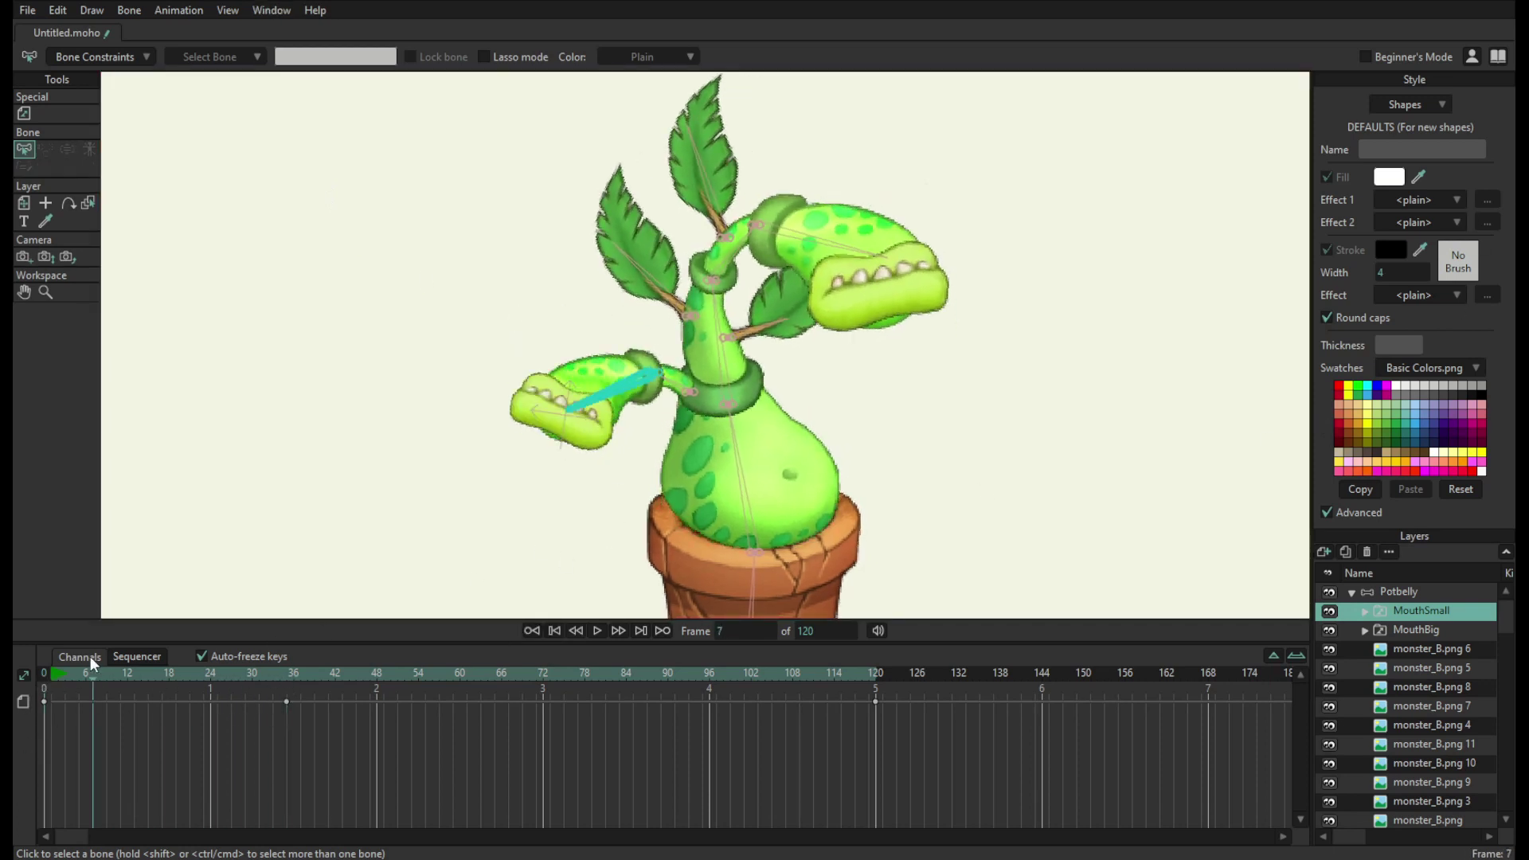
- Key a mouth switch for the MouthSmall layer at frame 103 and play back the animation
{"action": "left_click", "coordinate": [755, 674]}
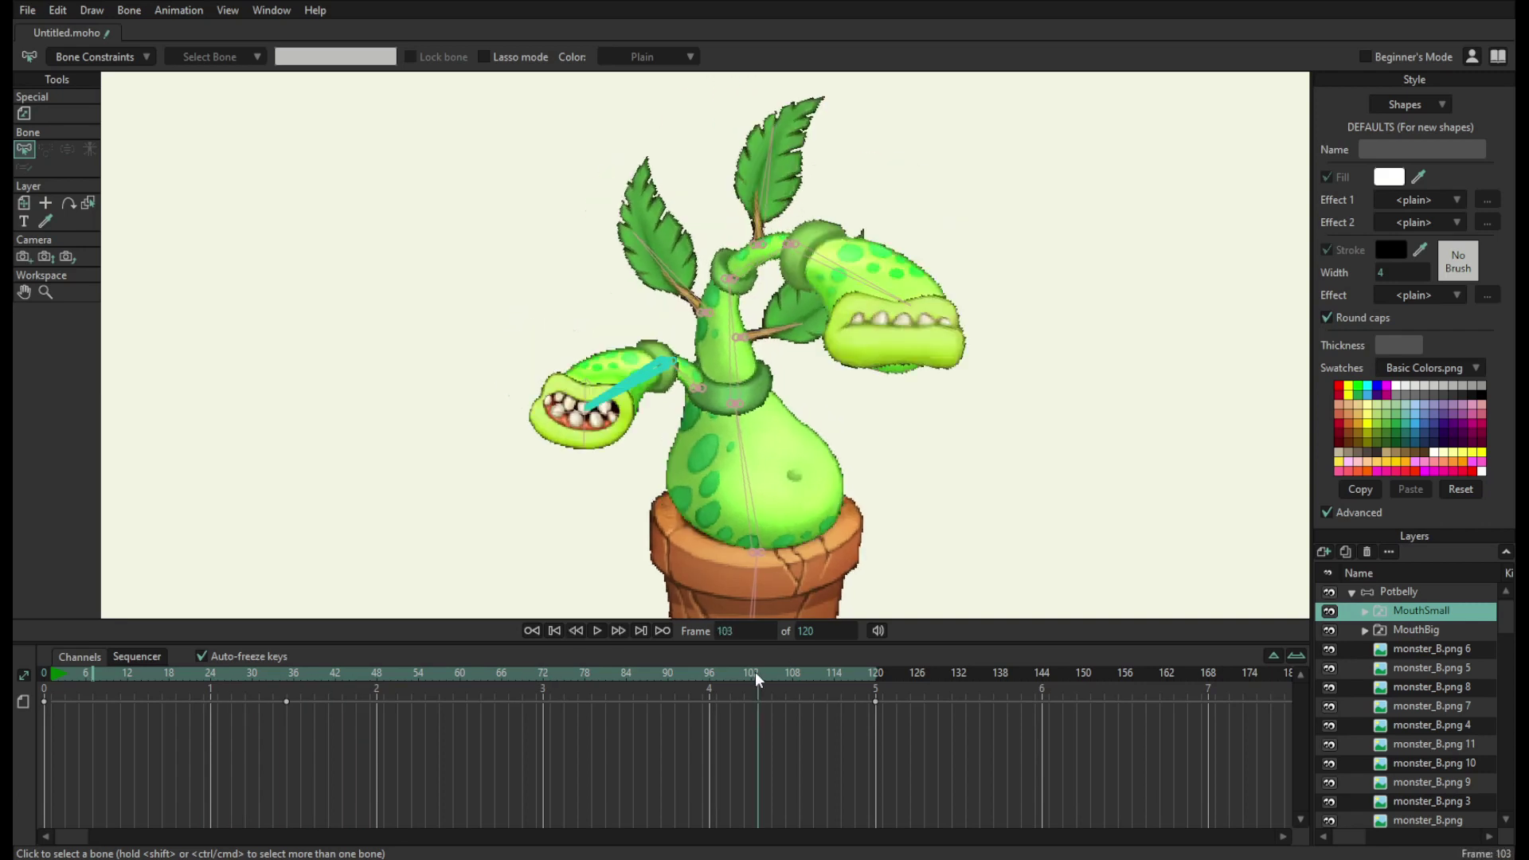
{"action": "key", "text": "space"}
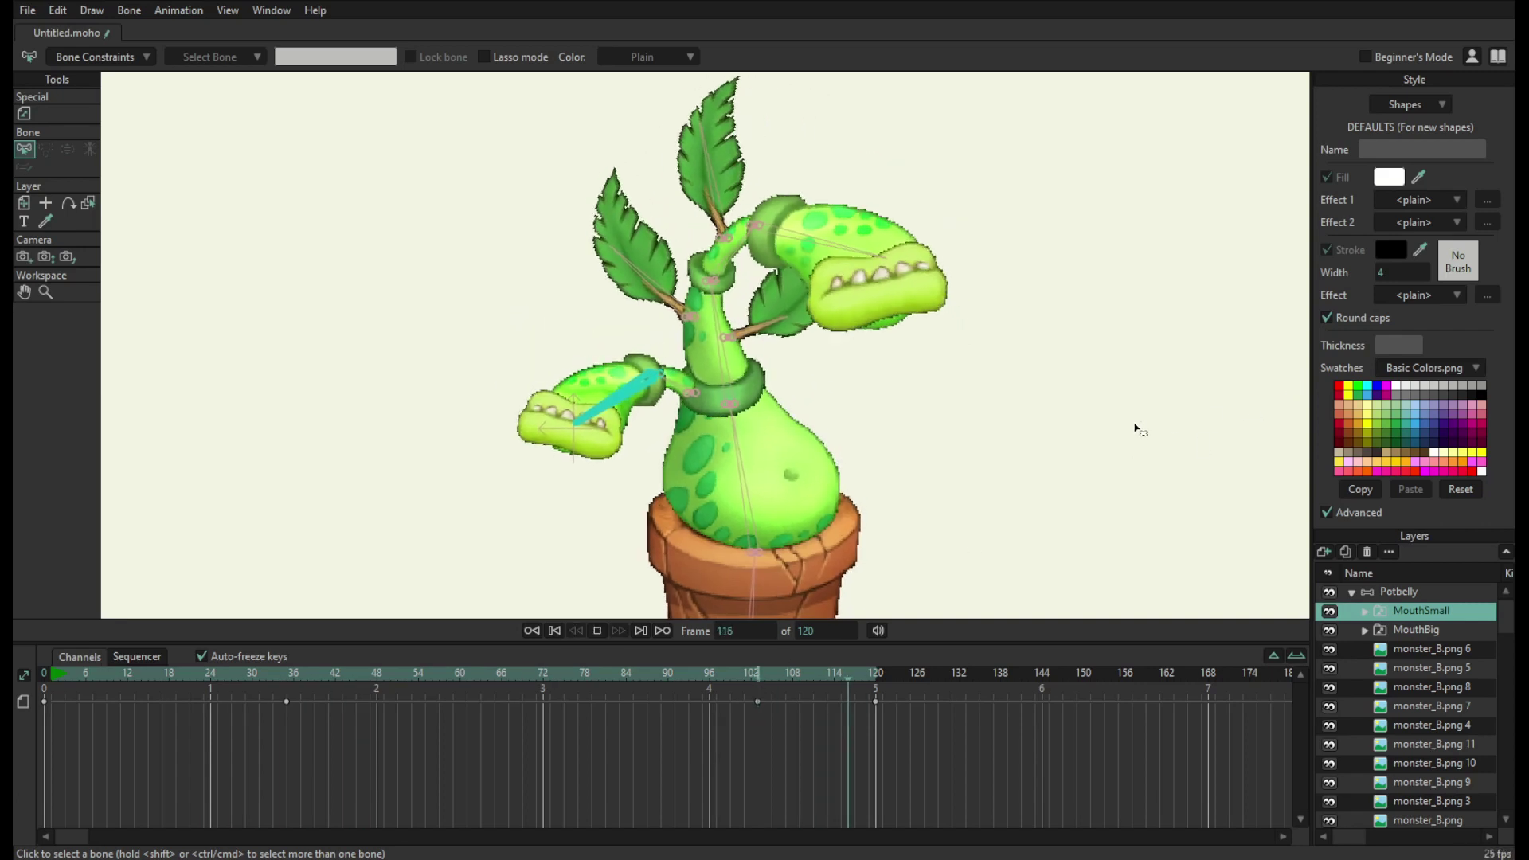
- Key mouth-opening switches for the MouthBig layer at frames 29 and 30, and play back the animation
{"action": "left_click", "coordinate": [1408, 630]}
{"action": "key", "text": "space"}
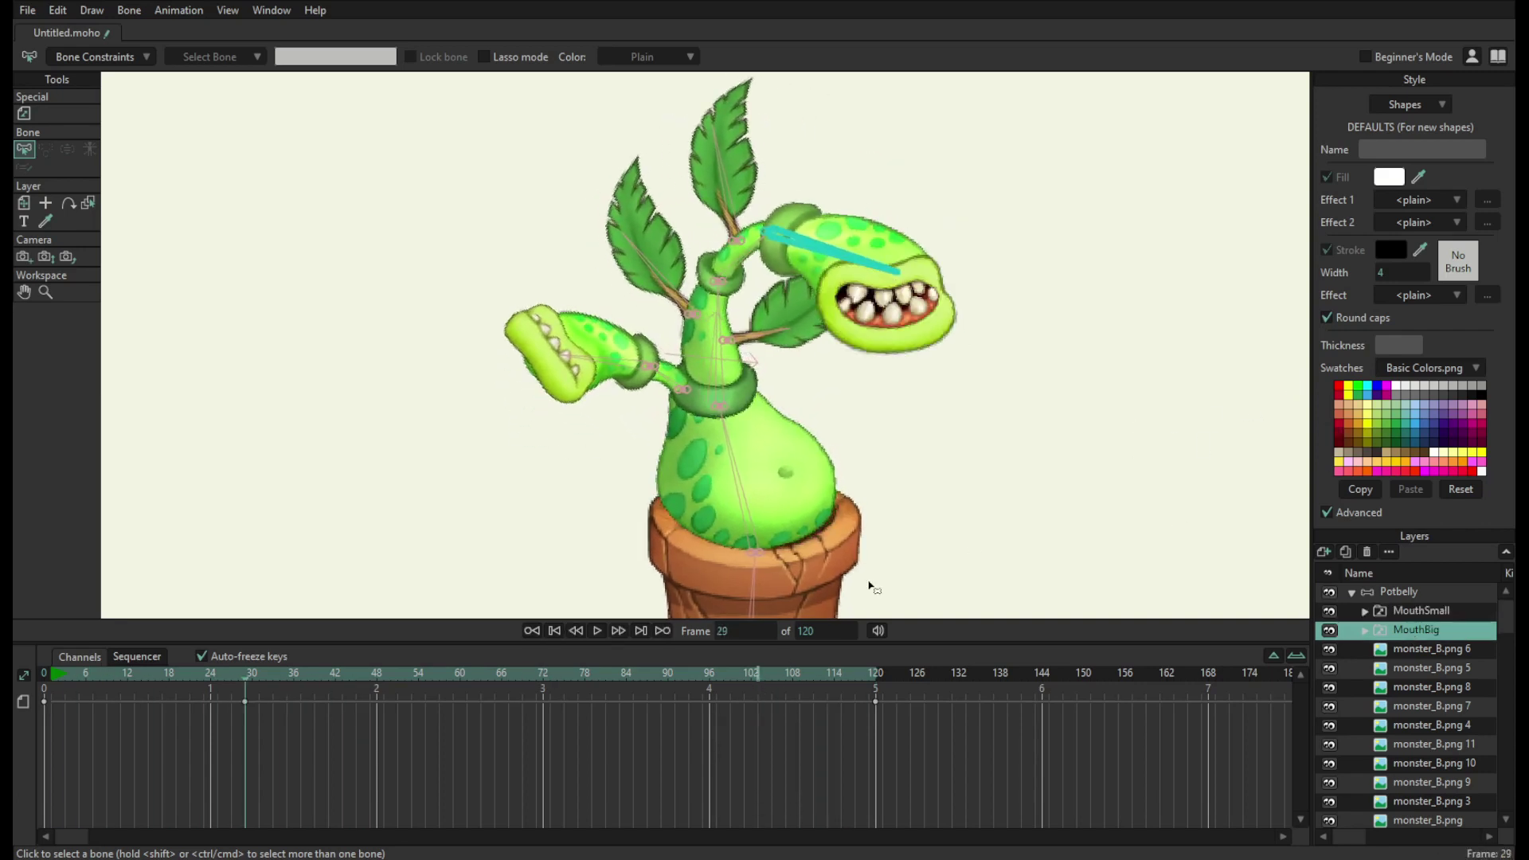
{"action": "left_click", "coordinate": [256, 675]}
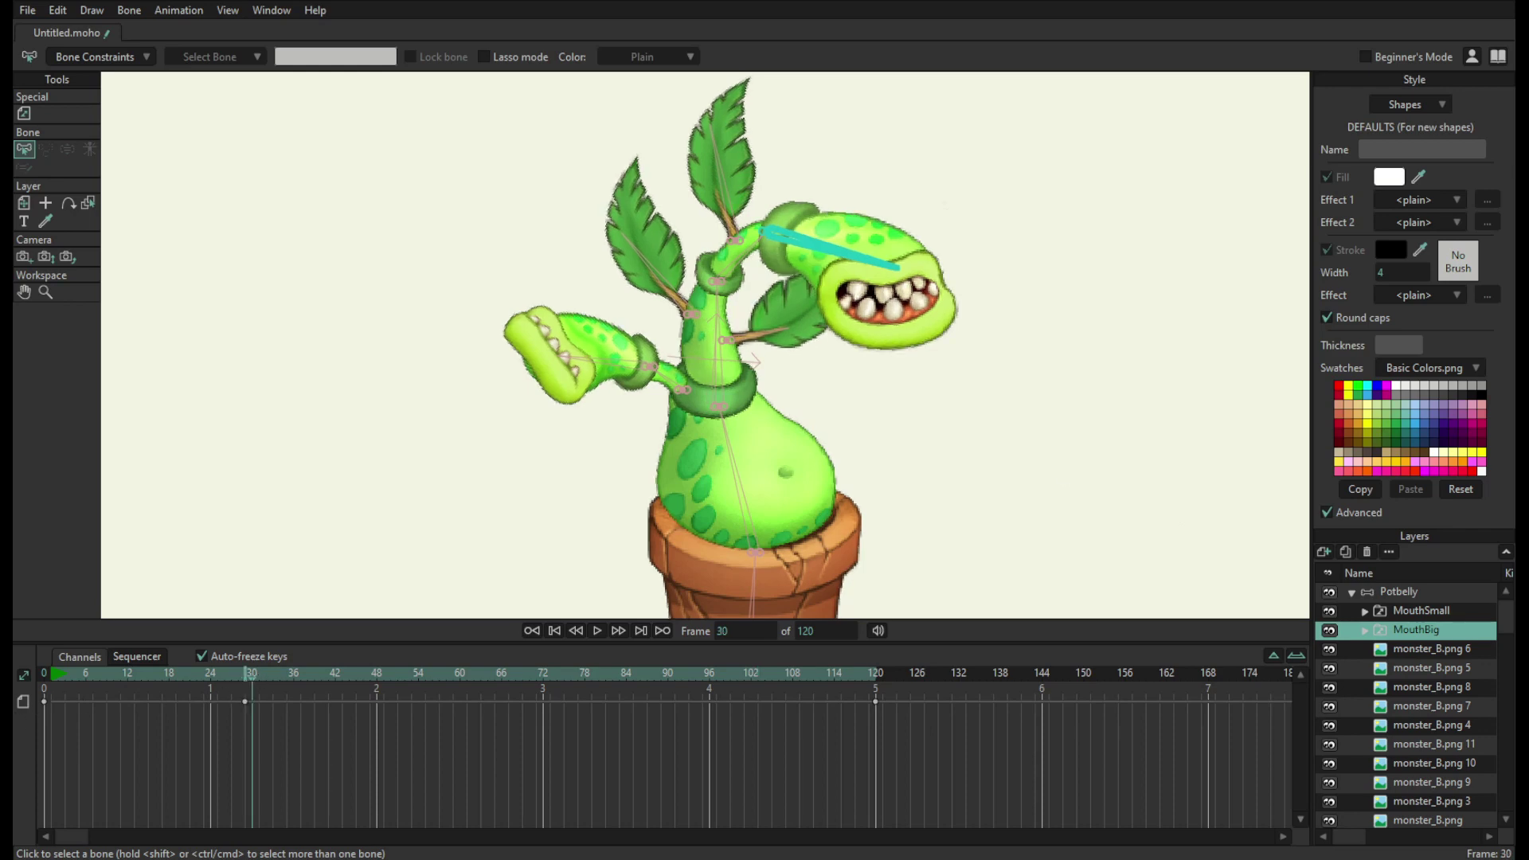
{"action": "key", "text": "space"}
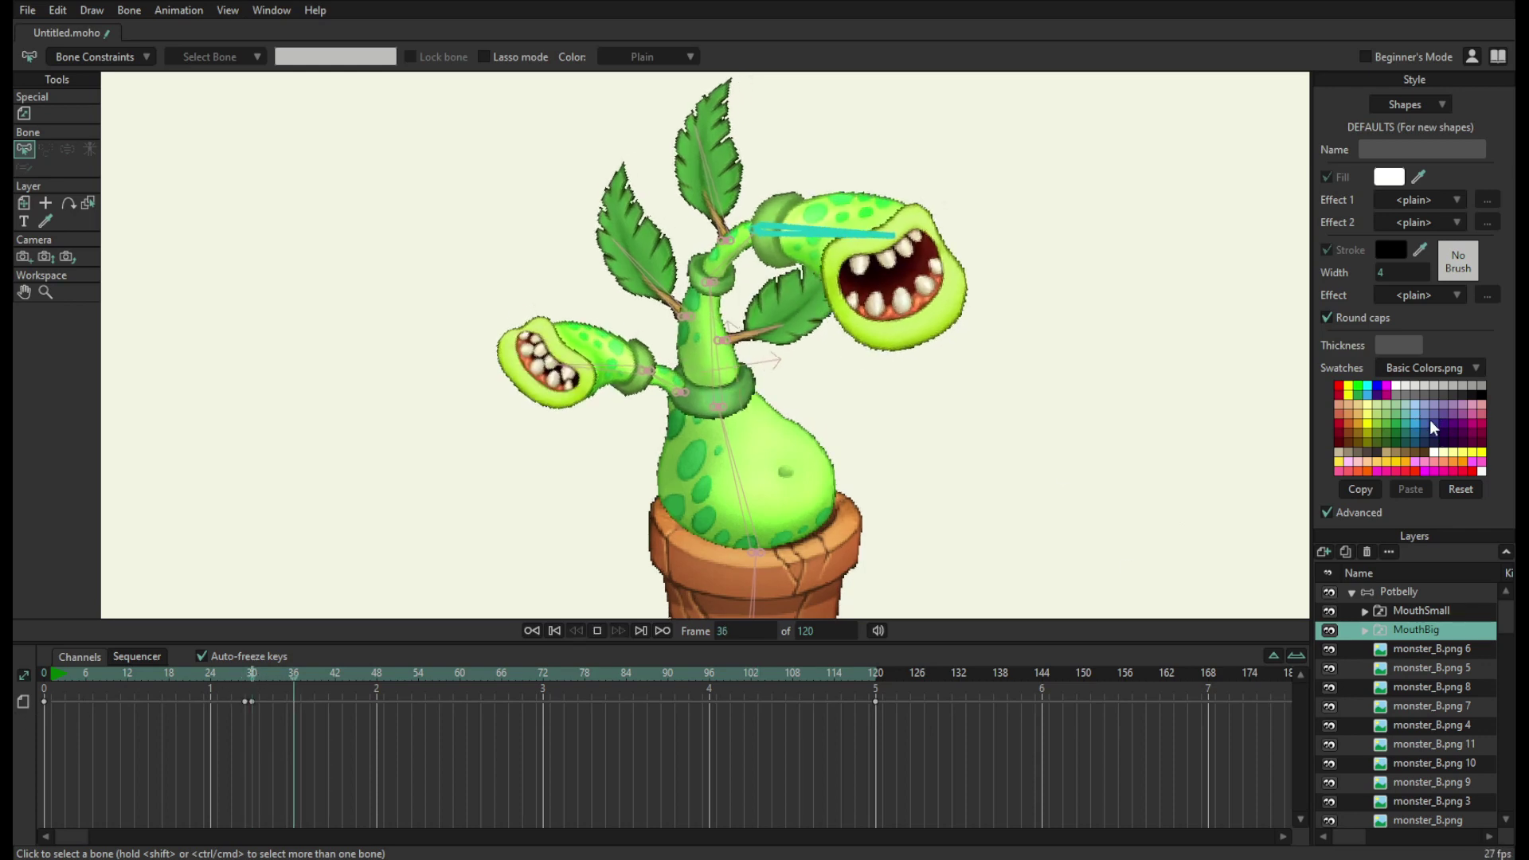
- Key mouth-closing switches for the MouthBig layer at frames 115 and 116, and play back the animation
{"action": "key", "text": "space"}
{"action": "left_click", "coordinate": [842, 677]}
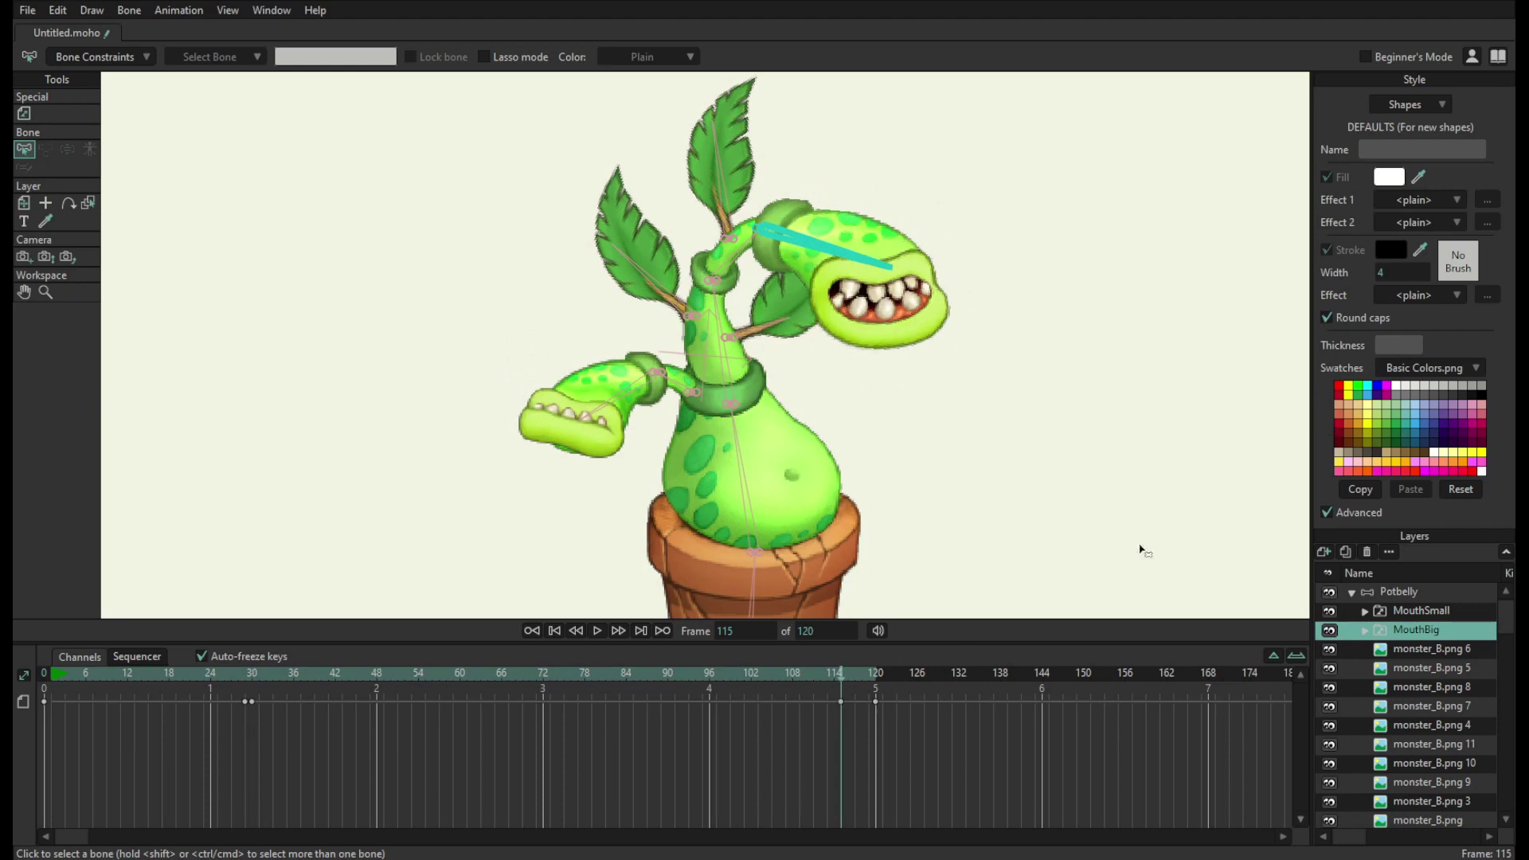
{"action": "left_click_drag", "start_coordinate": [838, 689], "coordinate": [847, 680]}
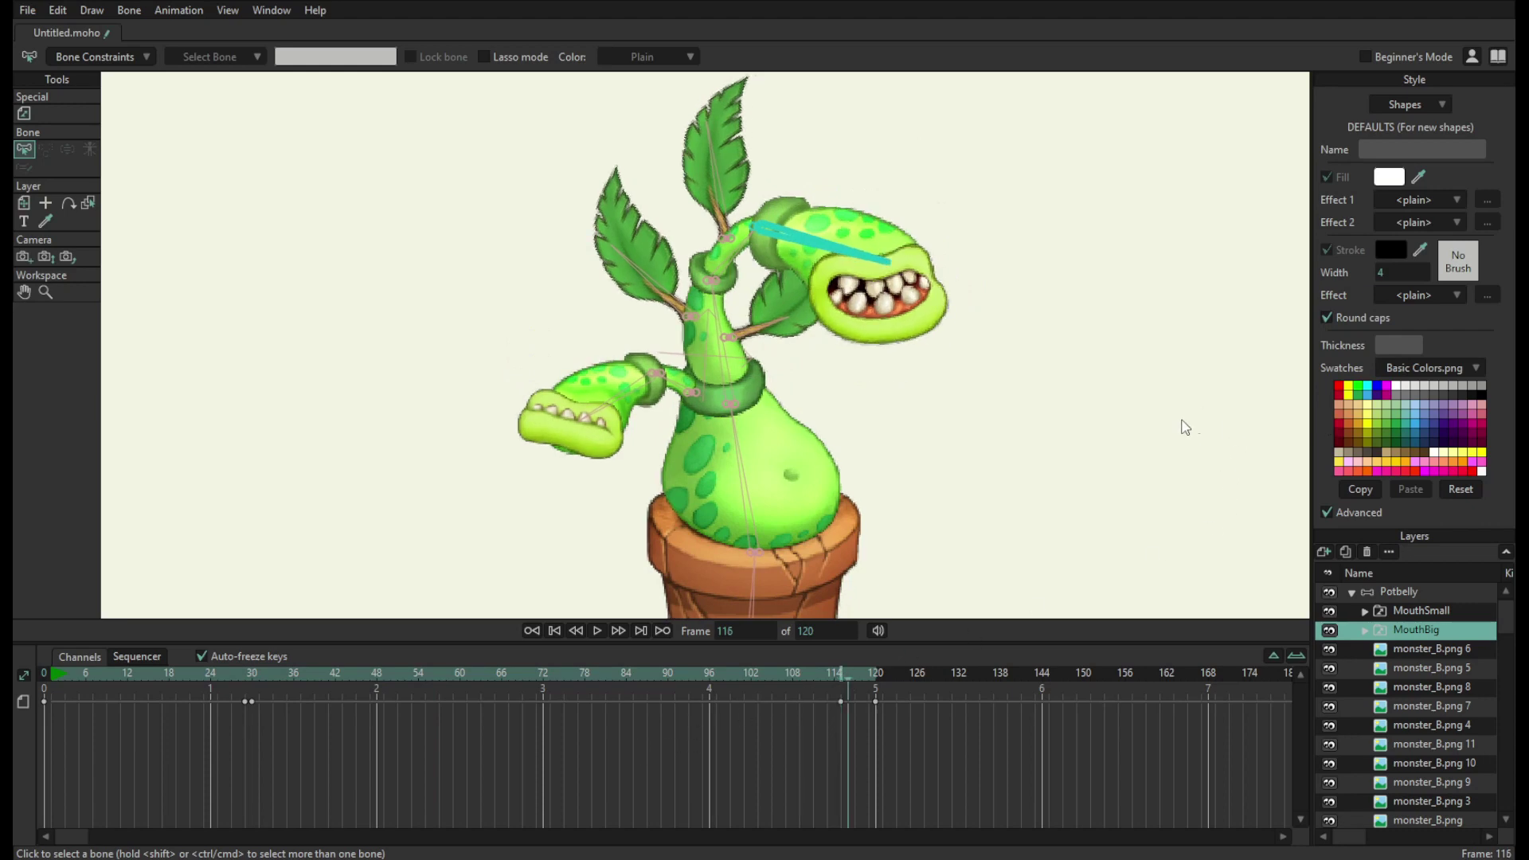
{"action": "key", "text": "space"}
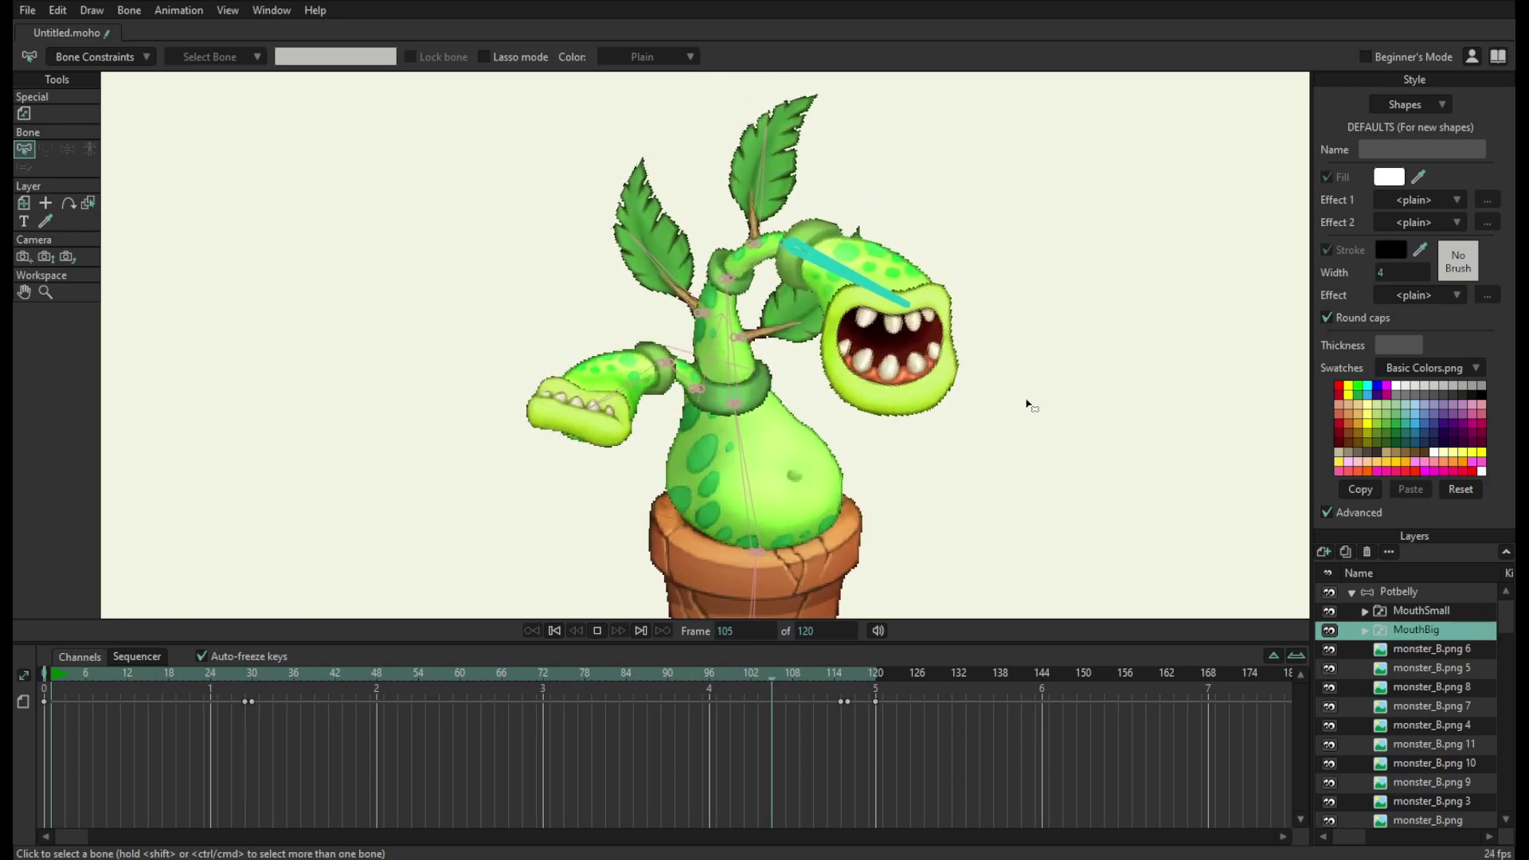
- Retime the MouthBig switch keys by moving the frame 115 key to 114 and the frame 30 key to 31
{"action": "left_click", "coordinate": [841, 703]}
{"action": "left_click_drag", "start_coordinate": [840, 703], "coordinate": [833, 703]}
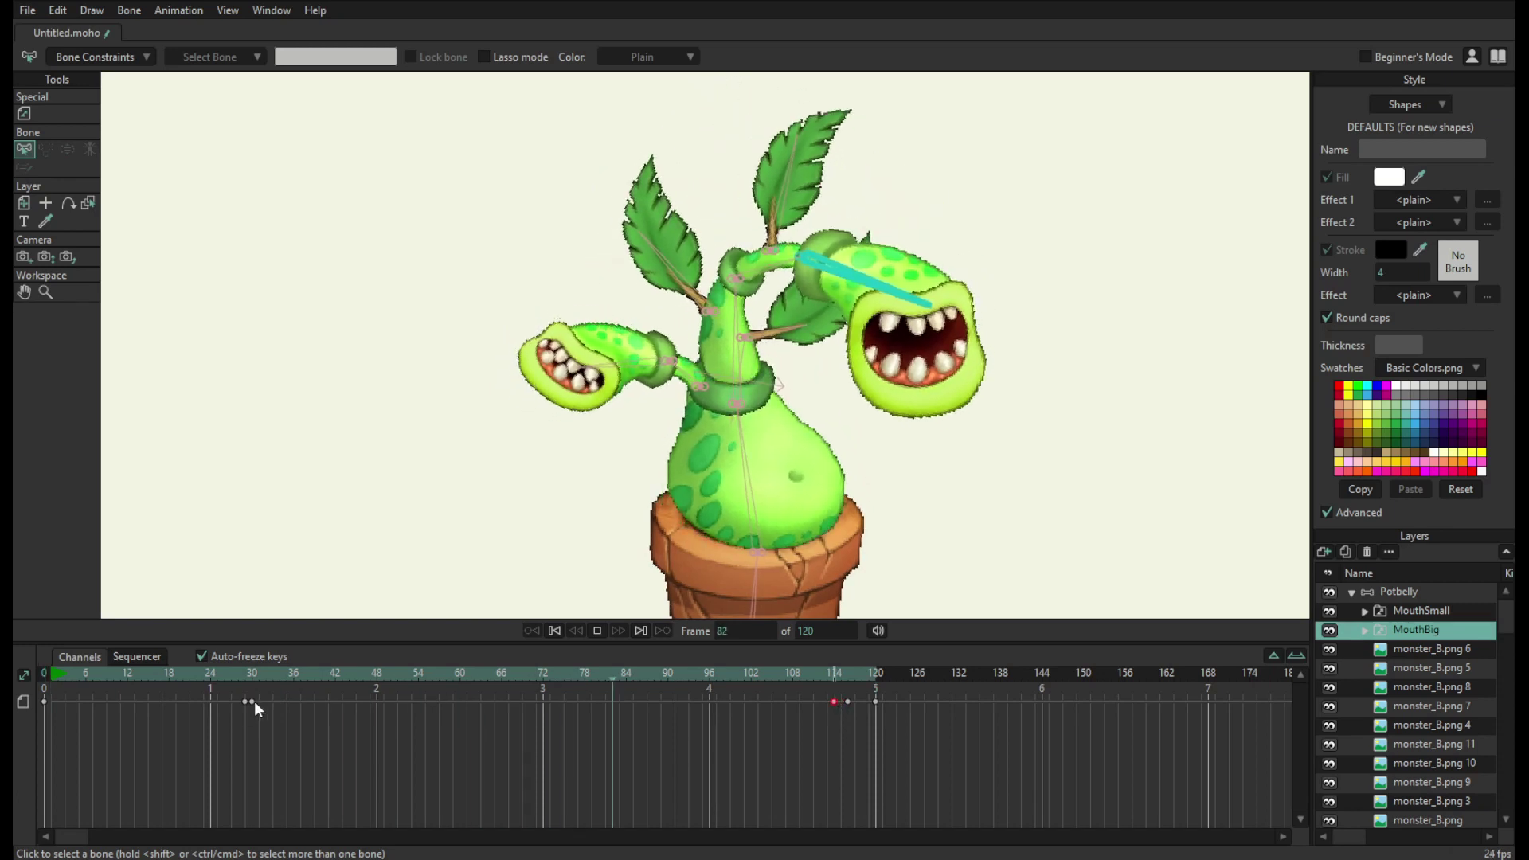
{"action": "left_click_drag", "start_coordinate": [253, 702], "coordinate": [259, 701]}
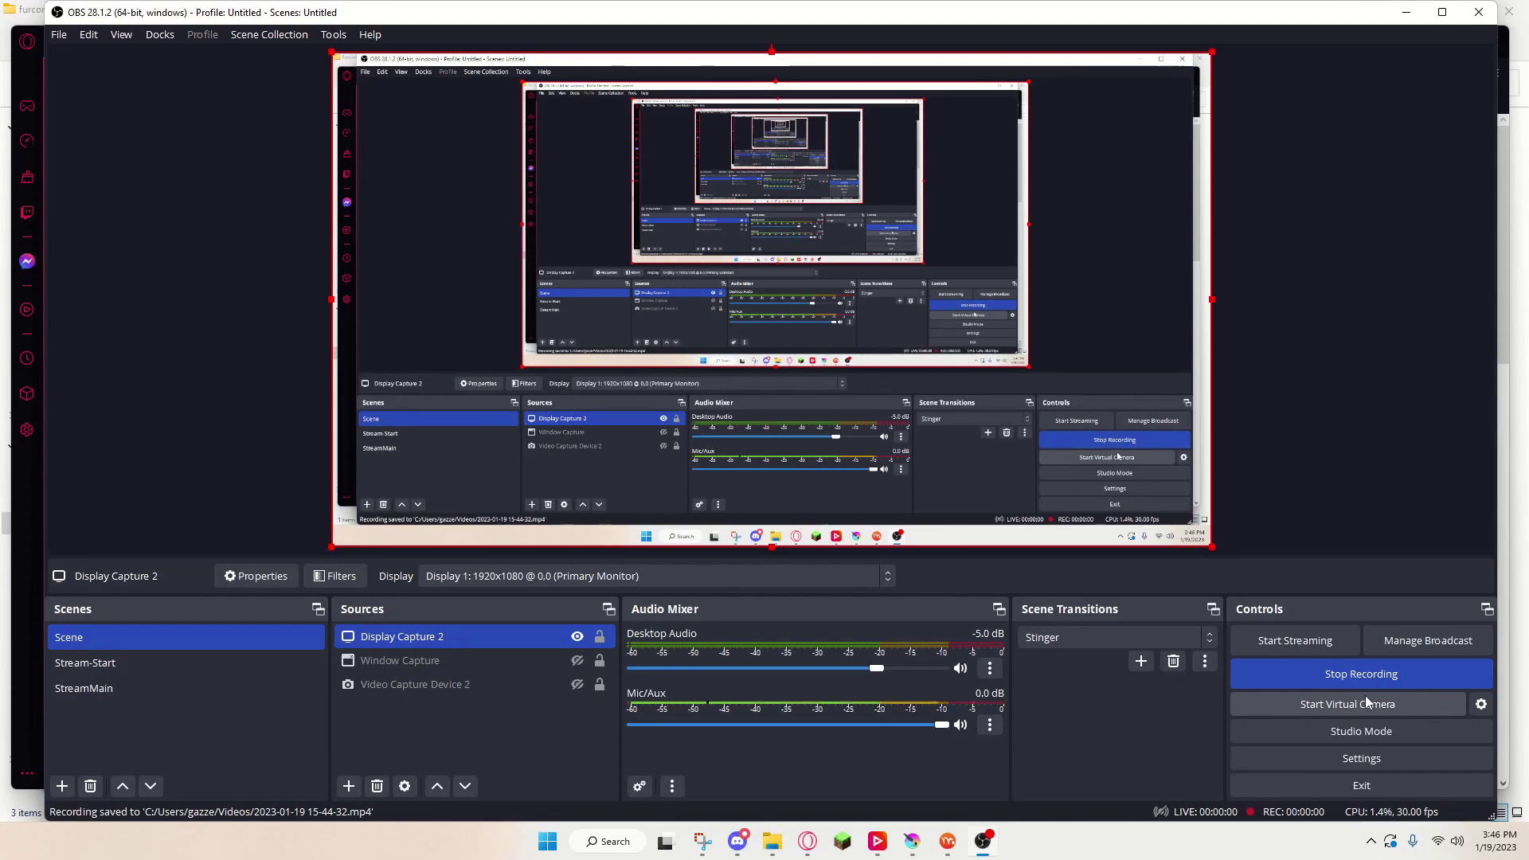
- Switch back to Moho and close the MouthBig switch window
{"action": "left_click", "coordinate": [951, 842]}
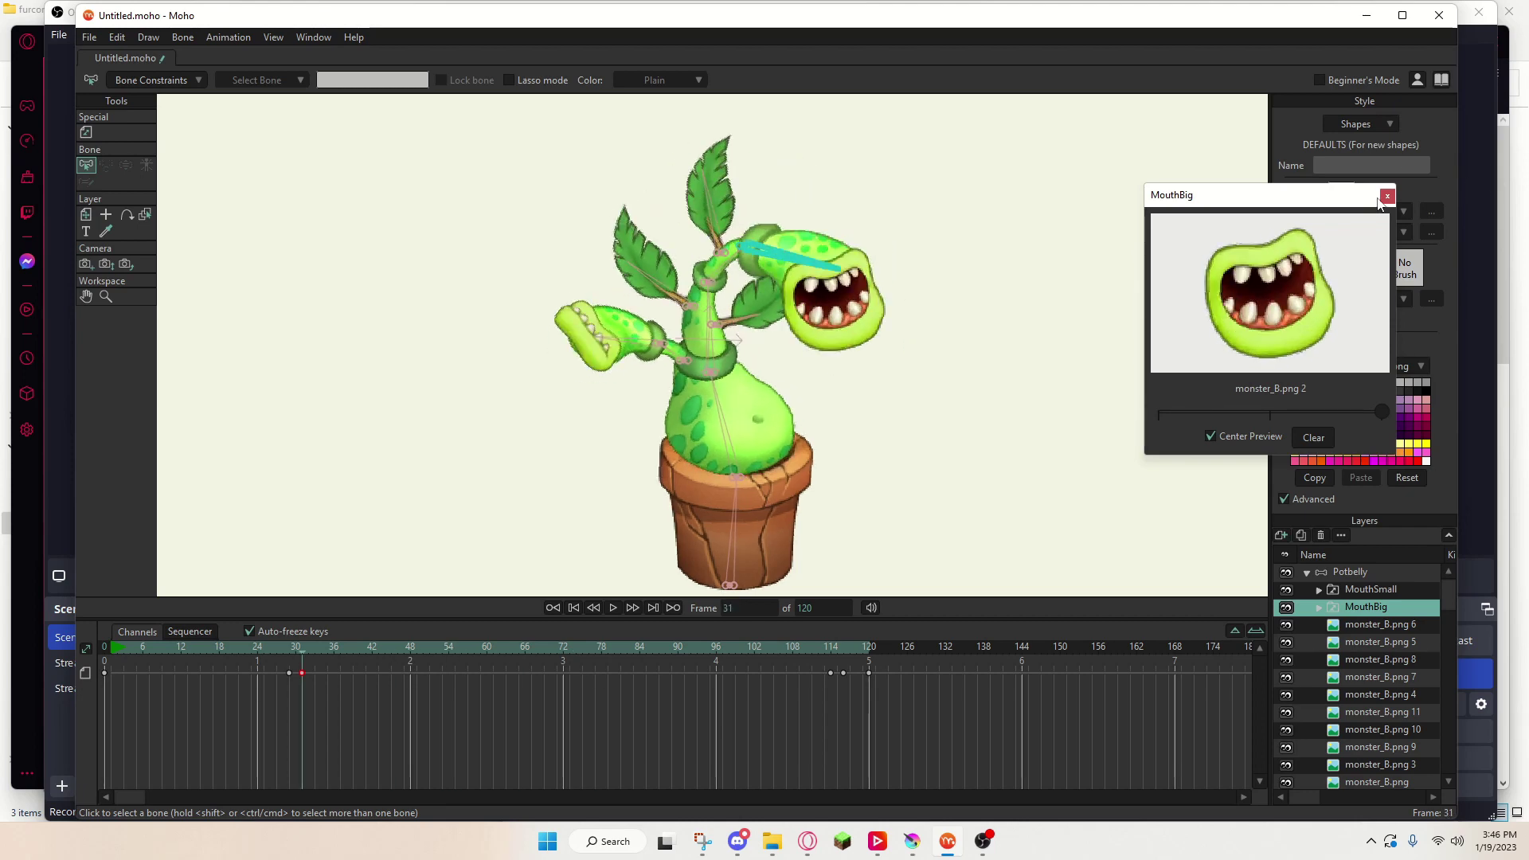
{"action": "left_click_drag", "start_coordinate": [1352, 216], "coordinate": [1300, 144]}
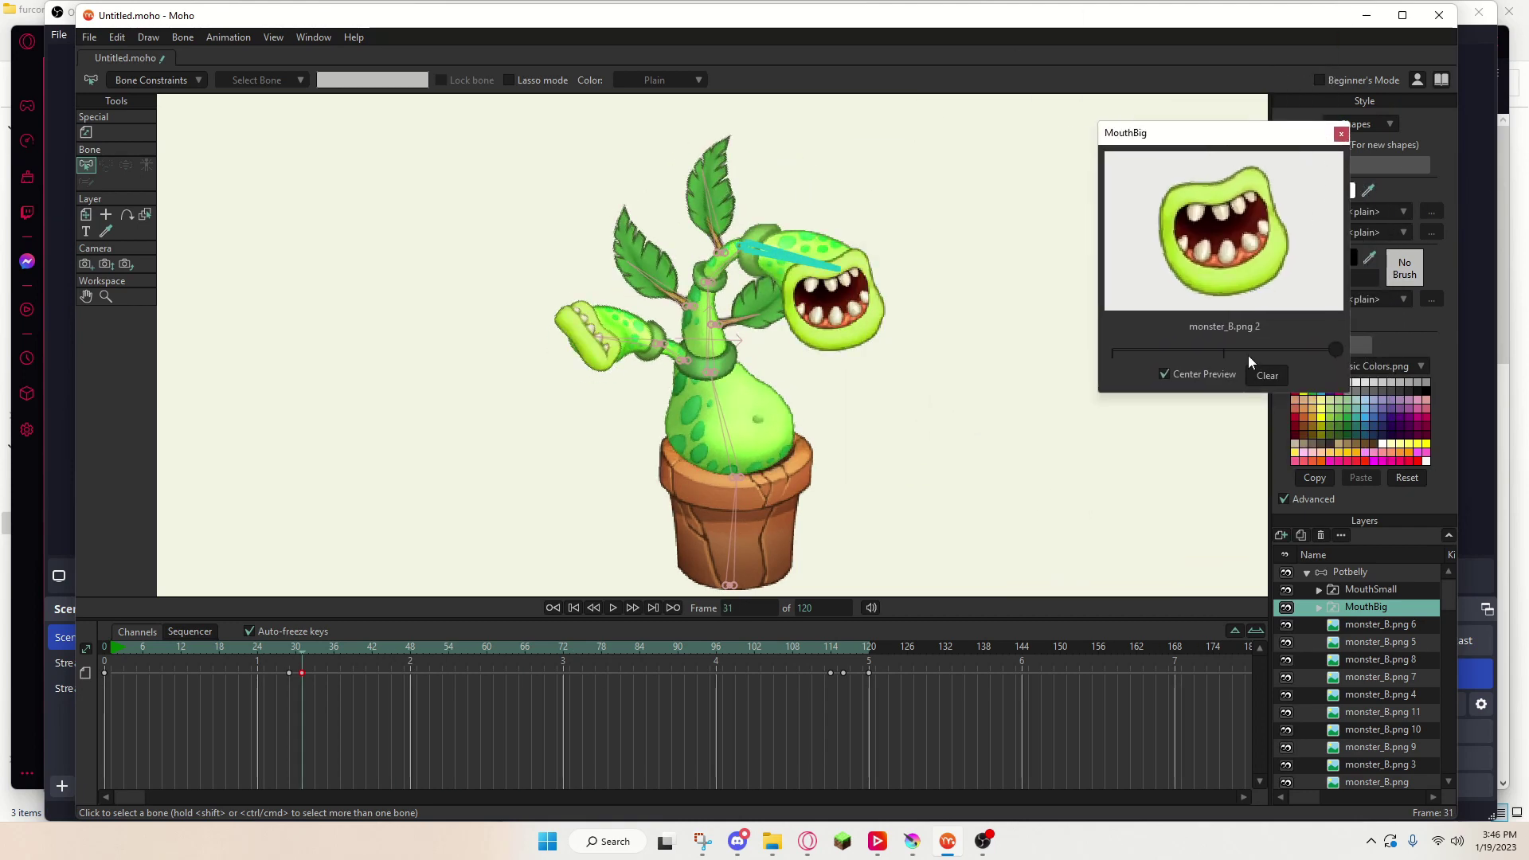
{"action": "left_click", "coordinate": [1342, 135]}
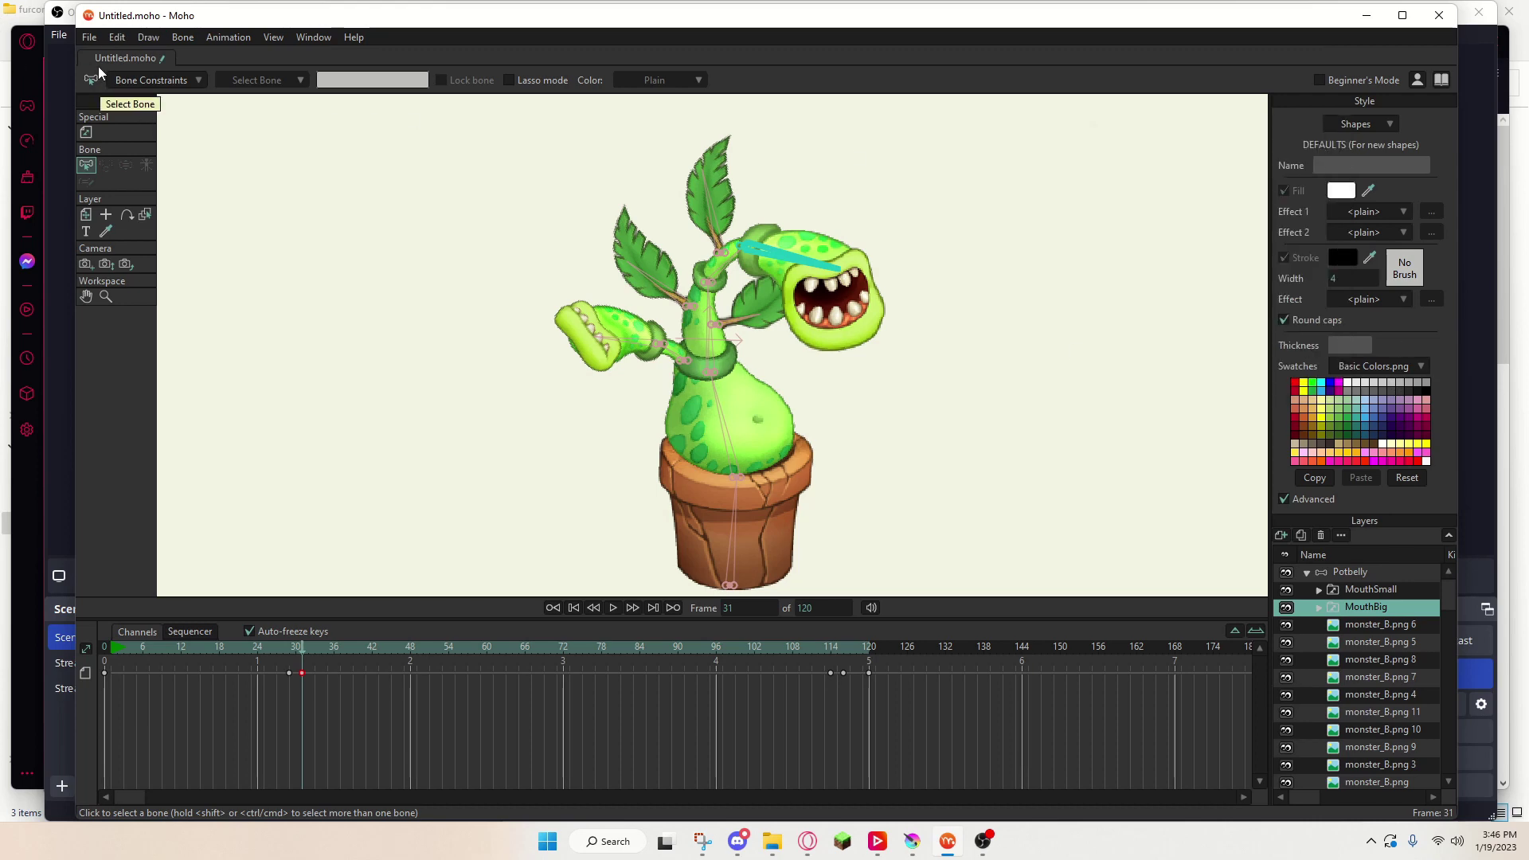
- Open the animation export settings and set the frame range to the entire animation
{"action": "left_click", "coordinate": [89, 37]}
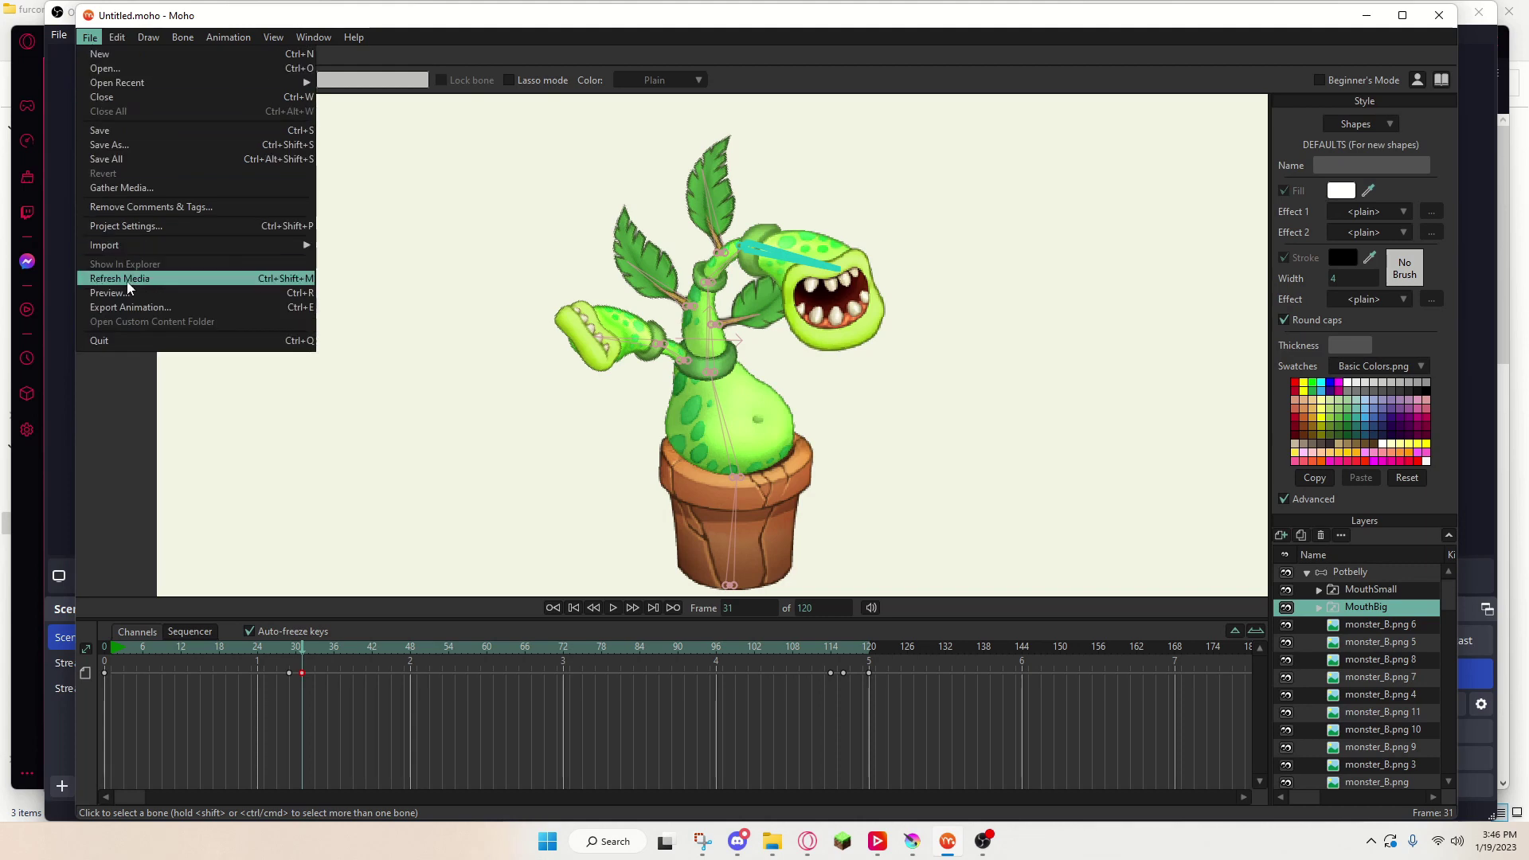
{"action": "left_click", "coordinate": [128, 307]}
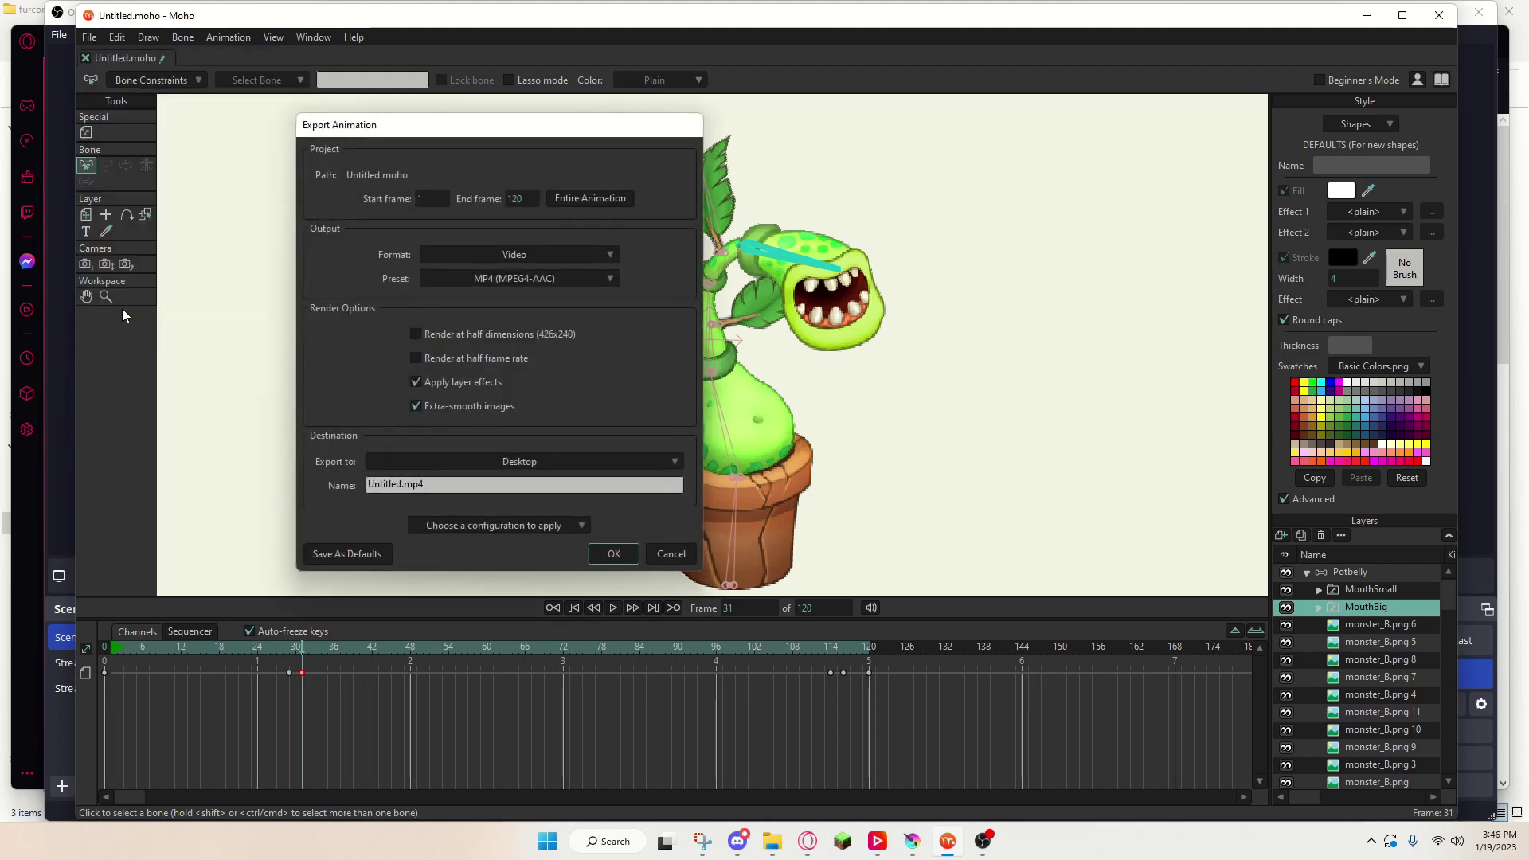
{"action": "left_click_drag", "start_coordinate": [512, 137], "coordinate": [1046, 187]}
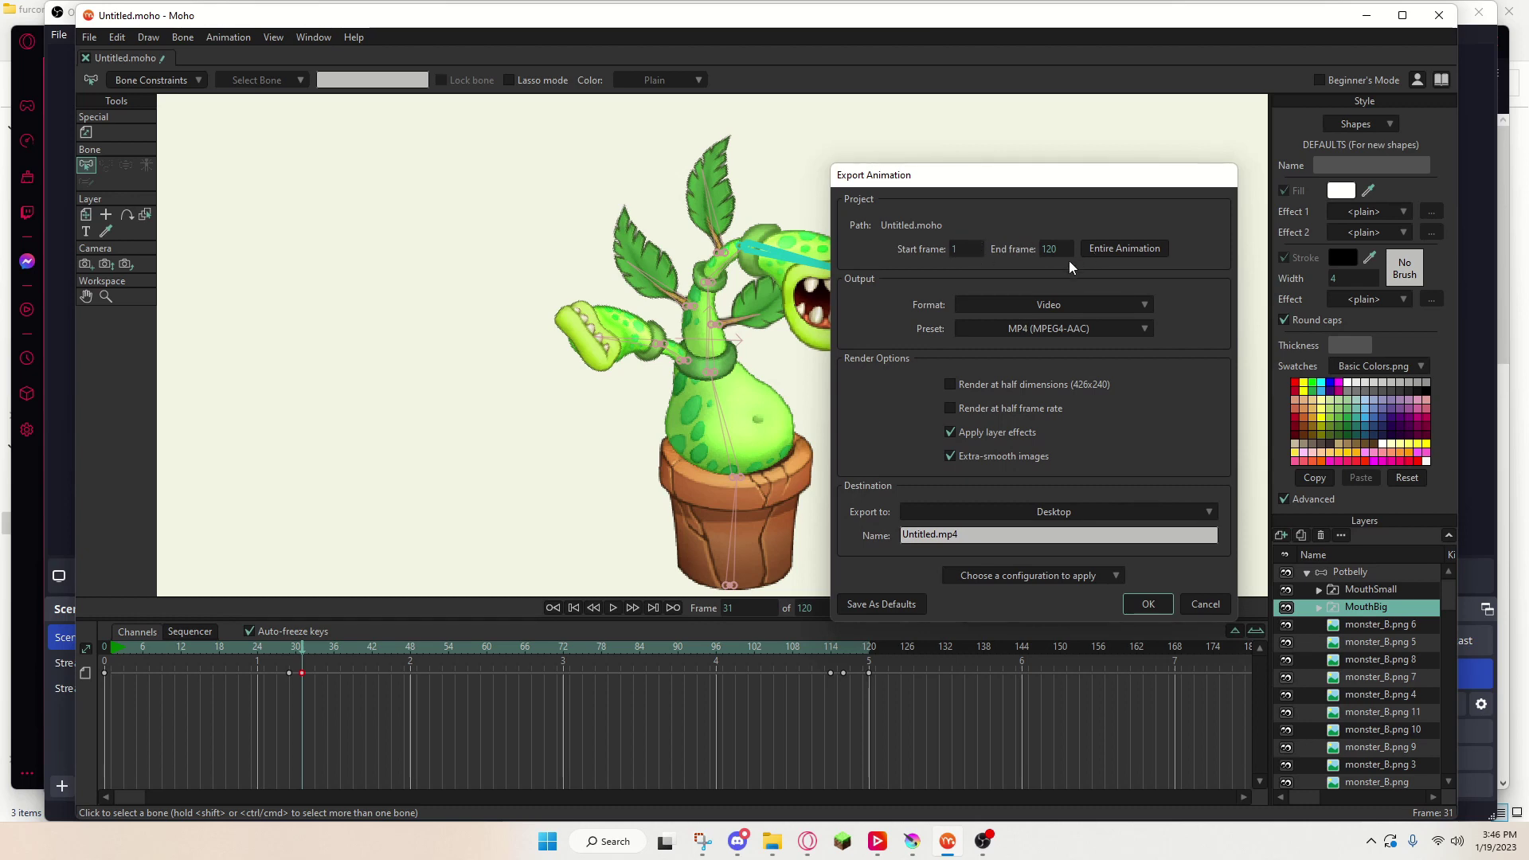
{"action": "left_click_drag", "start_coordinate": [1065, 172], "coordinate": [1100, 179]}
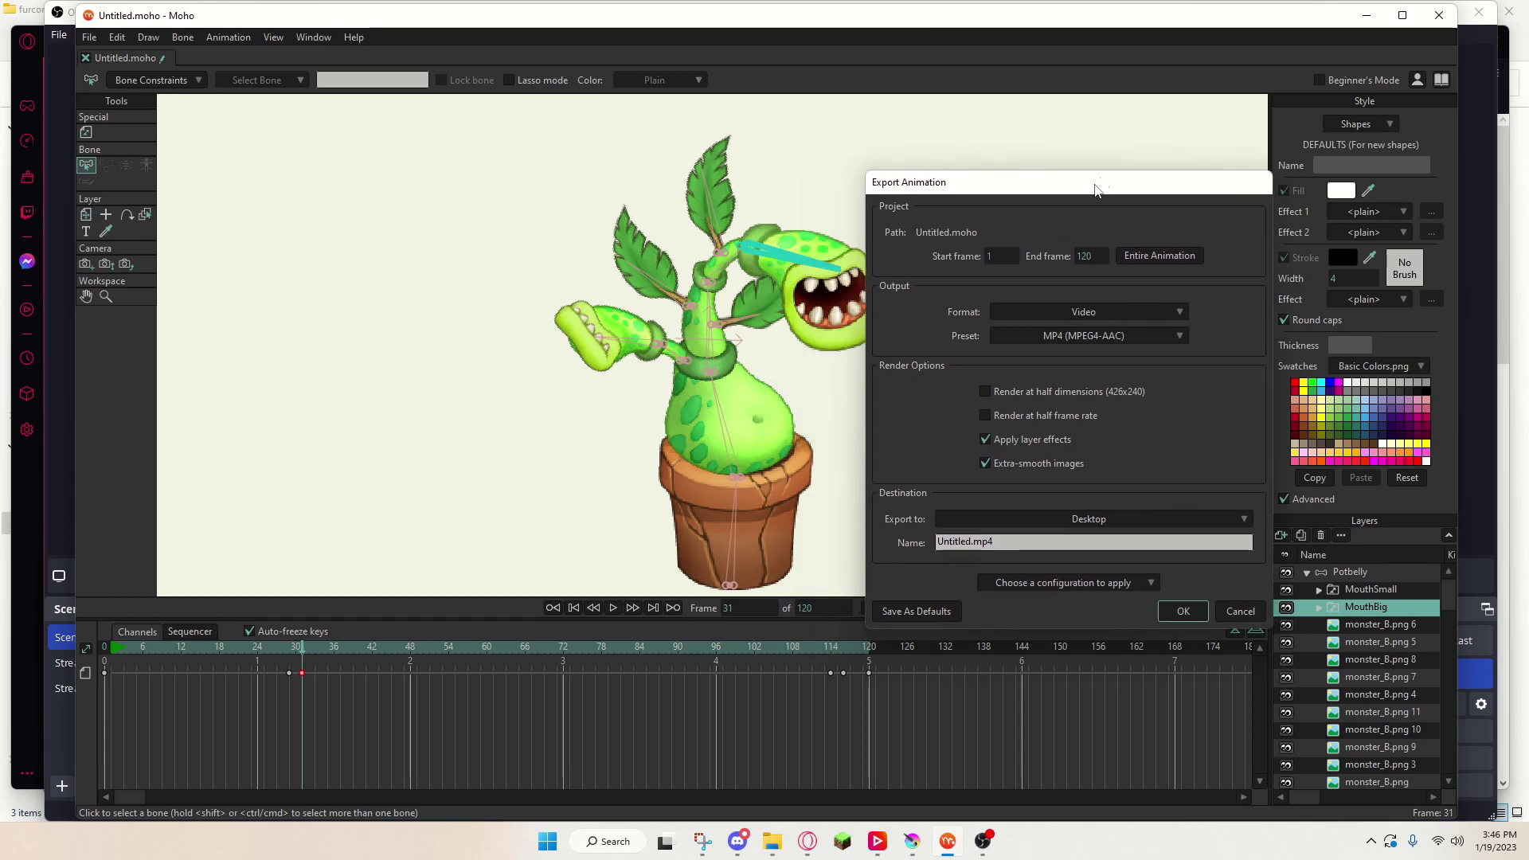
{"action": "left_click", "coordinate": [1154, 258]}
- Review the available output formats and video presets for the export
{"action": "left_click_drag", "start_coordinate": [1145, 187], "coordinate": [1009, 129]}
{"action": "left_click", "coordinate": [966, 253]}
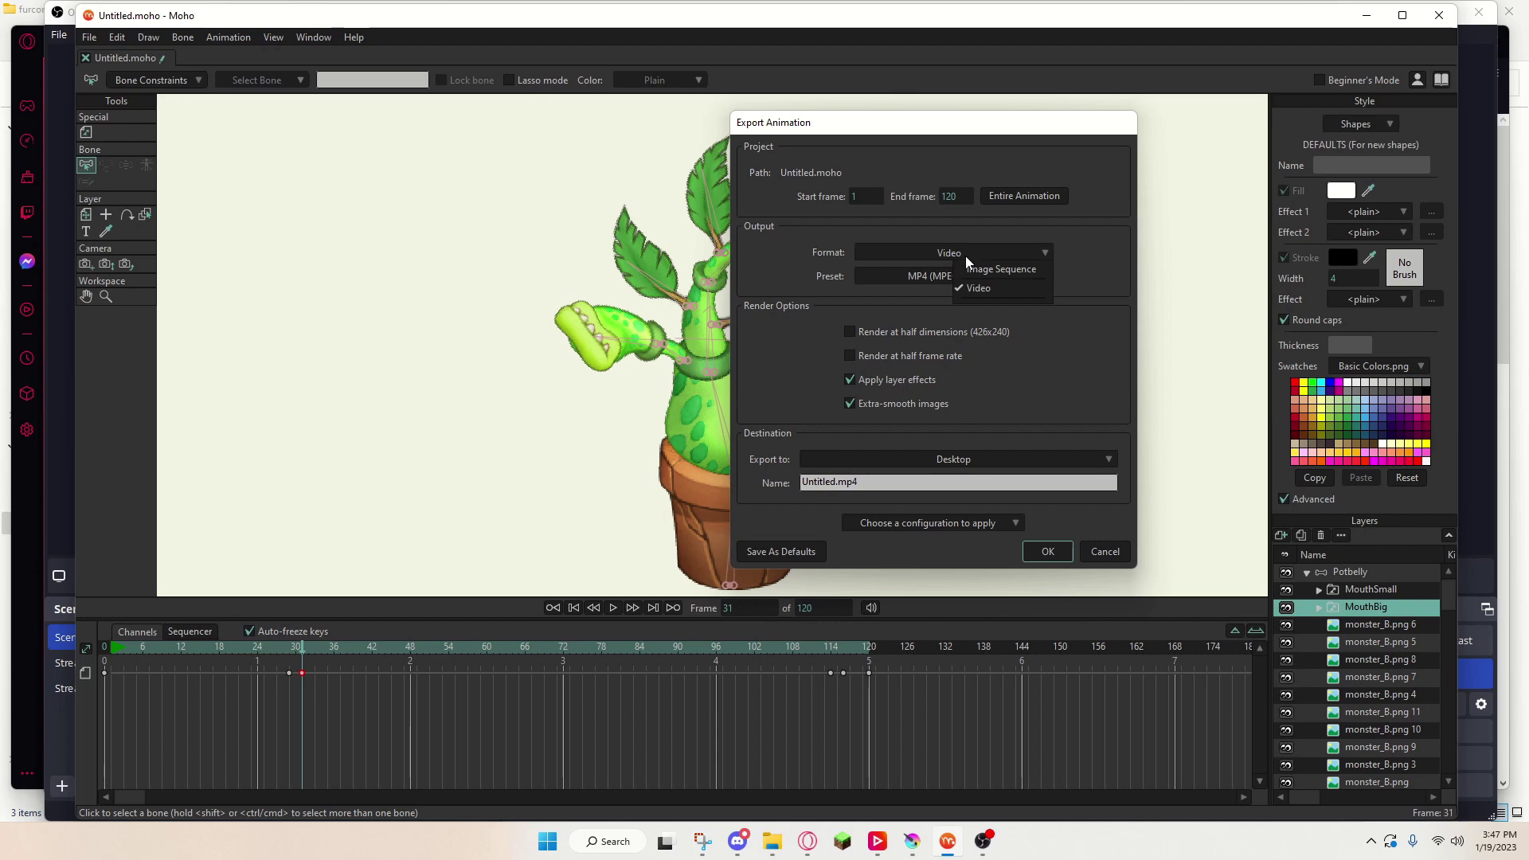
{"action": "left_click", "coordinate": [966, 255]}
{"action": "left_click", "coordinate": [955, 275]}
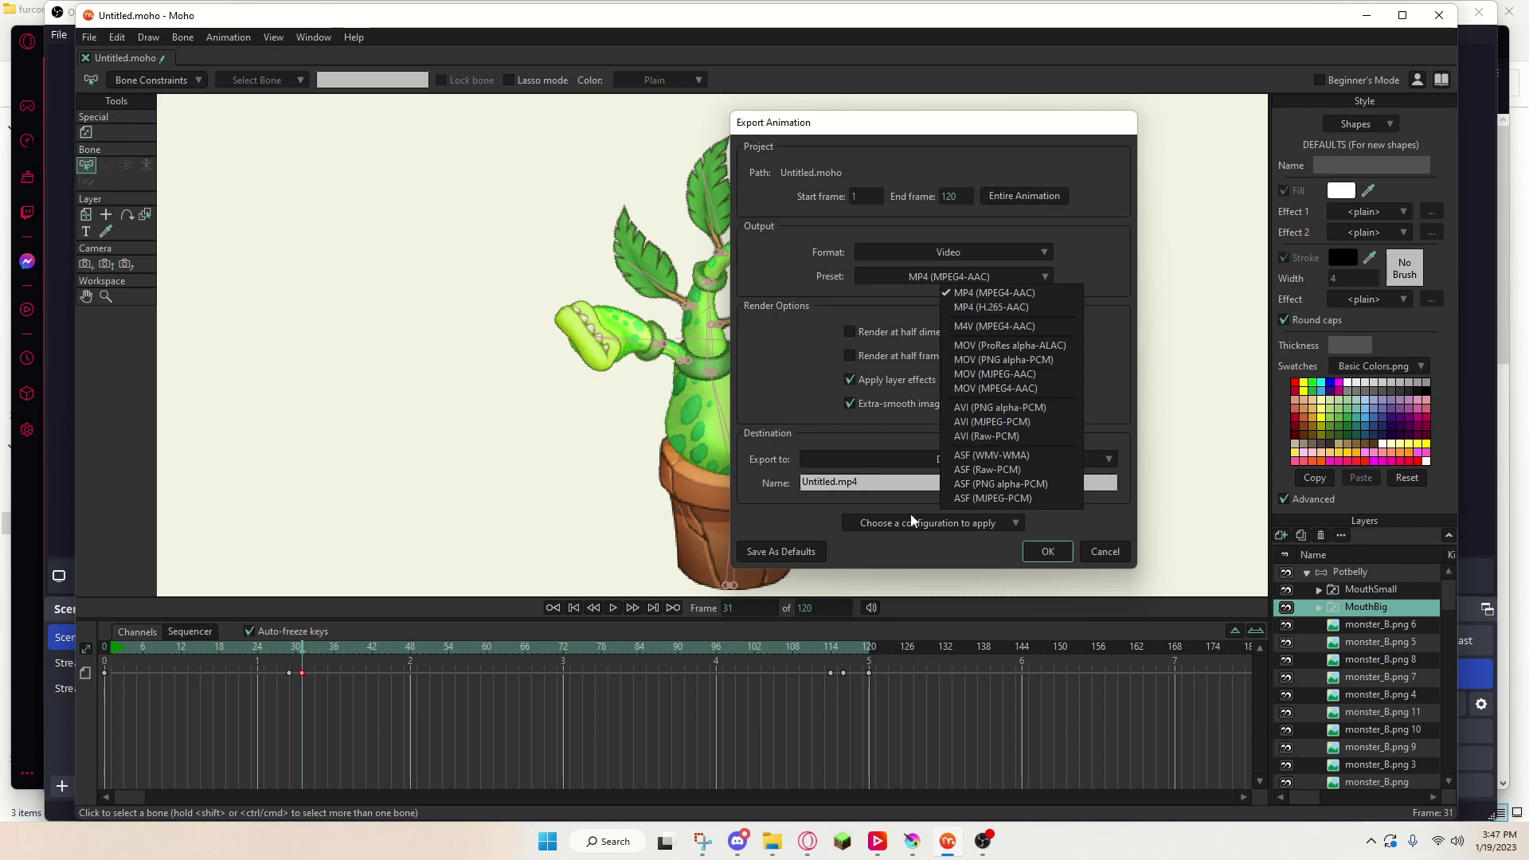
{"action": "left_click", "coordinate": [840, 434]}
- Name the export file Potbel.mp4, keep Desktop as the destination, and export the animation
{"action": "left_click", "coordinate": [824, 480]}
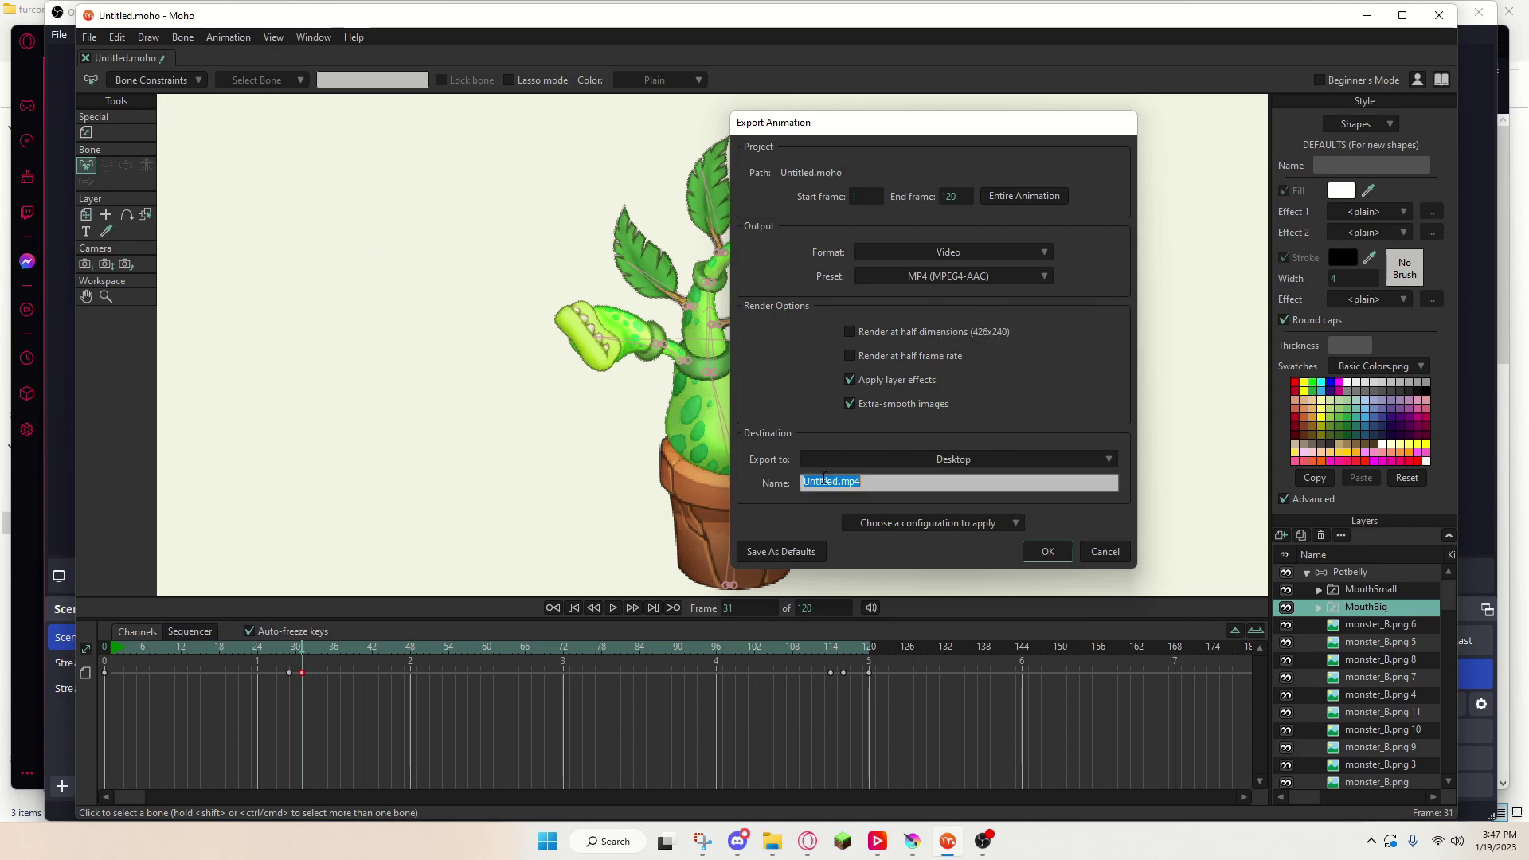
{"action": "left_click_drag", "start_coordinate": [834, 481], "coordinate": [822, 481]}
{"action": "key", "text": "BackSpace"}
{"action": "left_click", "coordinate": [870, 461]}
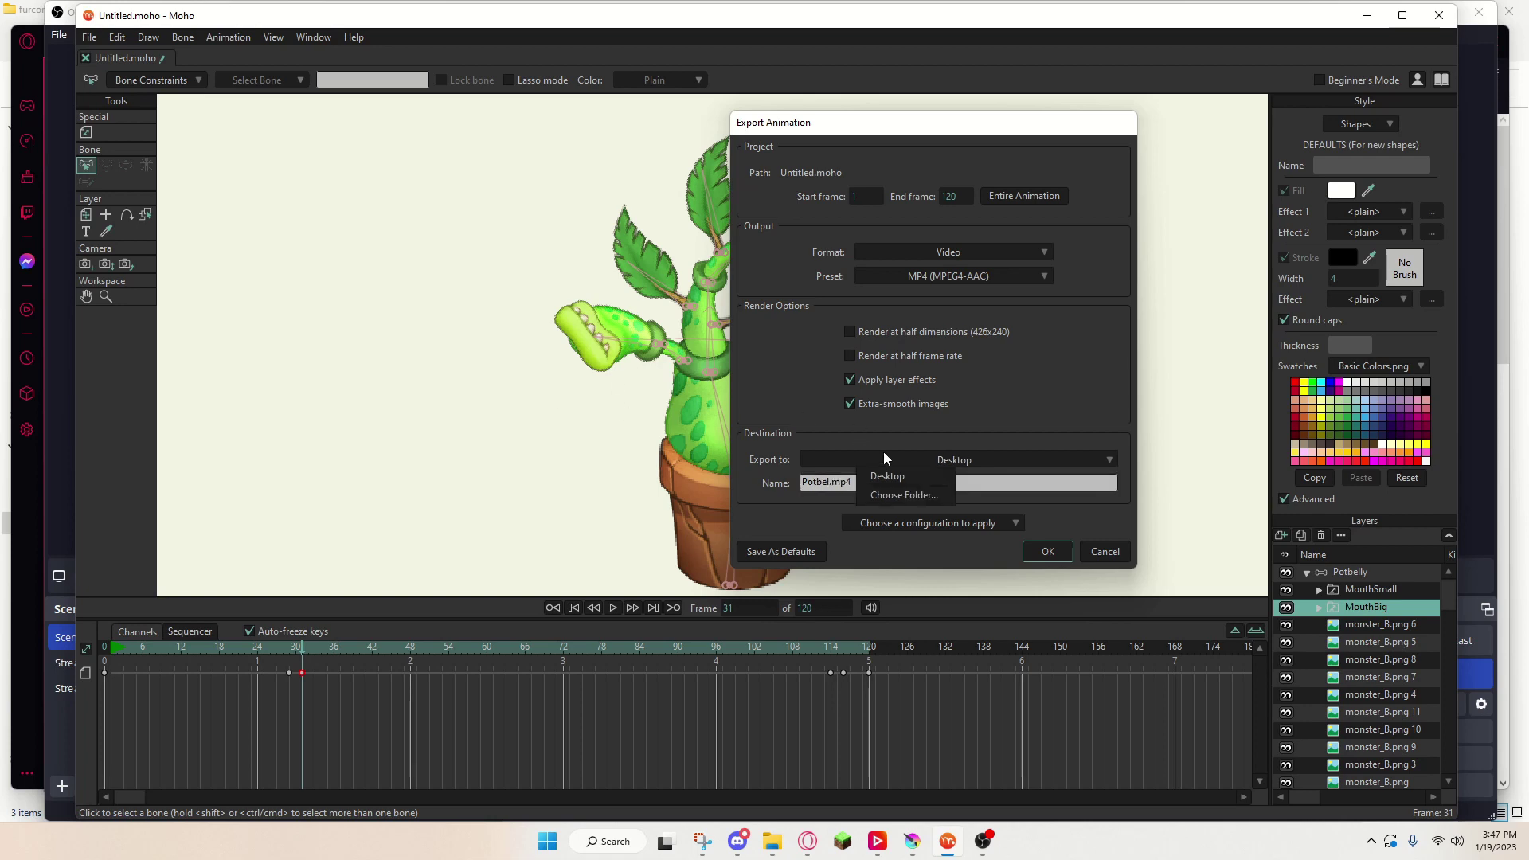
{"action": "left_click", "coordinate": [883, 454]}
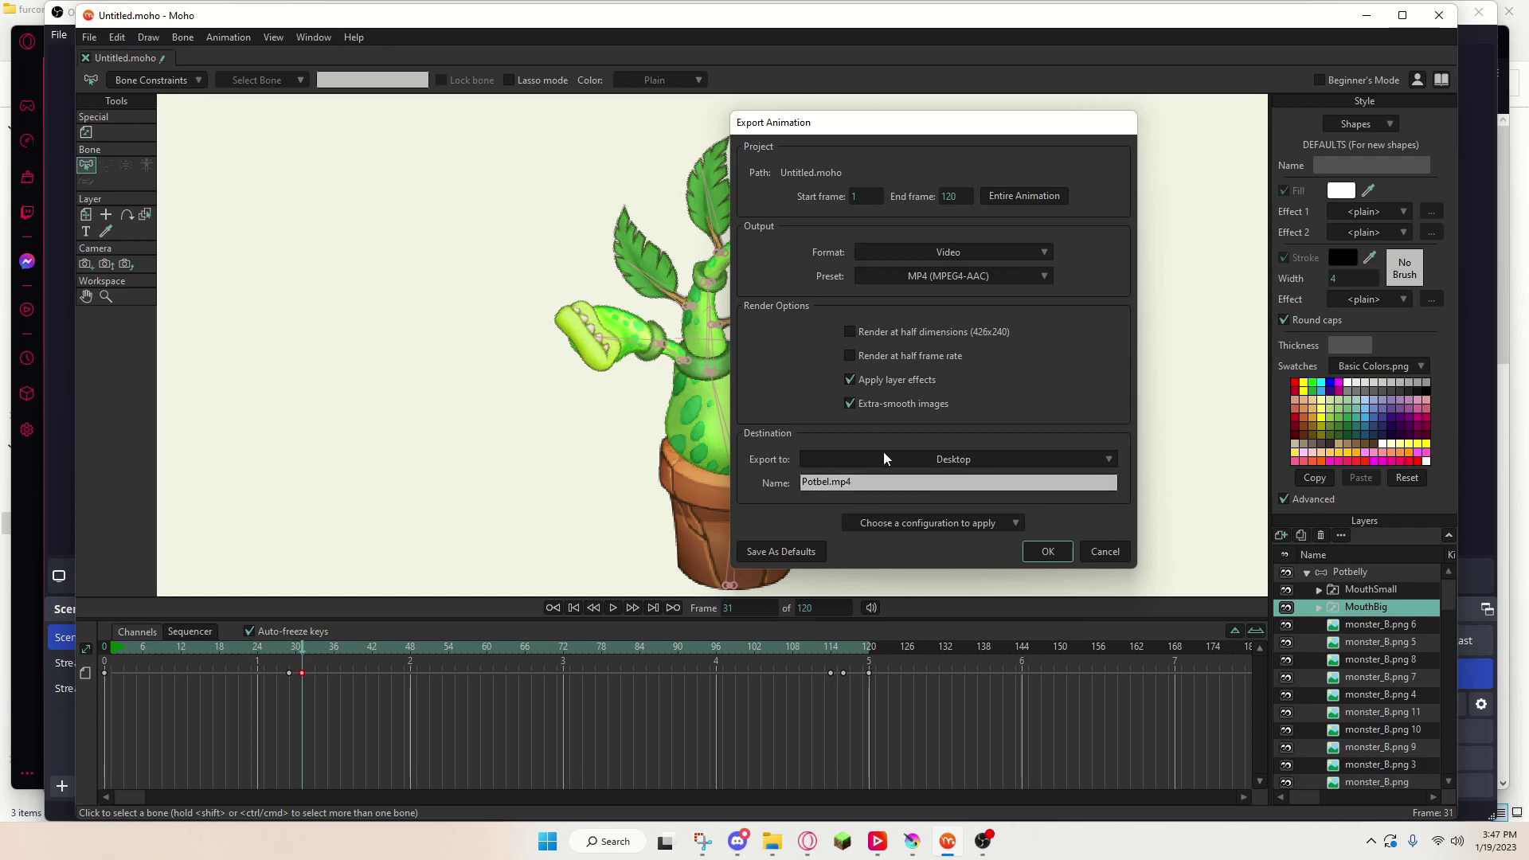
{"action": "left_click", "coordinate": [1048, 552]}
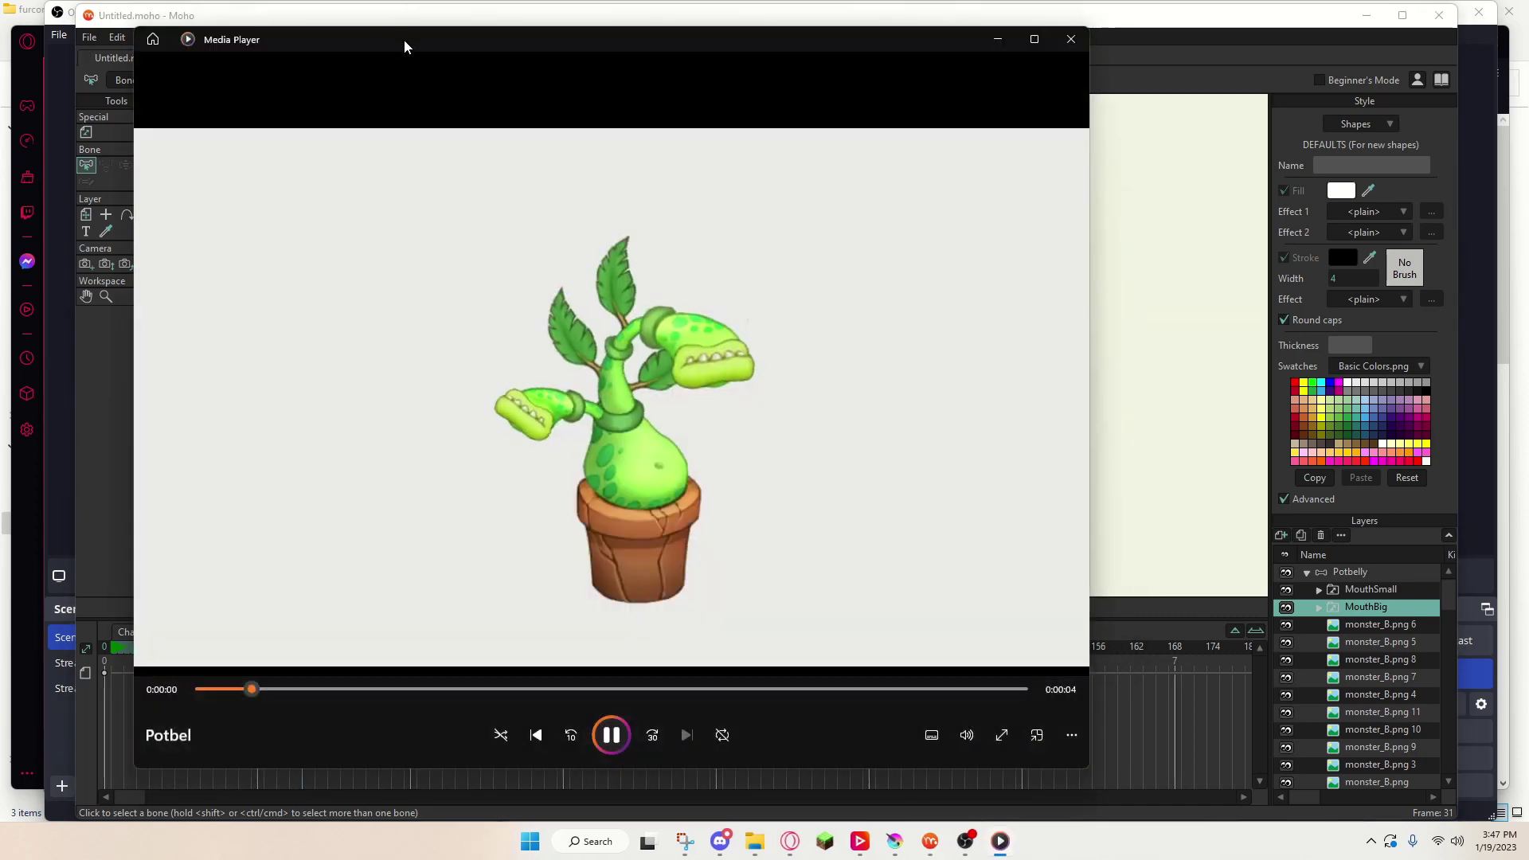
- Watch the exported Potbel video on repeat in Media Player, and close the player
{"action": "left_click_drag", "start_coordinate": [404, 40], "coordinate": [709, 73]}
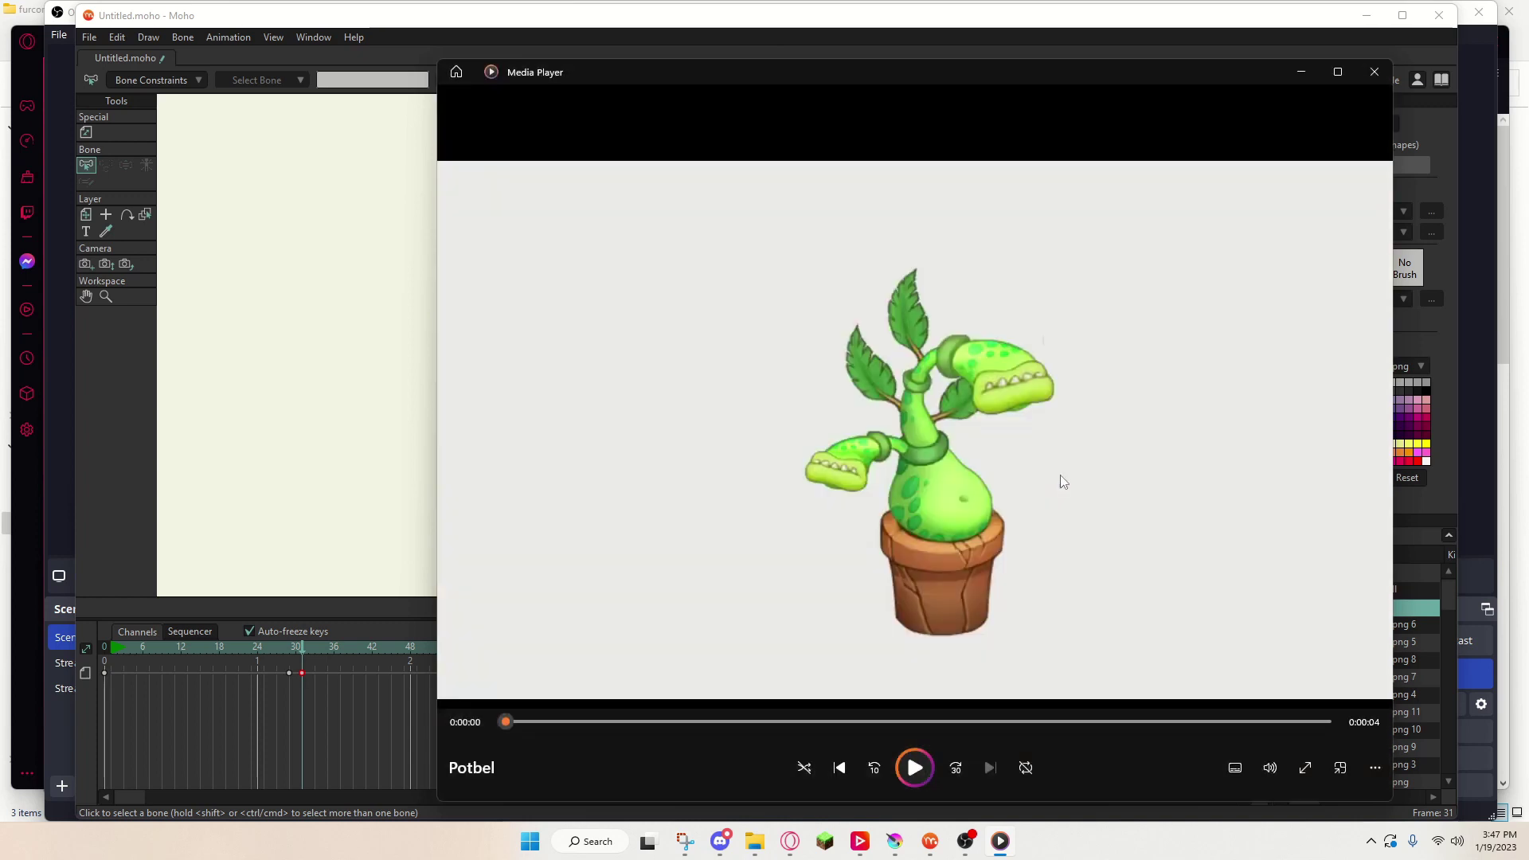
{"action": "right_click", "coordinate": [1199, 554]}
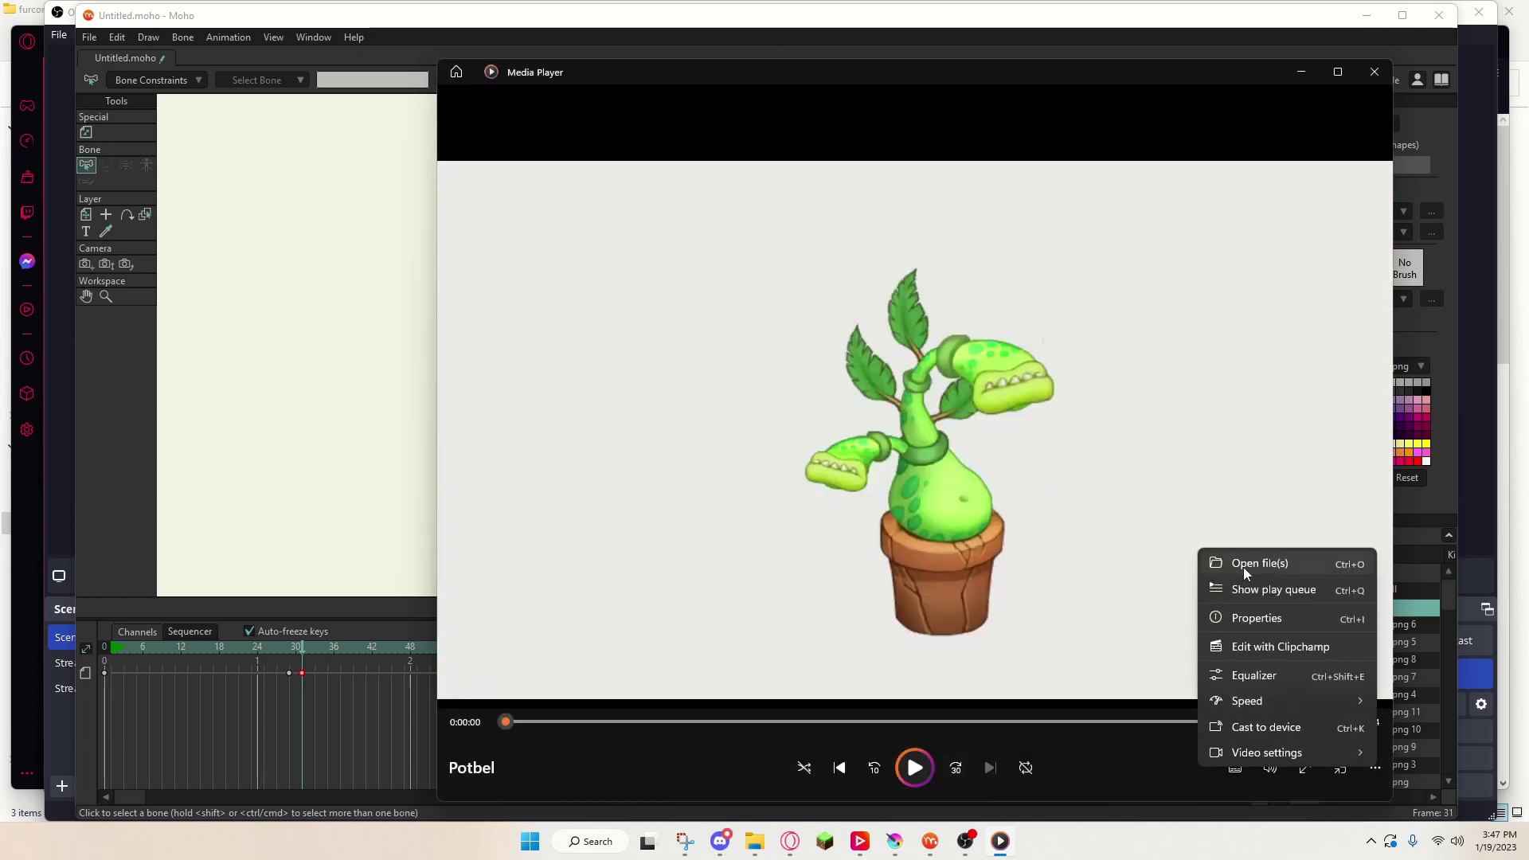
{"action": "left_click", "coordinate": [1172, 758]}
{"action": "left_click", "coordinate": [1370, 768]}
{"action": "left_click", "coordinate": [912, 770]}
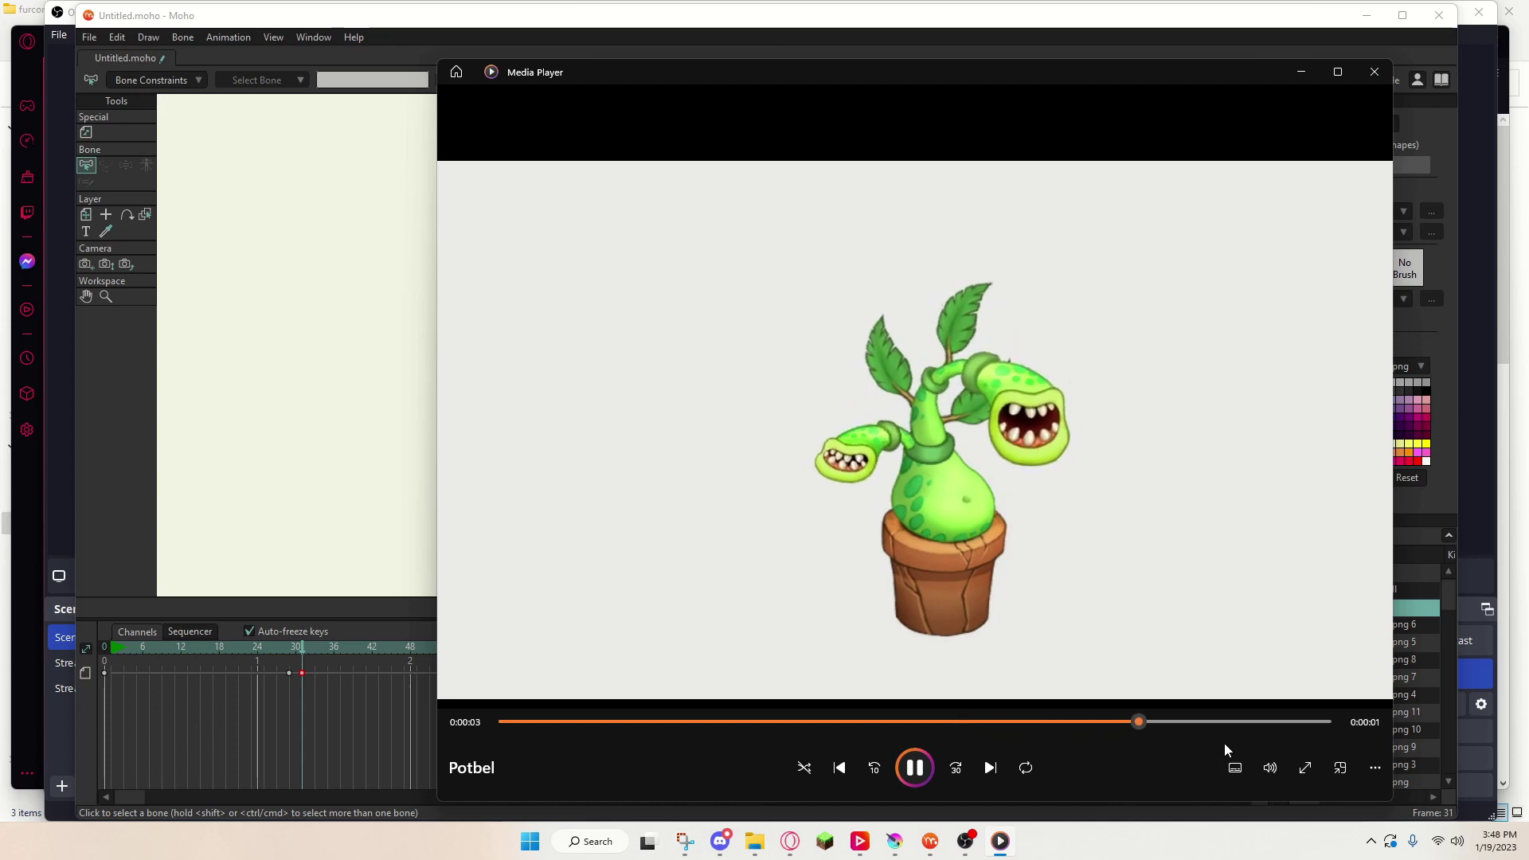
{"action": "left_click", "coordinate": [924, 768]}
{"action": "left_click", "coordinate": [1375, 77]}
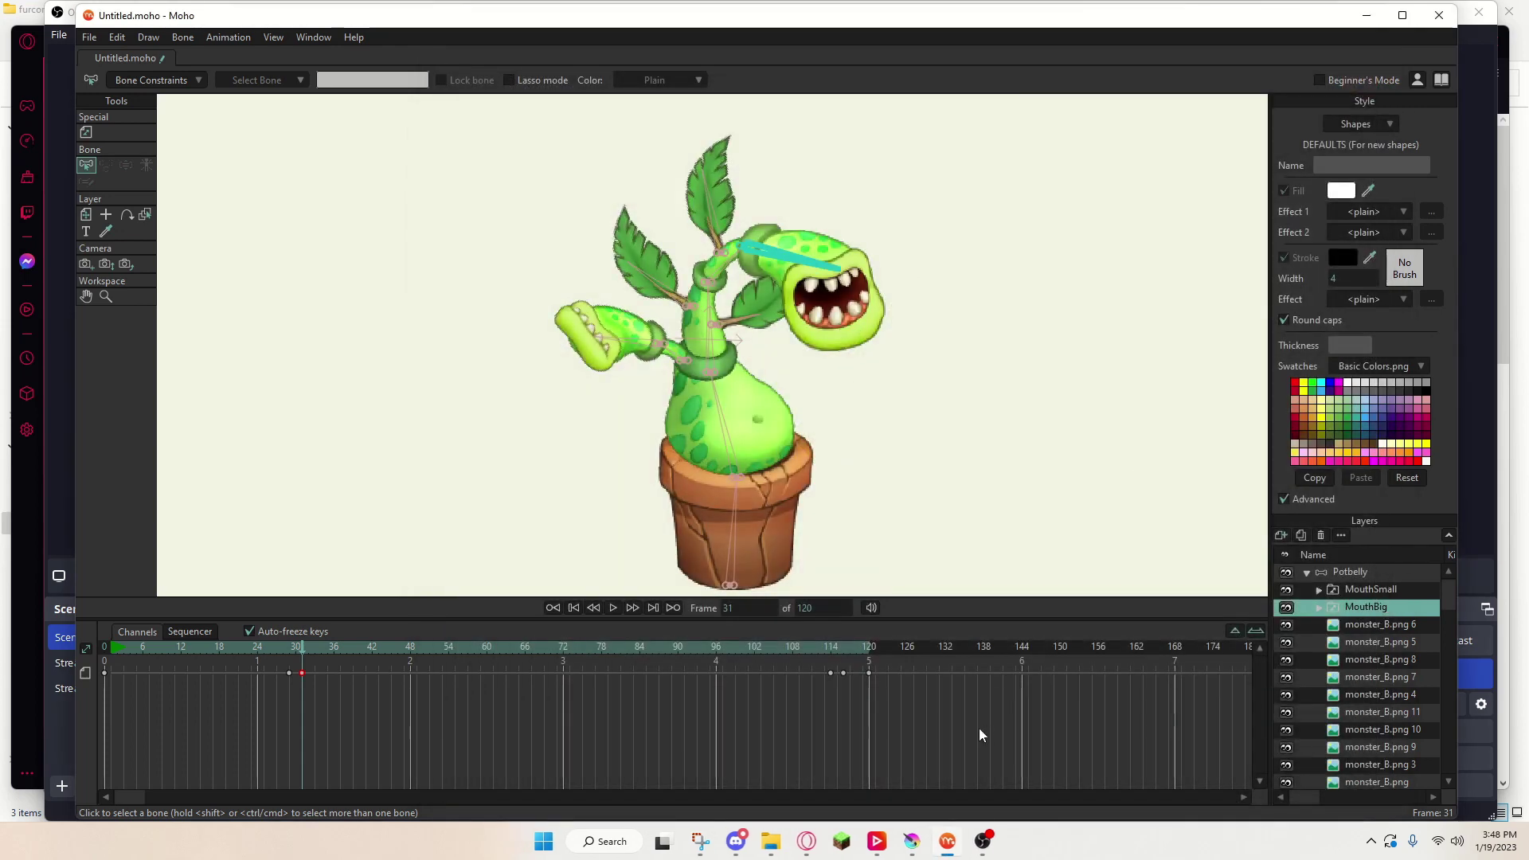
{"action": "left_click", "coordinate": [985, 842]}
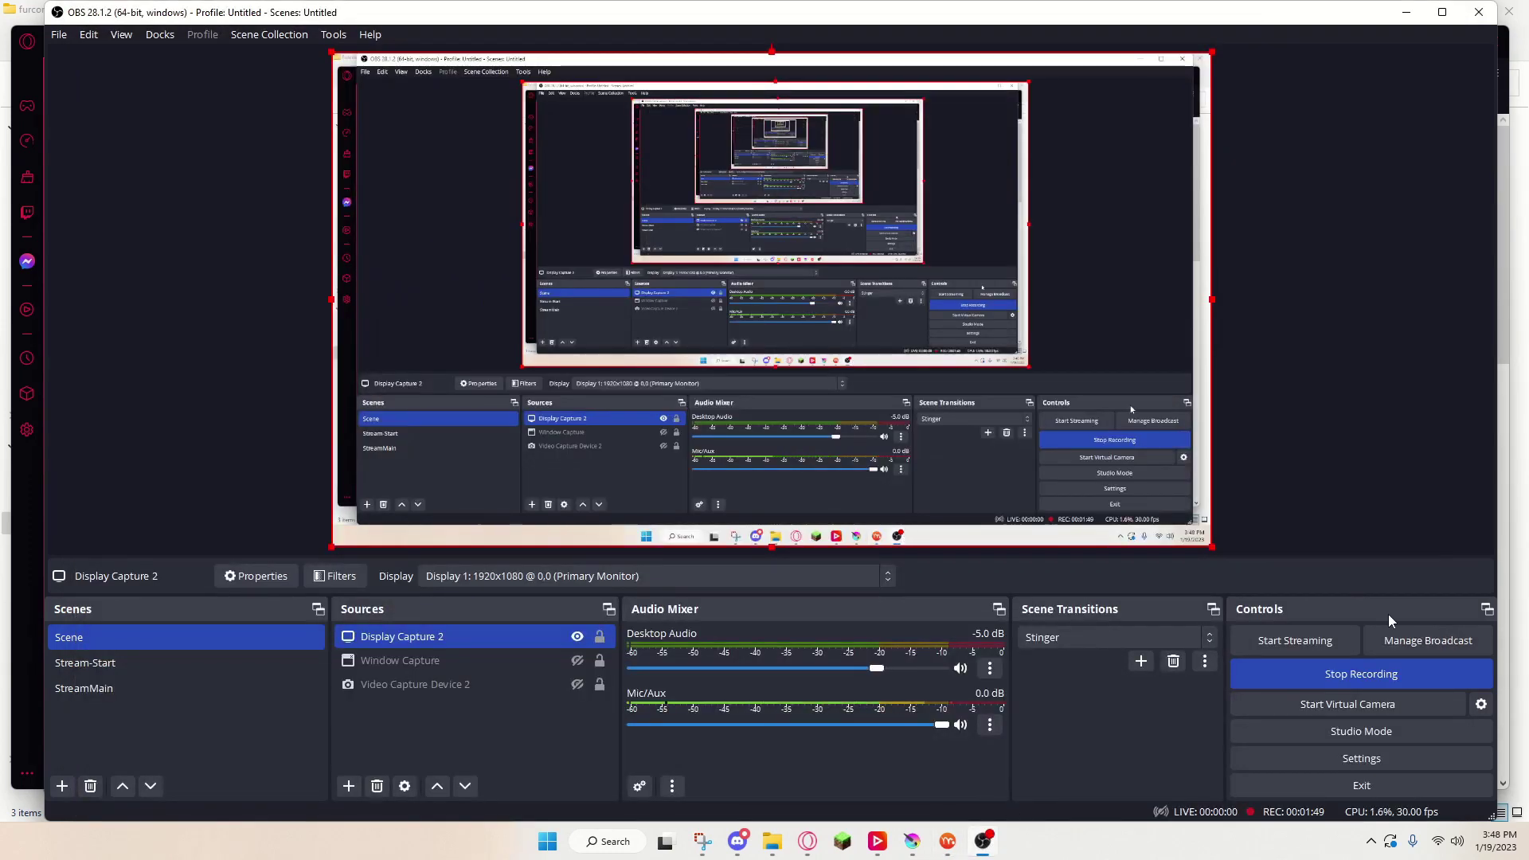